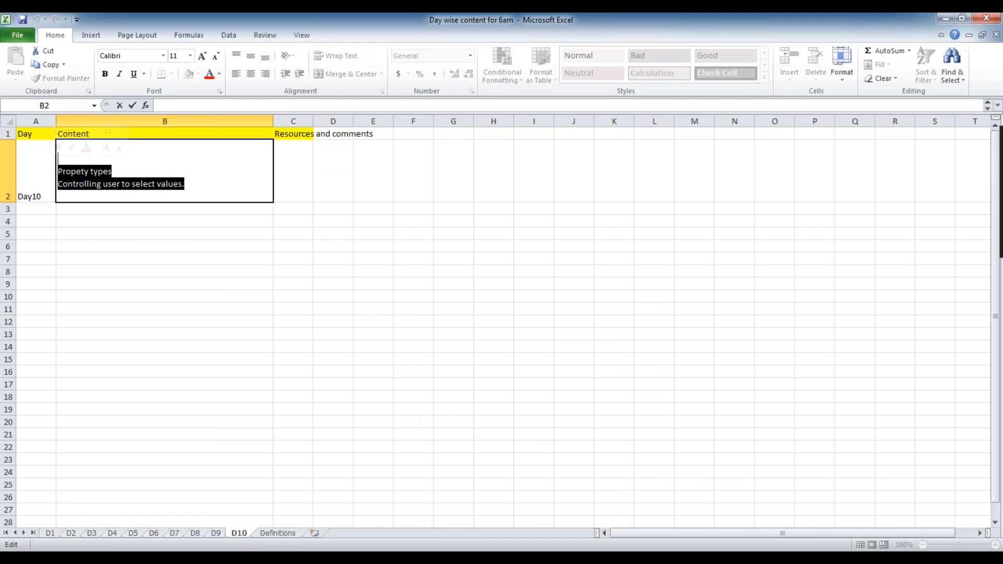
Replace the Day10 content text with "Page properties" and save the workbook
type("Page properties")
left_click(264, 269)
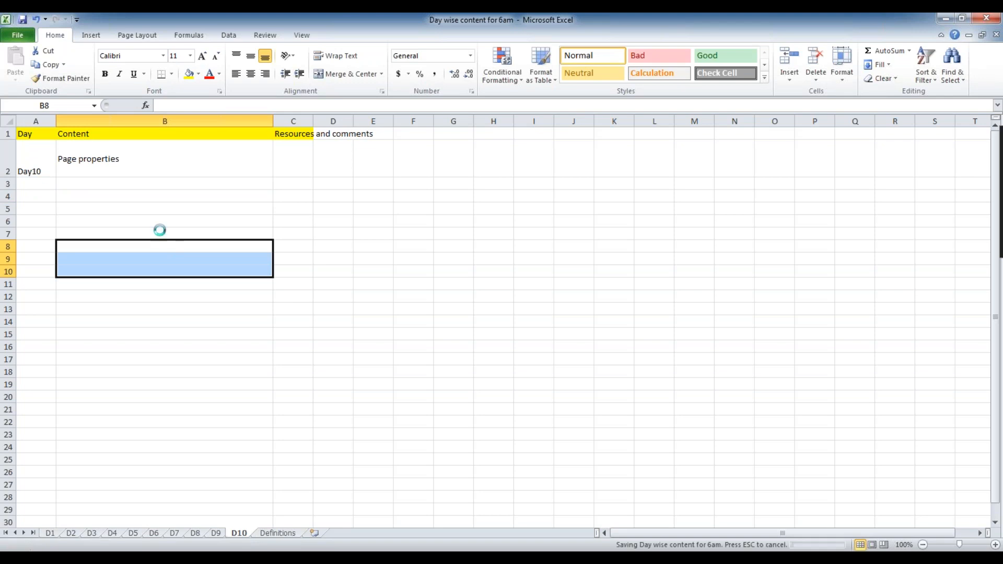
Widen column C until the "Resources and comments" heading fits inside it, and select the Day10 content cell
left_click_drag(314, 120, 333, 121)
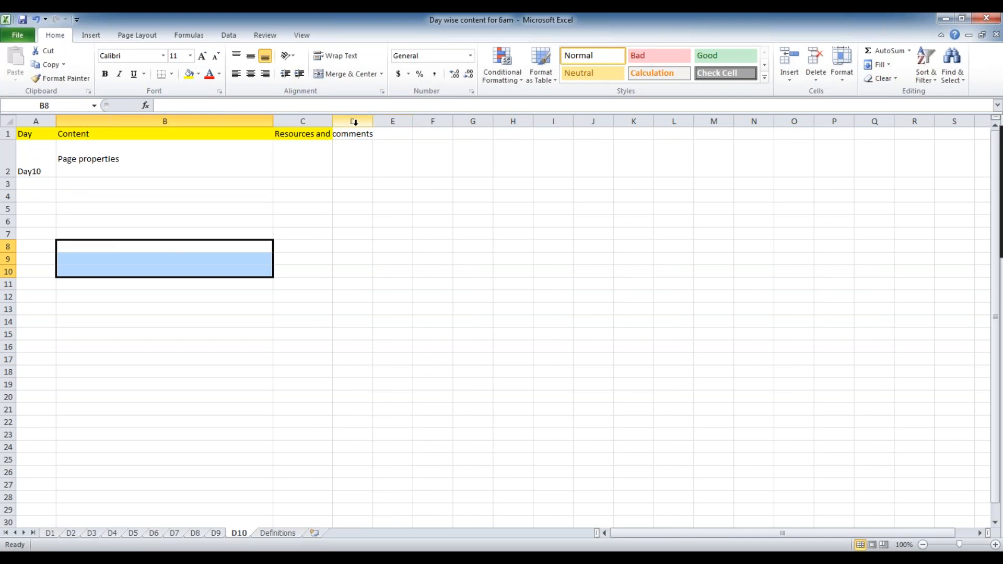
left_click_drag(333, 121, 446, 123)
left_click_drag(342, 128, 443, 120)
left_click(200, 154)
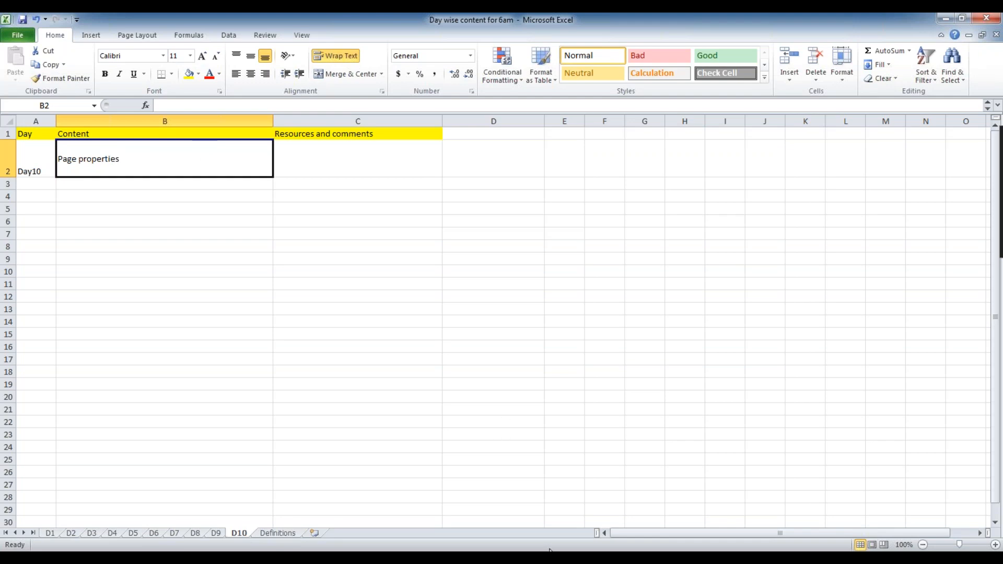
Switch to Pega Designer Studio and close every open case type and rule, keeping only Home
key("alt+Tab")
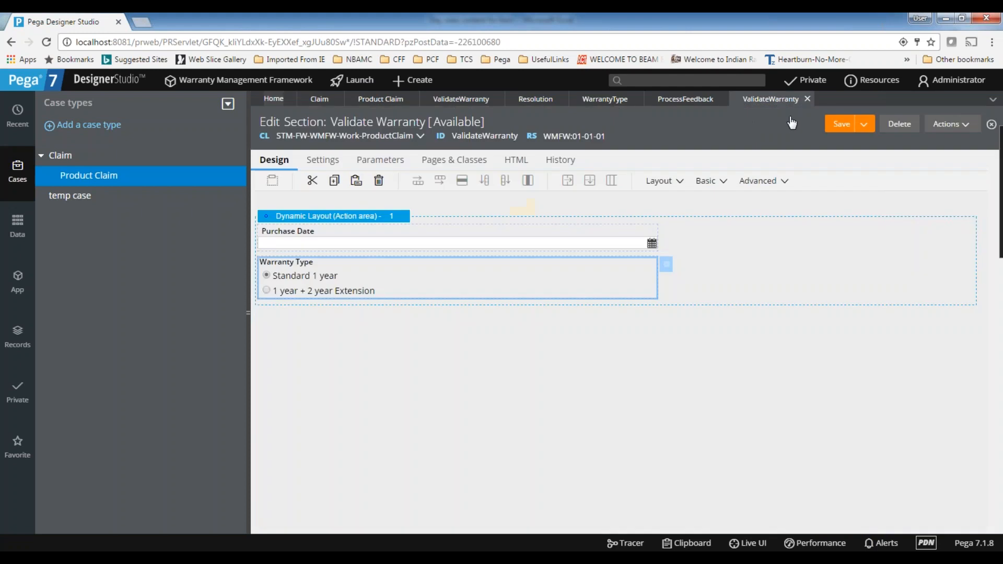
left_click(778, 100)
left_click(807, 101)
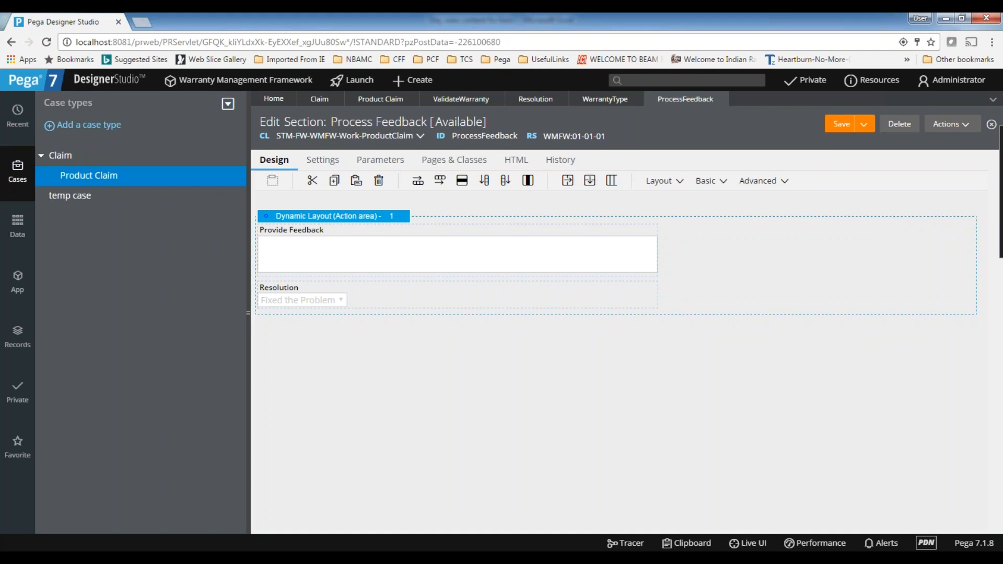
left_click(543, 102)
left_click(462, 101)
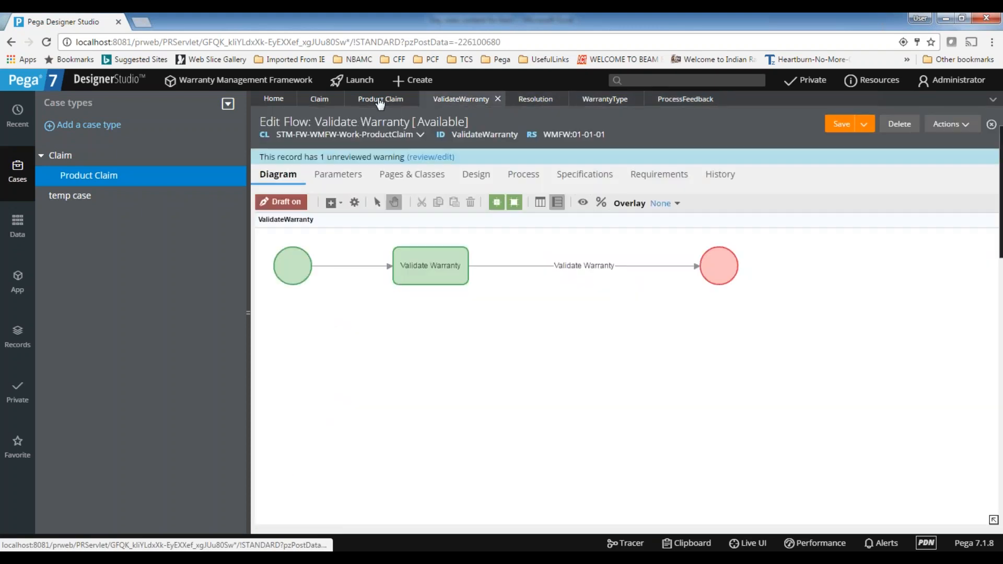
left_click(318, 101)
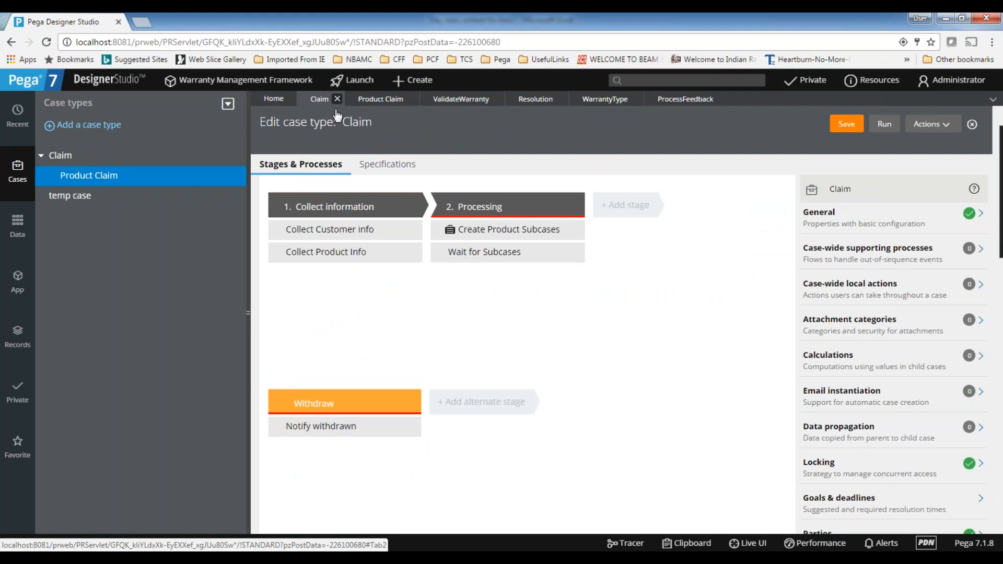
left_click(337, 100)
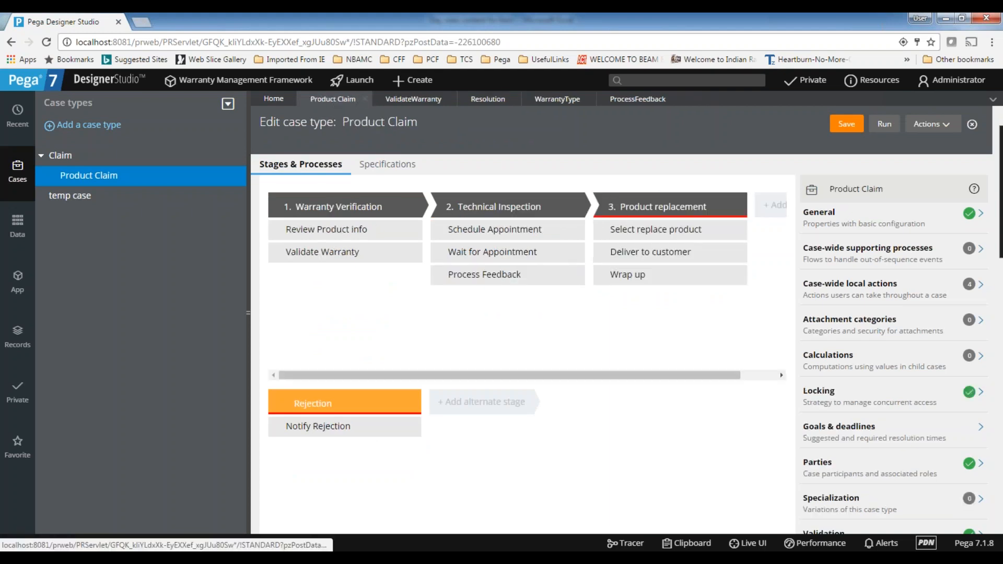
left_click(368, 99)
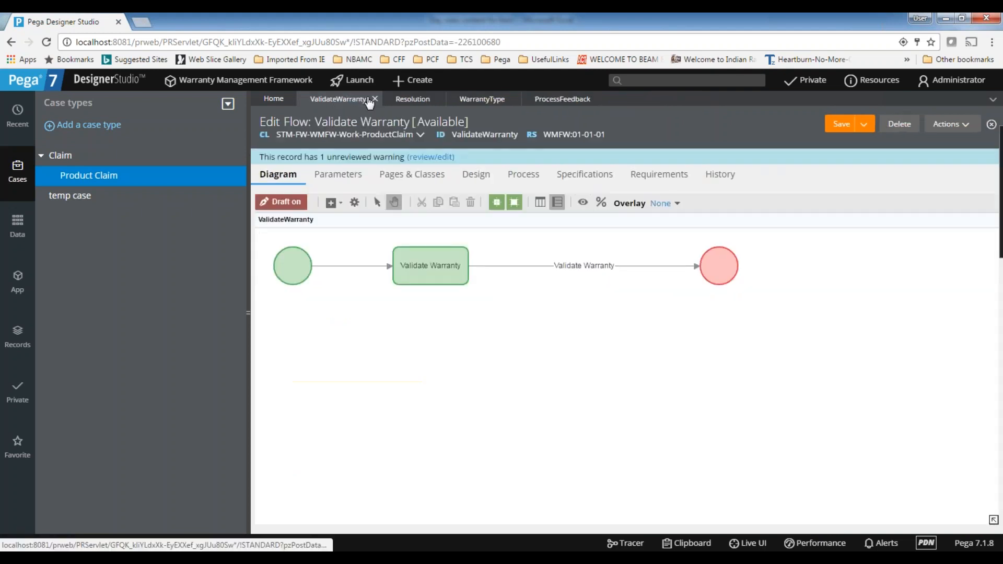
left_click(374, 99)
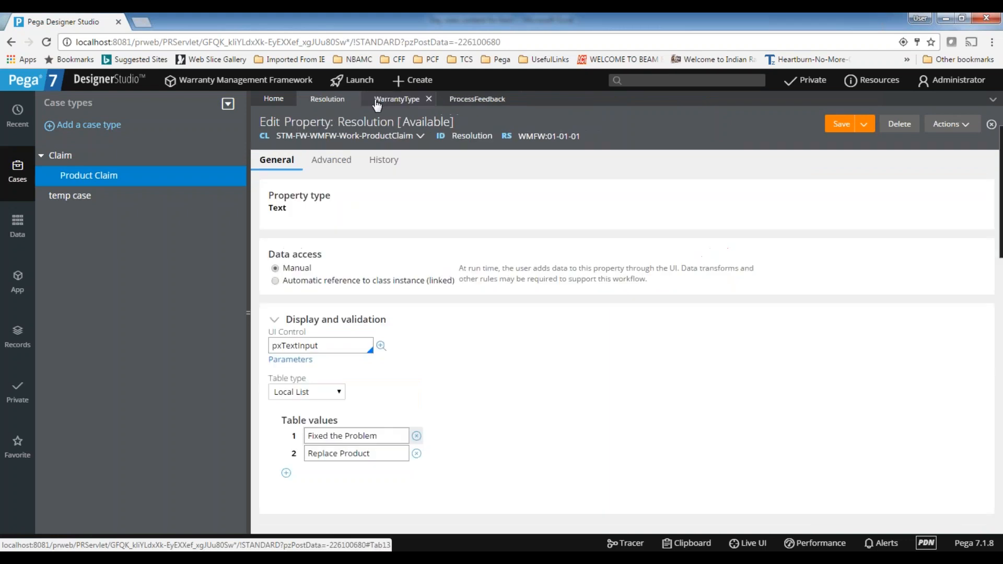
left_click(428, 100)
left_click(439, 98)
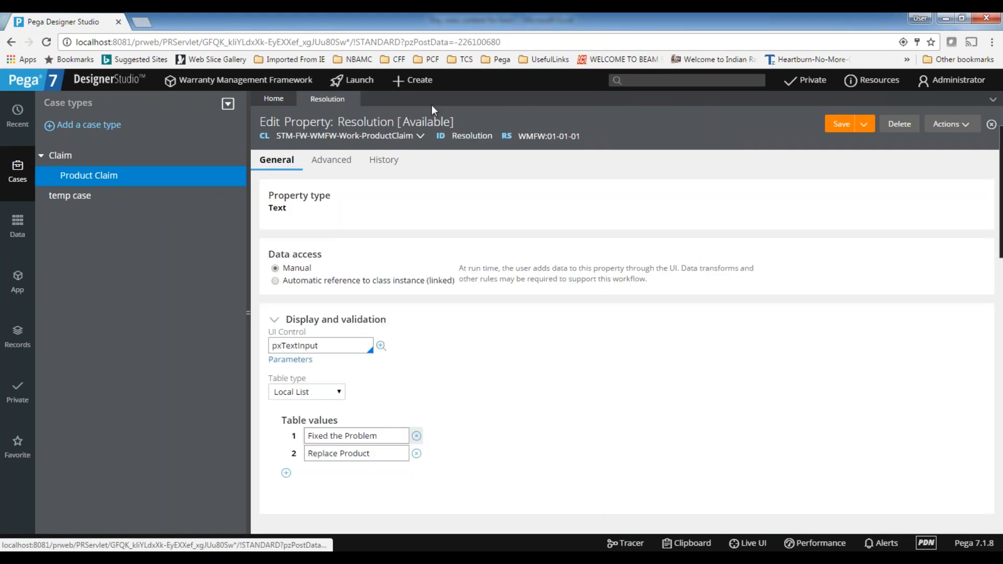
left_click(354, 99)
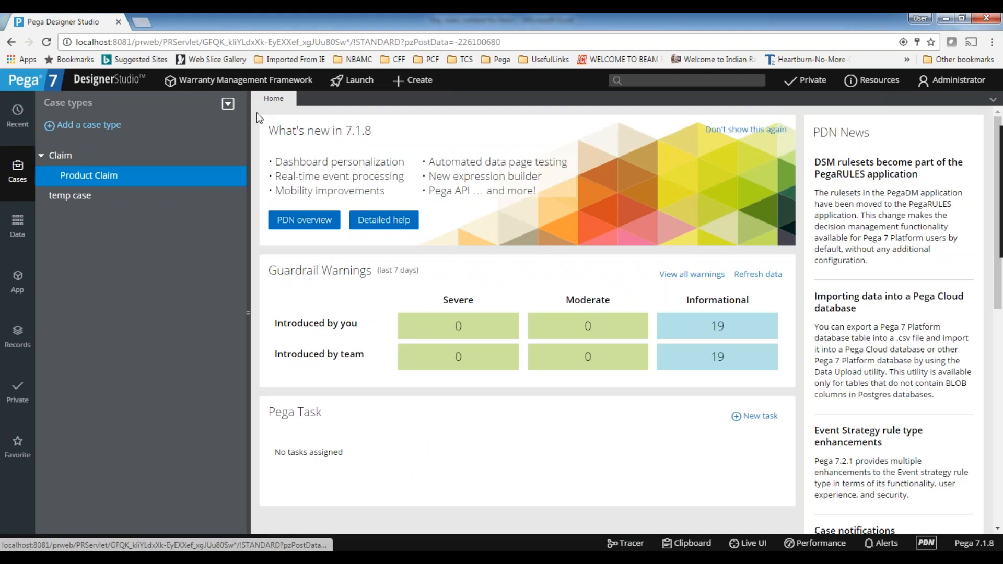
left_click(40, 155)
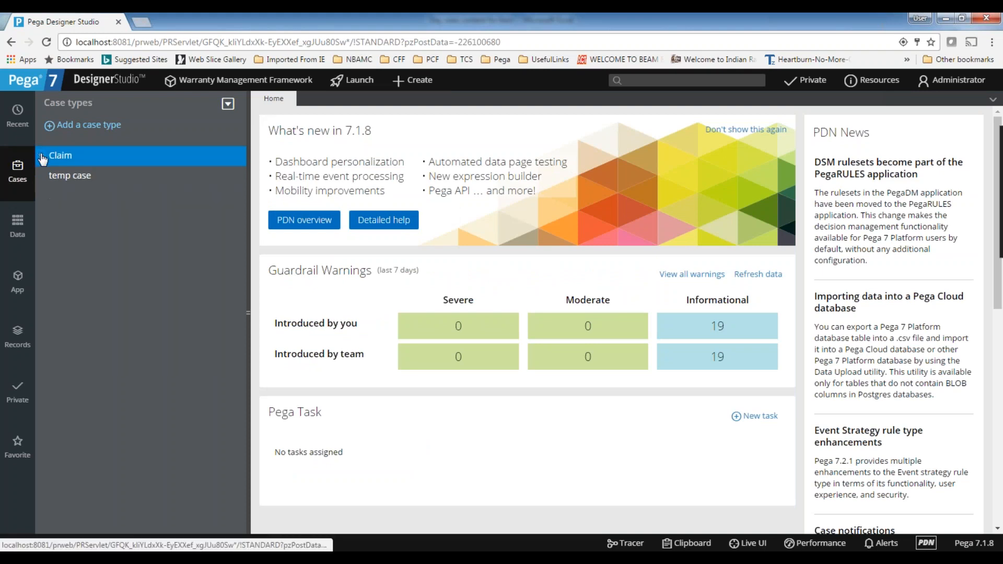
left_click(41, 156)
left_click(42, 156)
left_click(42, 156)
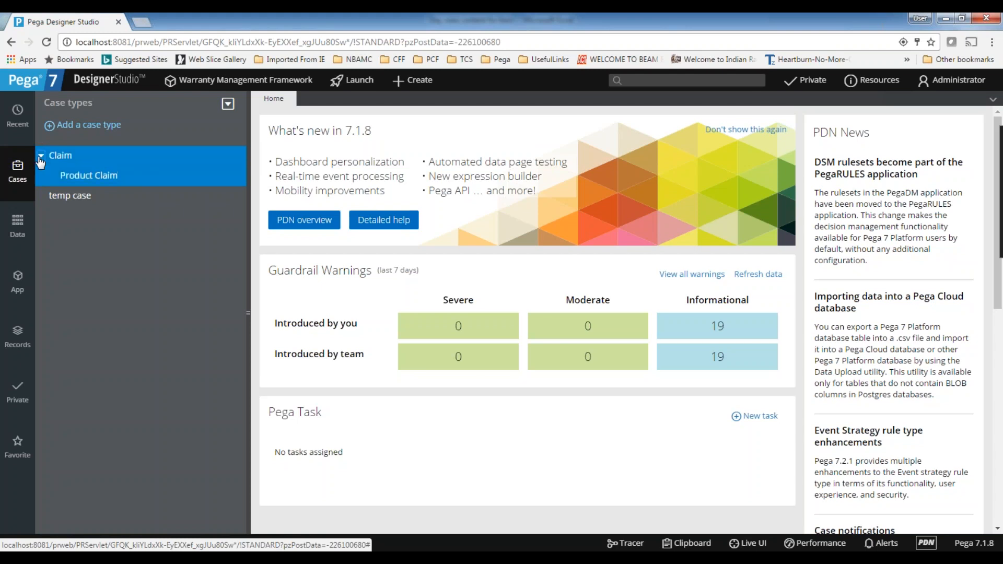
left_click(20, 116)
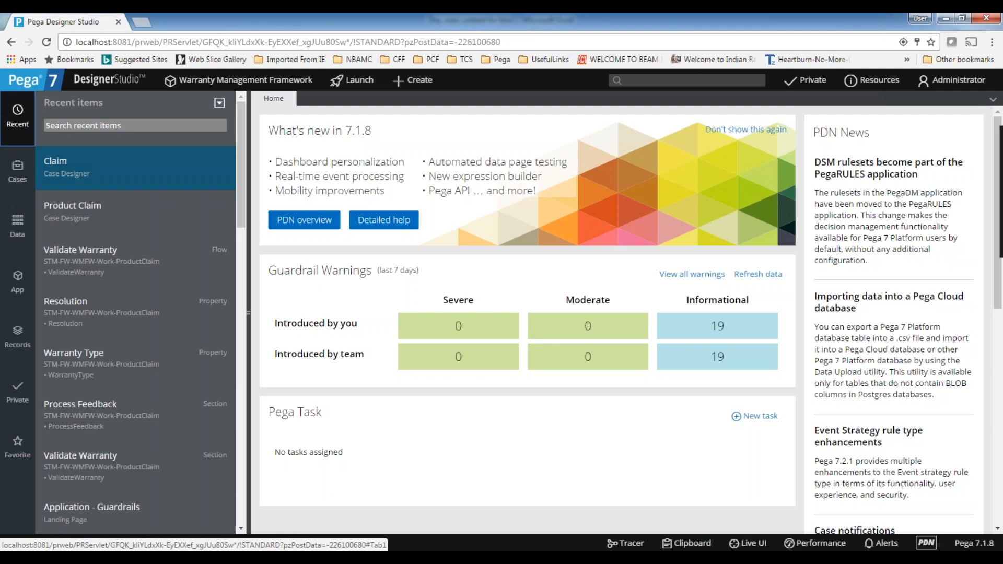
left_click(18, 281)
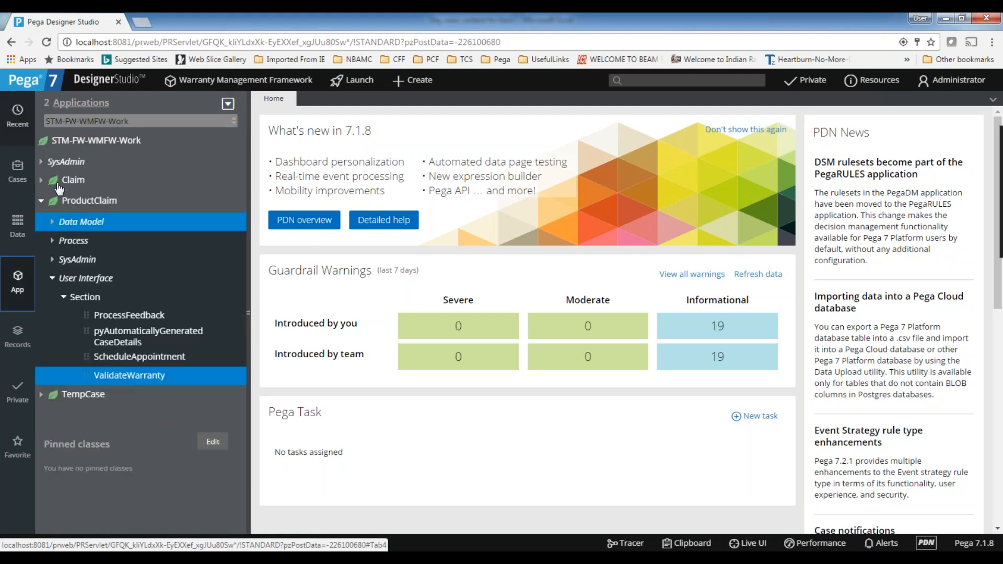
left_click(42, 202)
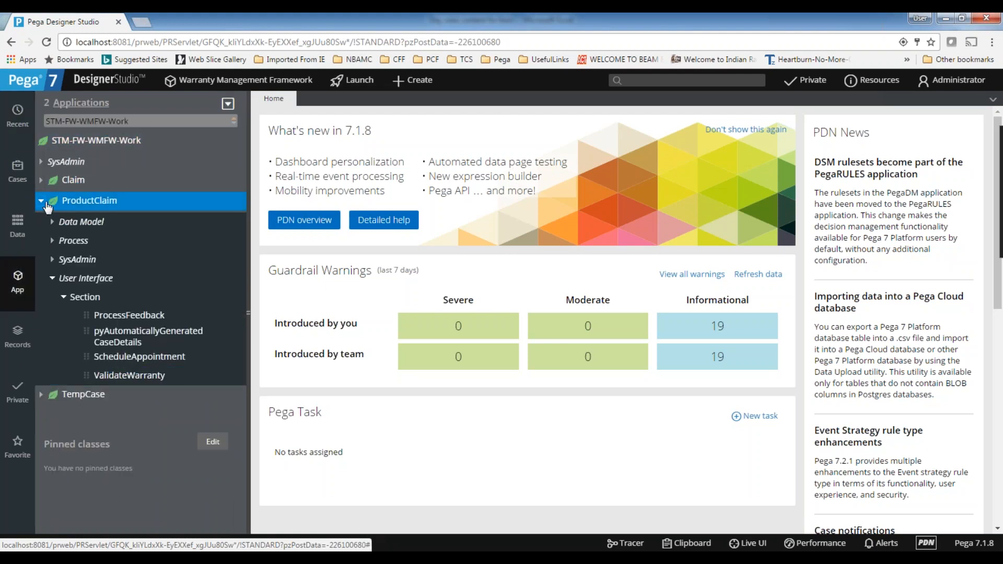
left_click(41, 201)
Open the Claim case type from the list of case types
left_click(10, 174)
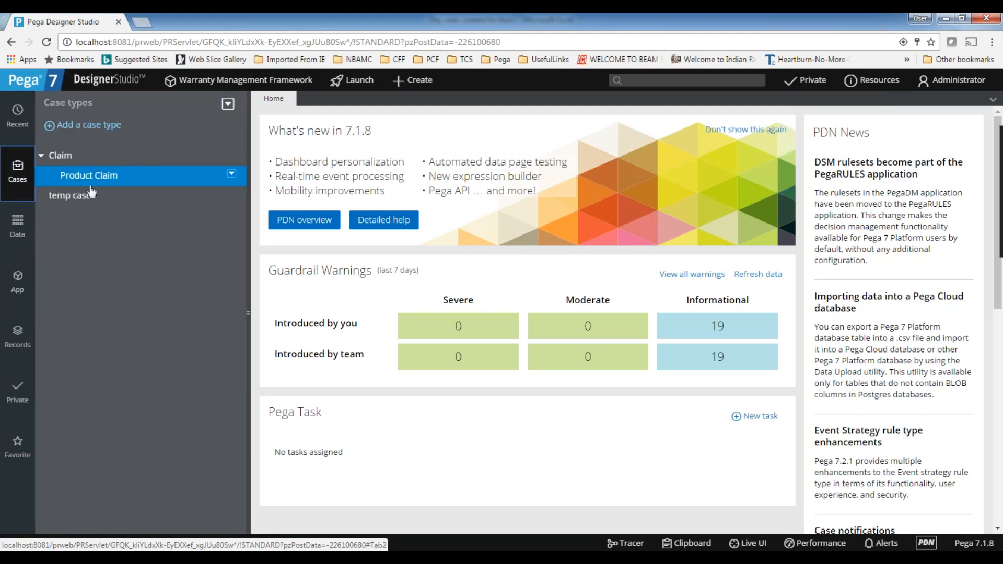
left_click(60, 157)
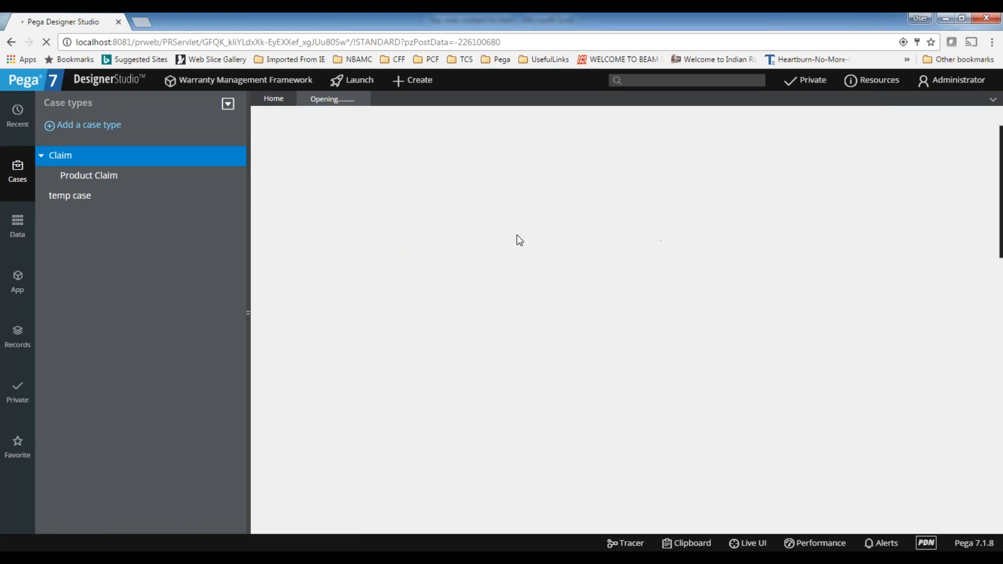
Switch to the Excel workbook and add the line "Section walk through" below "Page properties" in the Day10 content
mouse_move(641, 558)
left_click(640, 500)
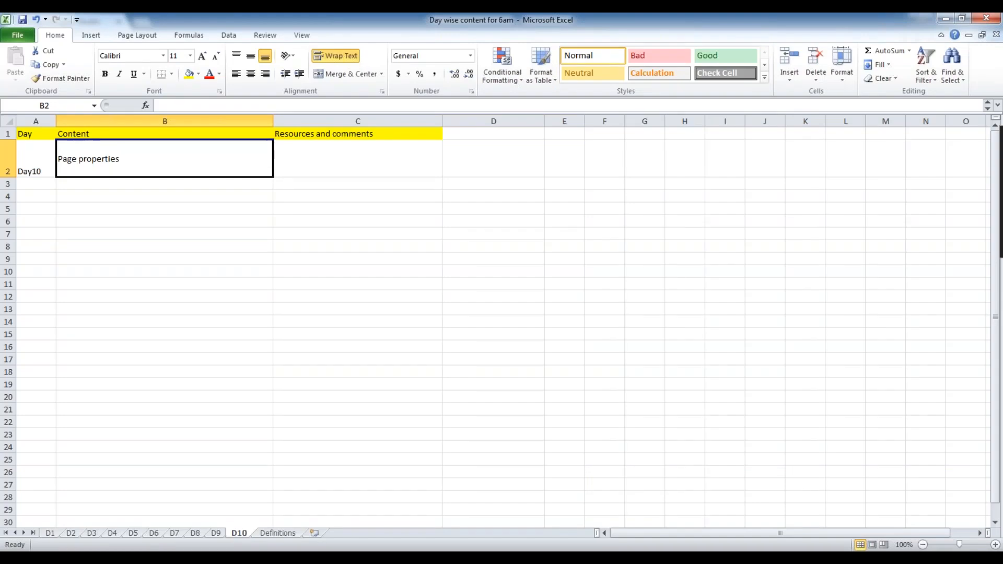
key("alt+Tab")
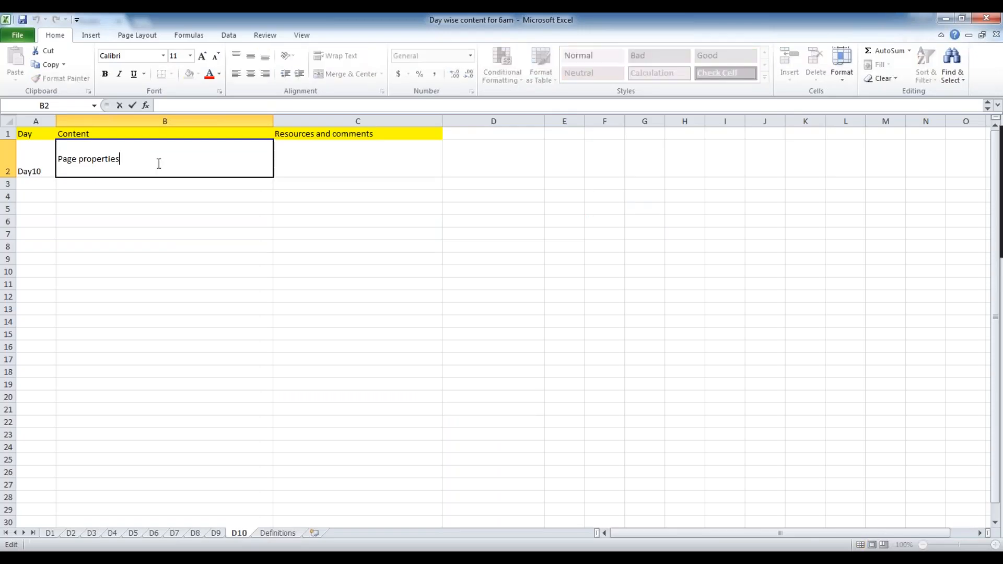
key("alt+Return")
type("Section walk thorugh")
key("BackSpace")
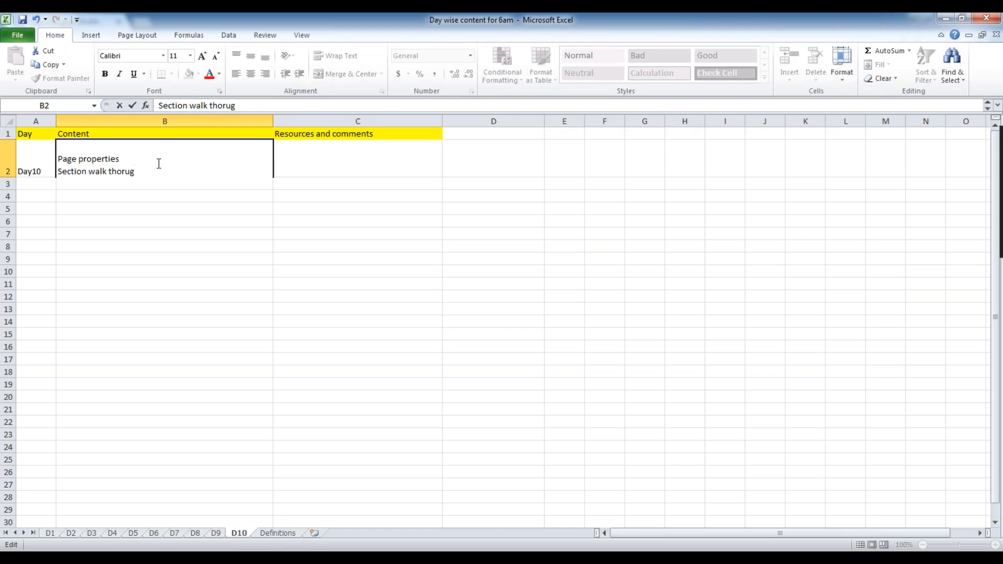
key("BackSpace")
key("BackSpace")
key("BackSpace")
type("rough")
left_click(200, 223)
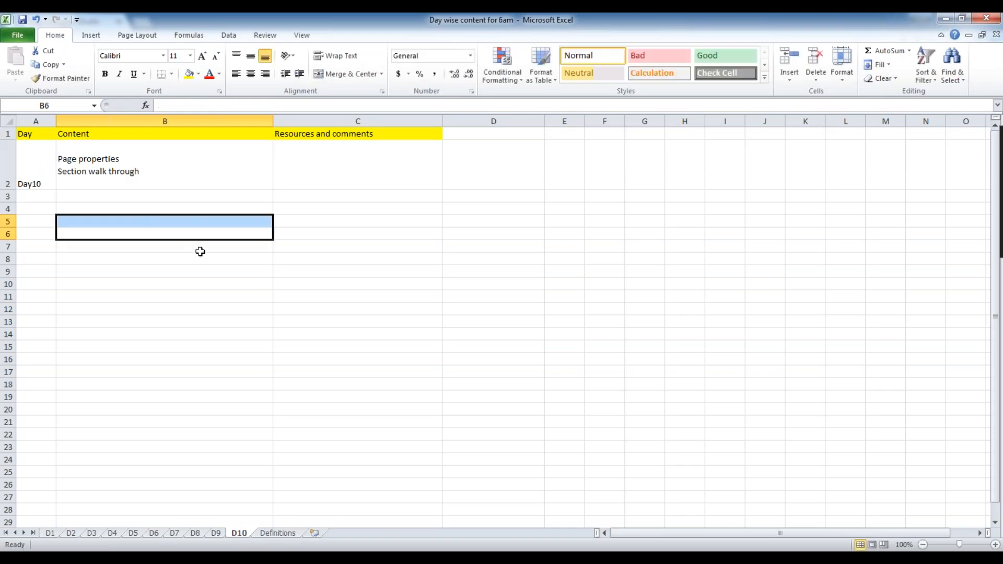
Switch back to Pega Designer Studio and open the form configuration of the Collect Customer info step
left_click(597, 557)
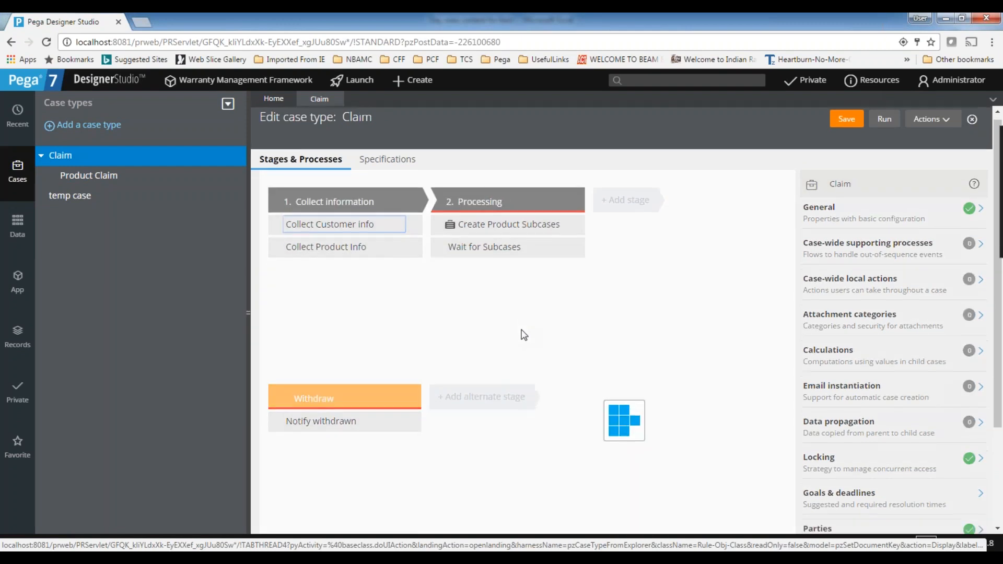
scroll(404, 278, "up", 2)
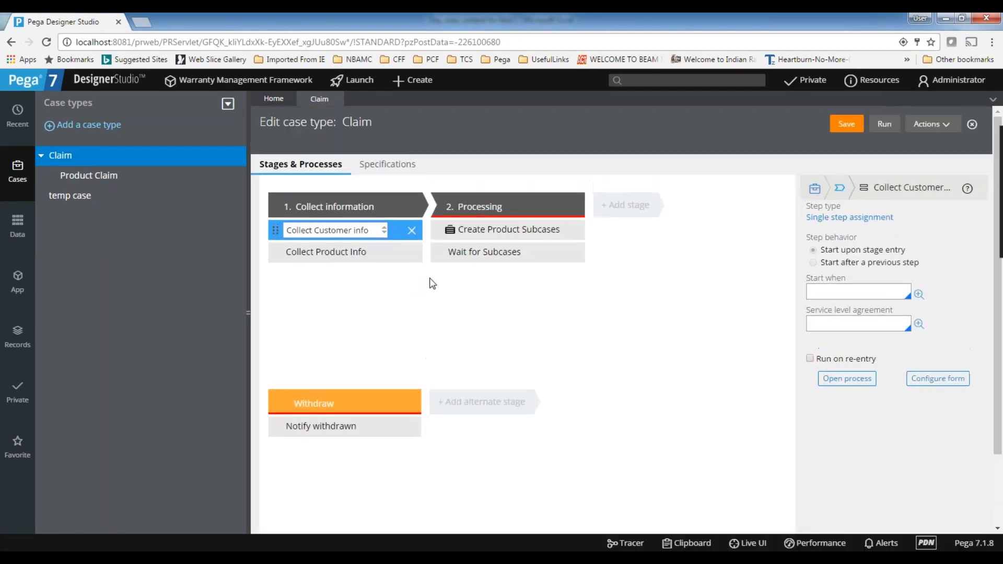
left_click(384, 164)
left_click(299, 166)
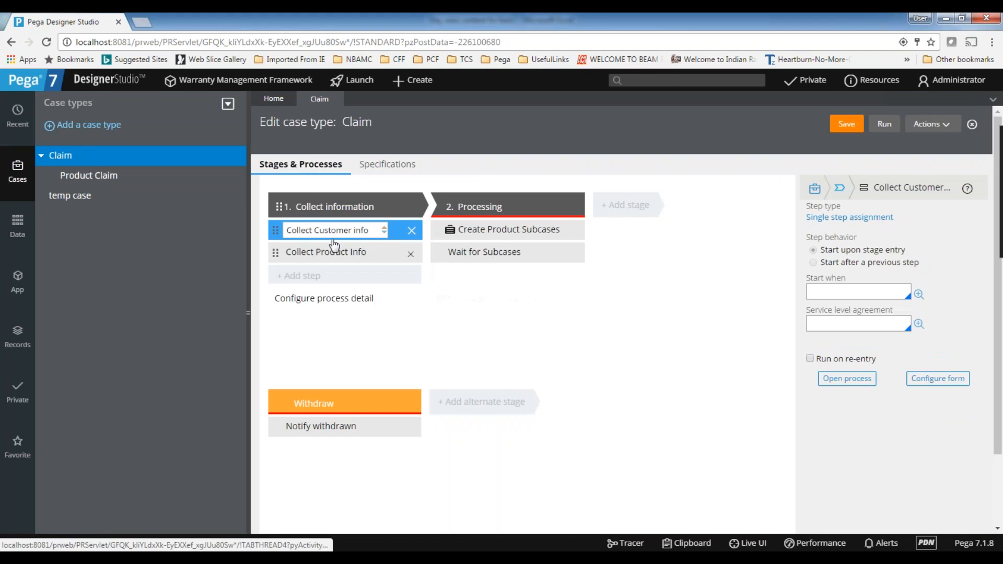
left_click(378, 230)
left_click_drag(379, 230, 286, 230)
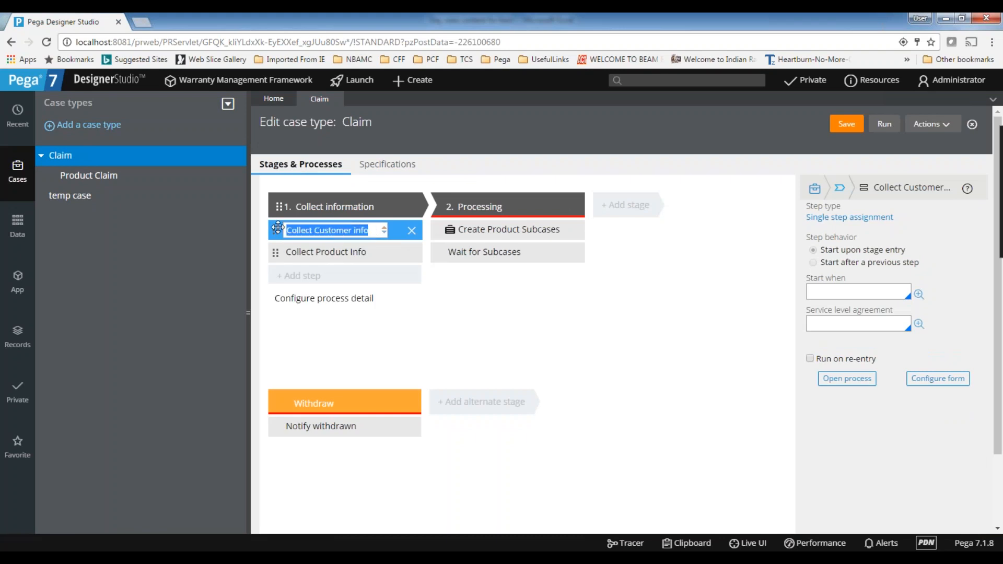
left_click(640, 332)
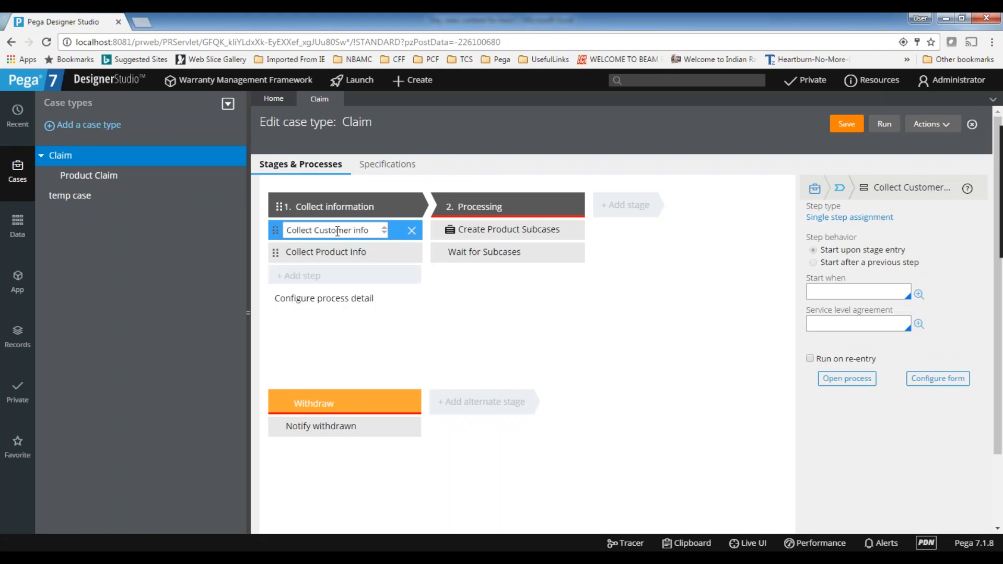
triple_click(378, 229)
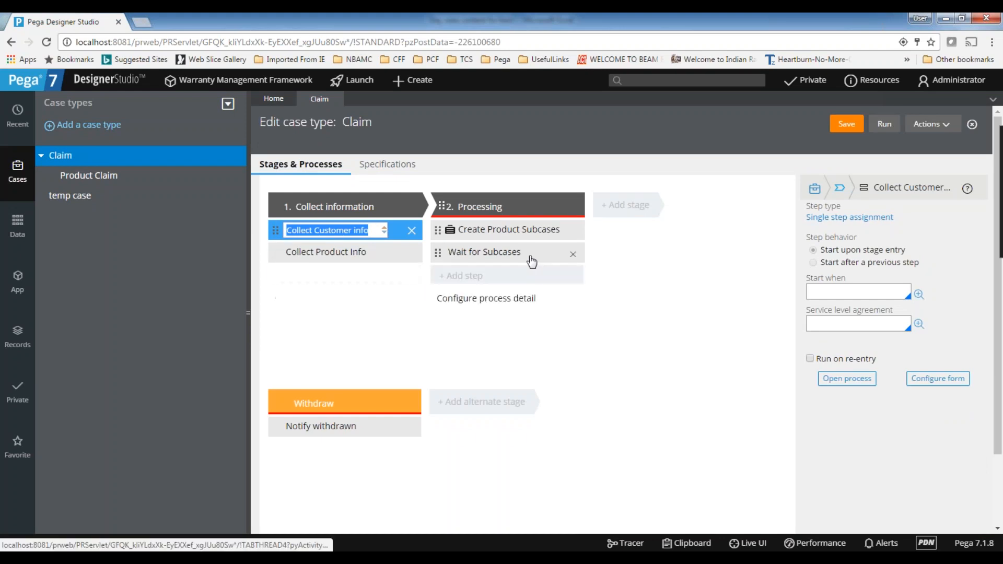
left_click(372, 230)
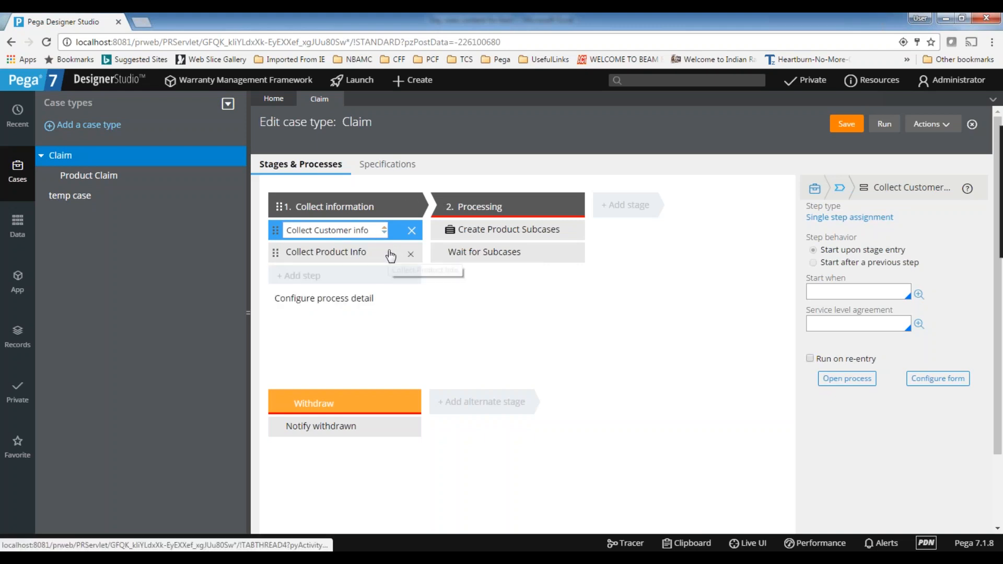
left_click(938, 383)
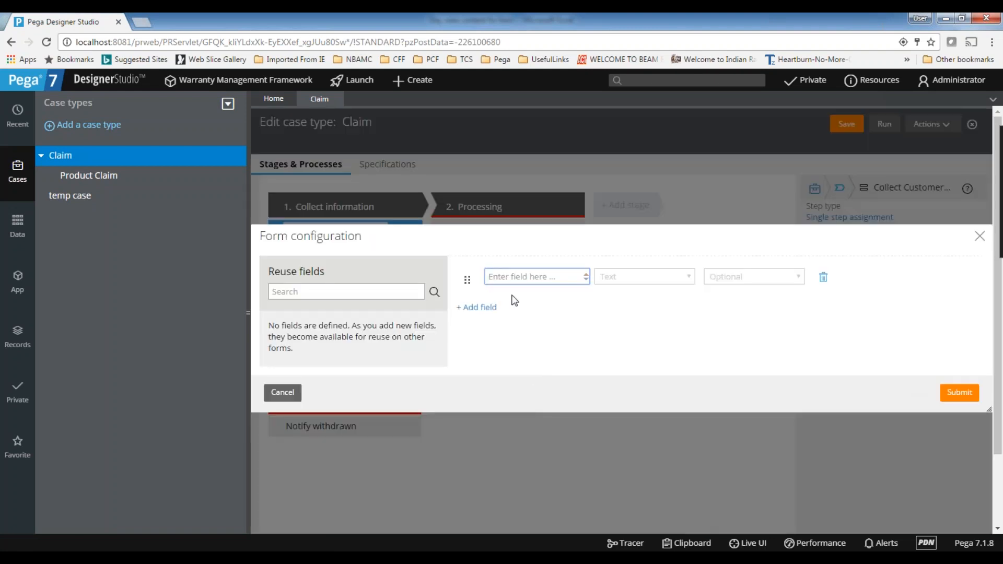
Define a form field named Customer with the complex type Object
type("Customer")
left_click(614, 337)
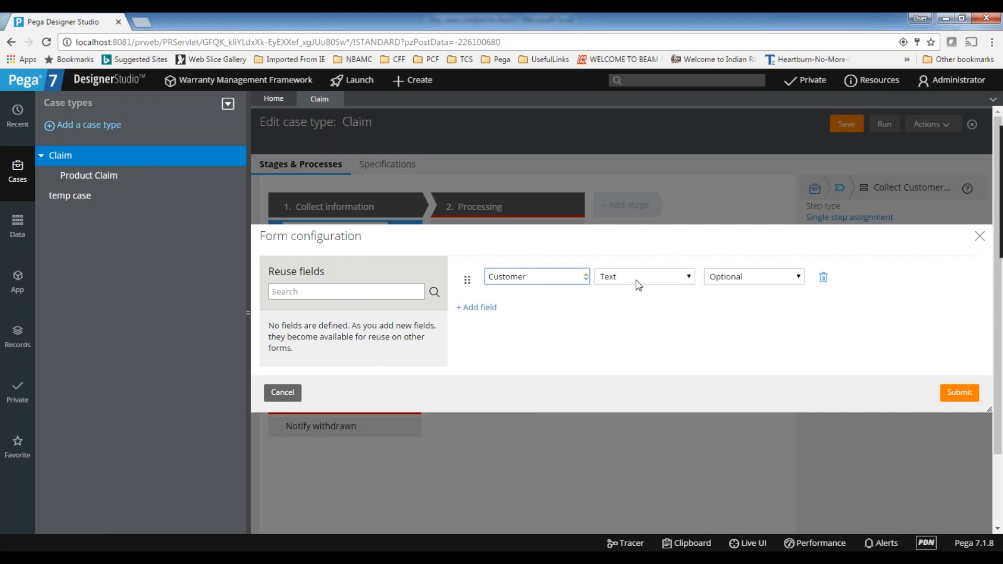
left_click(637, 284)
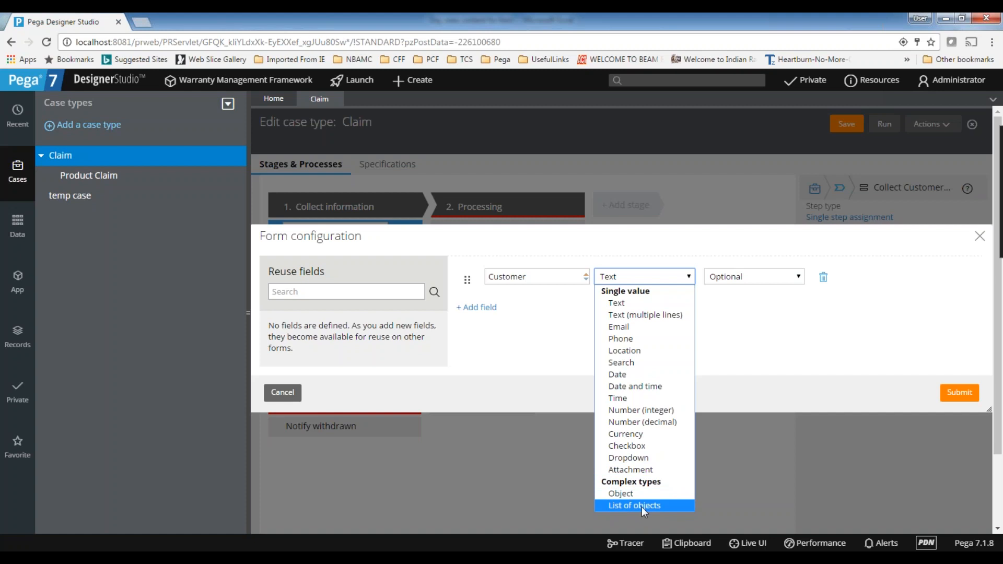
left_click(620, 493)
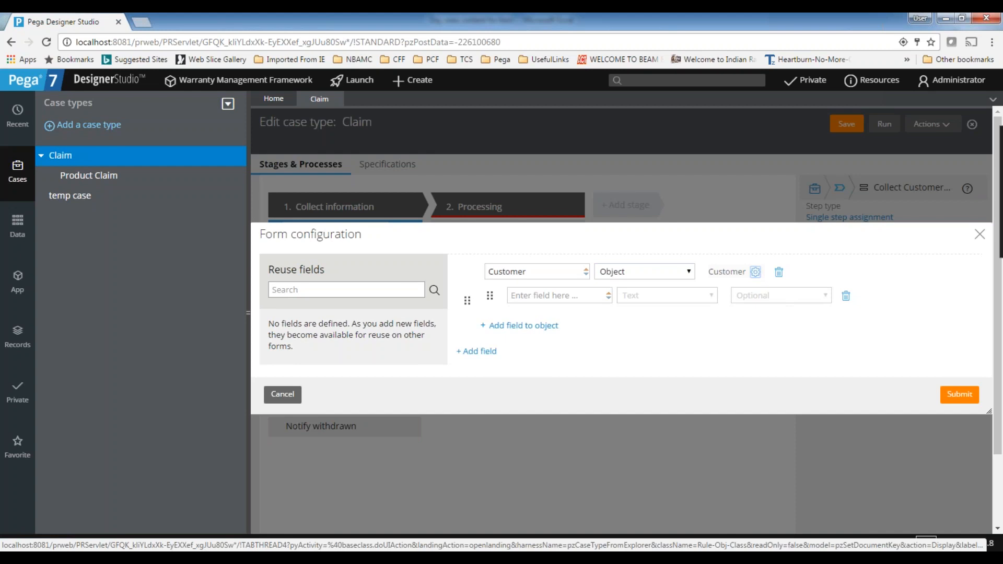
Check the data type assigned to the Customer object field, leaving its settings as they are
left_click(756, 272)
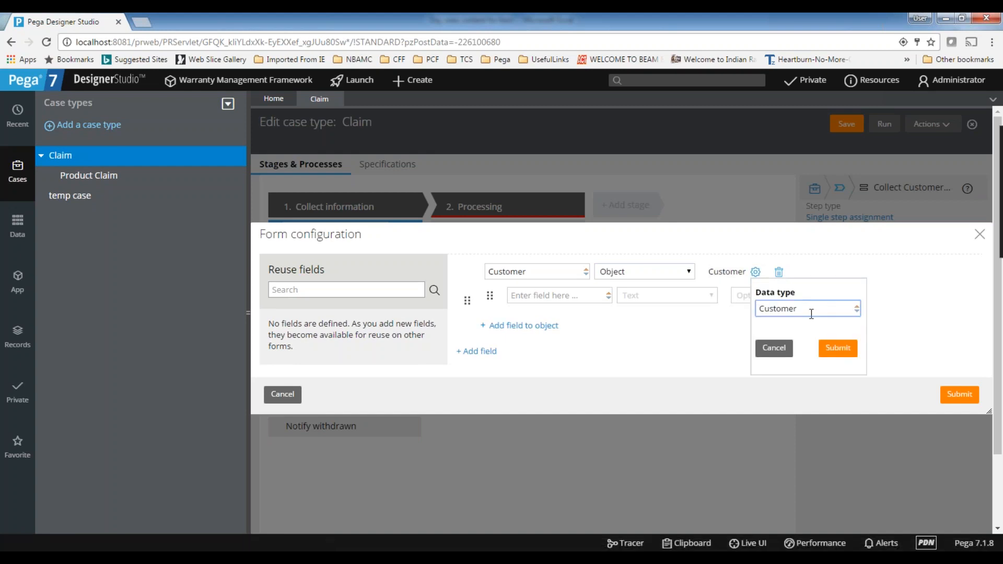
left_click(774, 348)
left_click(538, 273)
double_click(539, 273)
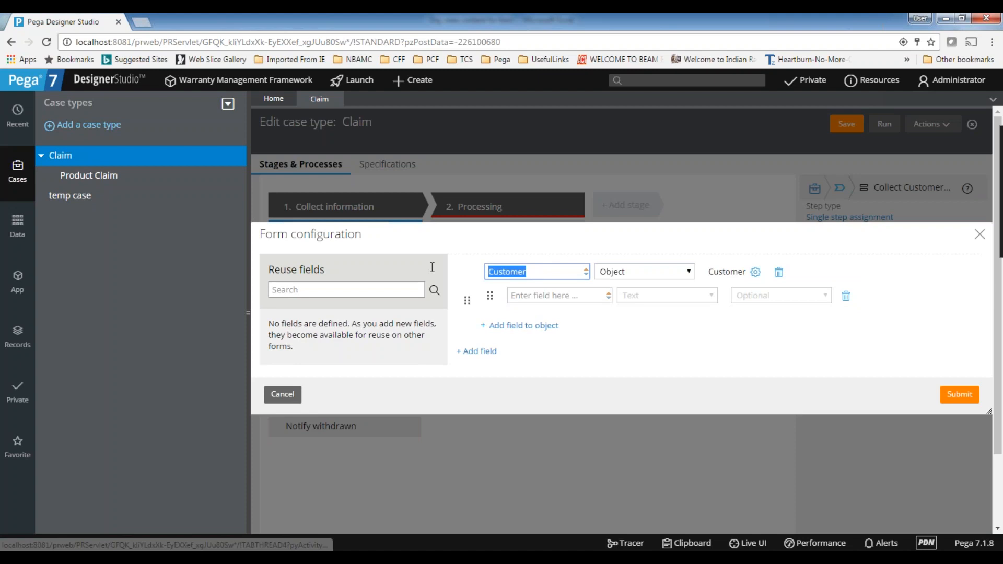
Add the fields First Name and Last Name to the Customer object
left_click(542, 296)
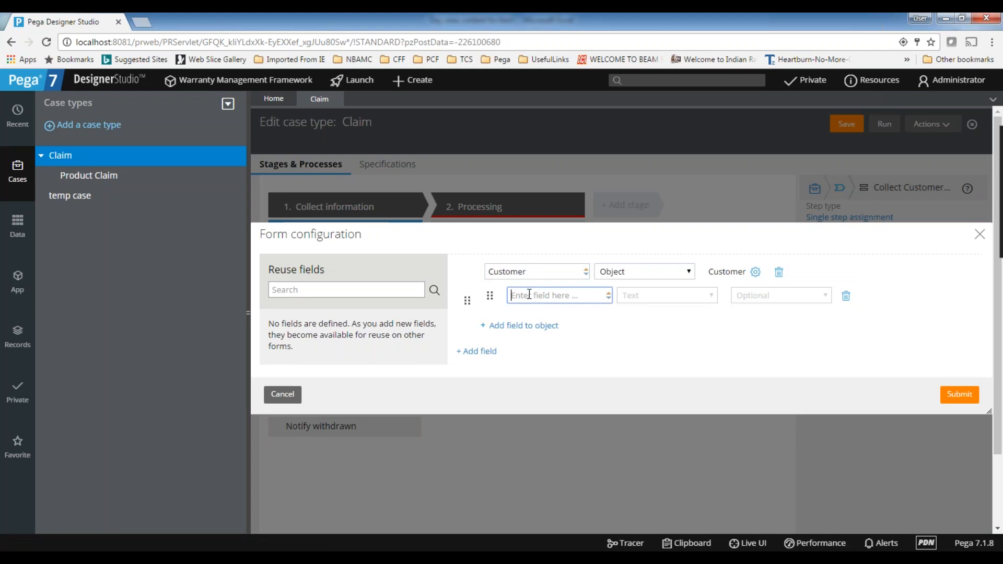
type("Name")
key("BackSpace")
key("BackSpace")
key("BackSpace")
type("First Name")
left_click(528, 325)
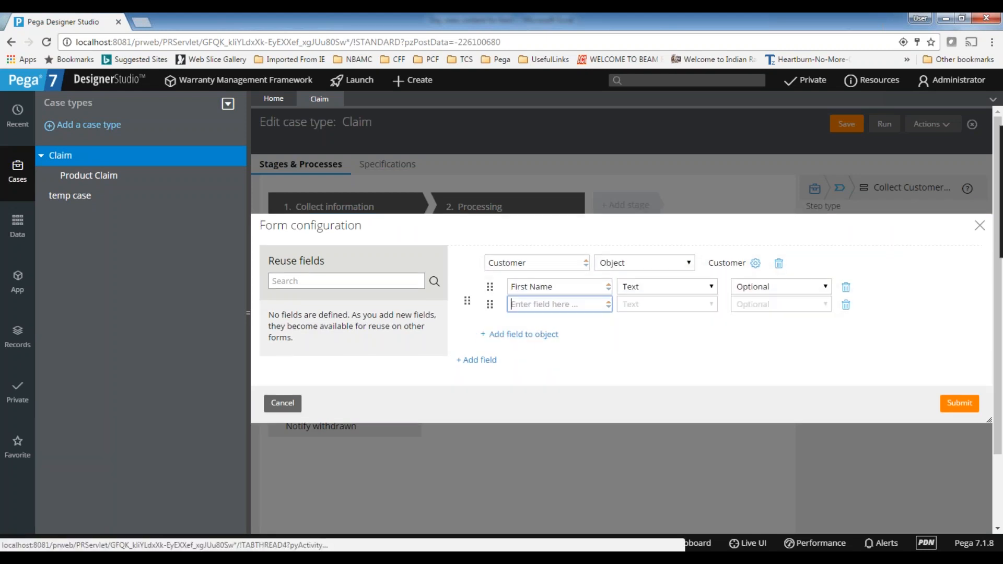
type("Last Name")
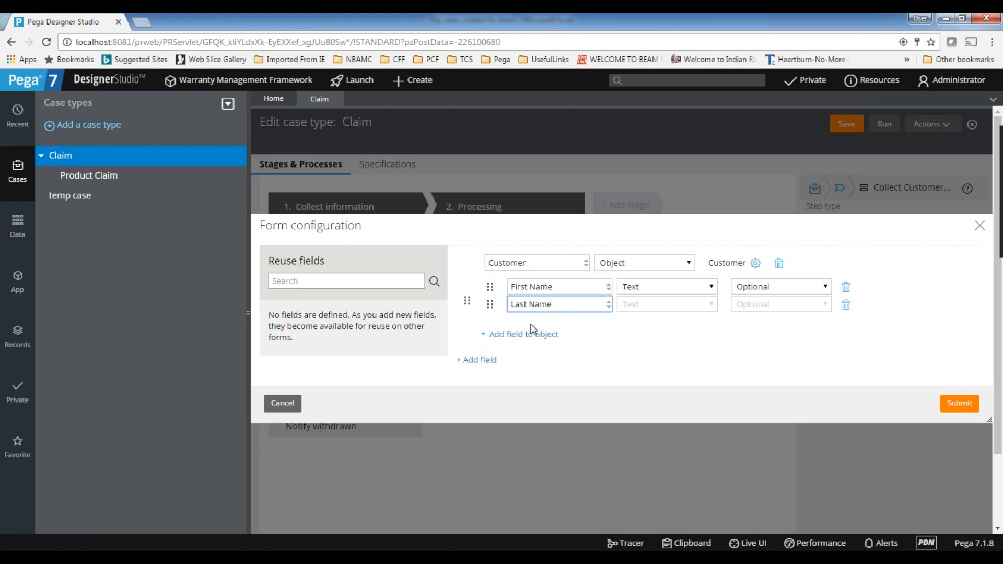
Add the fields Email and Phone to the Customer object and submit the form configuration
left_click(531, 337)
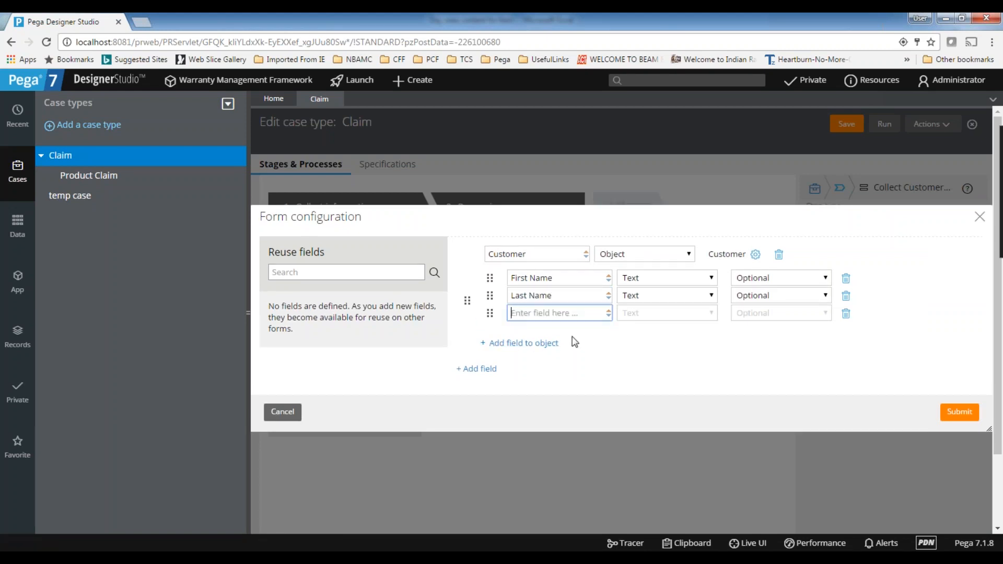
type("Pho")
key("BackSpace")
key("BackSpace")
key("BackSpace")
type("emai")
key("BackSpace")
key("BackSpace")
key("BackSpace")
key("BackSpace")
type("Email")
left_click(517, 345)
type("Phone")
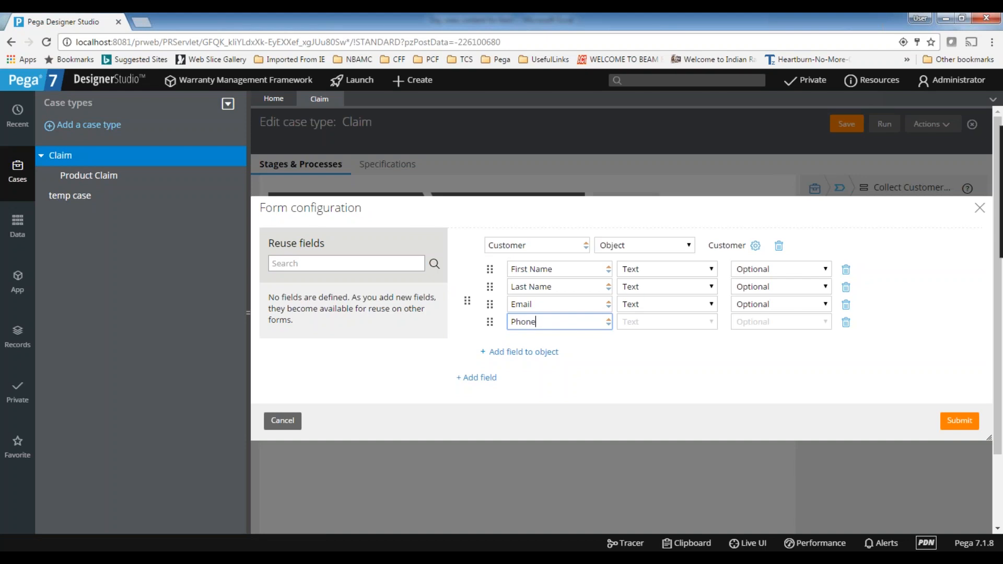
left_click(667, 391)
left_click(961, 424)
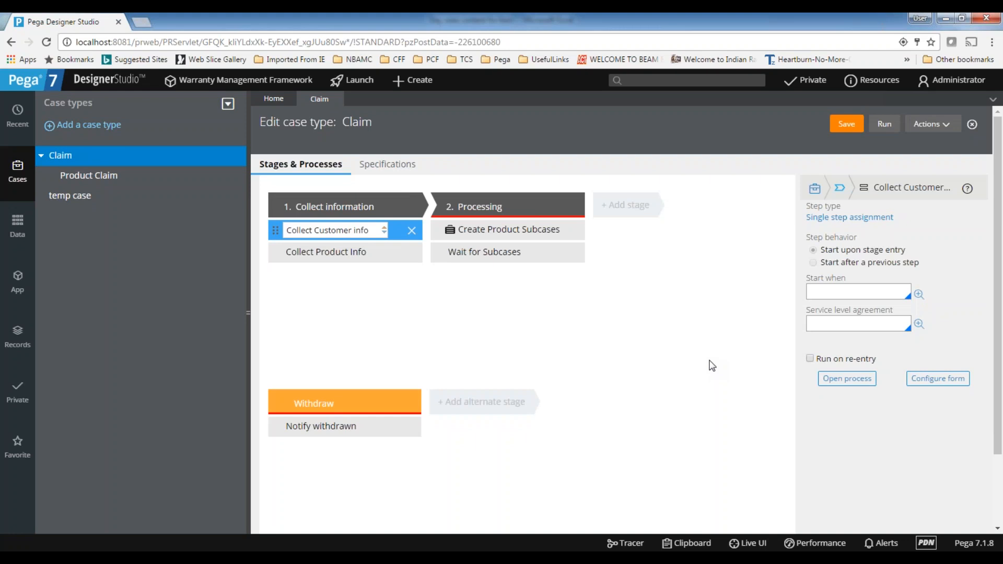
Save the Claim case type and run it to check the customer fields on the Collect Customer info form
left_click(847, 128)
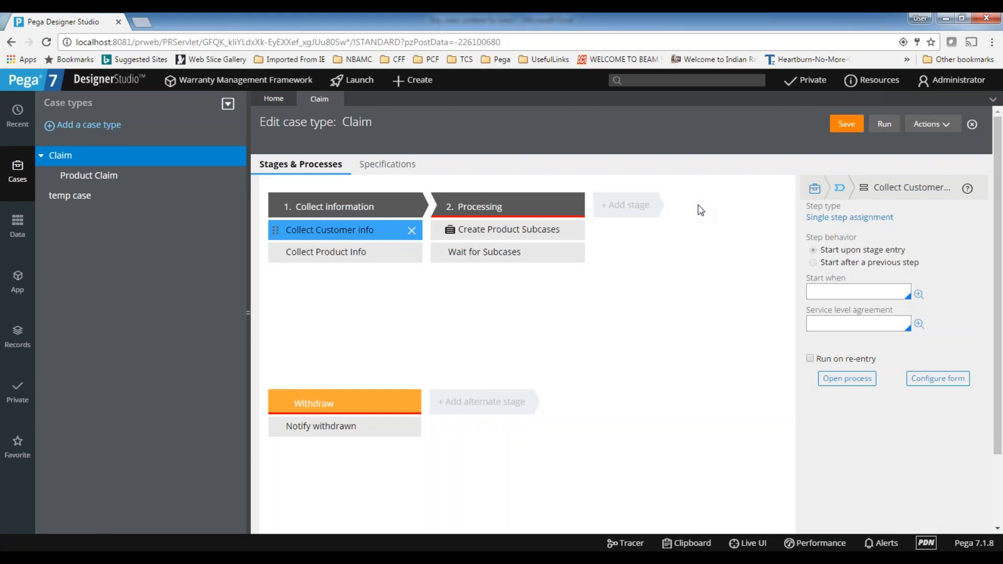
left_click(883, 125)
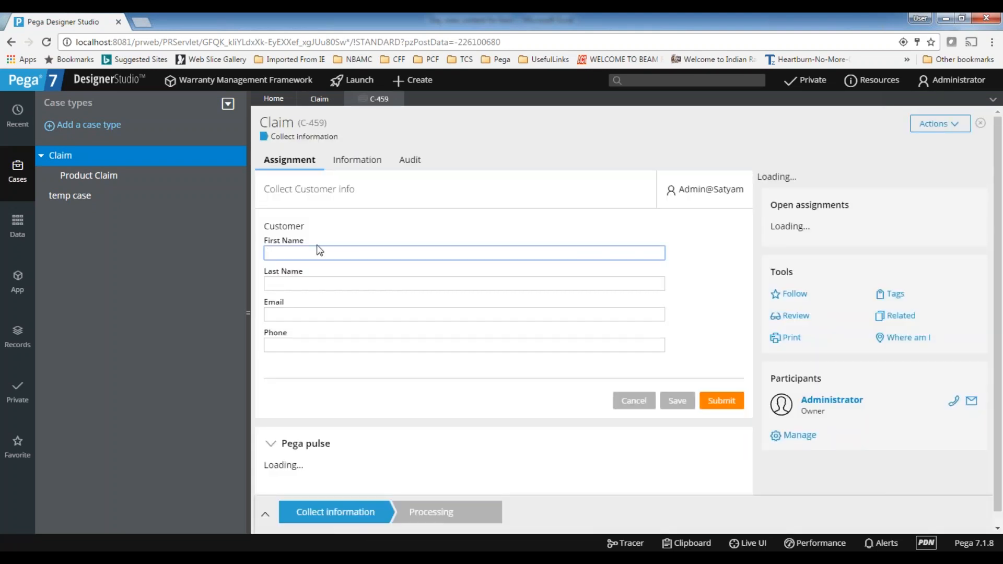
left_click(287, 314)
left_click(288, 347)
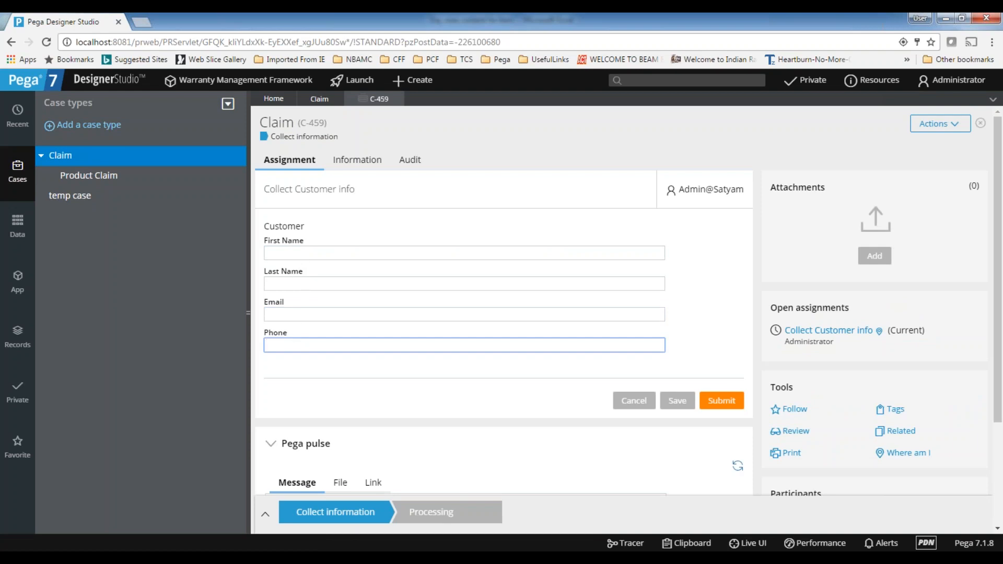
Refresh the App explorer and open the Customer property in the Claim class's data model
left_click(17, 282)
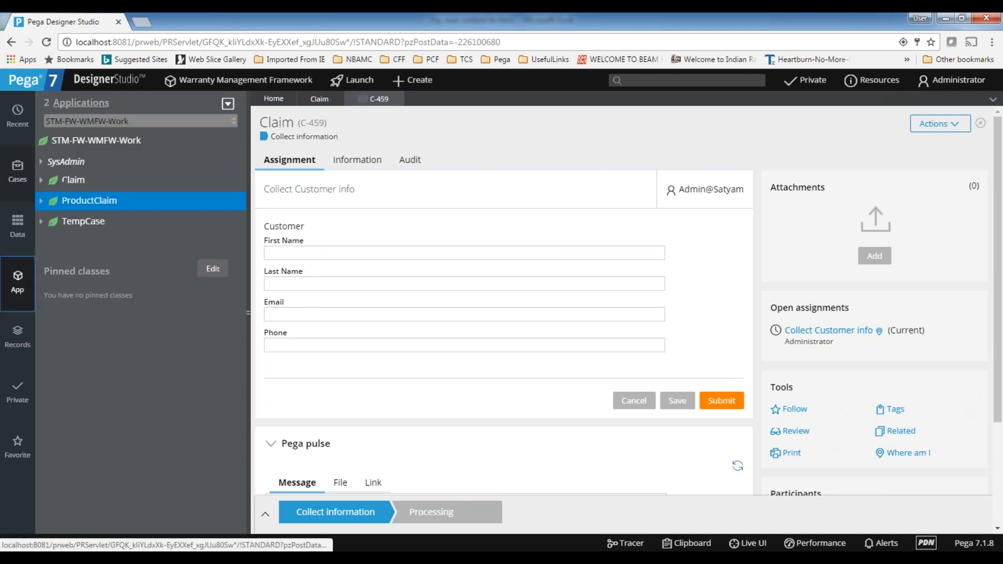
left_click(228, 105)
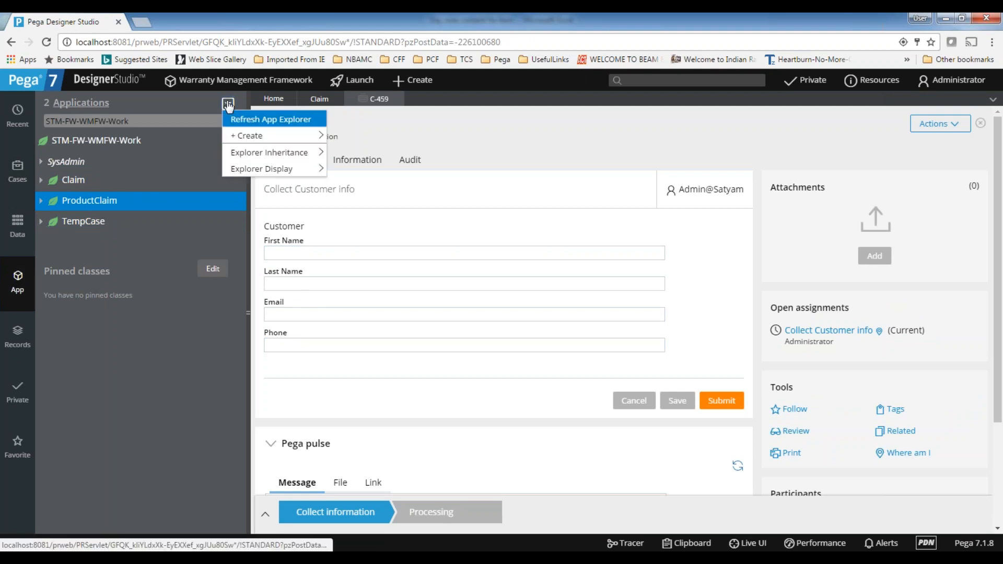
left_click(256, 120)
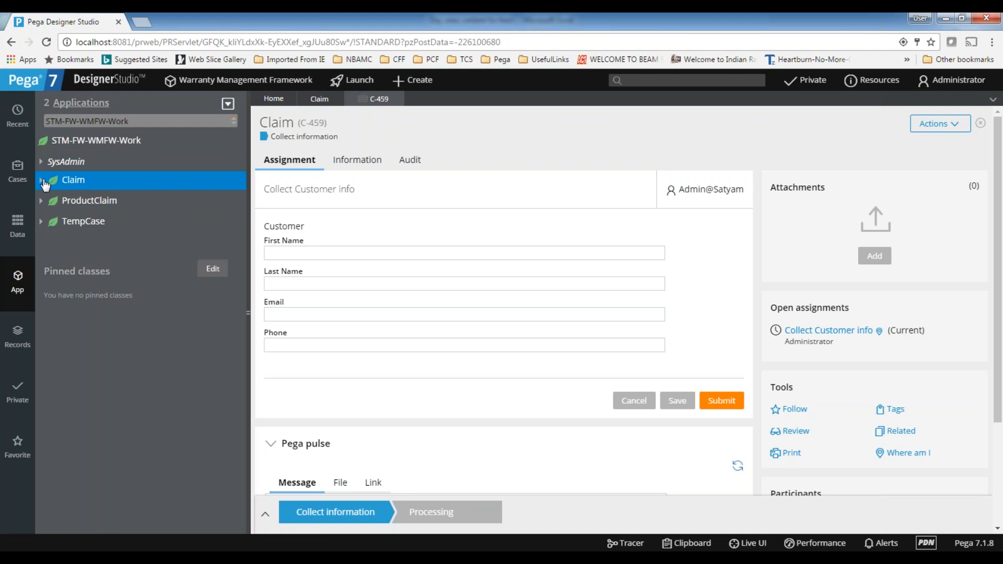
left_click(44, 182)
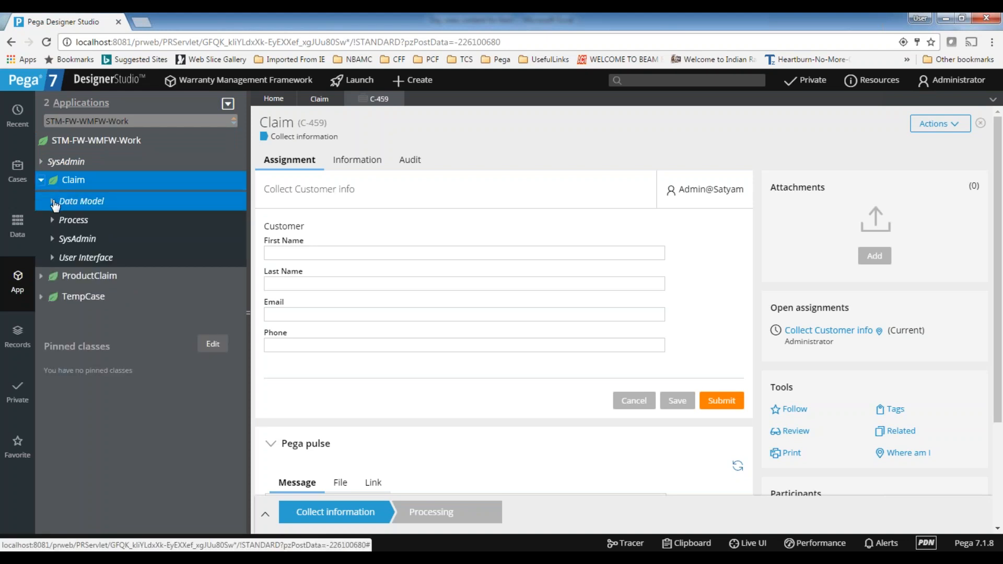
left_click(53, 201)
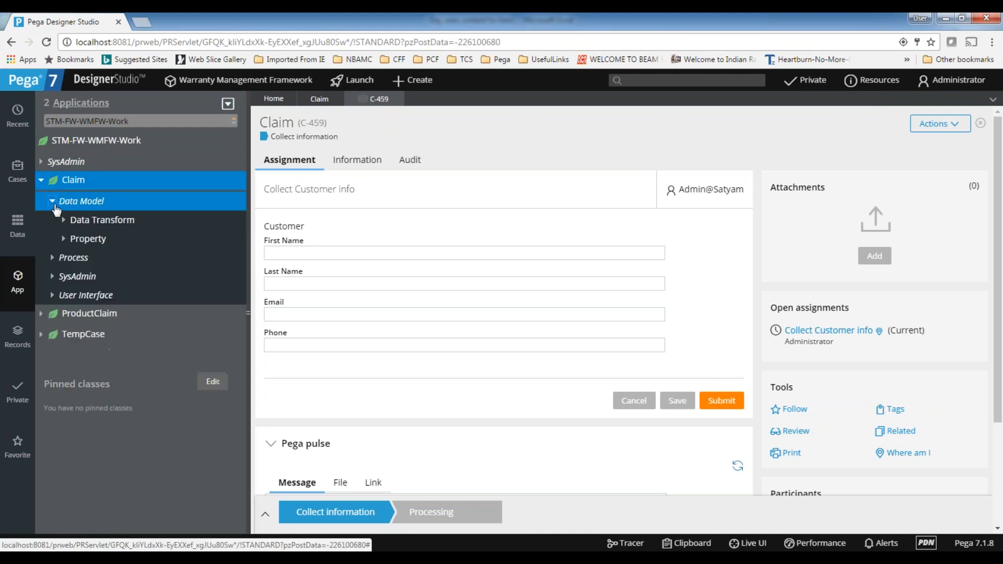
left_click(115, 243)
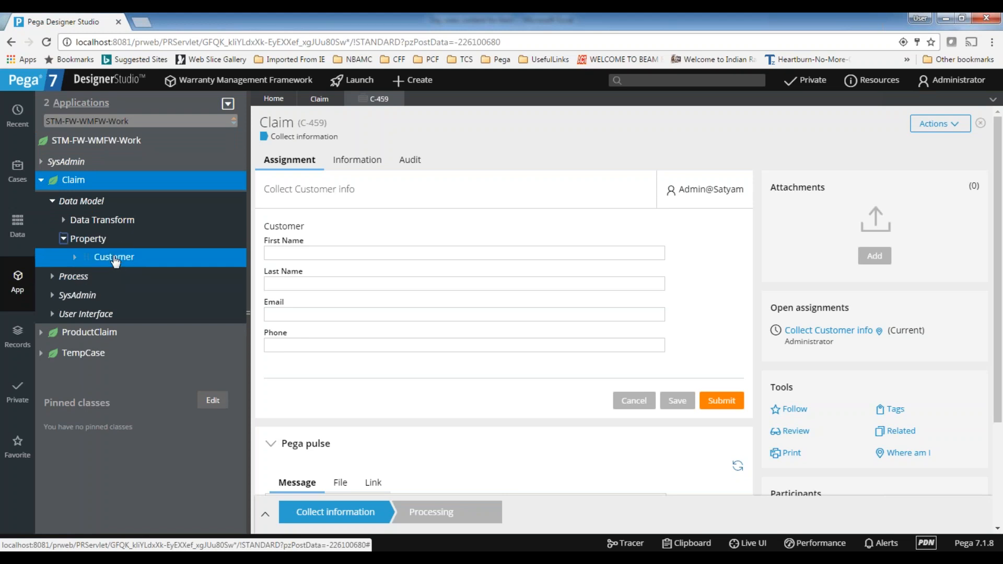
left_click(76, 258)
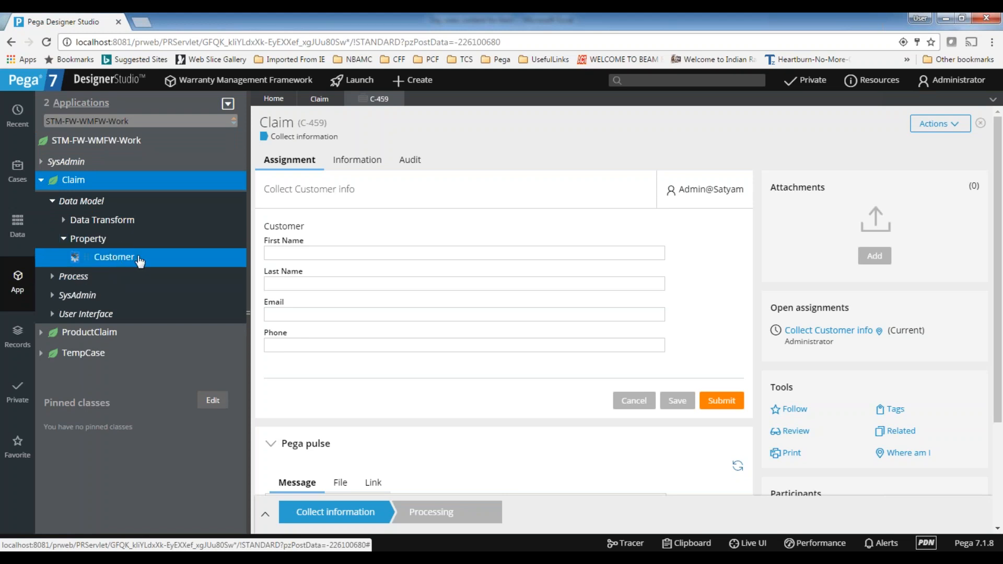
left_click(99, 259)
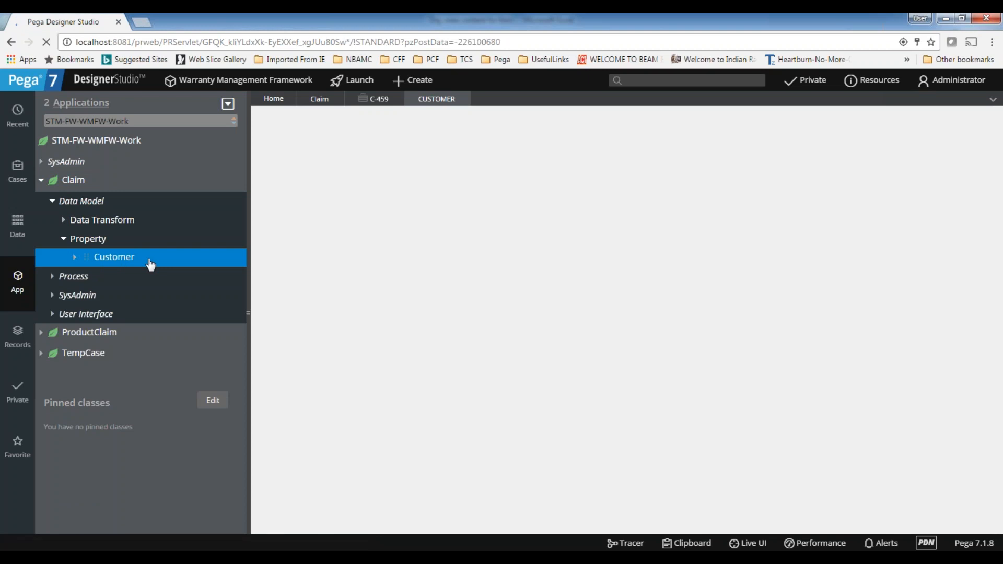
Examine the Customer property's type and the class used as its page definition
double_click(287, 208)
double_click(305, 208)
left_click_drag(392, 240, 209, 238)
left_click(413, 241)
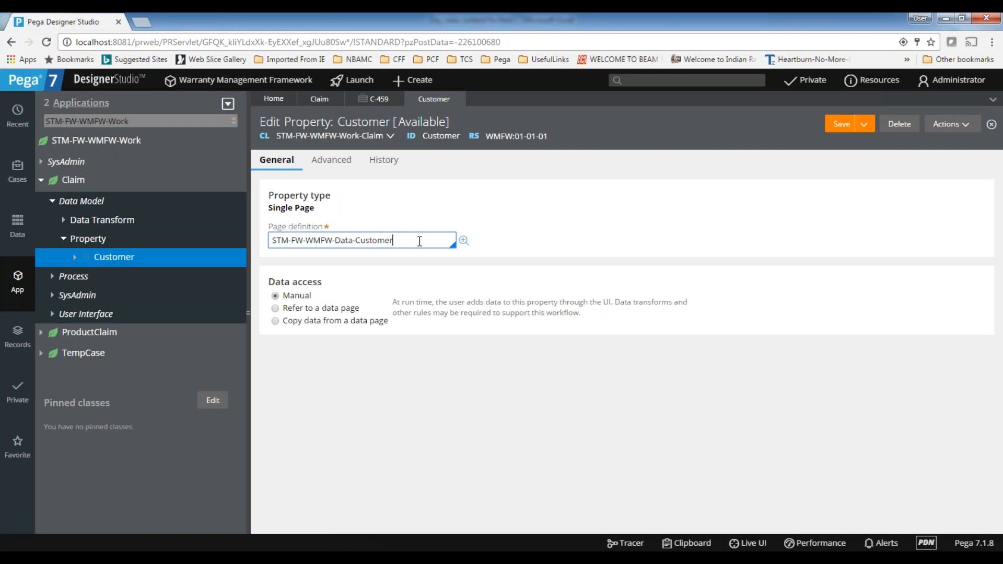
left_click_drag(393, 240, 275, 243)
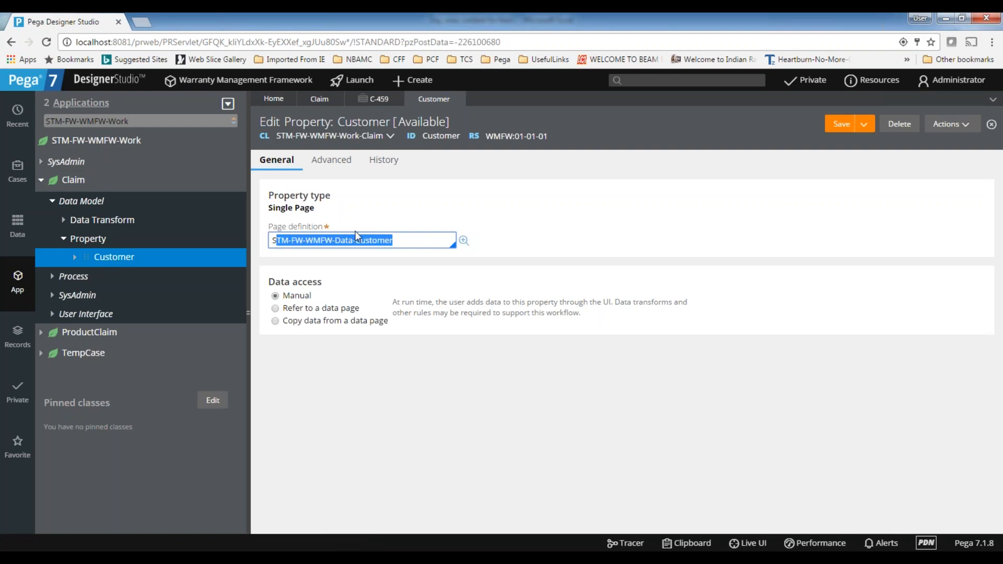
left_click(406, 244)
Load the page definition class STM-FW-WMFW-Data-Customer in the App explorer and list its data model properties
left_click_drag(409, 242, 254, 244)
key("ctrl+c")
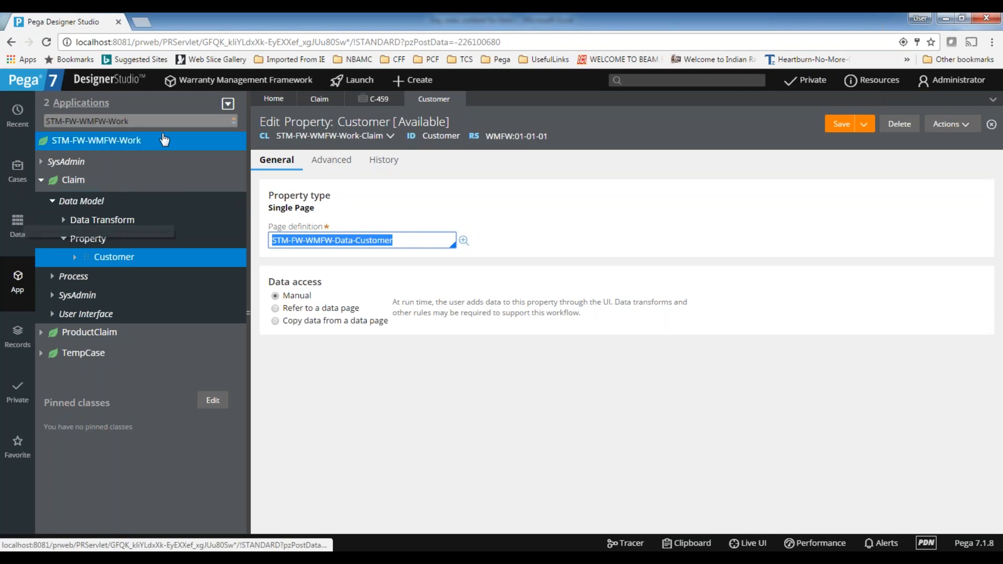
left_click_drag(159, 121, 19, 109)
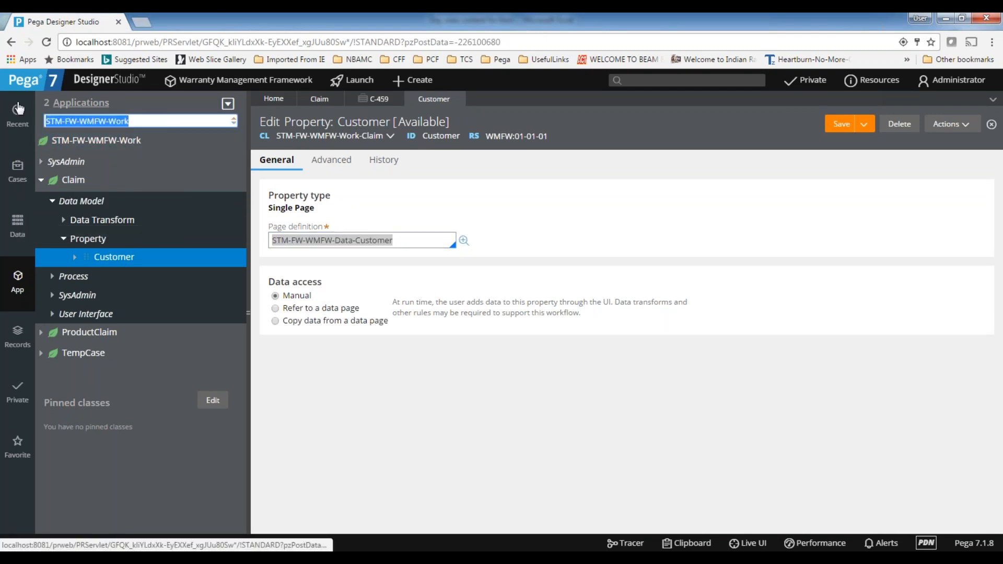
key("ctrl+v")
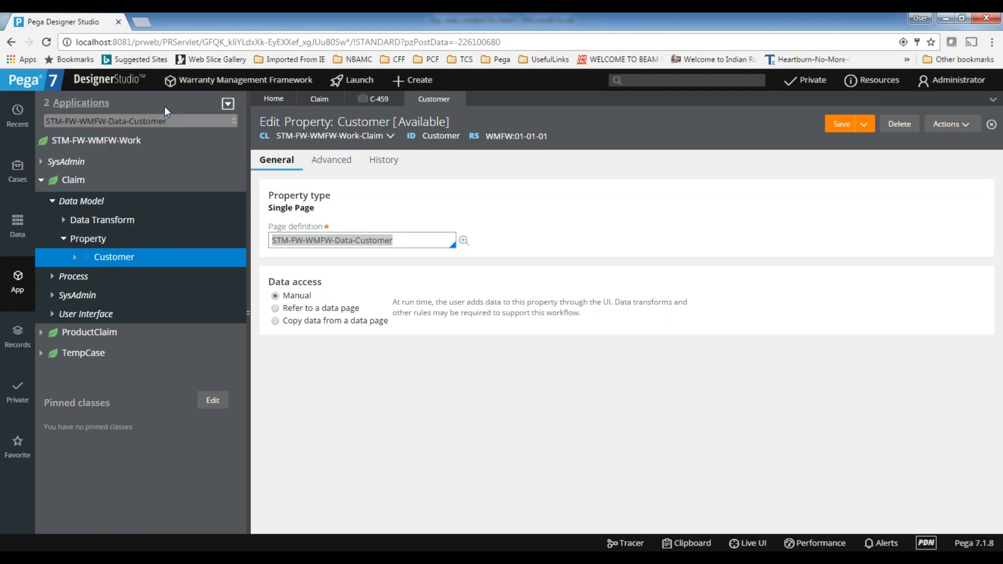
key("Return")
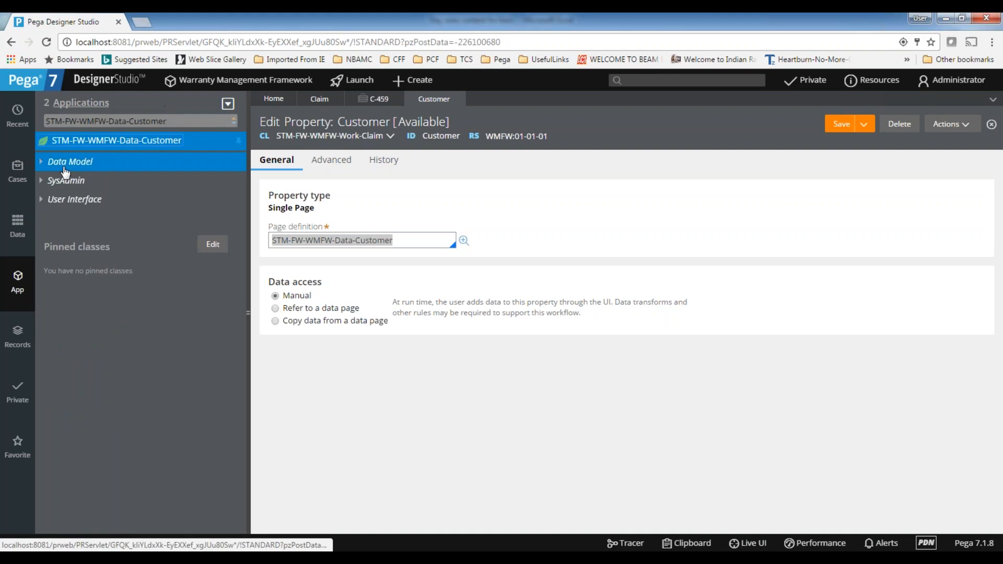
left_click(42, 162)
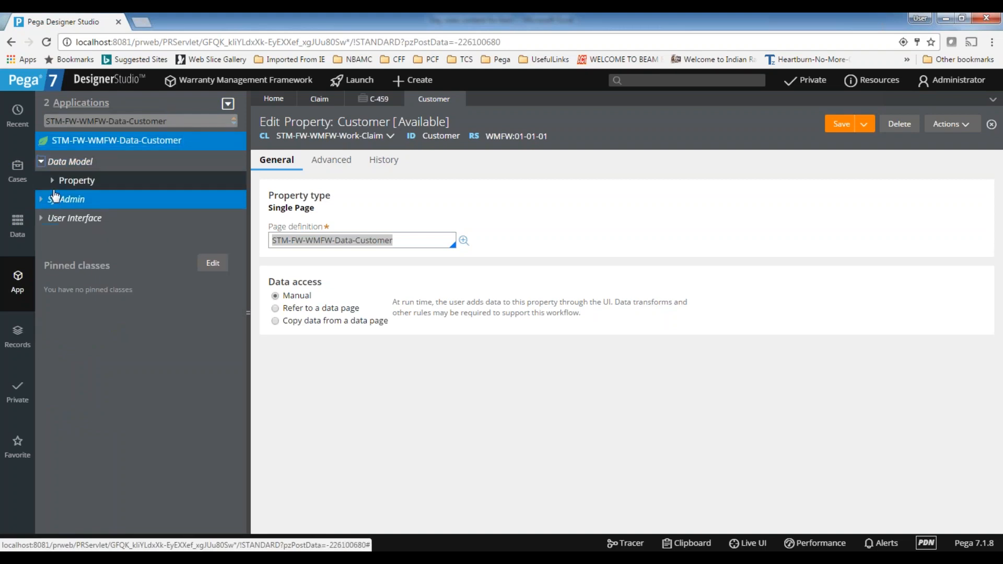
left_click(53, 180)
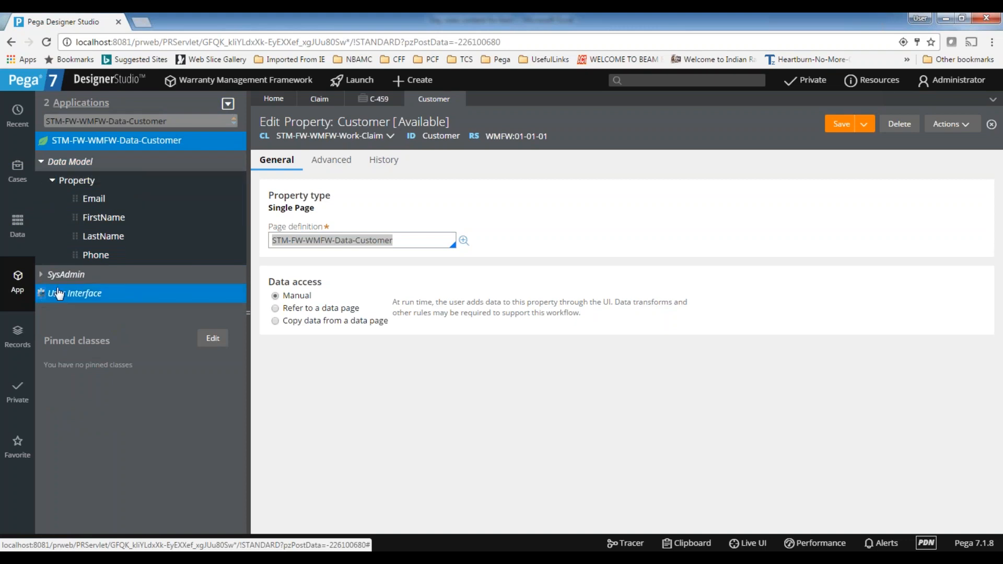
Open the CollectCustomerInfo_Customer section of the STM-FW-WMFW-Data-Customer class and inspect its class and ID
left_click(41, 294)
left_click(53, 312)
left_click(135, 338)
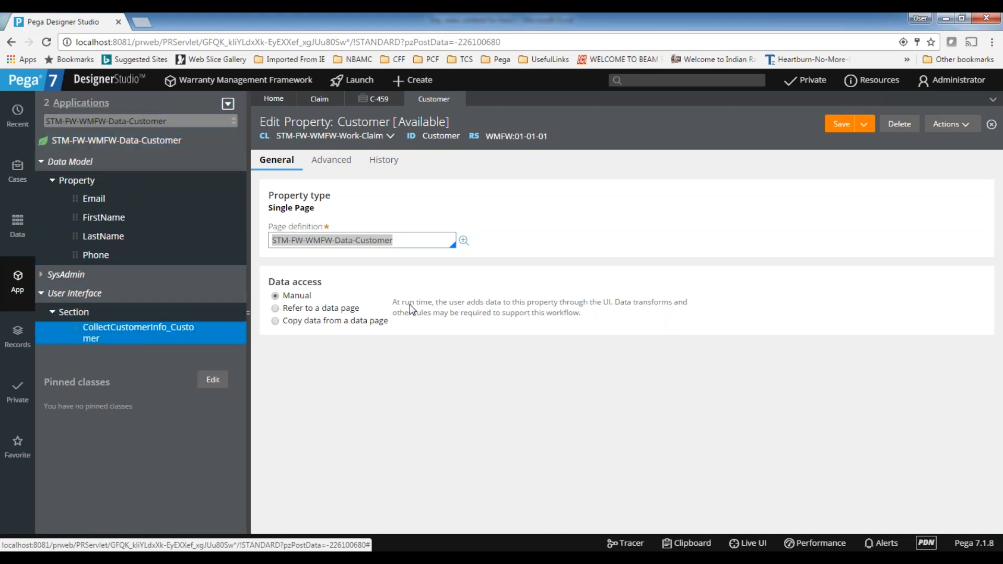
left_click(164, 331)
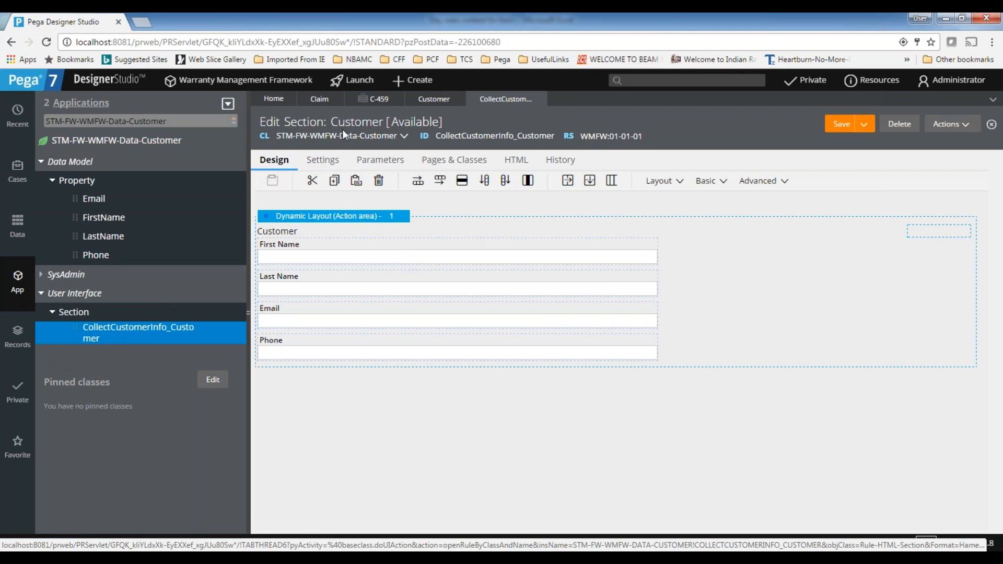
double_click(470, 136)
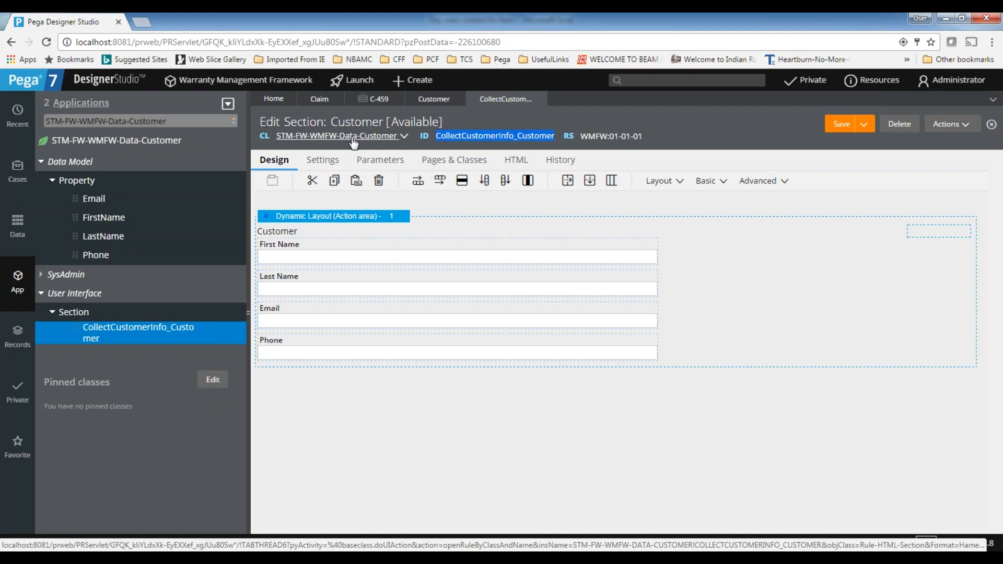
left_click(40, 164)
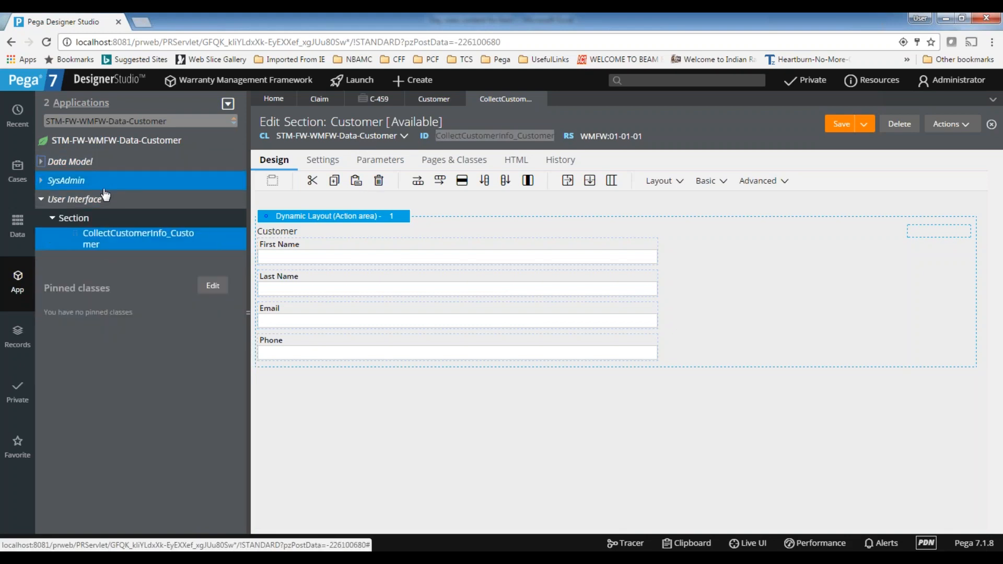
left_click(20, 235)
left_click(15, 173)
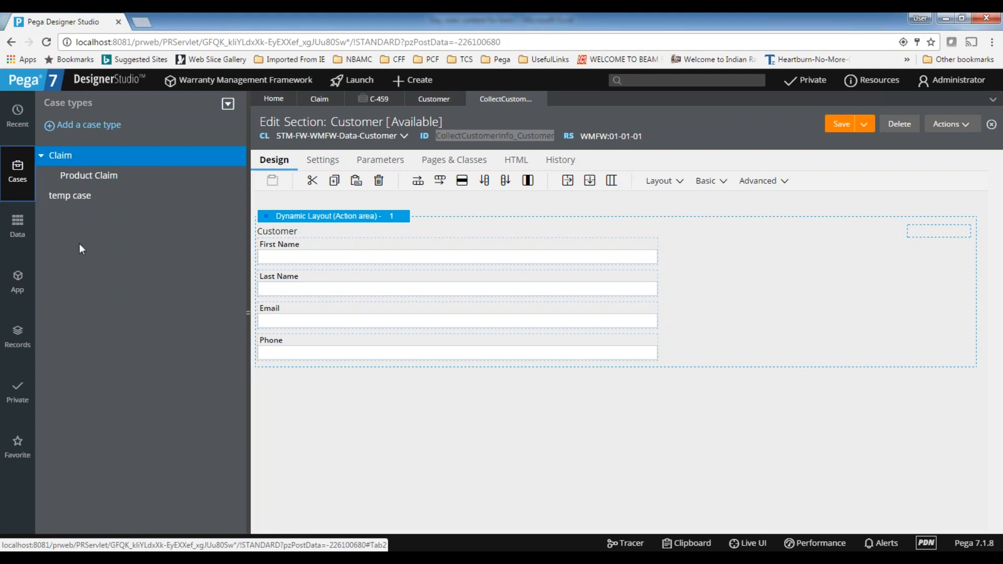
left_click(18, 282)
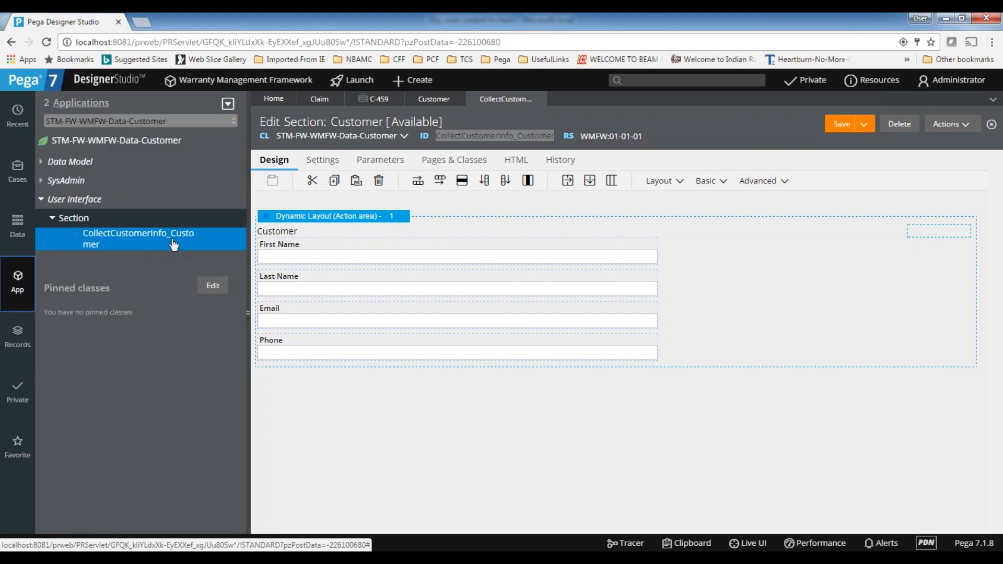
Reset the App explorer to the STM-FW-WMFW-Work class and close the CollectCustomerInfo_Customer section
left_click_drag(183, 122, 6, 118)
key("BackSpace")
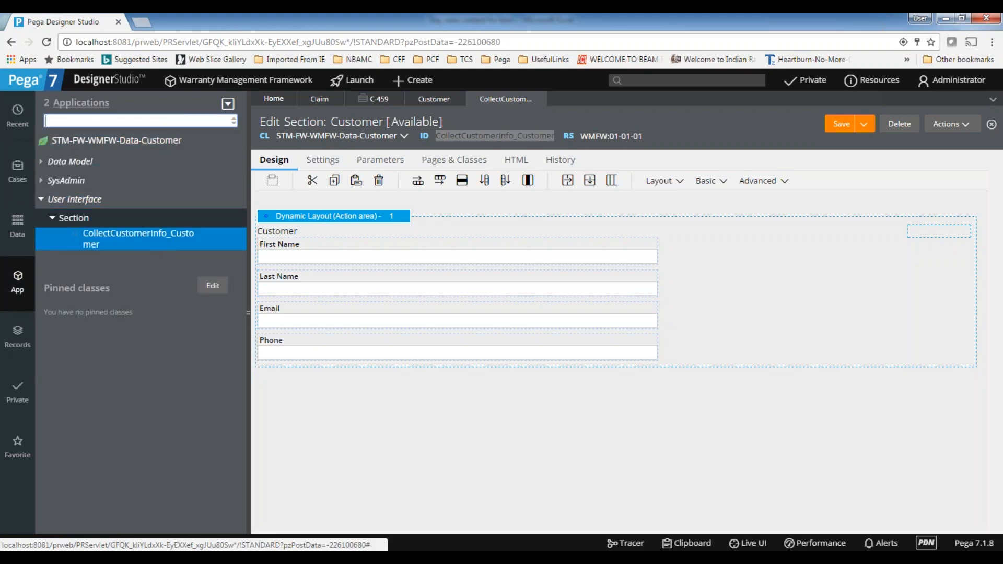
key("Return")
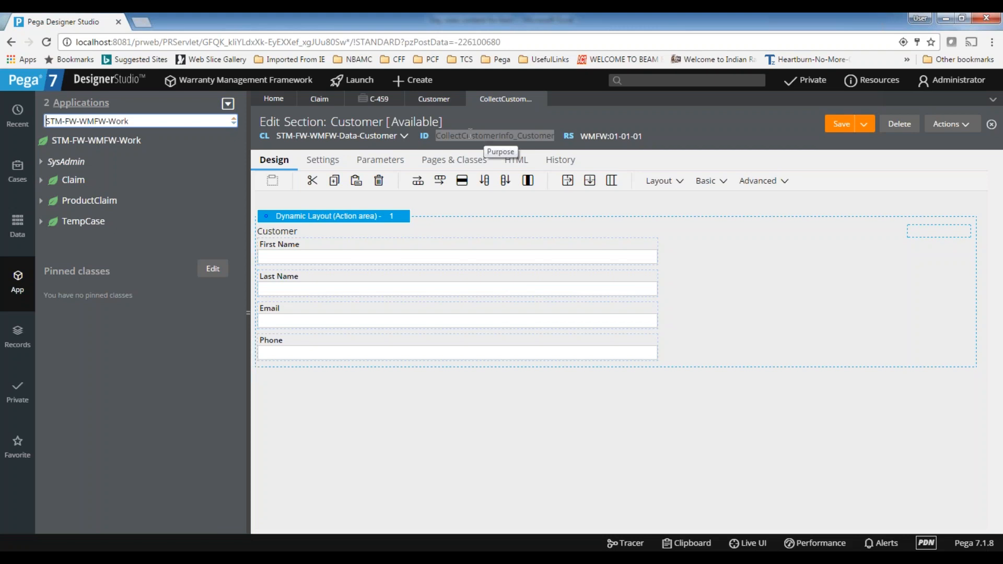
double_click(485, 136)
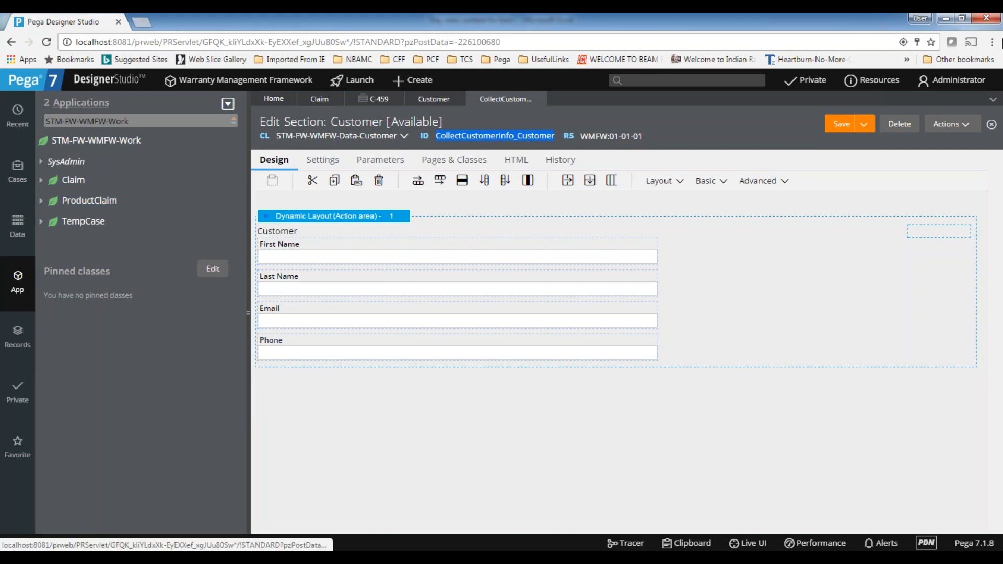
left_click(539, 100)
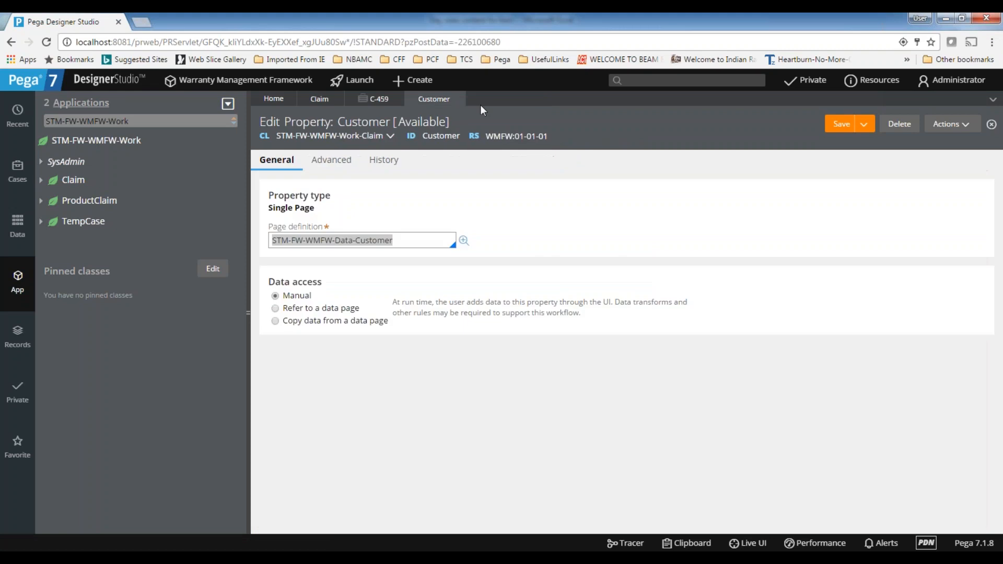
Close the Customer property, the C-459 case and the Claim case type
left_click(459, 99)
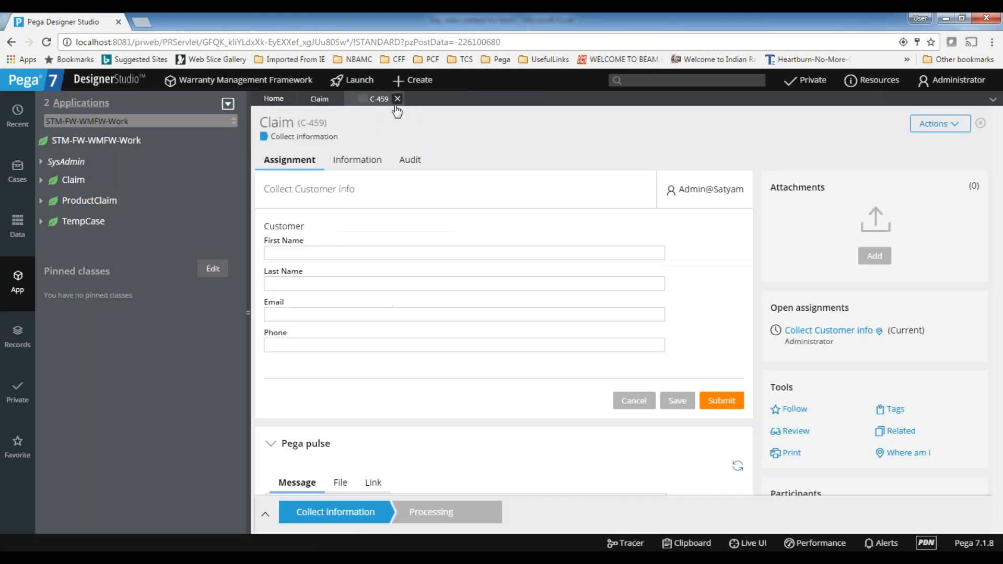
left_click(398, 99)
left_click(337, 99)
Start a new data type in the Data explorer with label and description Address, and expand its advanced settings
left_click(17, 224)
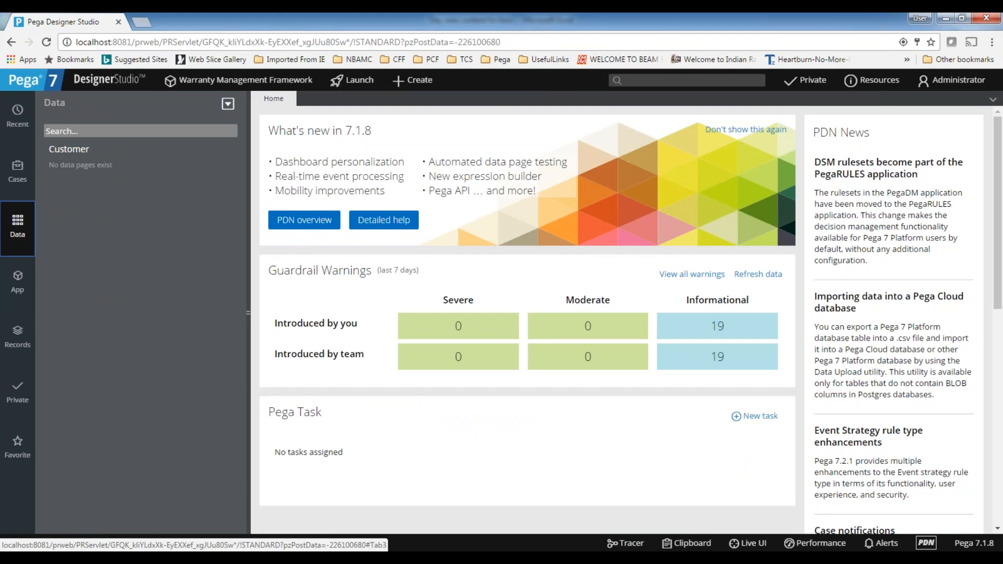
left_click(229, 104)
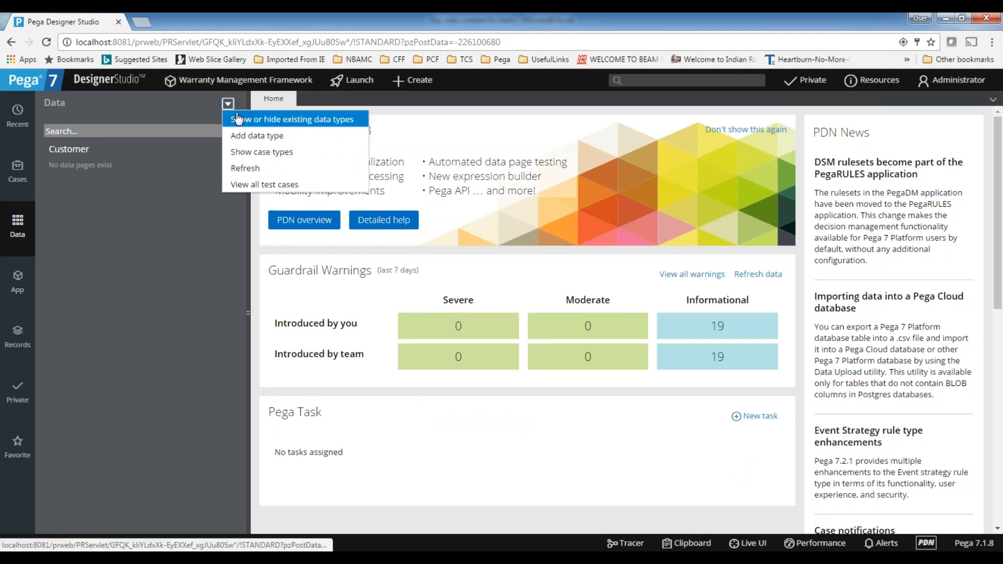
left_click(246, 135)
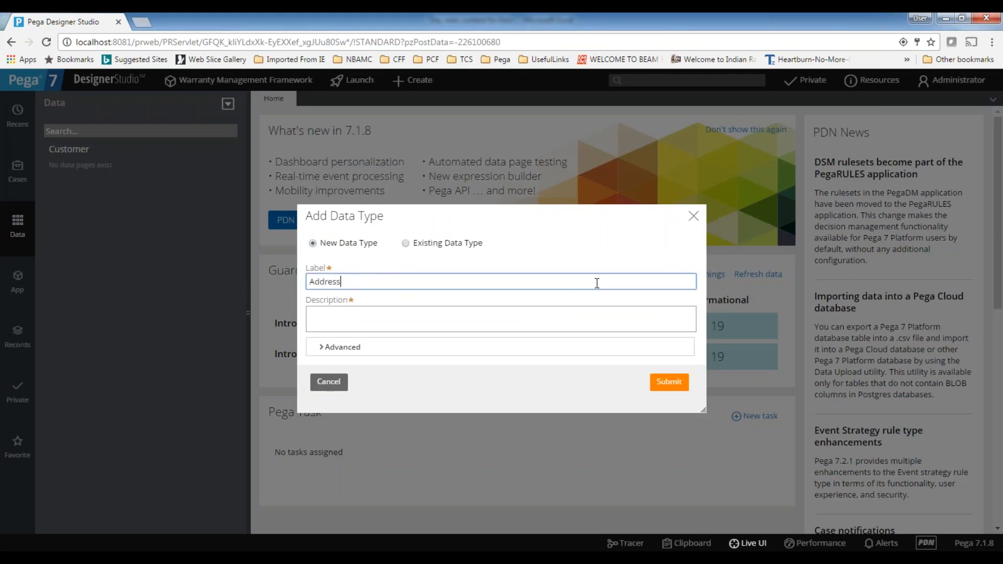
key("Tab")
left_click(322, 347)
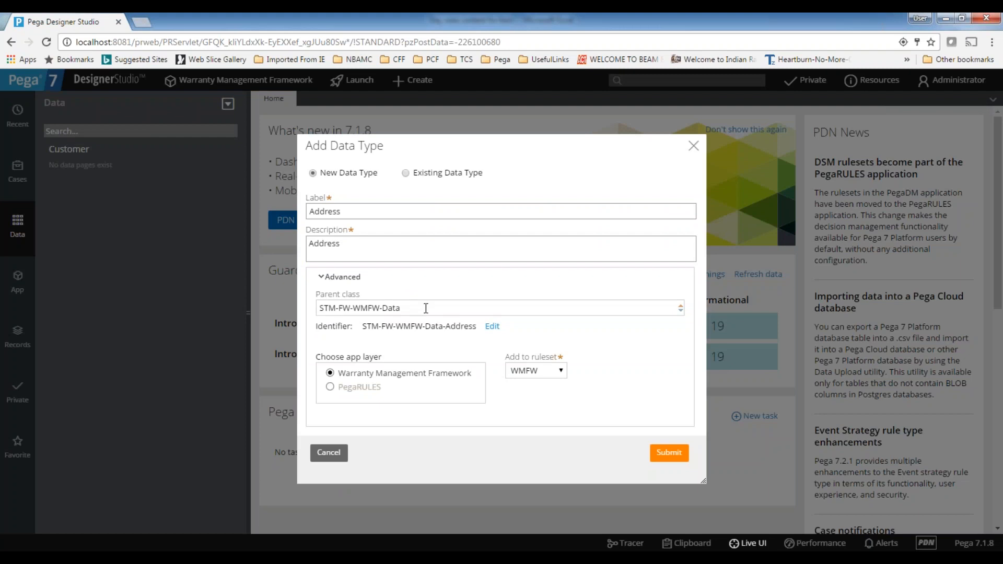
Set the Address data type's parent class to STM-Data and its ruleset to STM, and create it
double_click(390, 309)
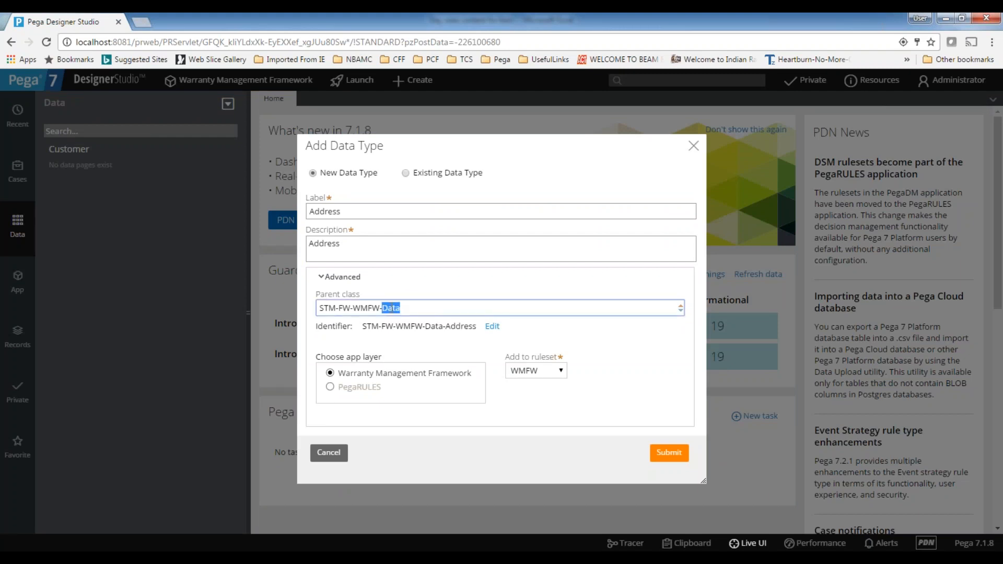
left_click(466, 308)
left_click_drag(340, 308, 460, 308)
type("Data")
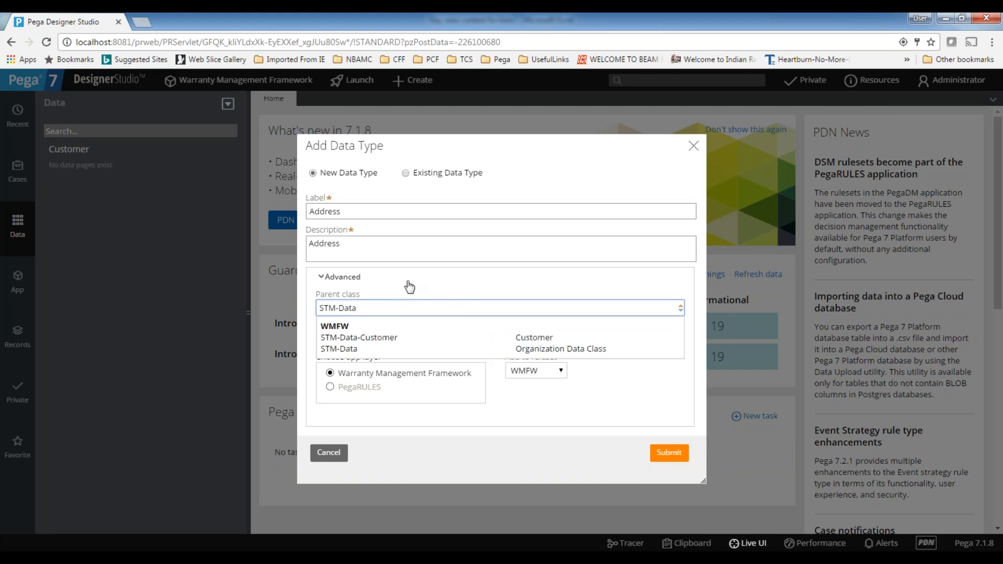
left_click(345, 349)
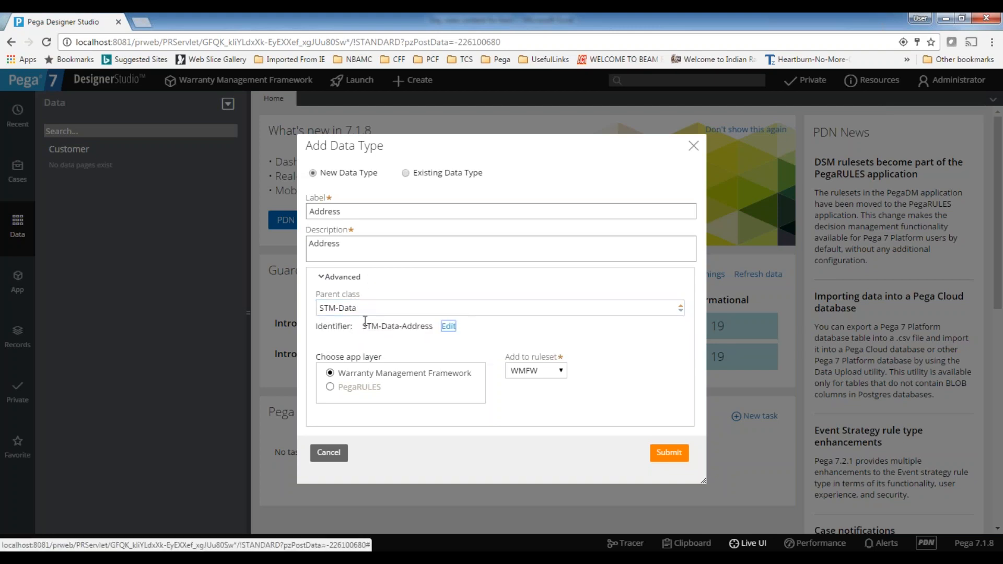
left_click(527, 374)
left_click(525, 410)
left_click(660, 460)
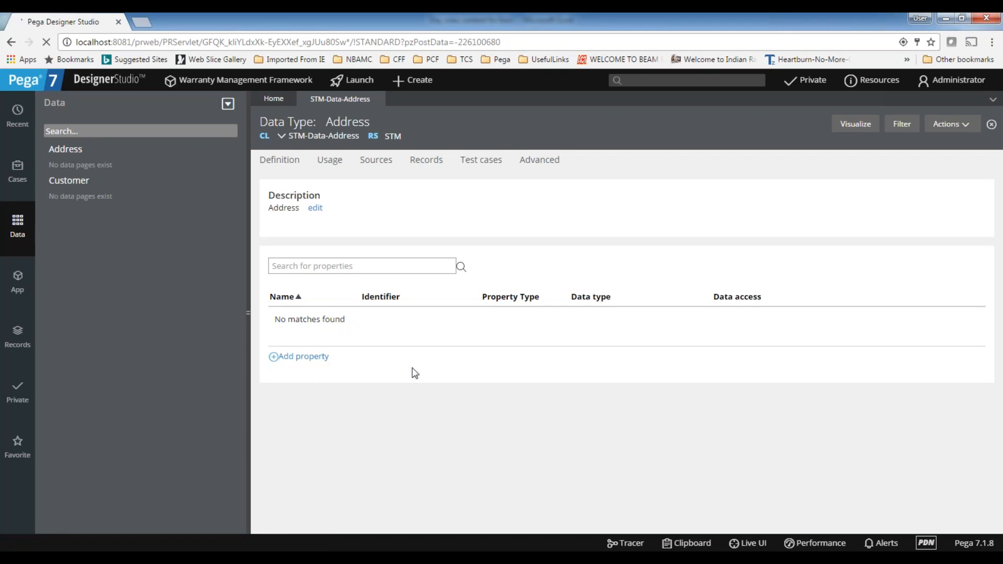
Add a single-value text property named Address Line1 to the Address data type
left_click(312, 359)
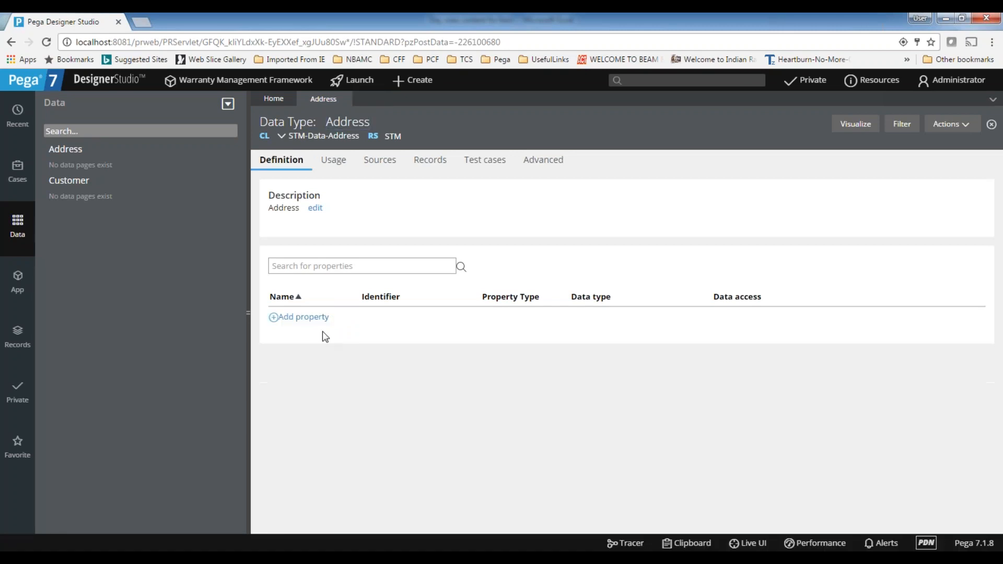
left_click(305, 317)
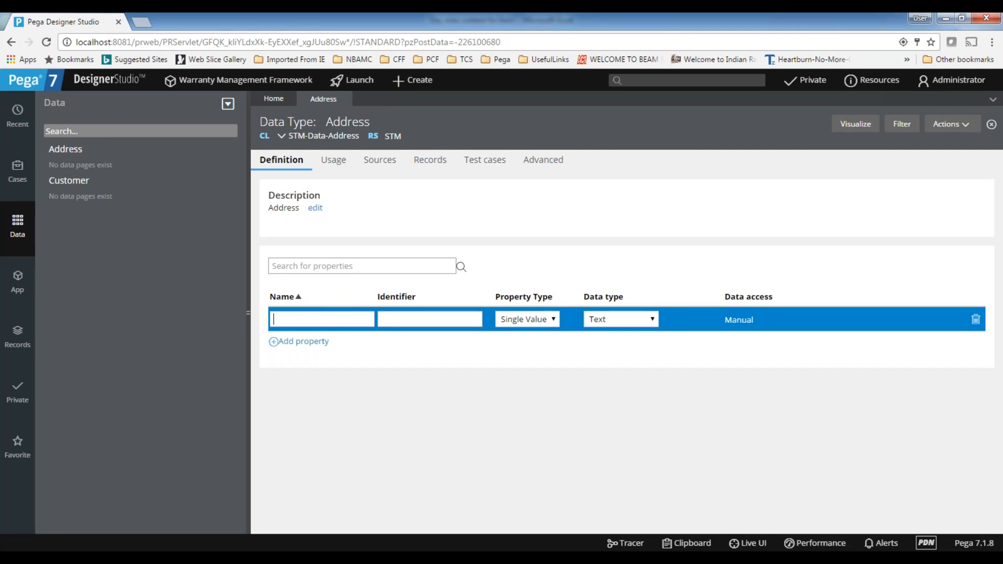
type("Address Line1")
Add a single-value text property named Address Line2 with identifier AddressLine2 to the Address data type
left_click(308, 350)
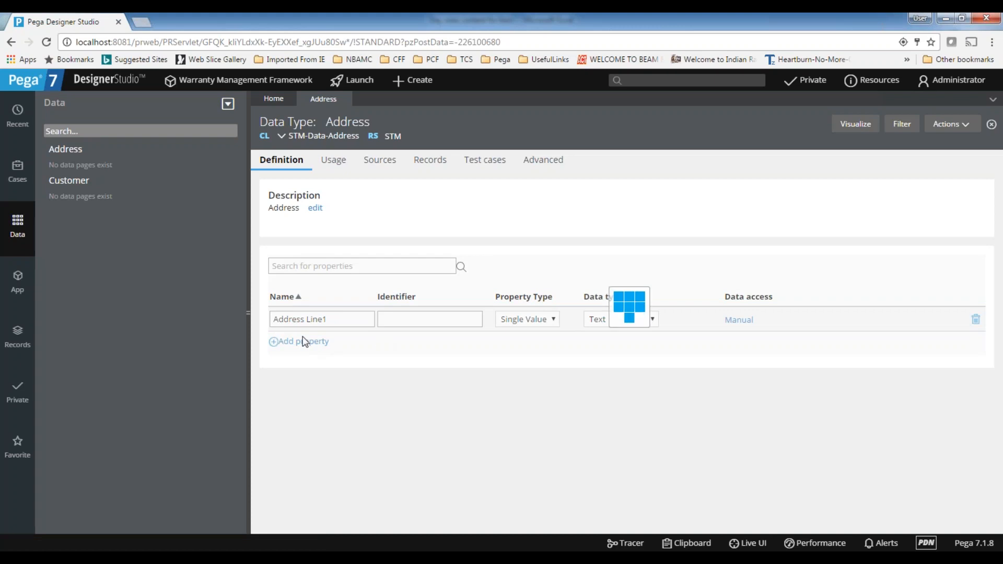
type("Address ")
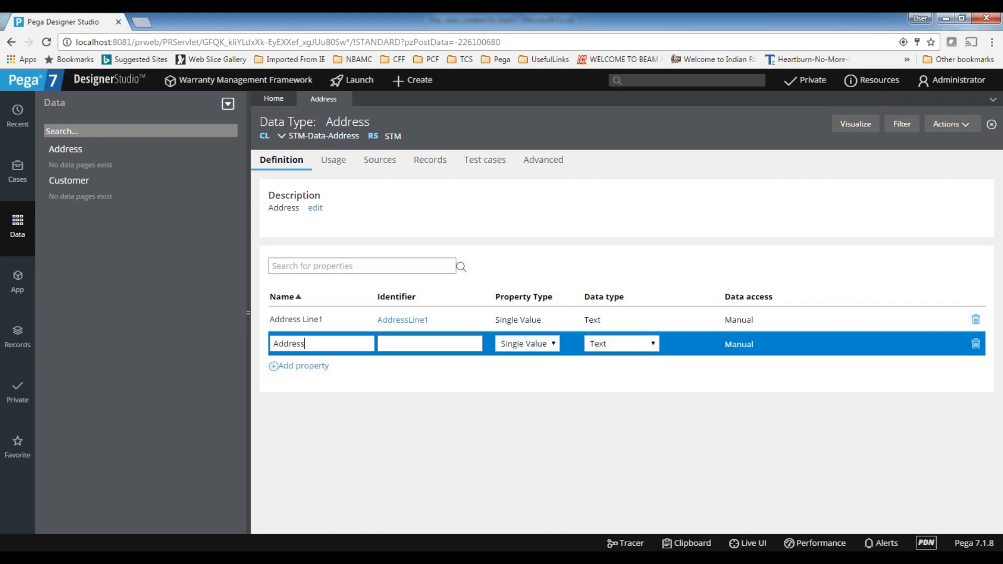
type("Line1")
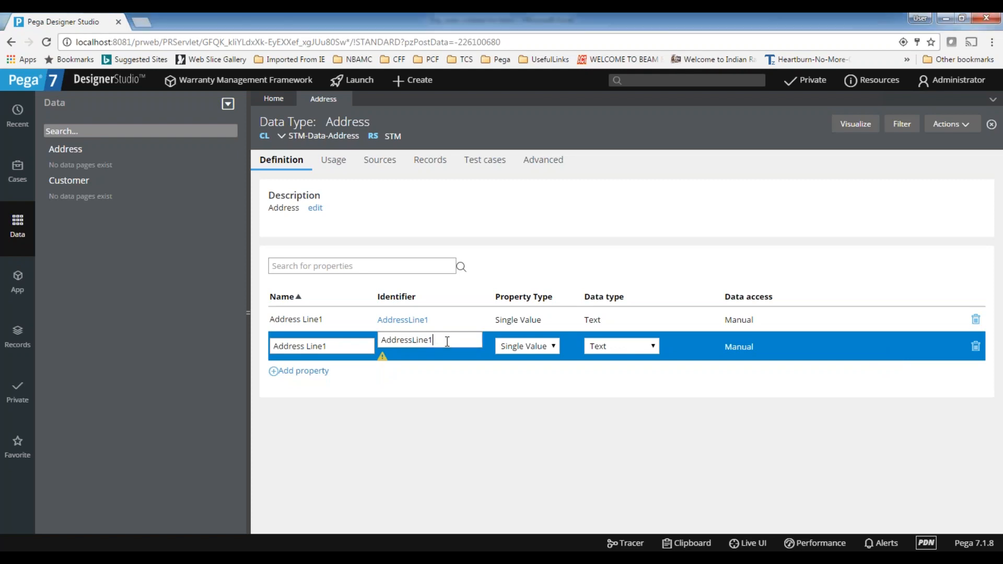
key("BackSpace")
type("2")
left_click(431, 388)
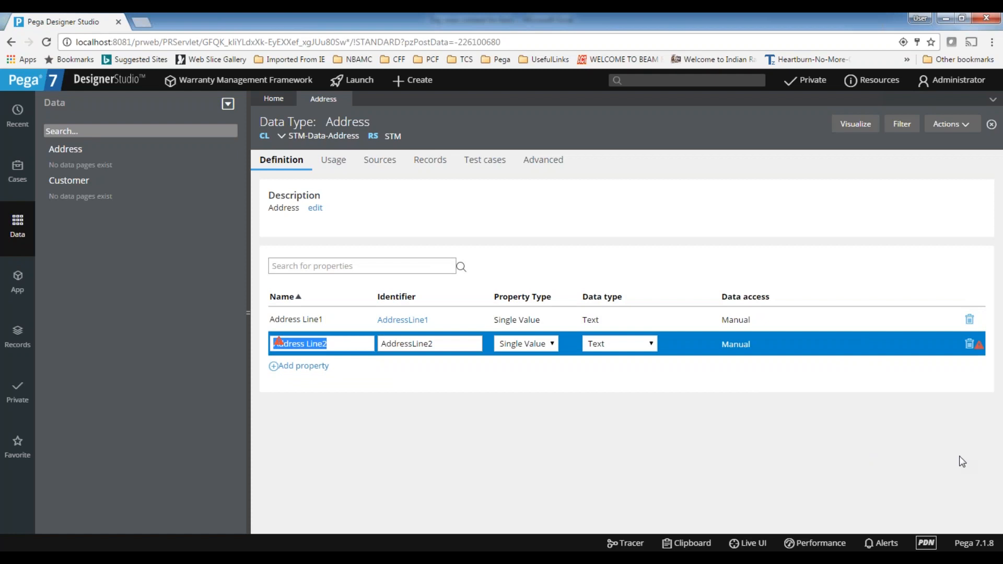
key("alt+Tab")
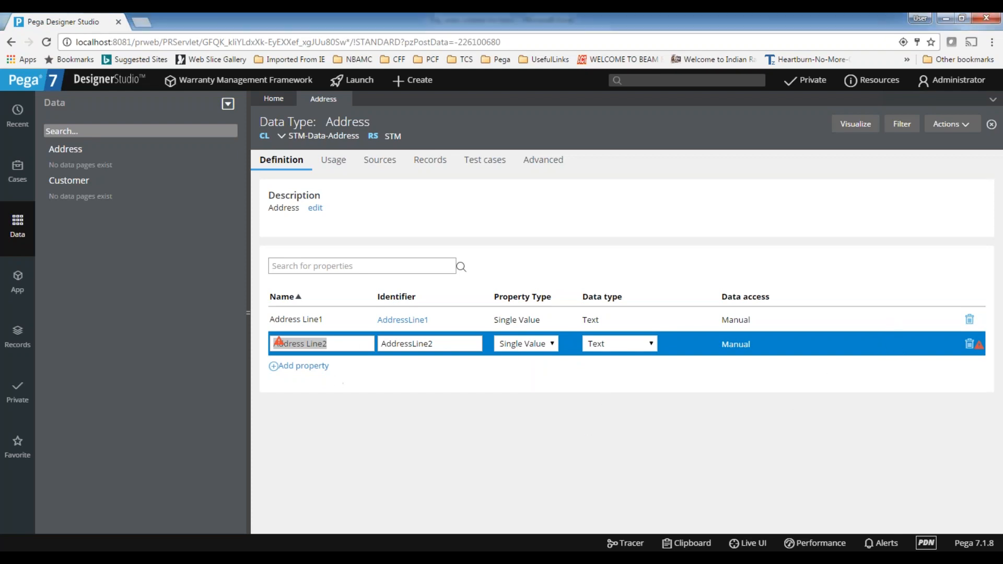
left_click(339, 343)
left_click(293, 369)
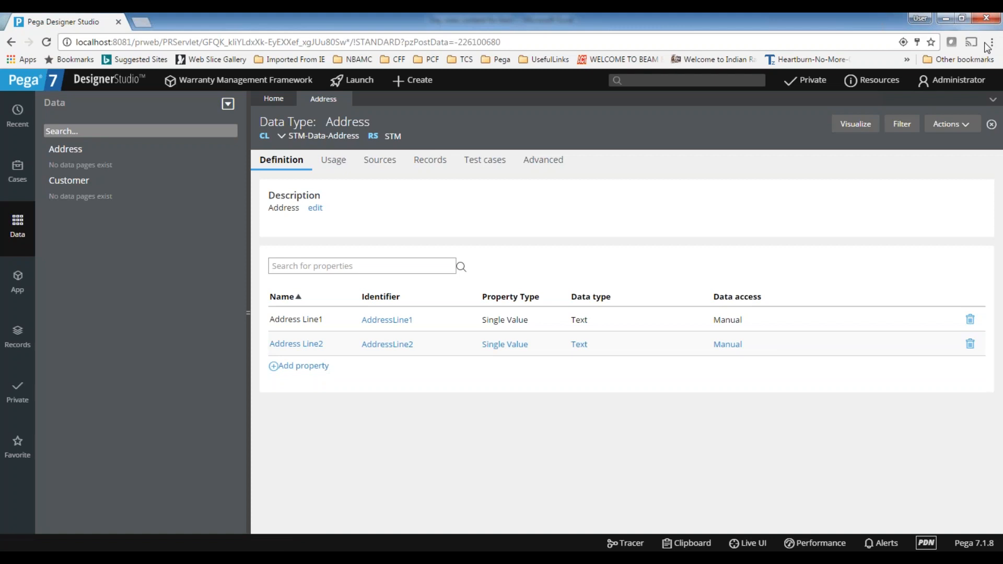
Add single-value text properties named City and State to the Address data type
left_click(307, 368)
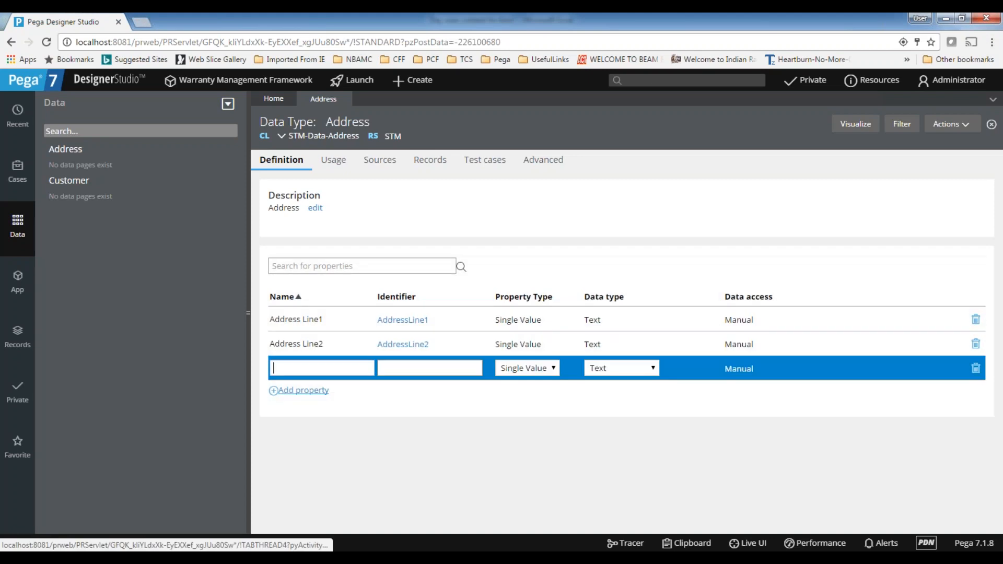
type("C")
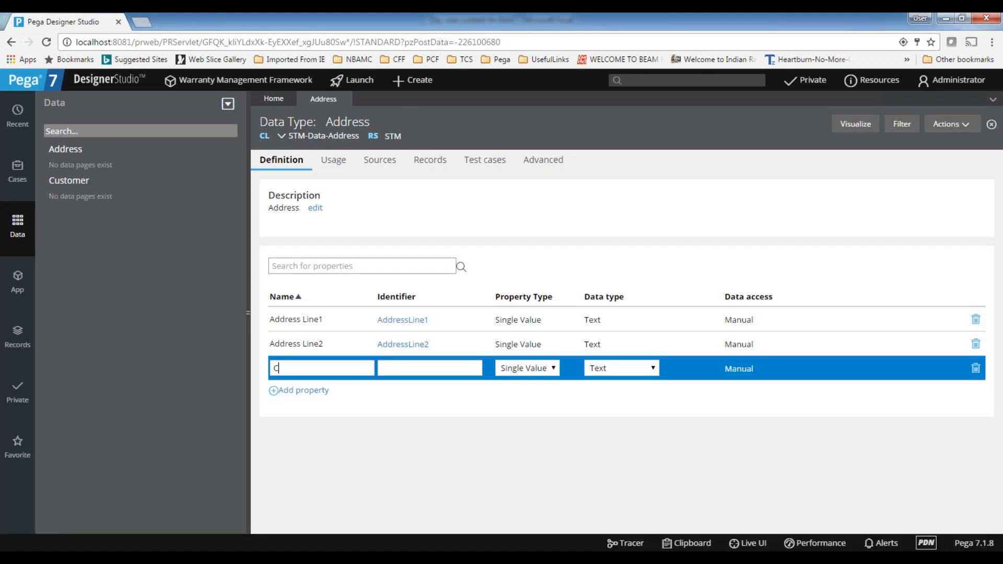
type("ity")
left_click(315, 396)
left_click(322, 394)
type("State")
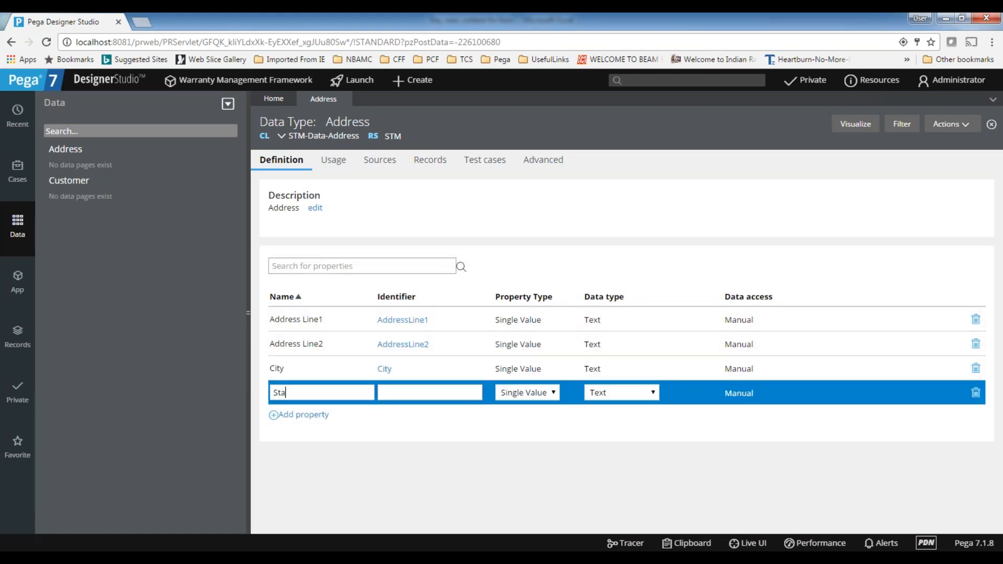
Add a single-value text property named Zip to the Address data type and save the row
left_click(306, 420)
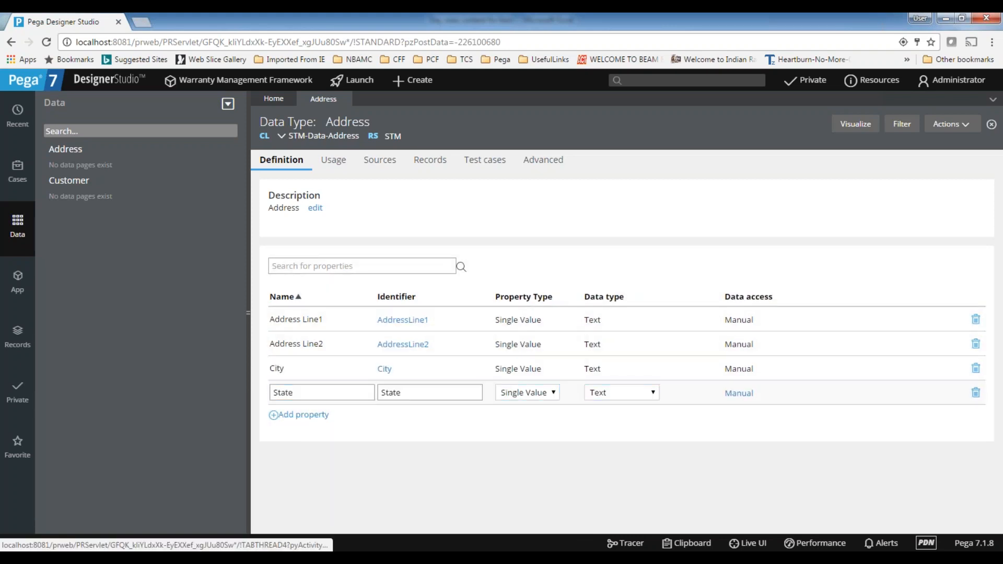
left_click(298, 411)
left_click(307, 414)
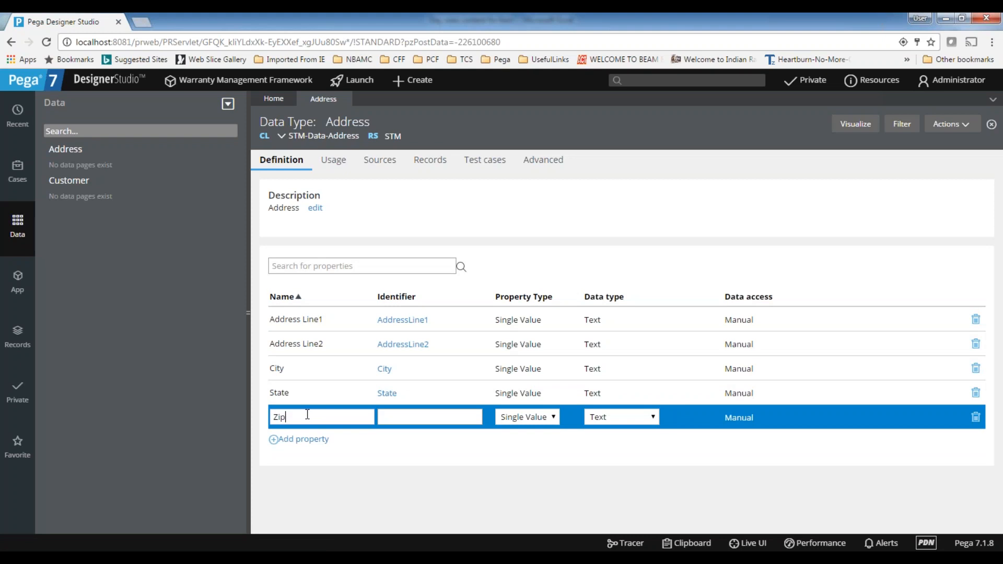
type("Zip")
left_click(361, 484)
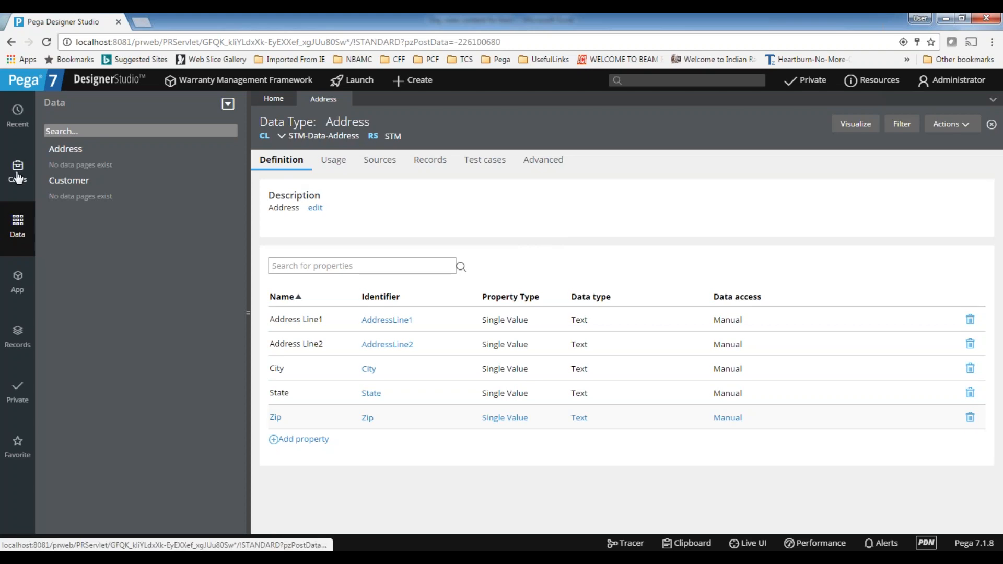
Open the Claim class's Customer property from the App explorer to review it, then close it and collapse the Claim class
left_click(17, 282)
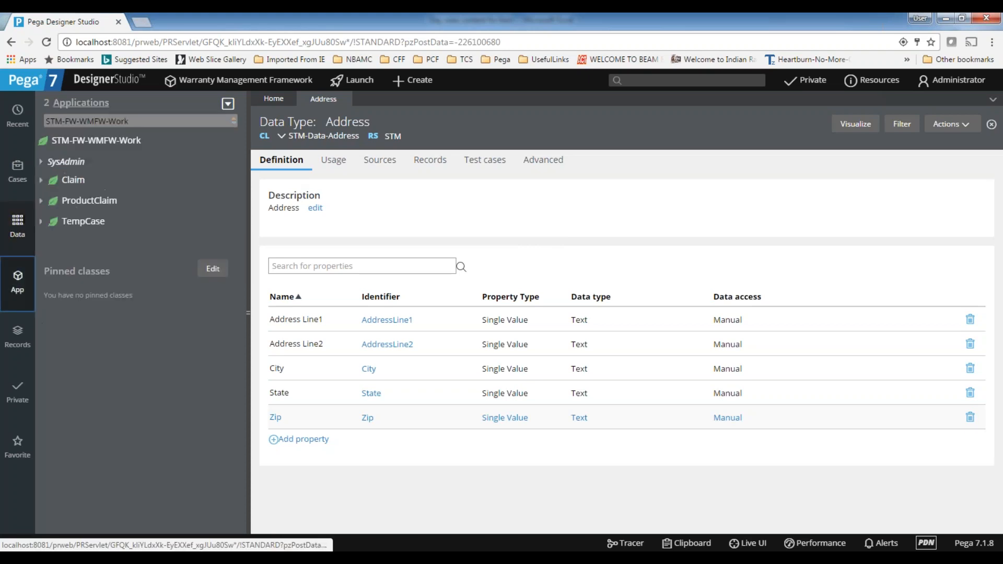
left_click(41, 182)
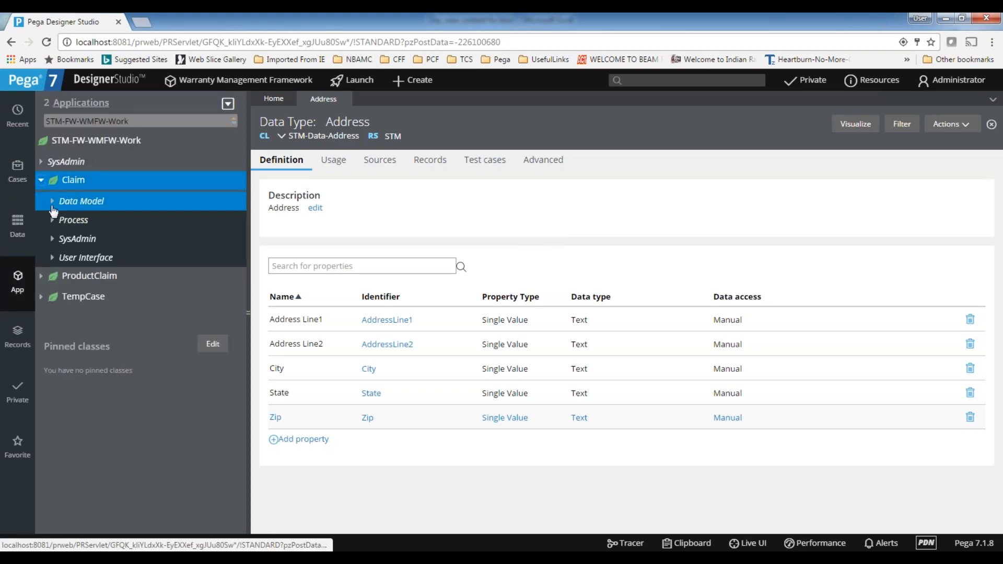
left_click(127, 207)
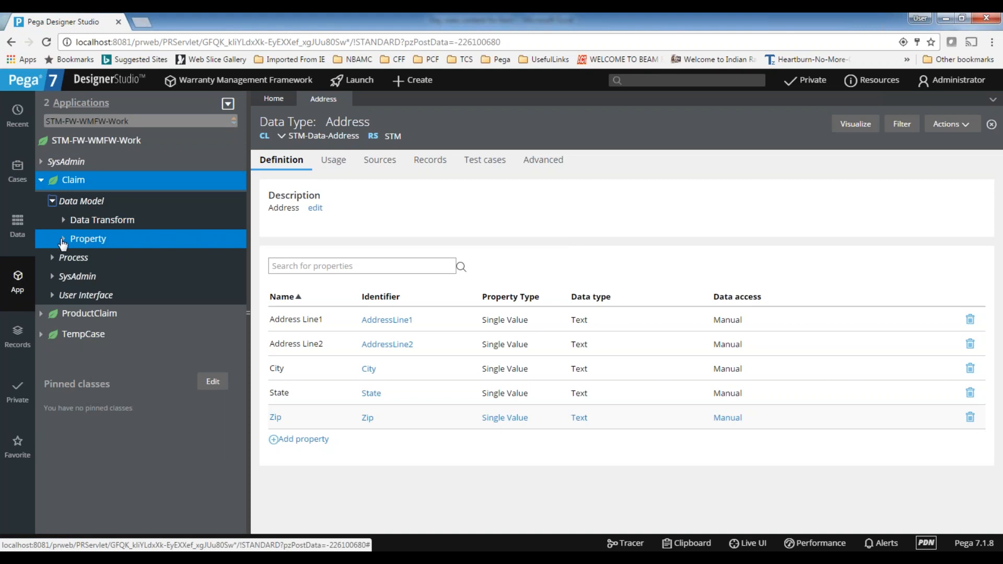
left_click(168, 240)
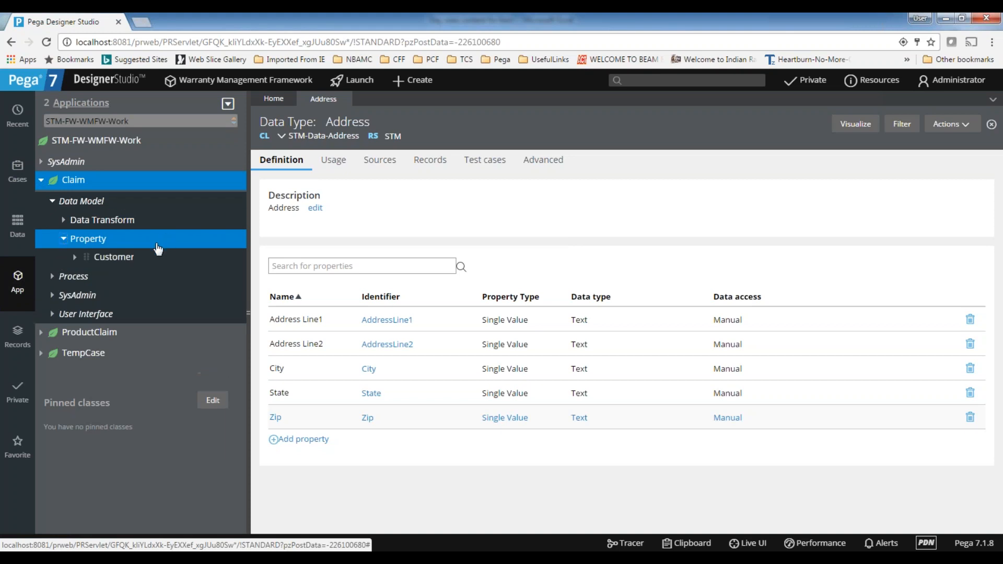
left_click(115, 260)
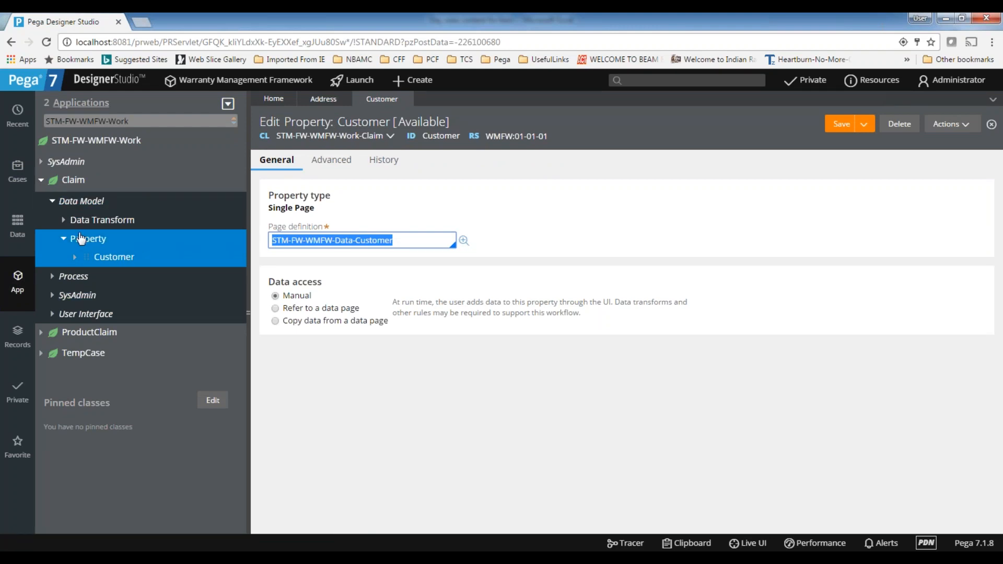
left_click(406, 99)
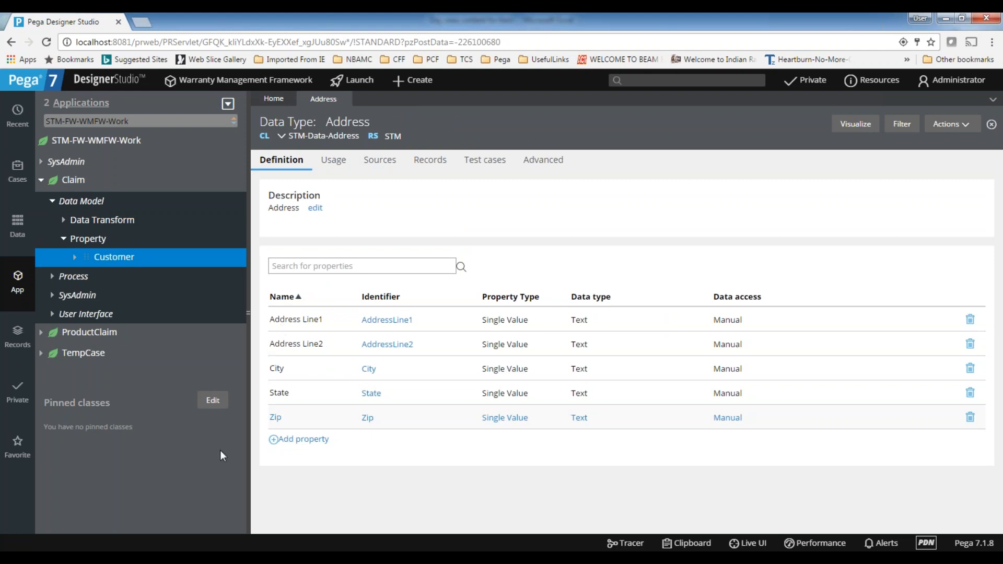
left_click(58, 200)
left_click(53, 201)
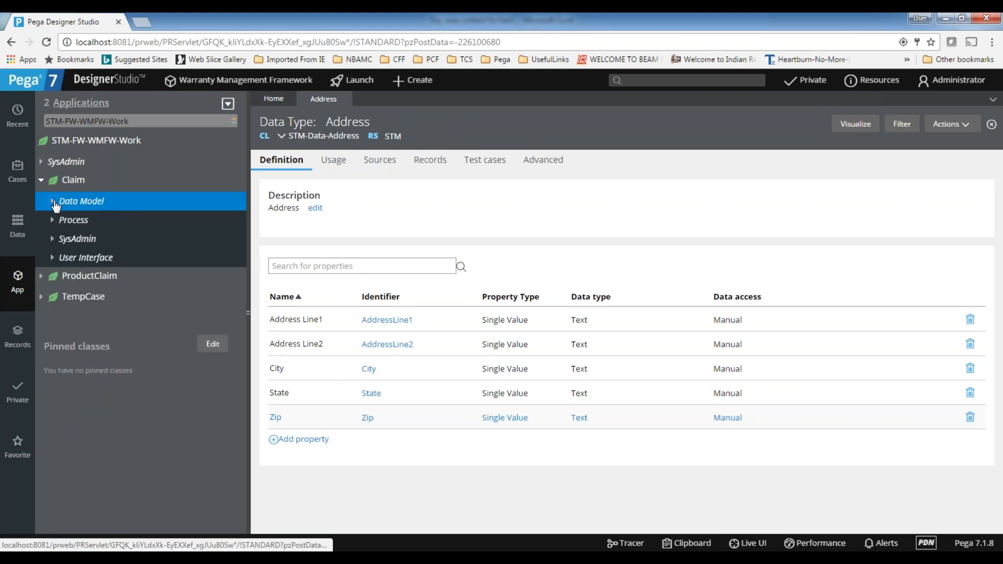
left_click(40, 184)
left_click(41, 184)
Create a property labelled Address Details in the STM-FW-WMFW-Work class and open it
left_click(118, 140)
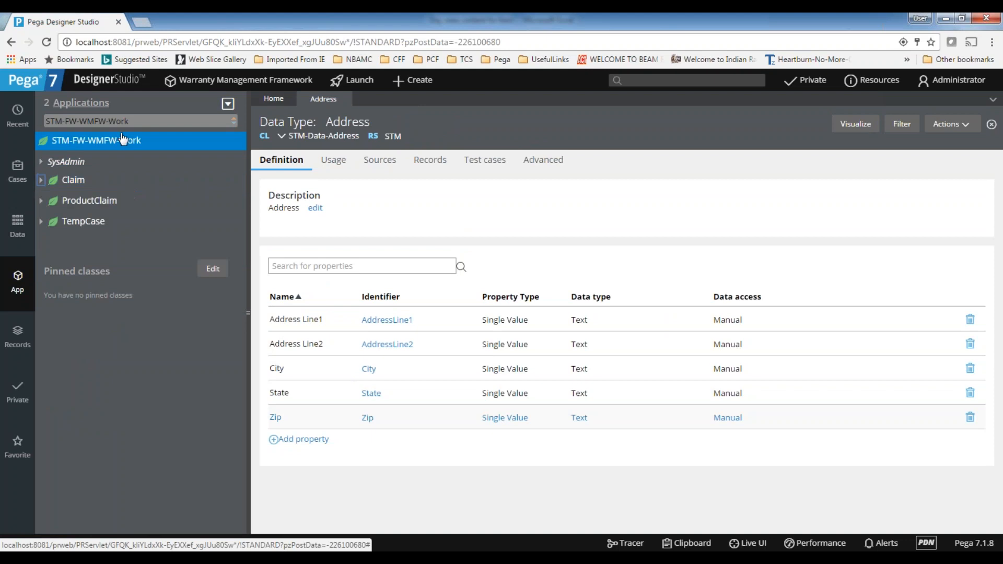
right_click(118, 142)
mouse_move(110, 160)
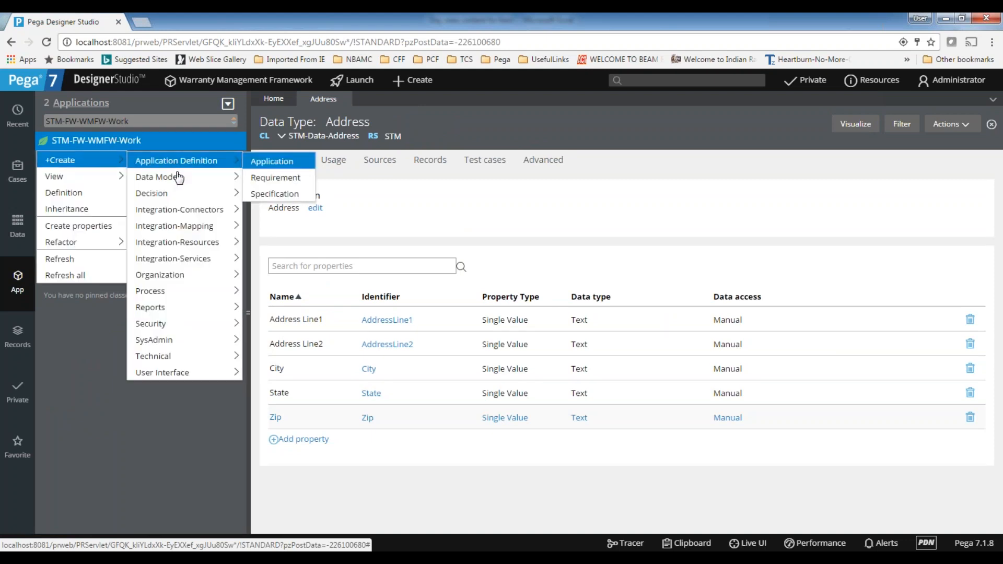
mouse_move(179, 178)
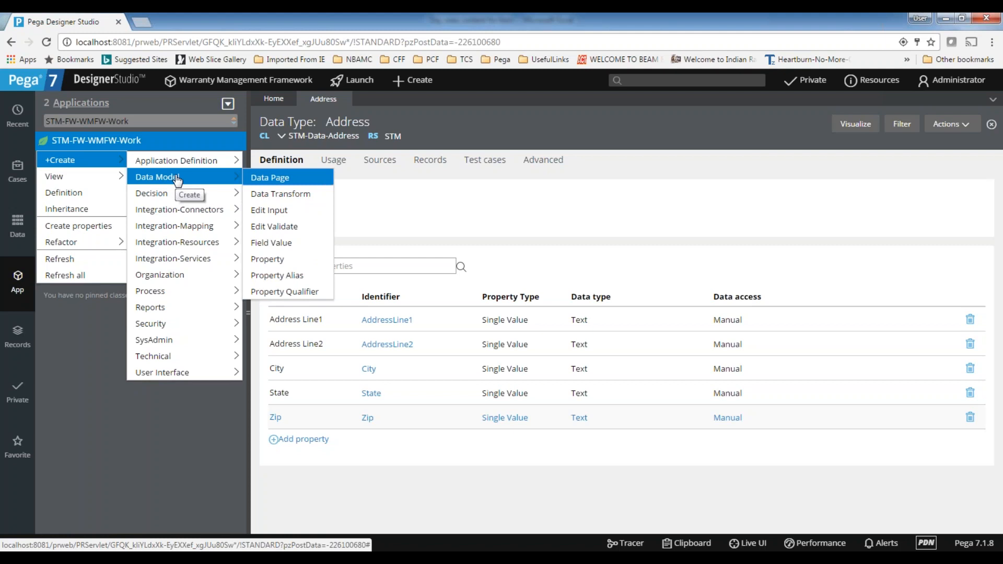
left_click(269, 259)
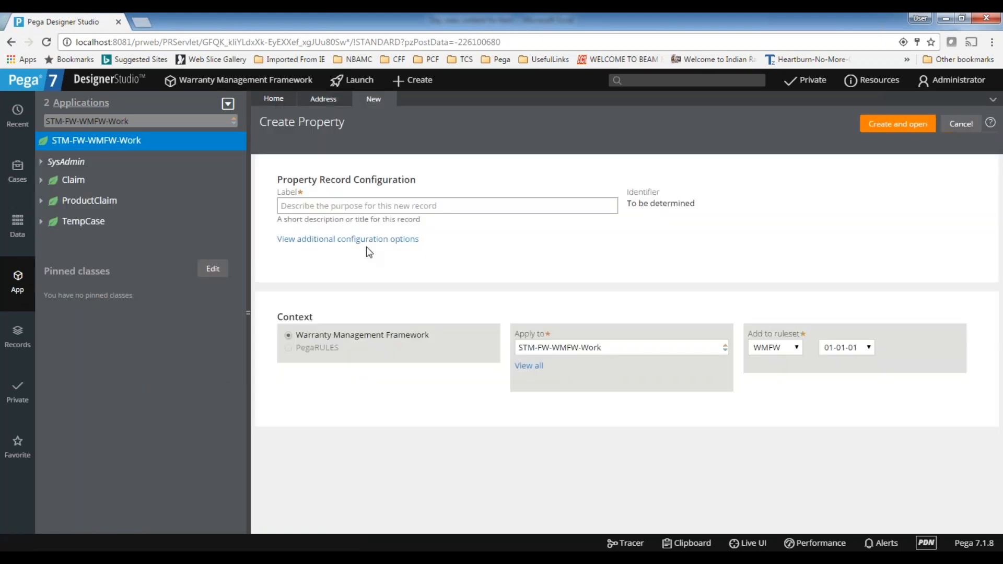
left_click(327, 204)
type("A")
key("BackSpace")
key("BackSpace")
key("BackSpace")
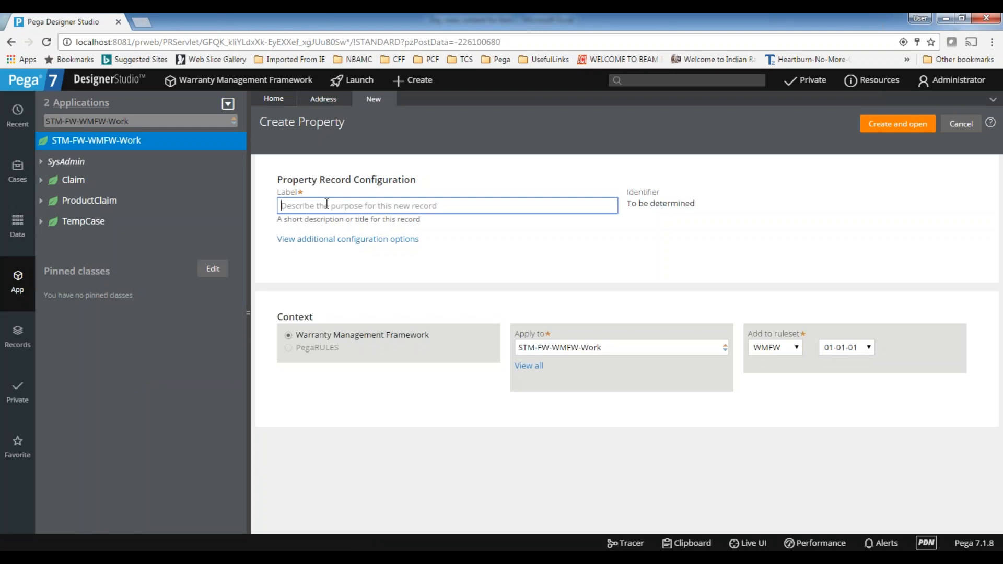
type("Address Details")
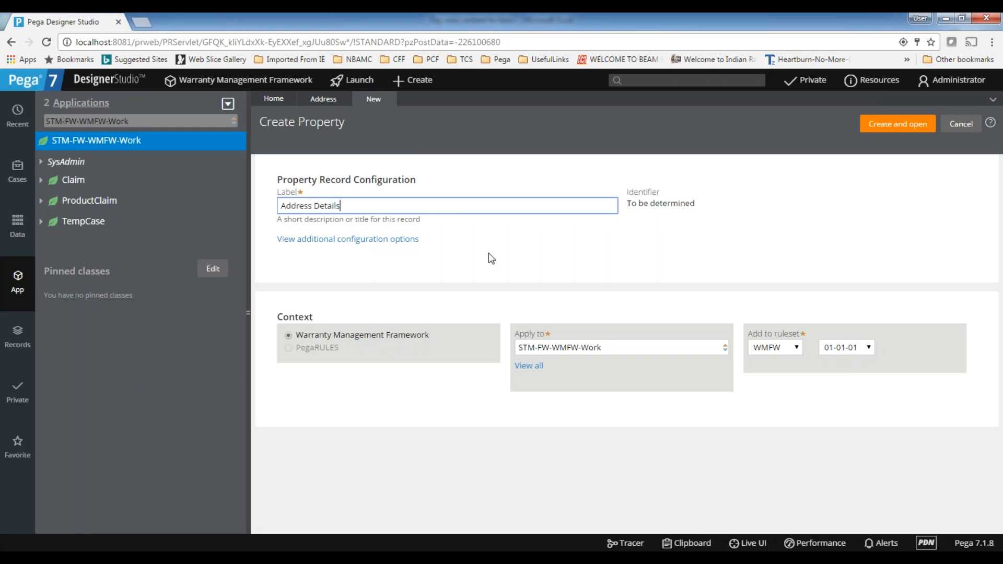
left_click(489, 254)
left_click(405, 239)
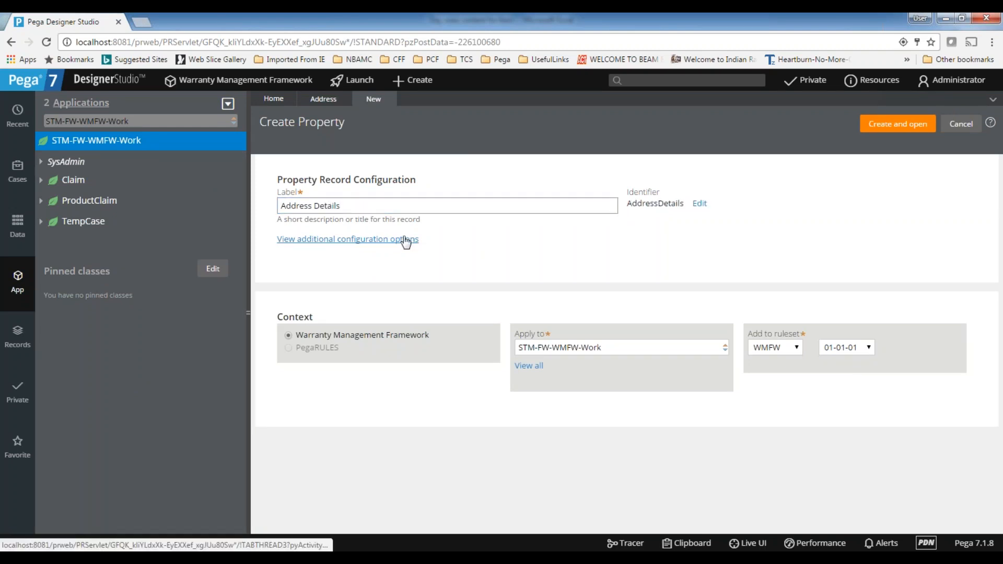
left_click(406, 239)
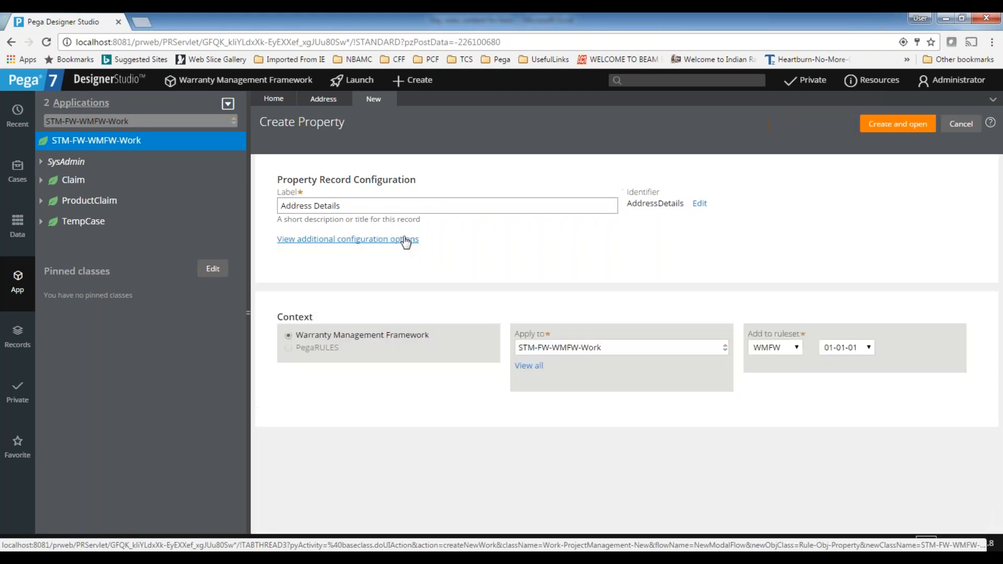
left_click(892, 130)
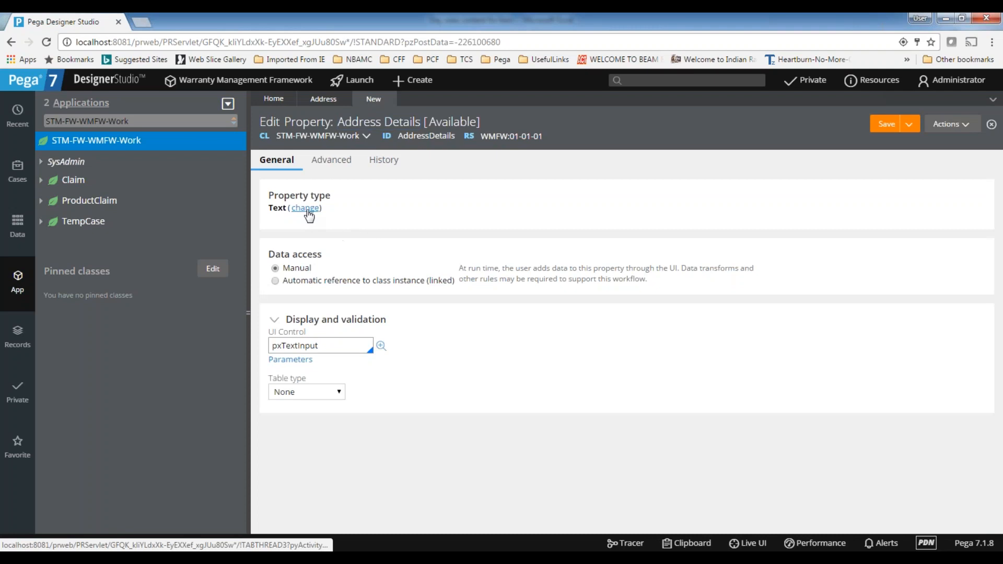
Try the Single Page, Page Group and Page List types for the Address Details property
left_click(309, 212)
left_click(398, 250)
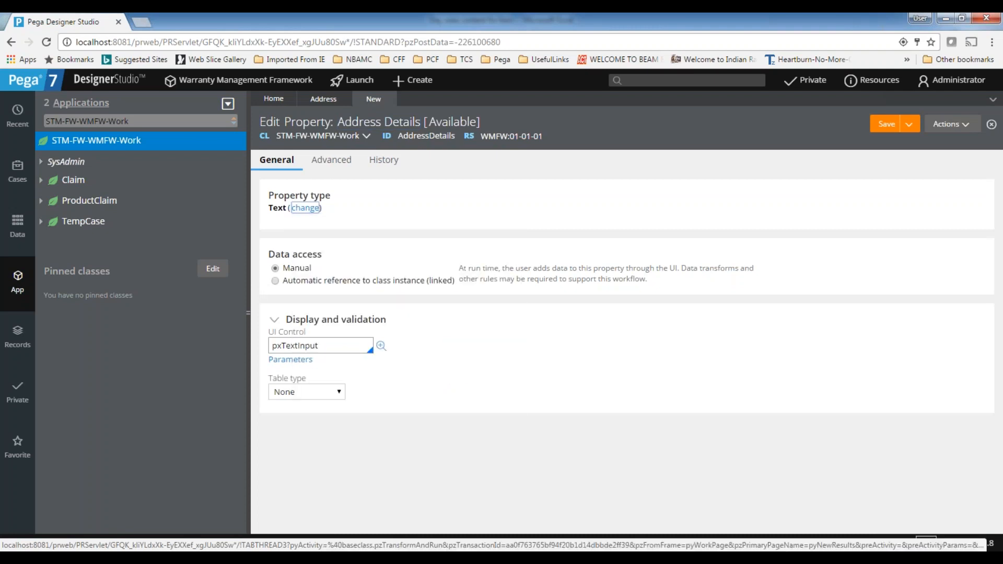
left_click(336, 208)
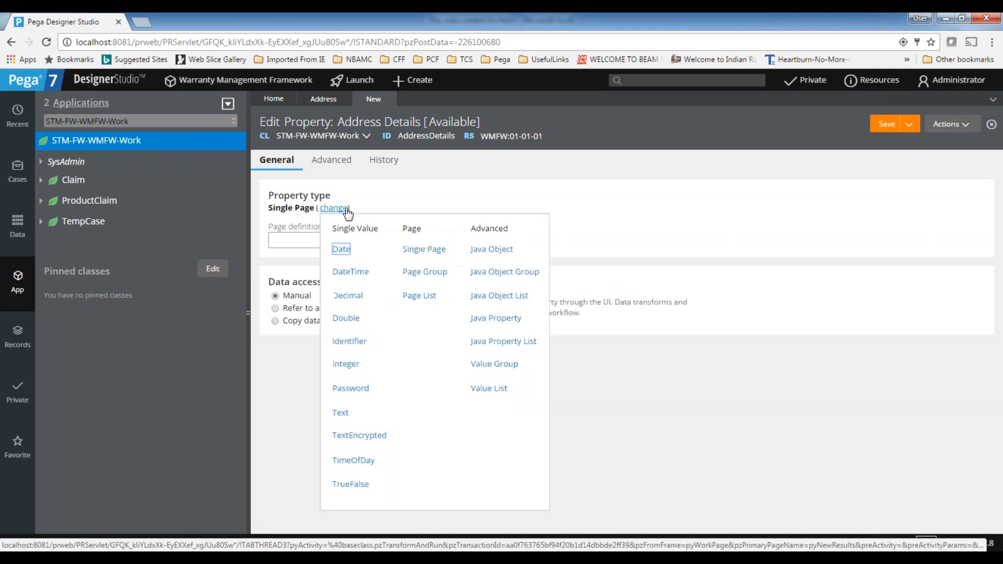
left_click(424, 272)
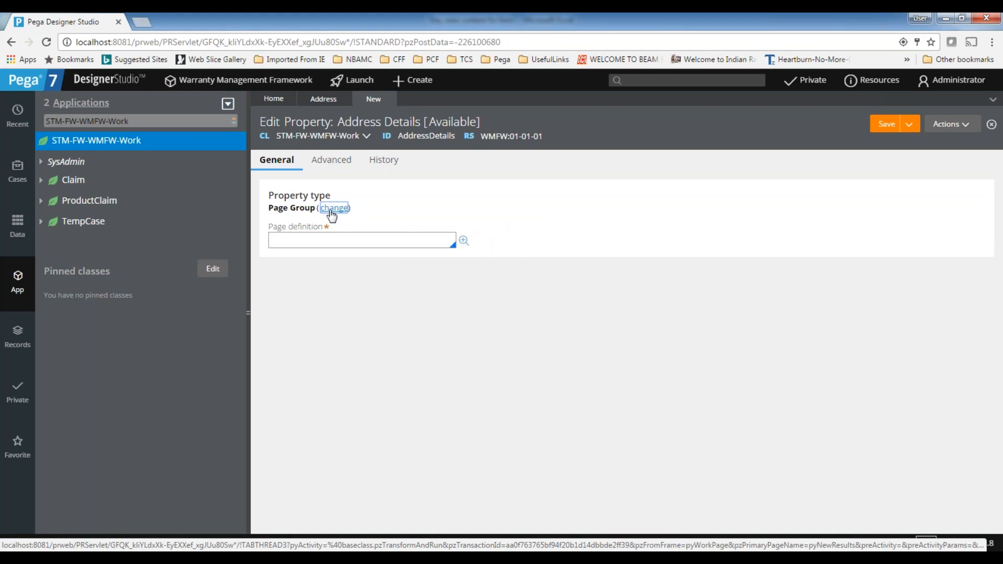
left_click(334, 209)
left_click(419, 296)
left_click(279, 239)
left_click_drag(272, 226, 334, 233)
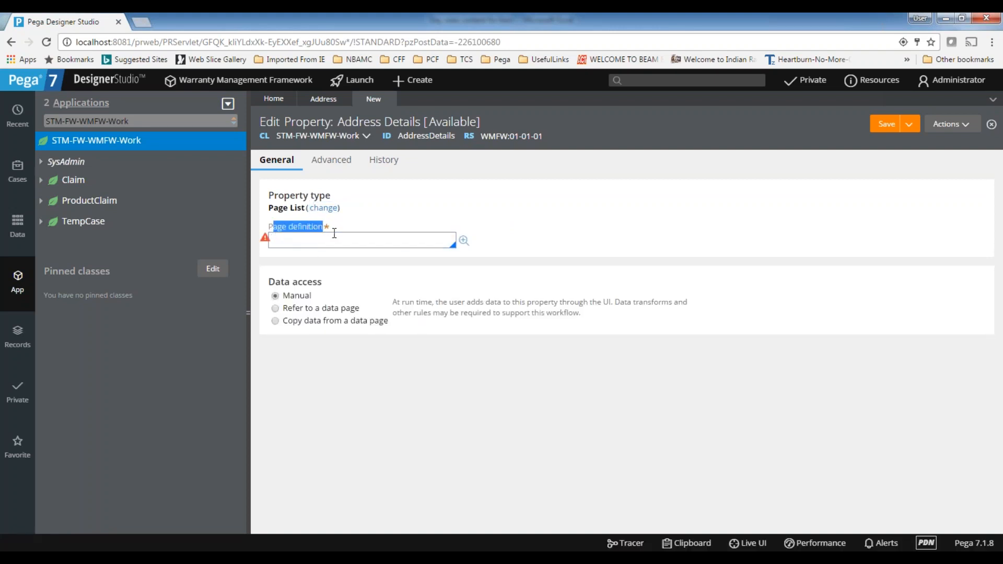
left_click(372, 238)
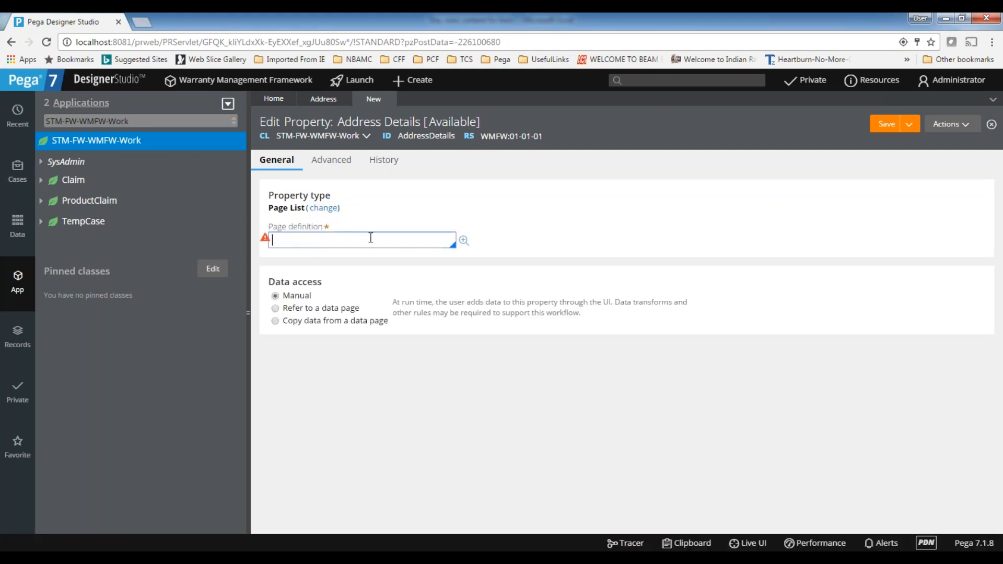
Make Address Details a Single Page property with page definition STM-Data-Address and save it
left_click(326, 209)
left_click(415, 250)
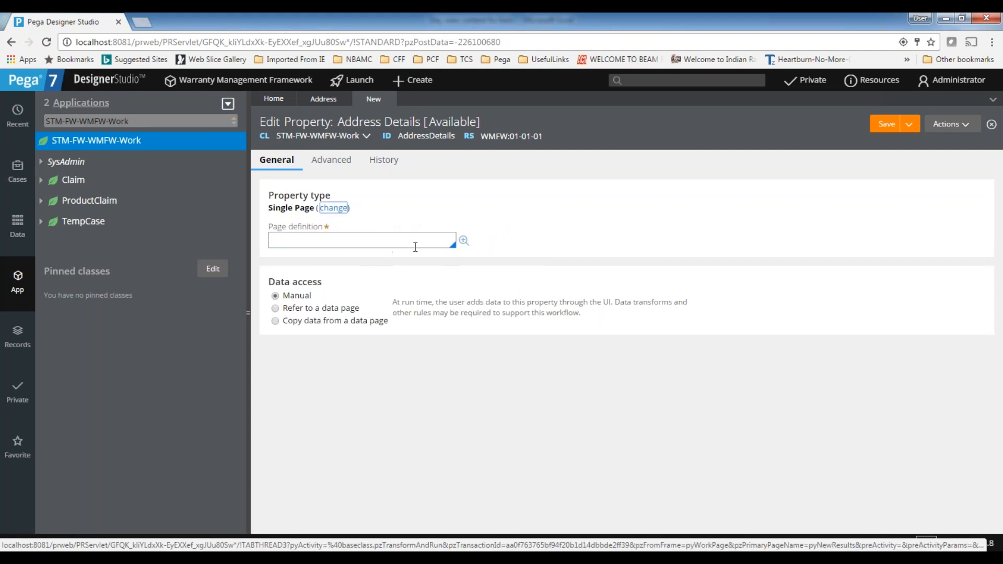
left_click(324, 243)
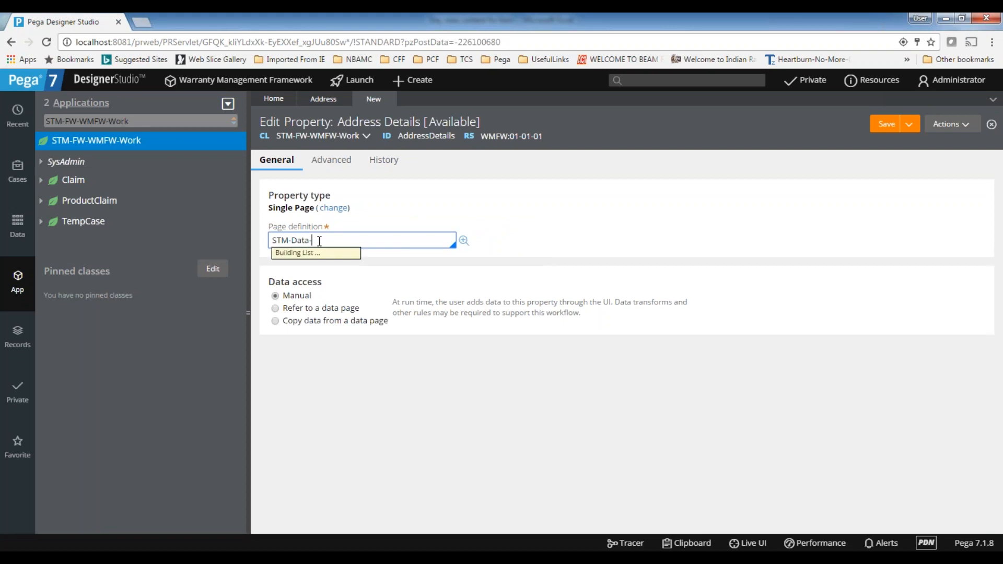
type("add")
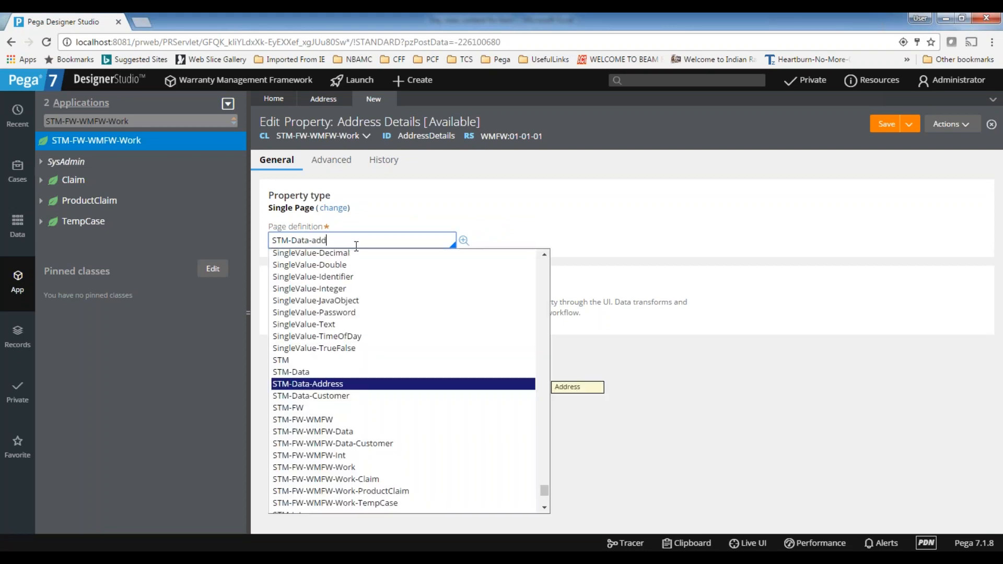
left_click(325, 384)
left_click(890, 124)
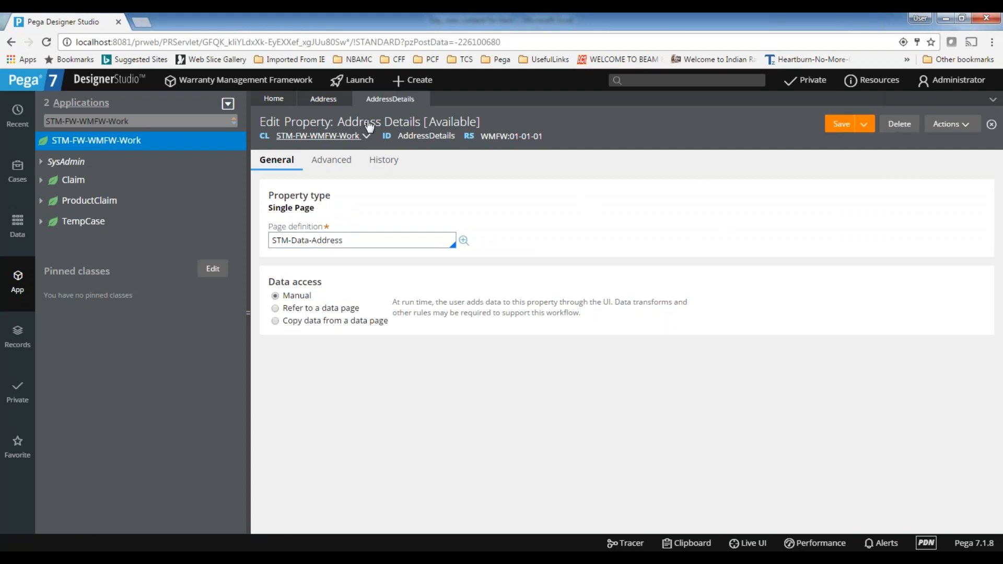
List the STM-FW-WMFW-Work class's properties in the refreshed App explorer, and close the AddressDetails and Address records
left_click(229, 105)
left_click(232, 118)
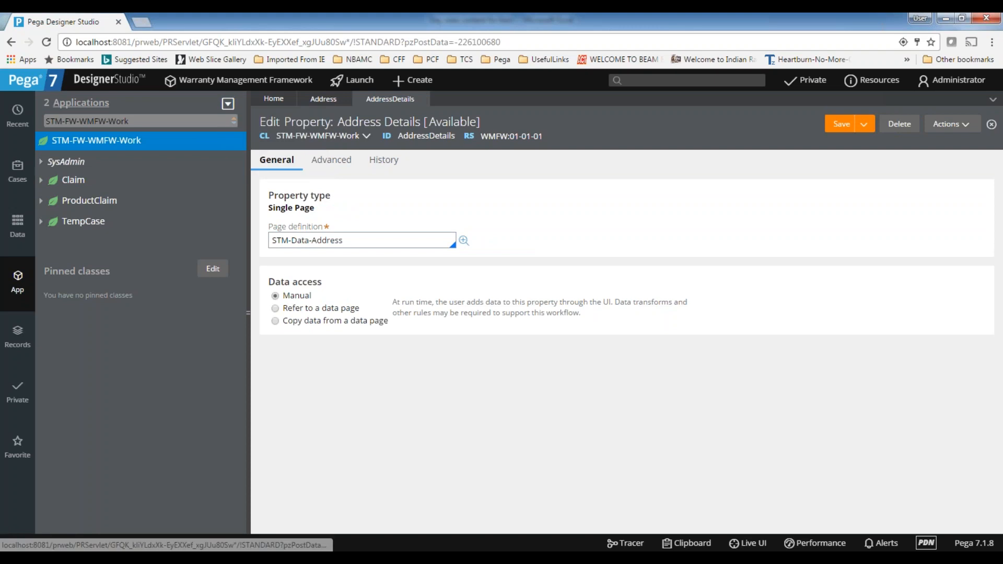
left_click(41, 162)
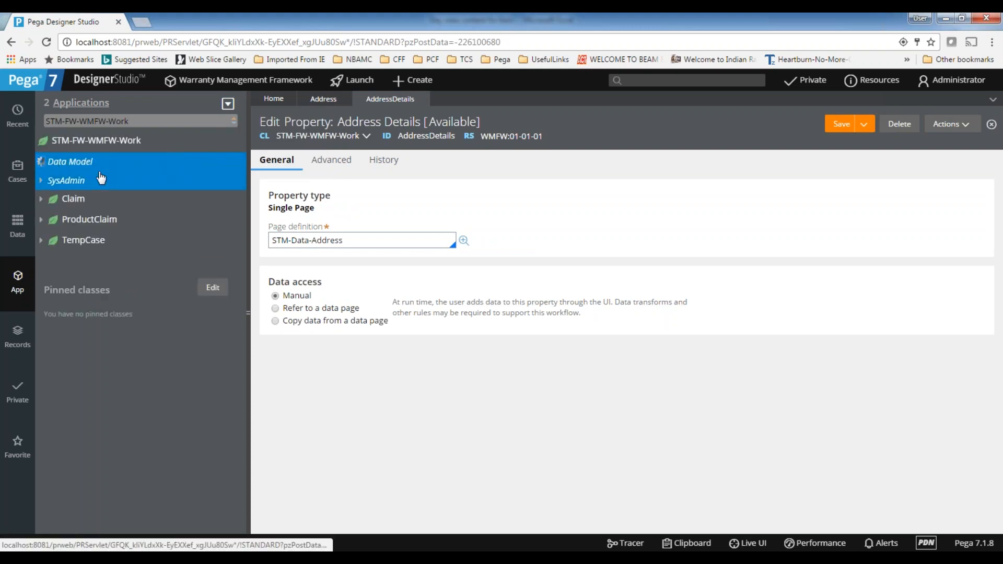
left_click(52, 181)
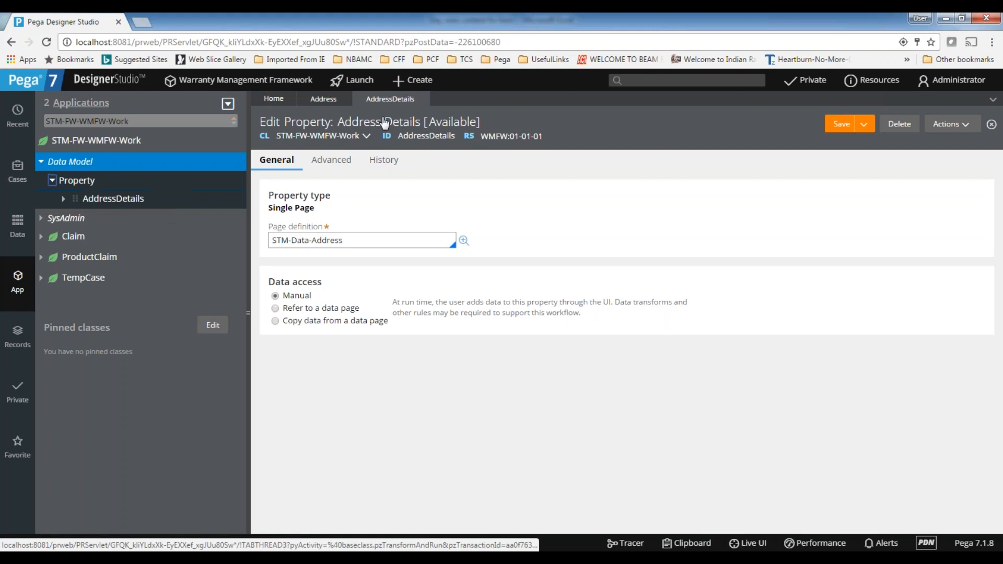
left_click(425, 99)
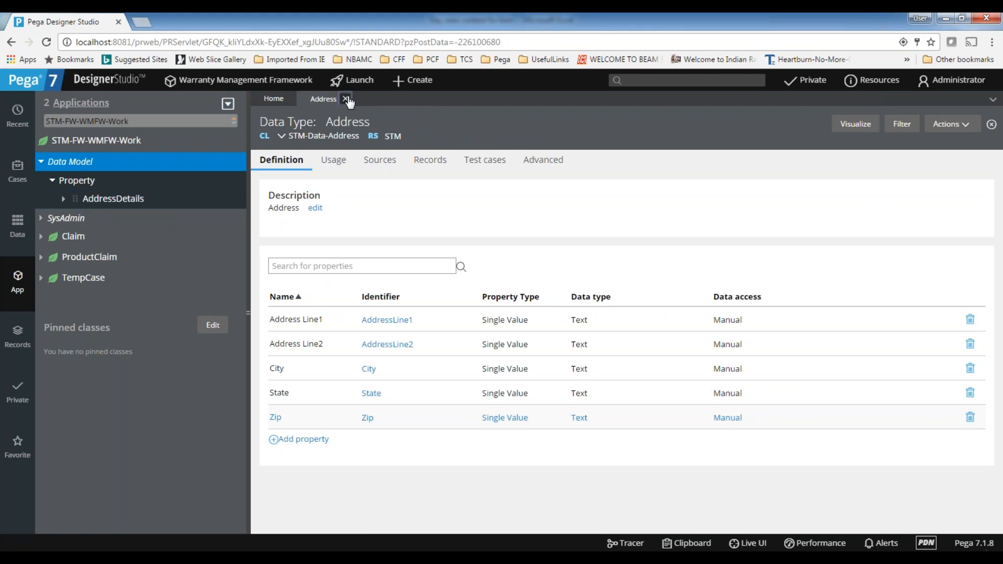
left_click(349, 99)
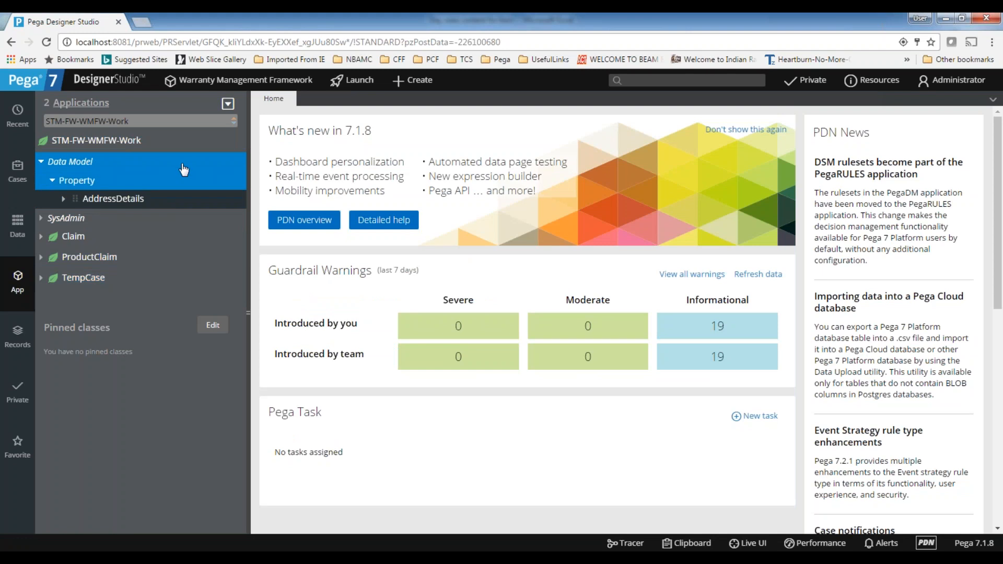
Switch the App explorer to the STM-Data-Address class
left_click_drag(138, 121, 3, 135)
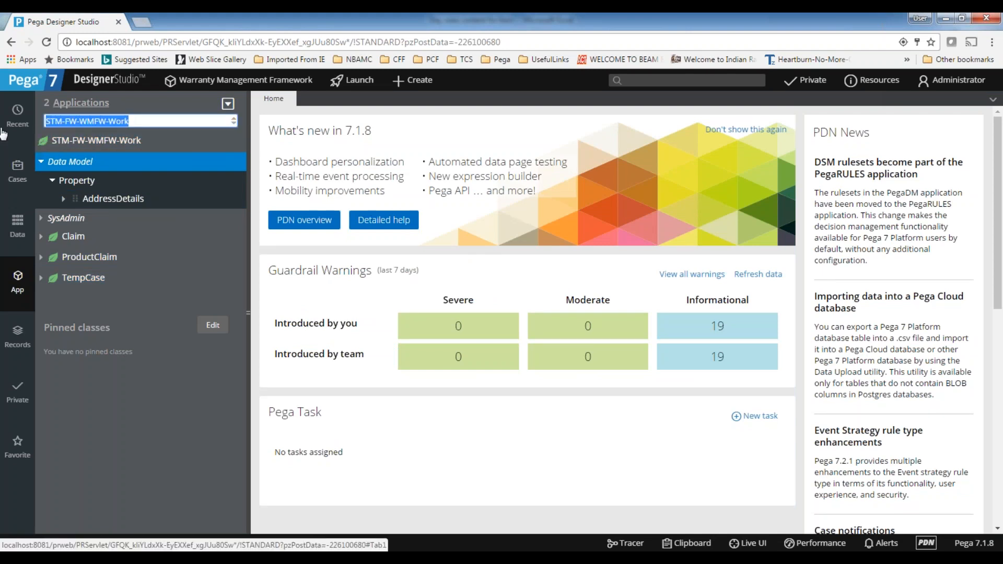
type("st")
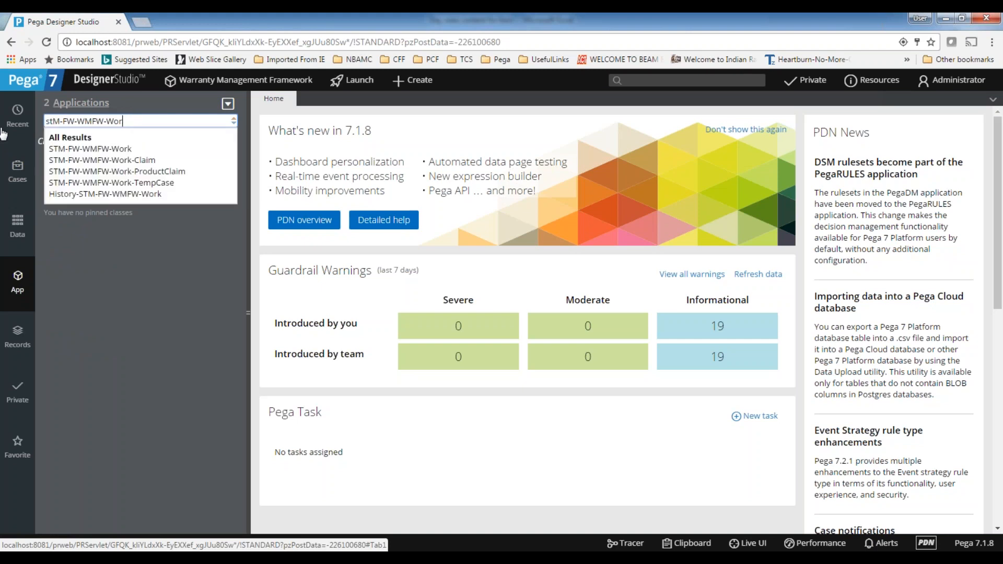
key("BackSpace")
key("BackSpace")
key("BackSpace")
key("BackSpace")
key("BackSpace")
key("BackSpace")
key("BackSpace")
key("BackSpace")
key("BackSpace")
key("BackSpace")
key("BackSpace")
key("BackSpace")
key("BackSpace")
type("m-data")
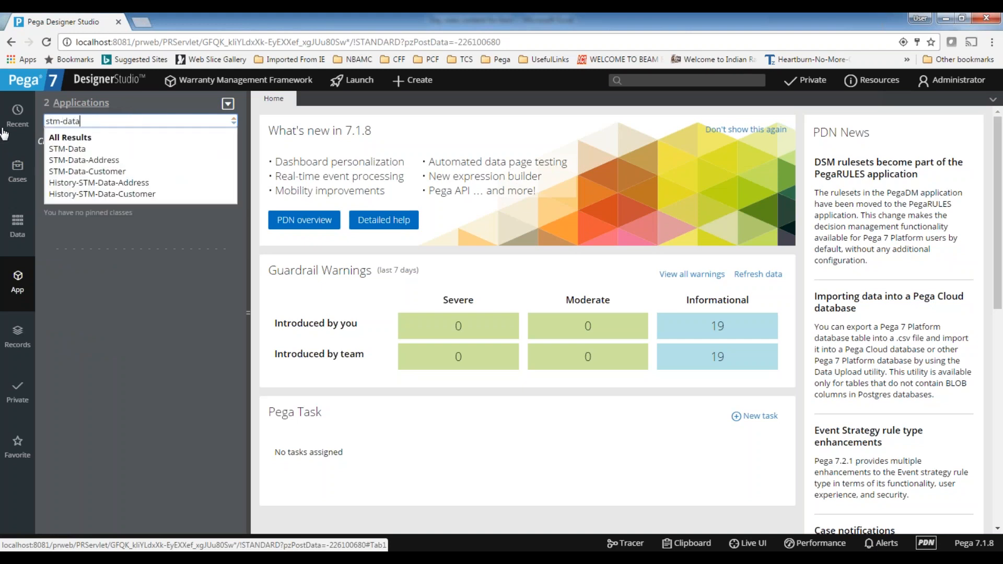
left_click(78, 160)
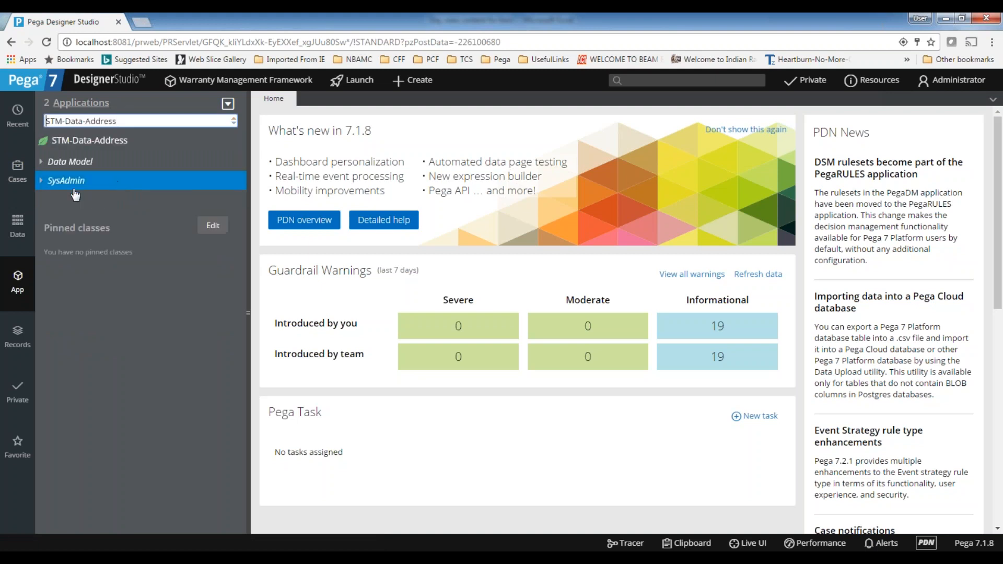
Create a user interface section labelled Address Details in the STM-Data-Address class and open it
left_click(102, 150)
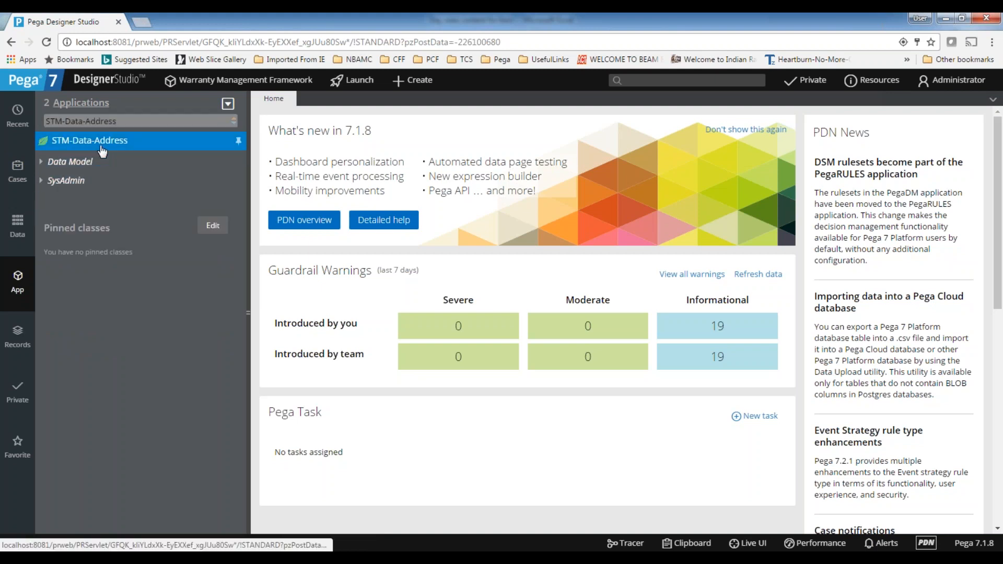
right_click(102, 149)
mouse_move(68, 160)
mouse_move(171, 343)
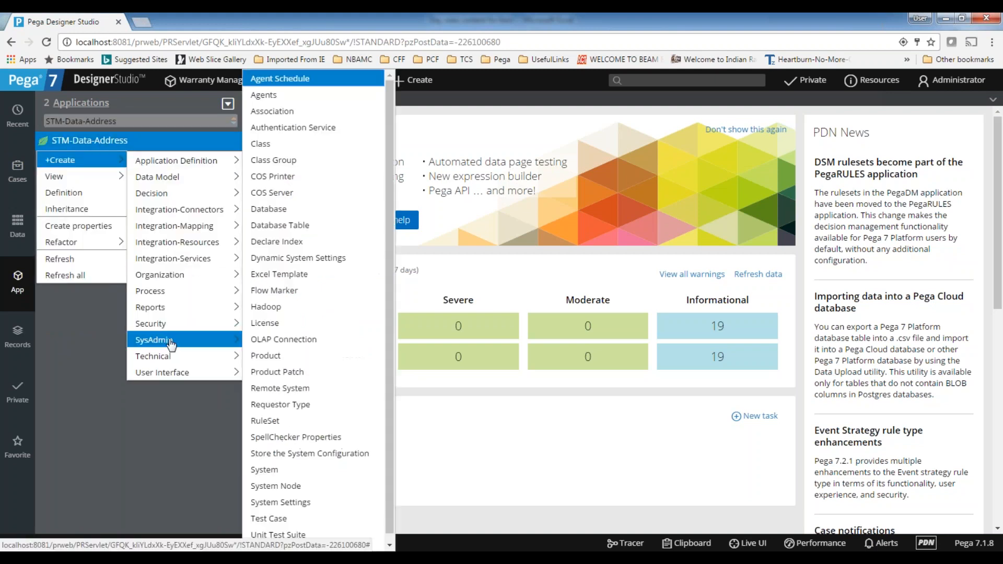
mouse_move(174, 375)
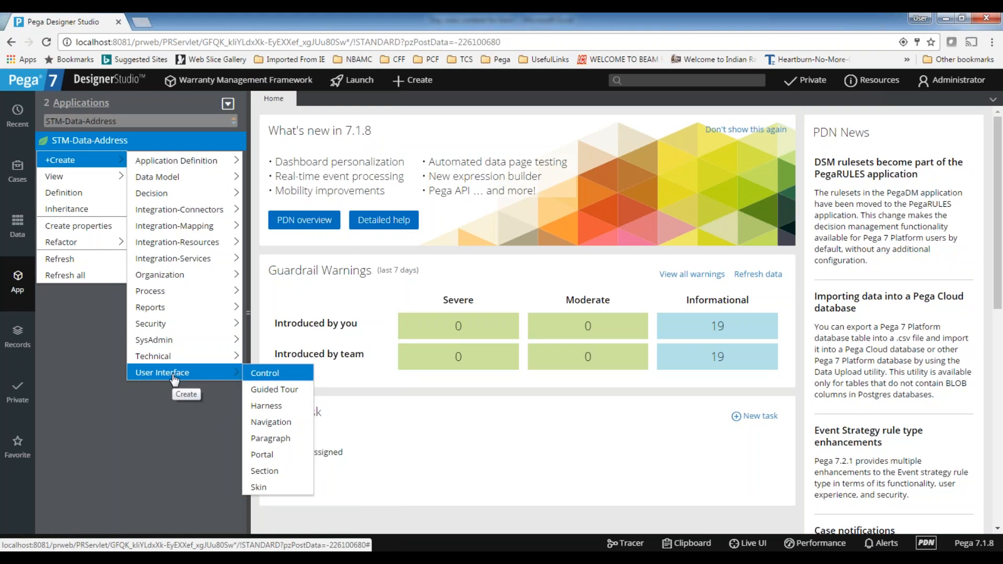
mouse_move(104, 160)
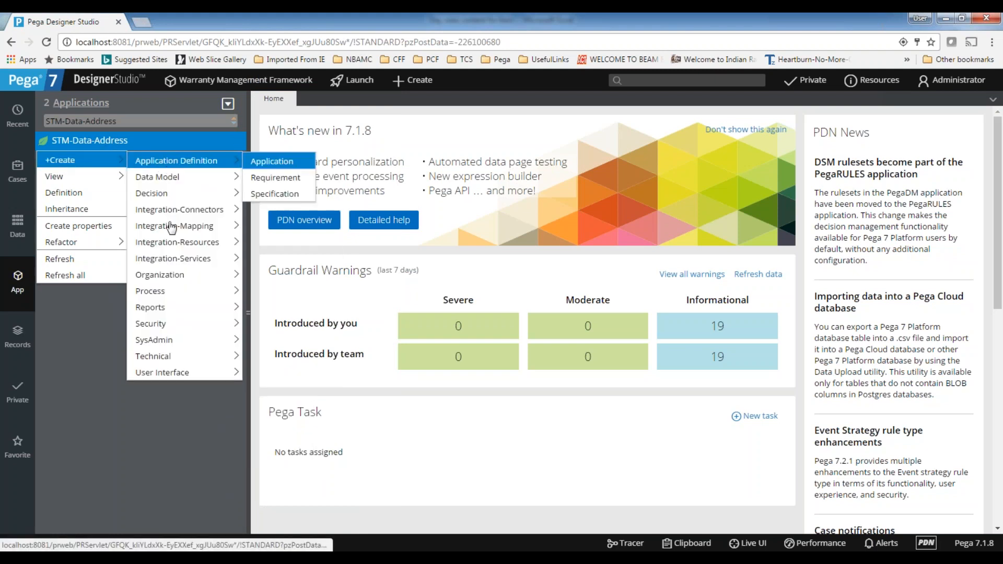
mouse_move(220, 372)
left_click(264, 472)
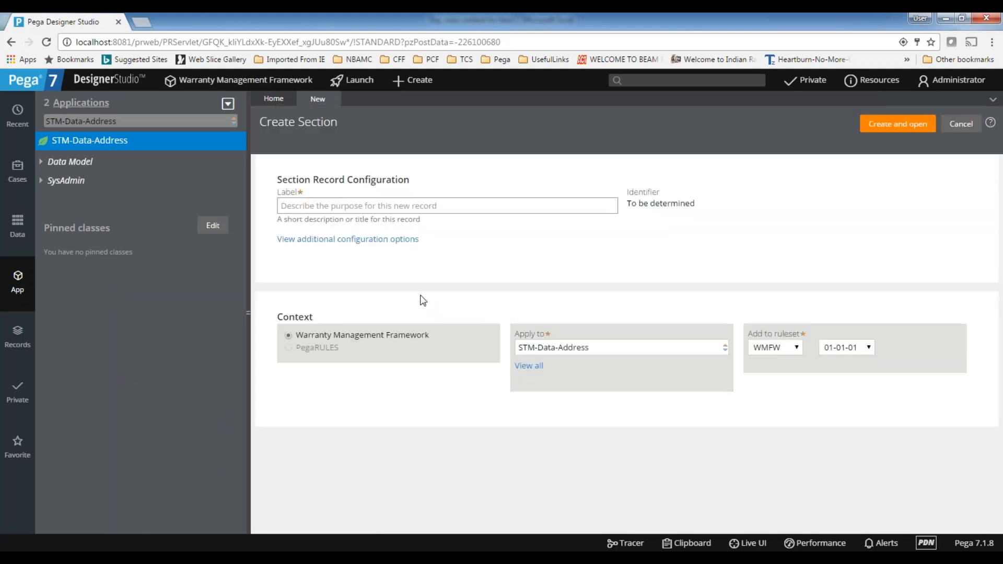
left_click(332, 208)
type("A")
key("BackSpace")
type("Address Details")
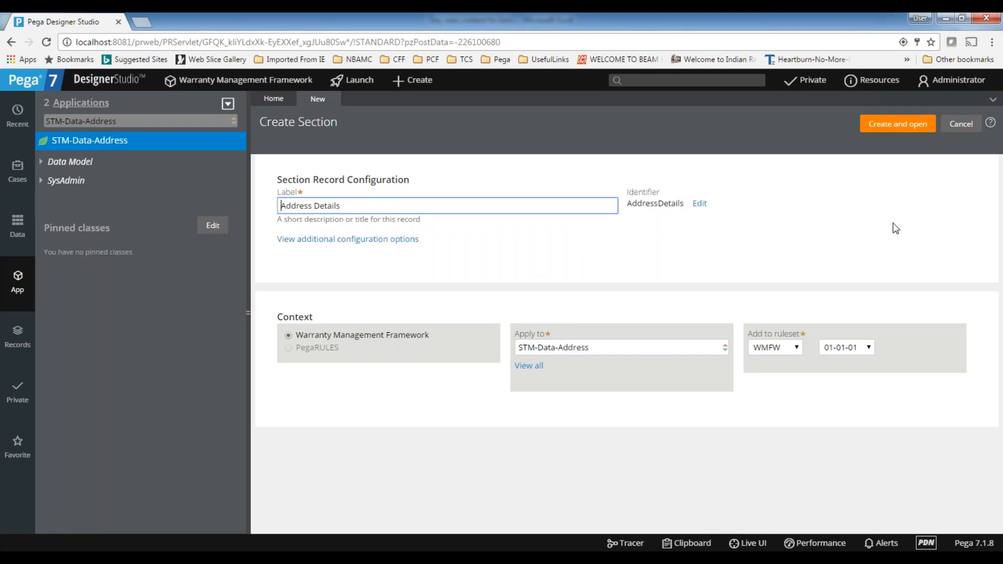
left_click(897, 124)
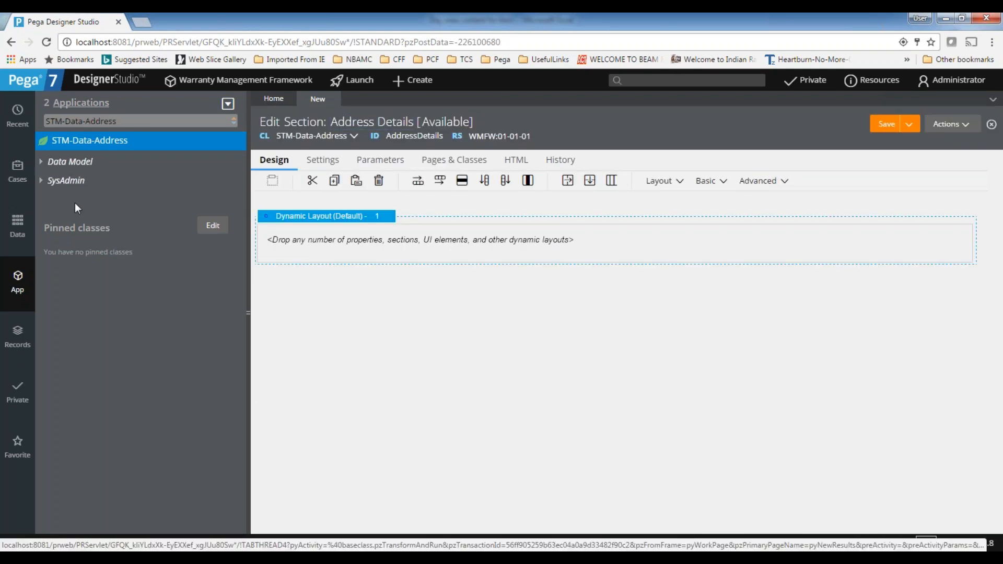
Add the AddressLine1, AddressLine2, City, State and Zip properties to the Address Details section's dynamic layout and save the section
left_click(40, 163)
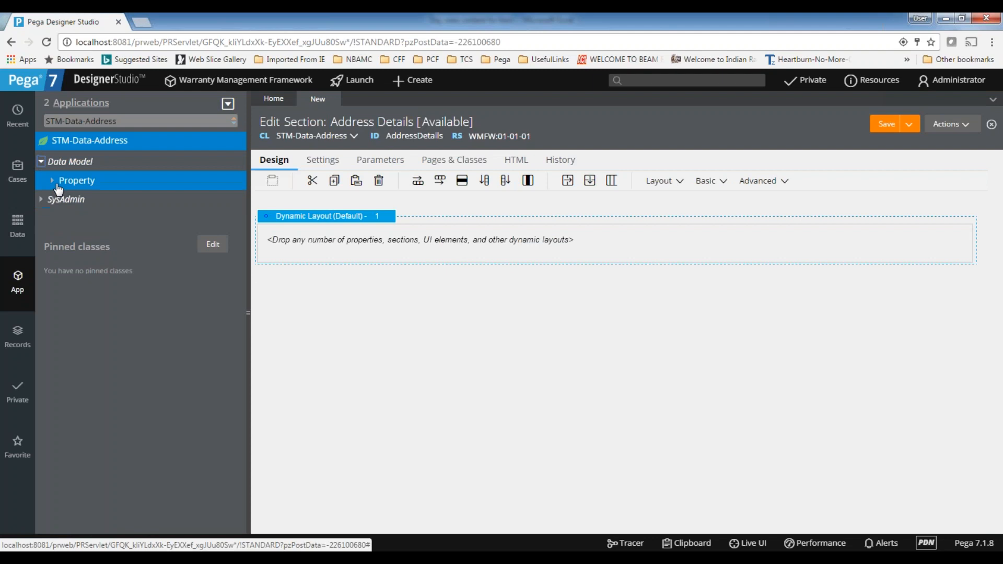
left_click_drag(75, 199, 281, 274)
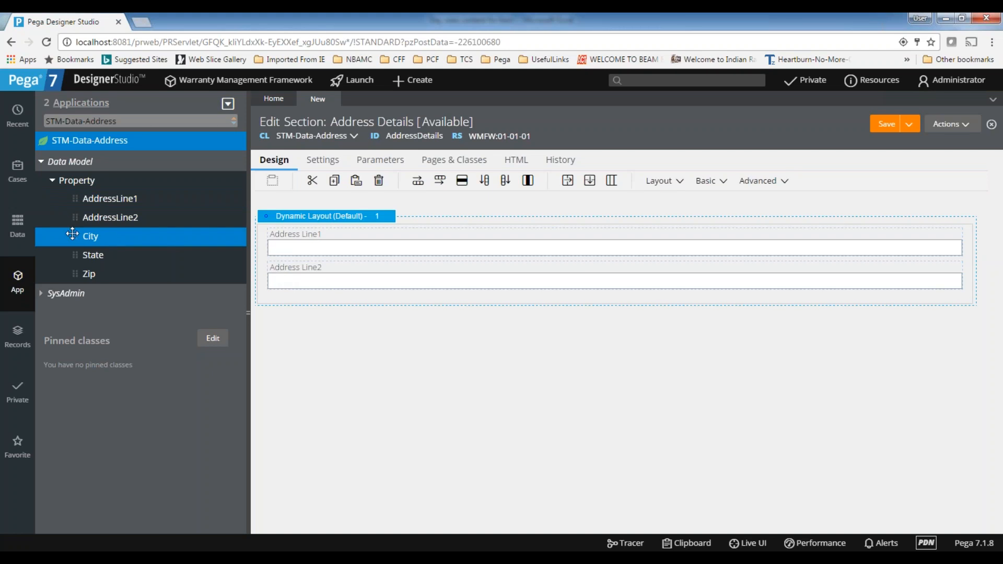
left_click_drag(258, 270, 318, 313)
left_click_drag(85, 255, 84, 293)
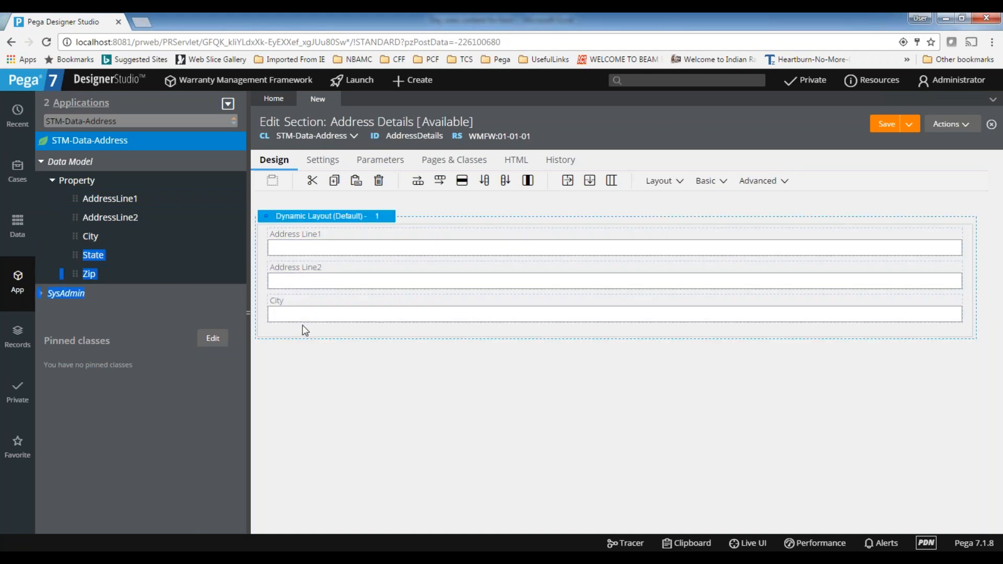
left_click_drag(80, 254, 350, 341)
left_click_drag(85, 274, 303, 361)
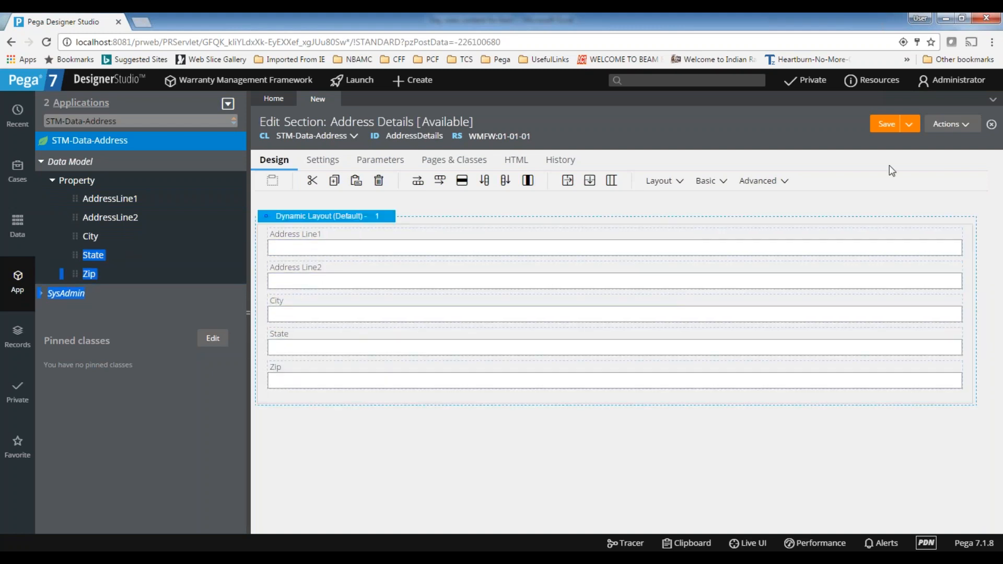
left_click(888, 126)
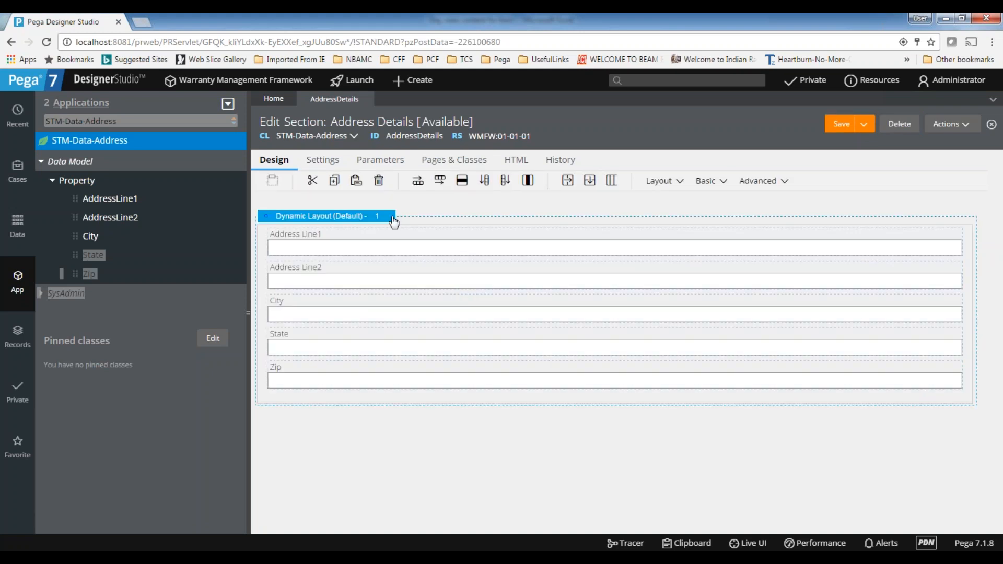
Set the dynamic layout's format to Inline grid double, then save and close the Address Details section
left_click(394, 222)
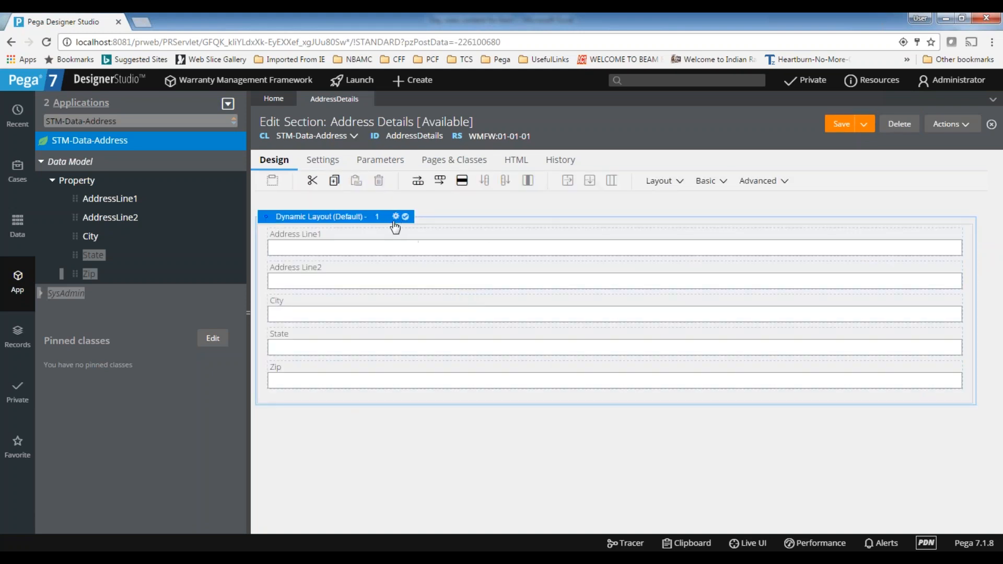
left_click(396, 216)
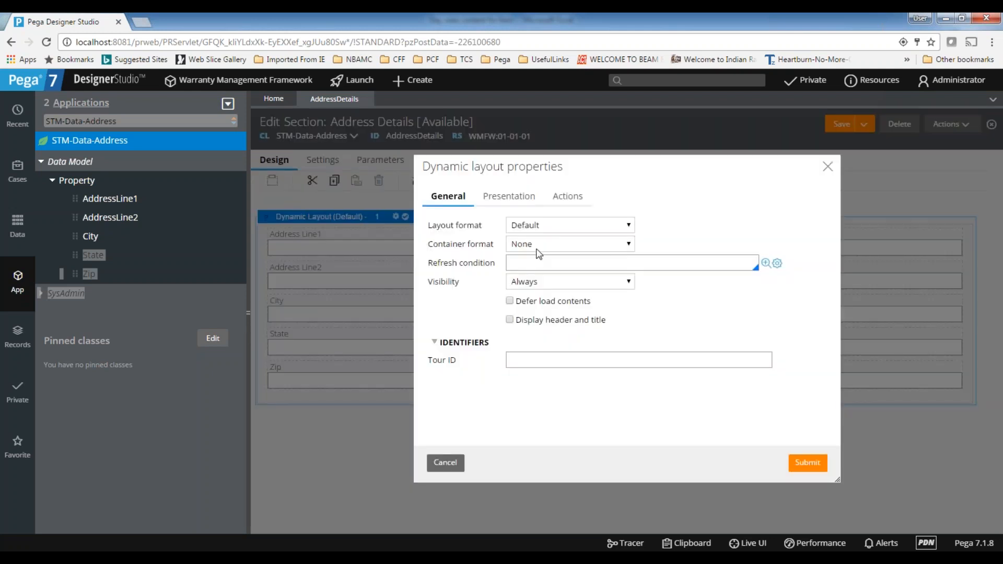
left_click(542, 224)
left_click(544, 275)
left_click(791, 460)
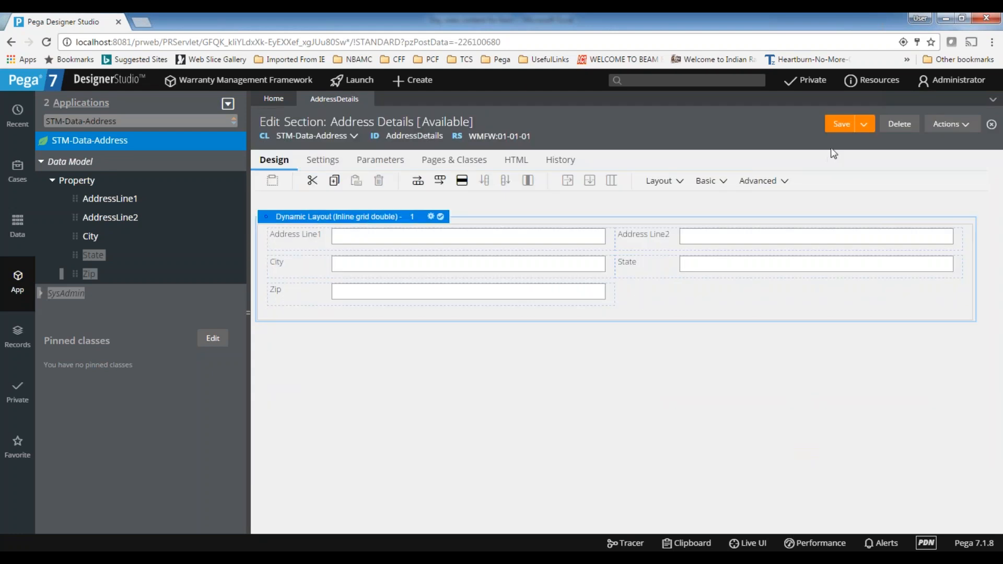
left_click(842, 126)
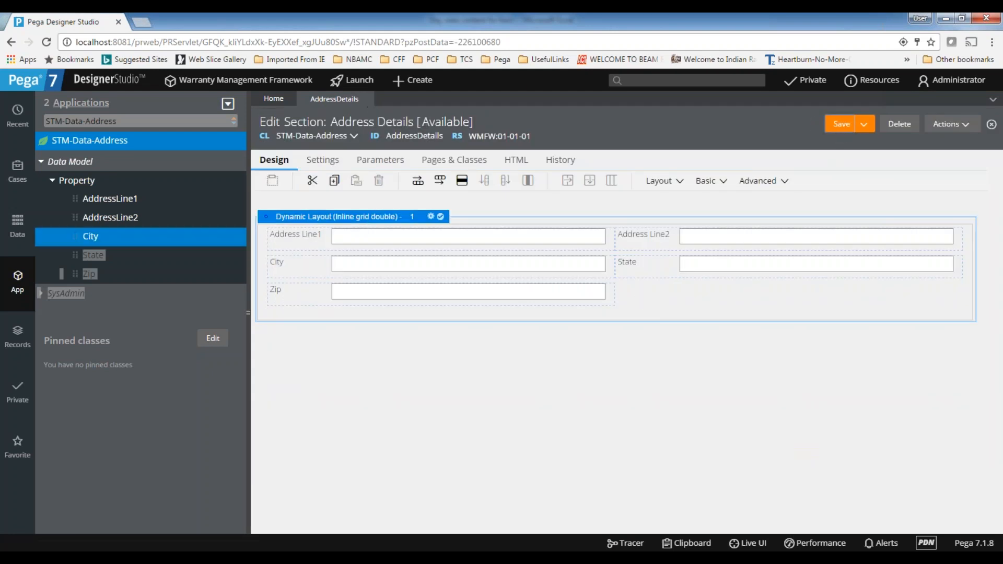
left_click(368, 100)
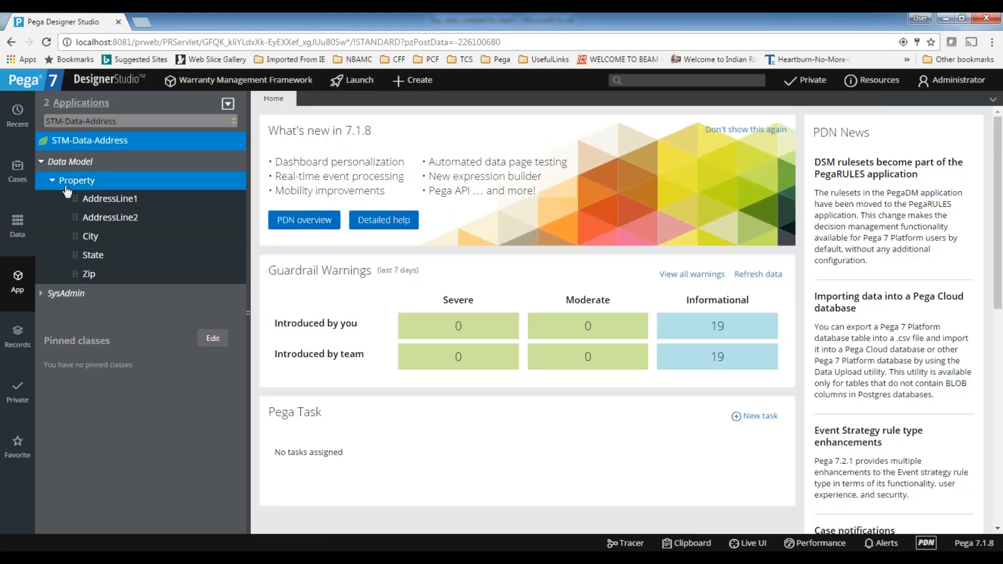
Switch the App explorer to STM-FW-WMFW-Work and open the Claim class's CollectCustomerInfo section
left_click(62, 121)
key("BackSpace")
left_click(92, 161)
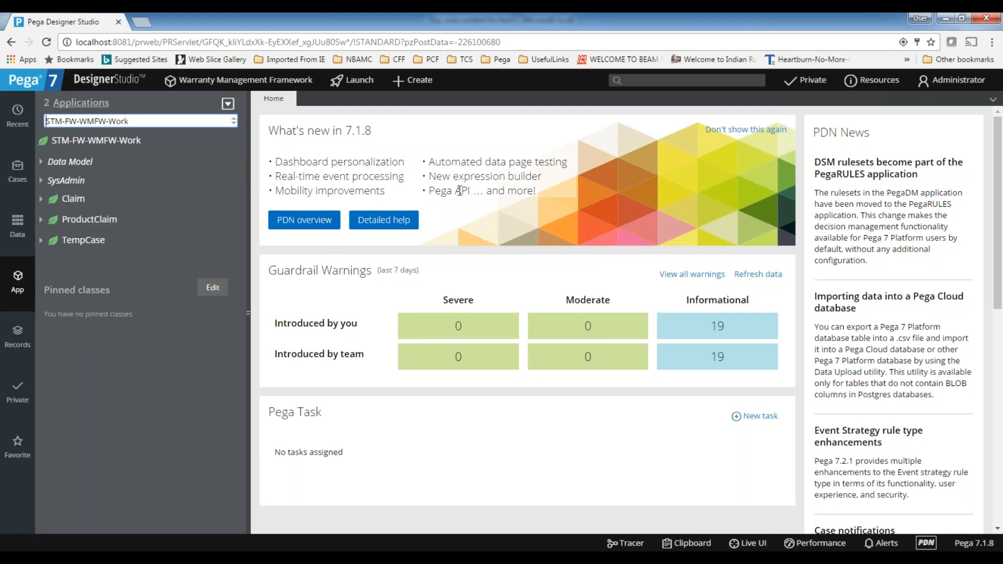
left_click(70, 201)
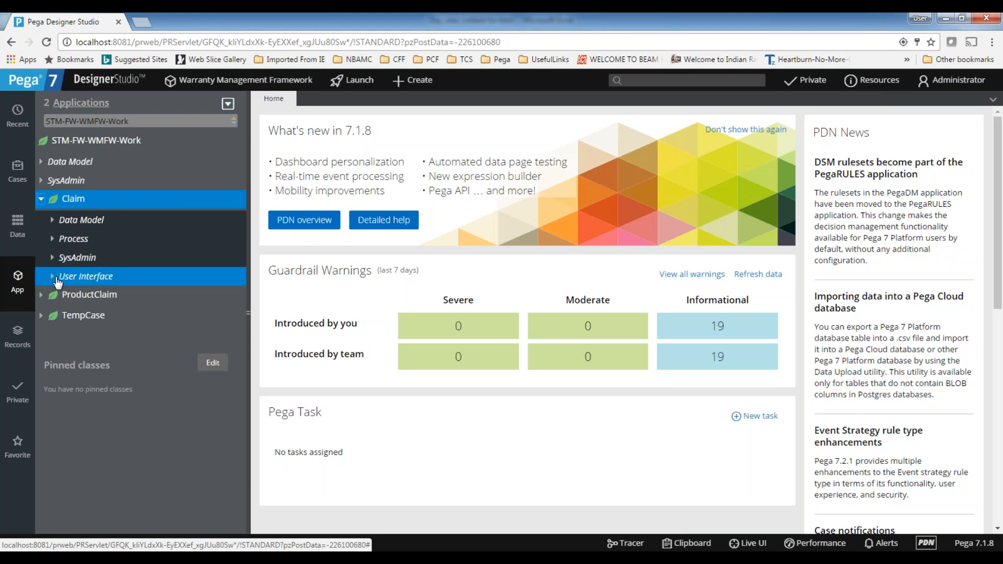
left_click(53, 278)
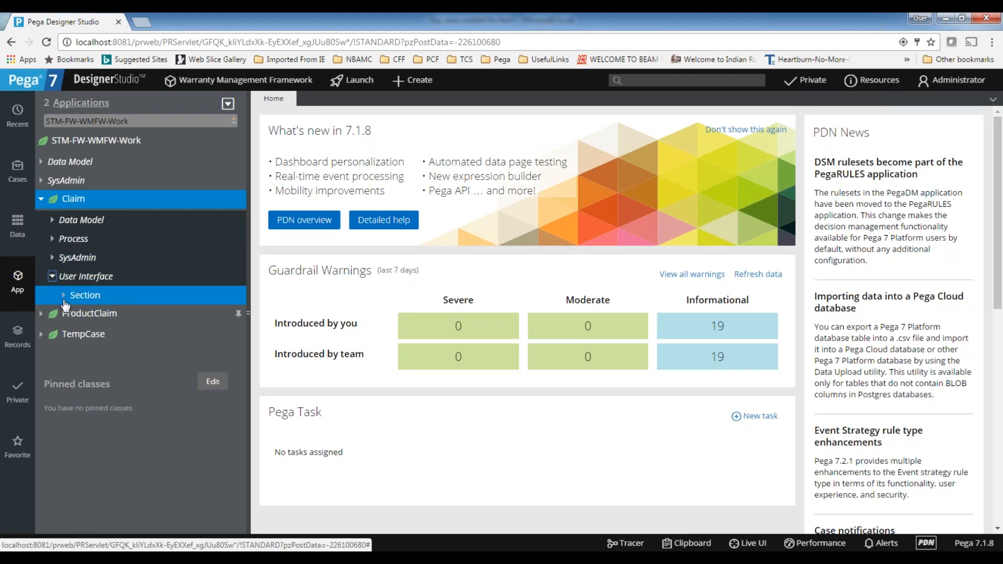
left_click(183, 294)
left_click(152, 314)
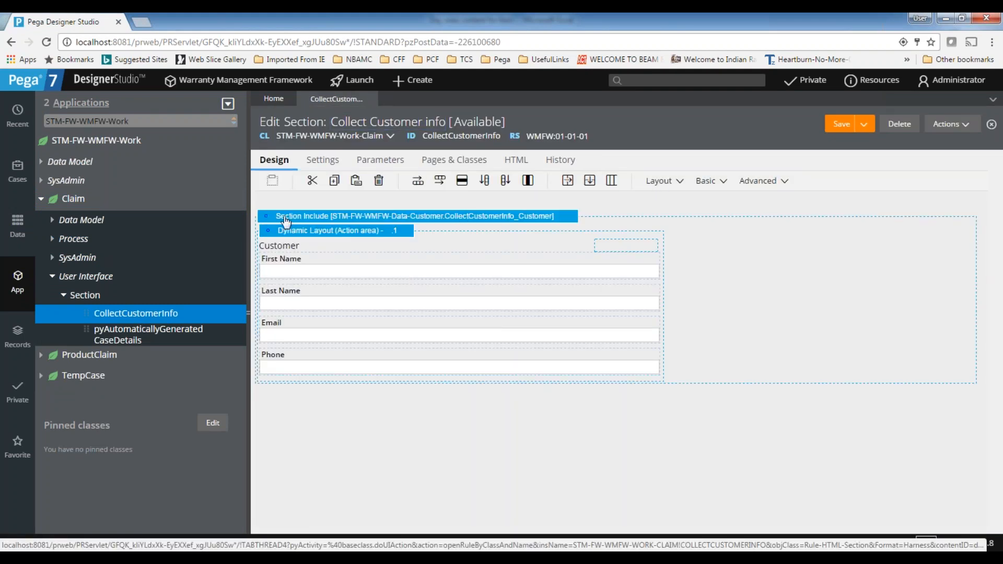
Insert a section include below the Customer section, using a clipboard page as page context and STM-Data-Address as class
left_click(665, 181)
left_click_drag(705, 232, 357, 426)
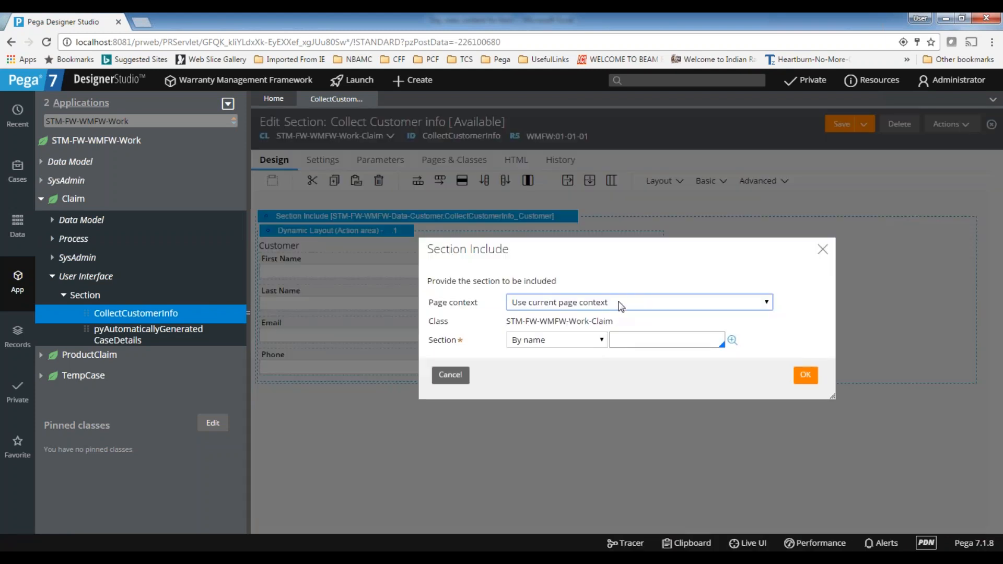
left_click(613, 303)
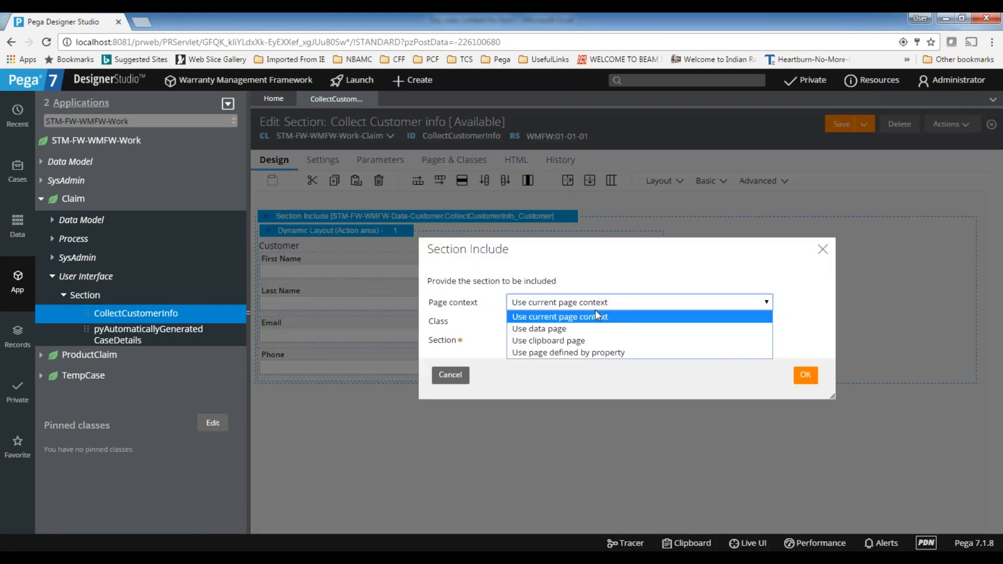
left_click(579, 328)
left_click(577, 294)
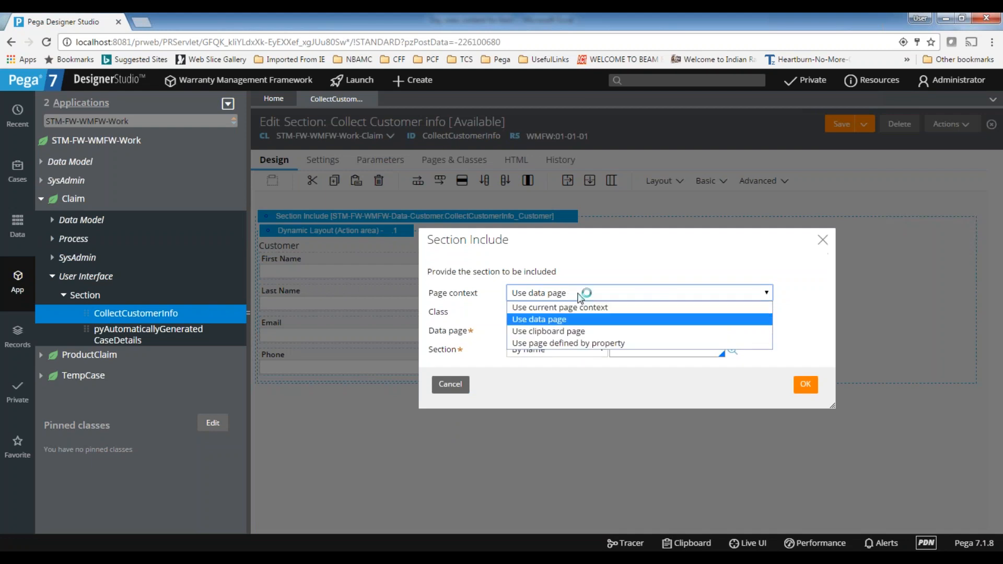
left_click(575, 330)
left_click_drag(618, 312, 443, 317)
key("BackSpace")
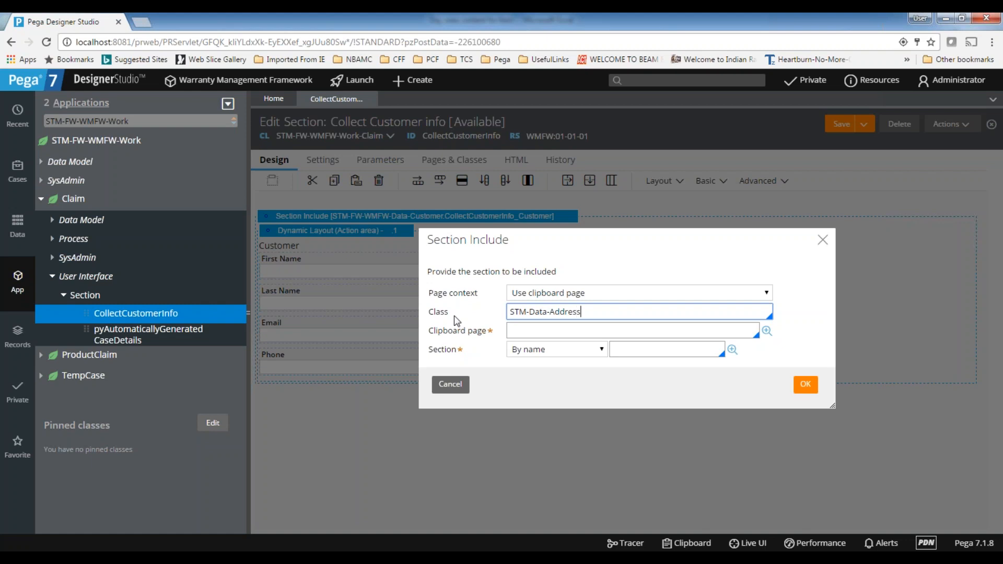
Set the section include's clipboard page to .AddressDetails and its section to AddressDetails, and accept the settings
left_click(523, 329)
type(".")
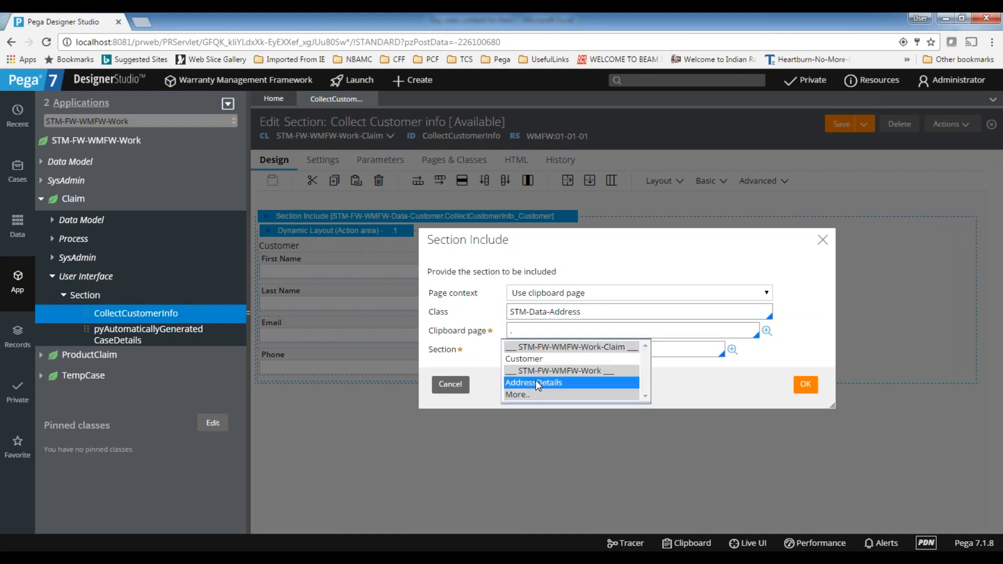
left_click(537, 383)
left_click(640, 350)
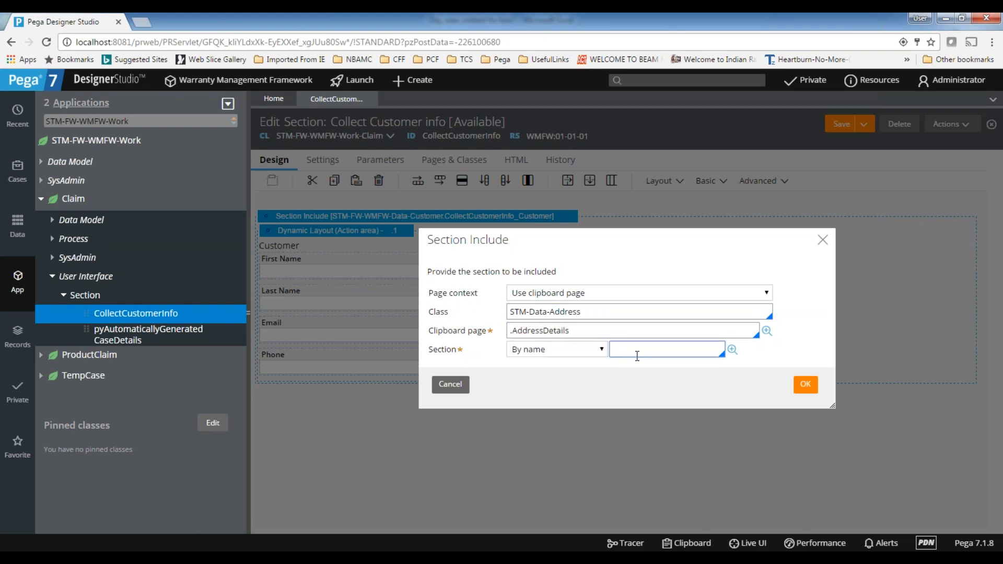
left_click(641, 375)
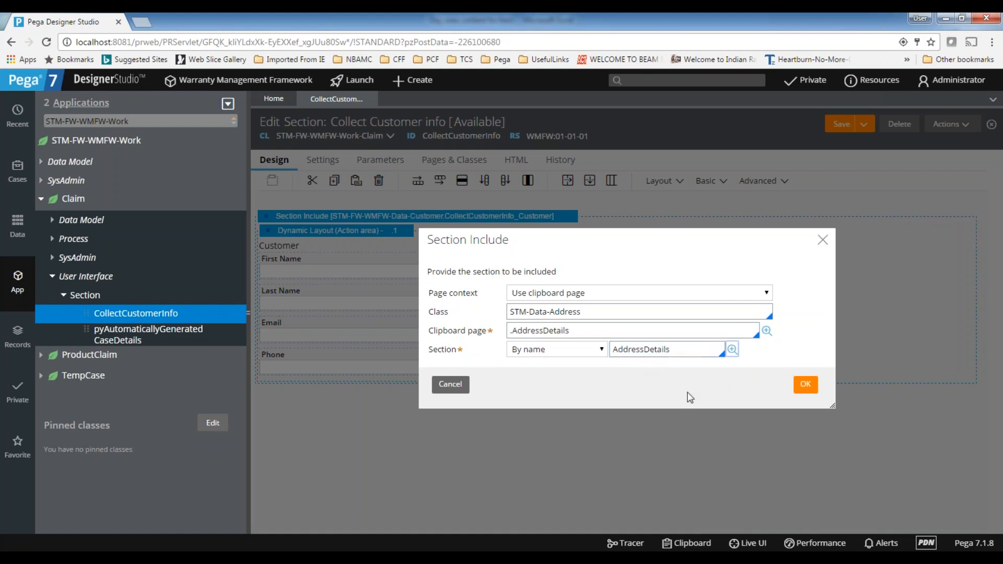
left_click(808, 389)
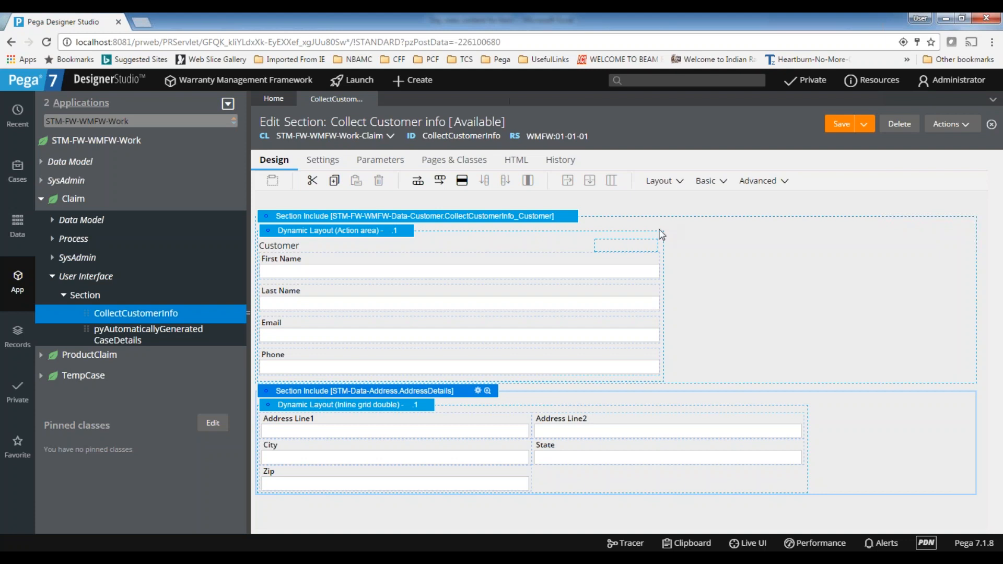
Add a Dynamic Layout below the included AddressDetails section
left_click(681, 184)
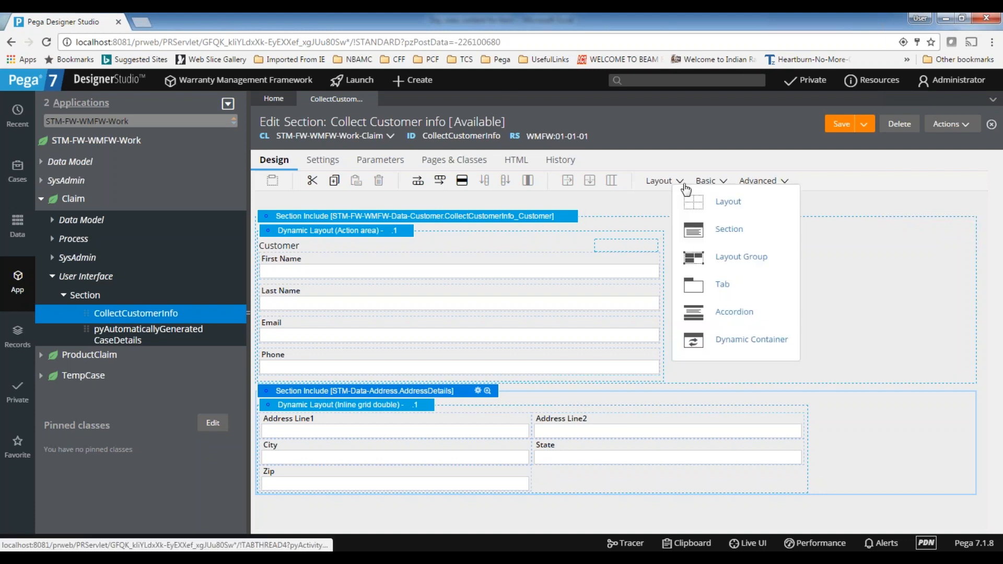
left_click_drag(724, 204, 315, 515)
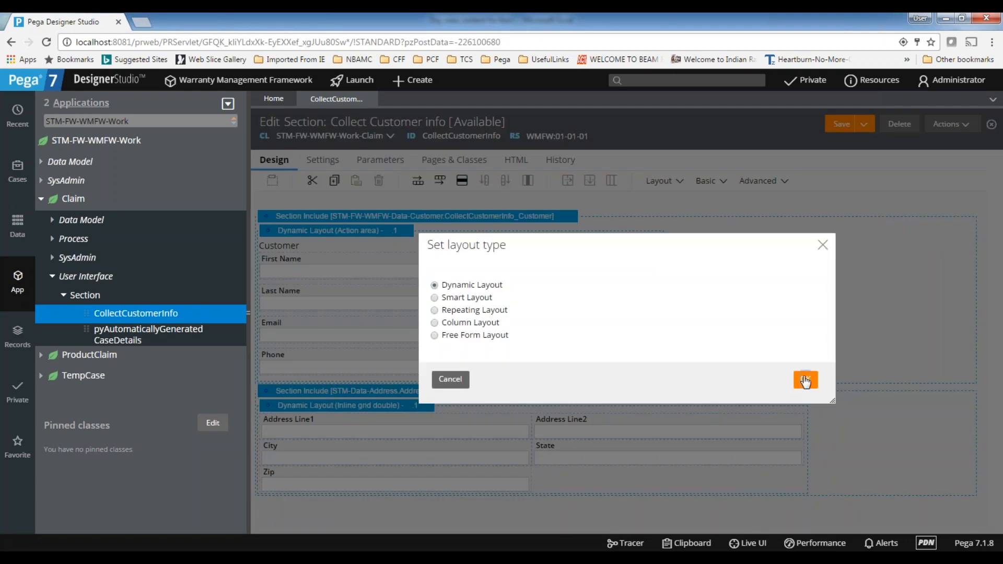
left_click(805, 382)
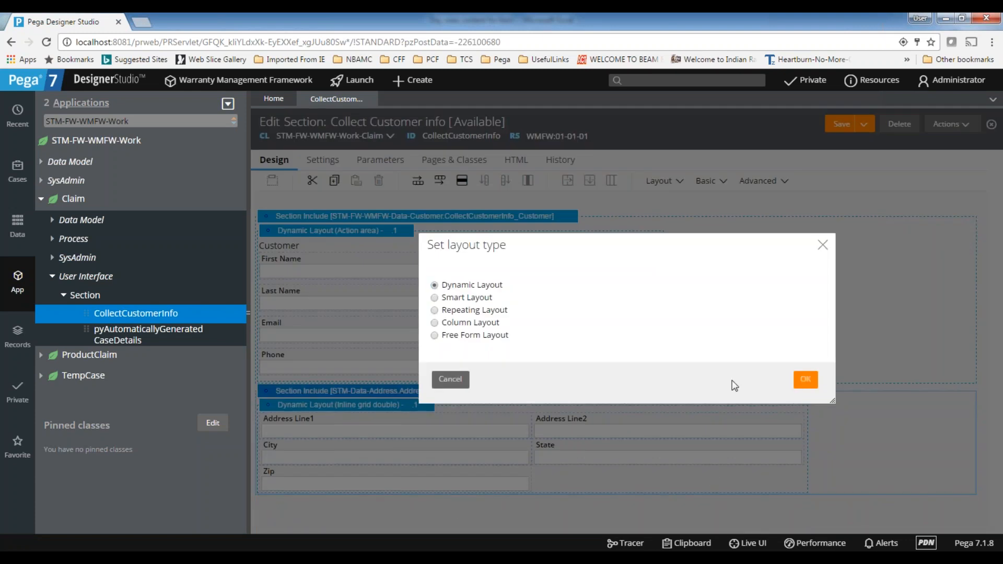
Expand the Work class's AddressDetails property in the App explorer to list the properties it contains
left_click(42, 163)
left_click(52, 180)
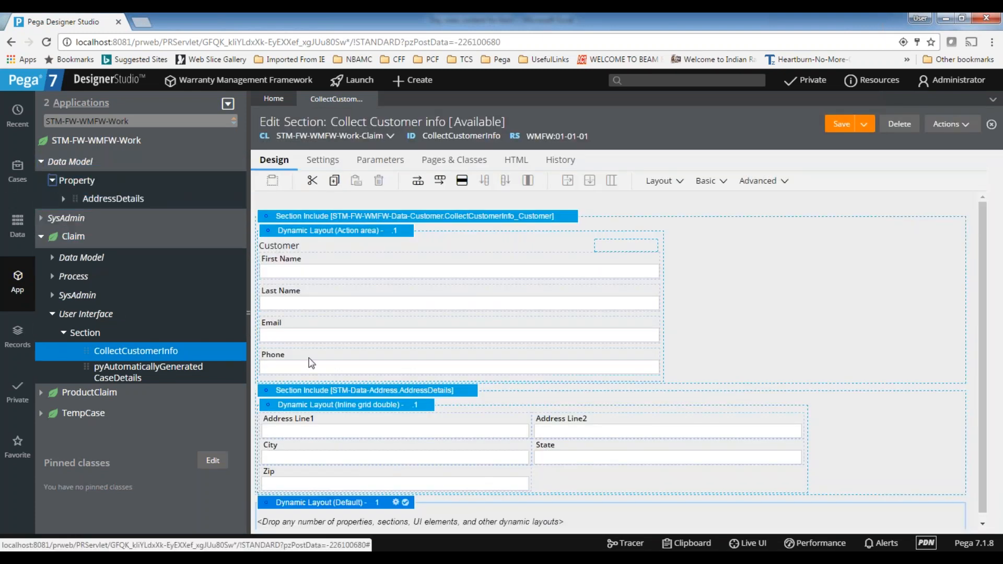
left_click(70, 203)
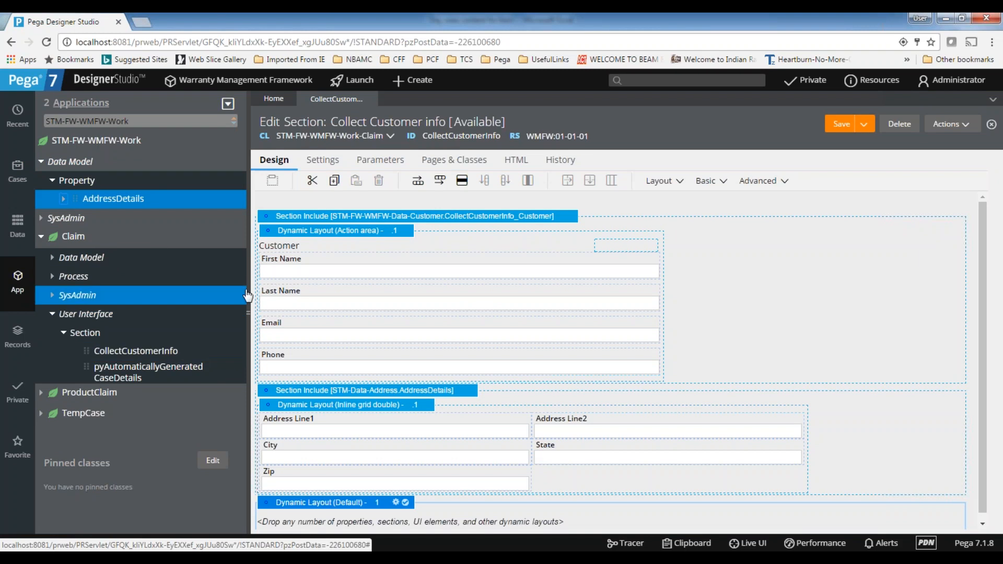
left_click(61, 199)
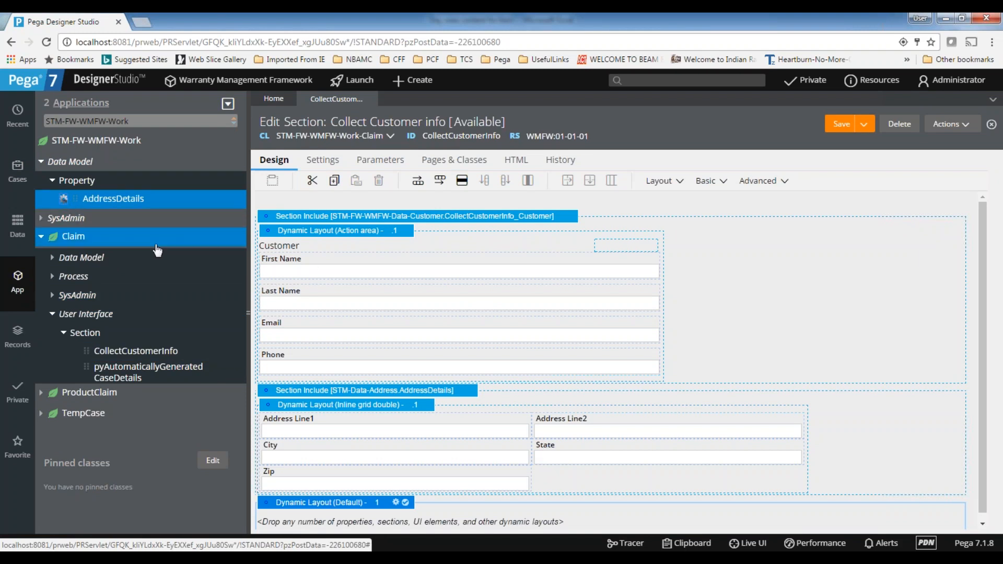
Place a Text Input in the new dynamic layout and bind it to the property .AddressDetails.AddressLine1
left_click(706, 181)
left_click_drag(758, 260, 353, 515)
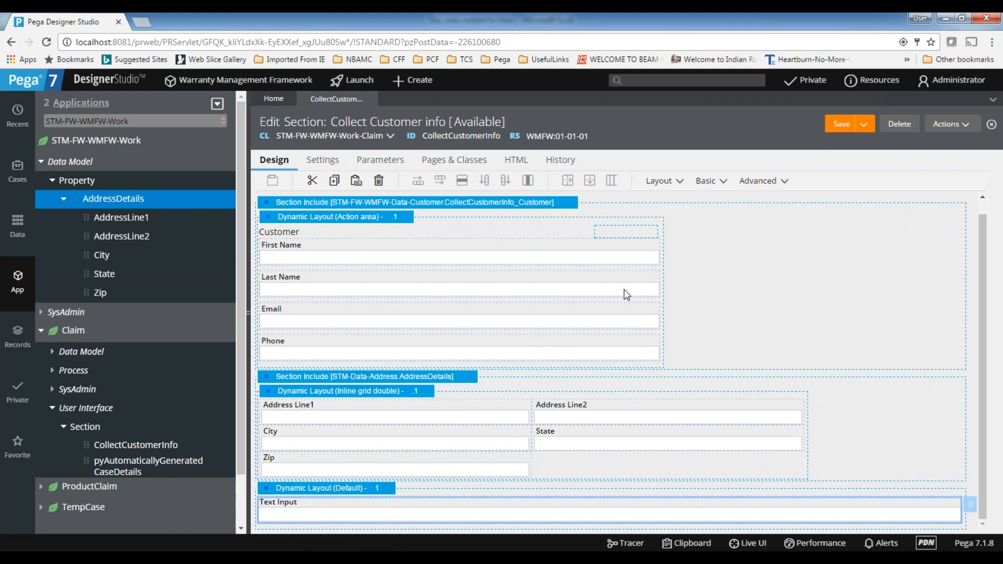
type(".")
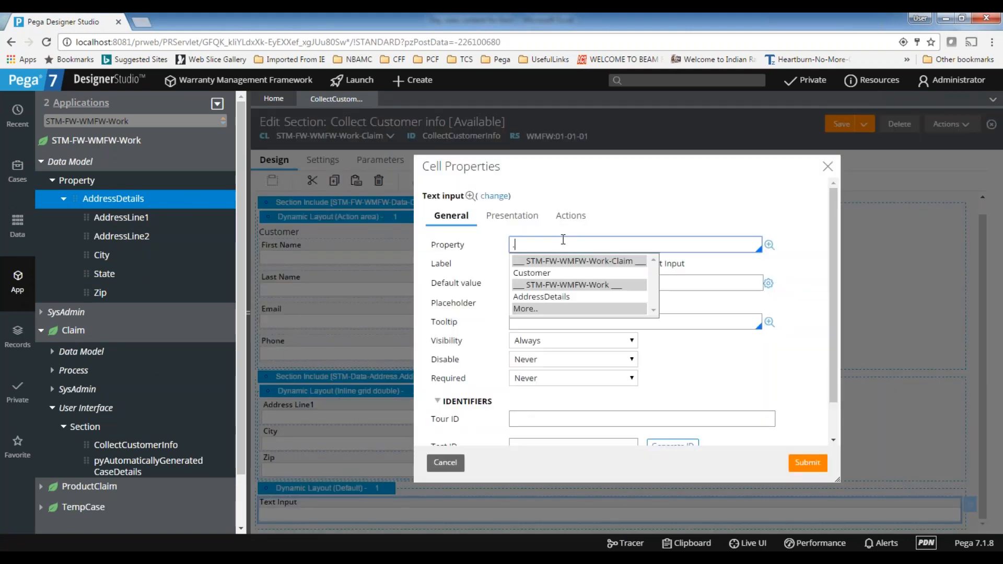
left_click(546, 296)
type(".")
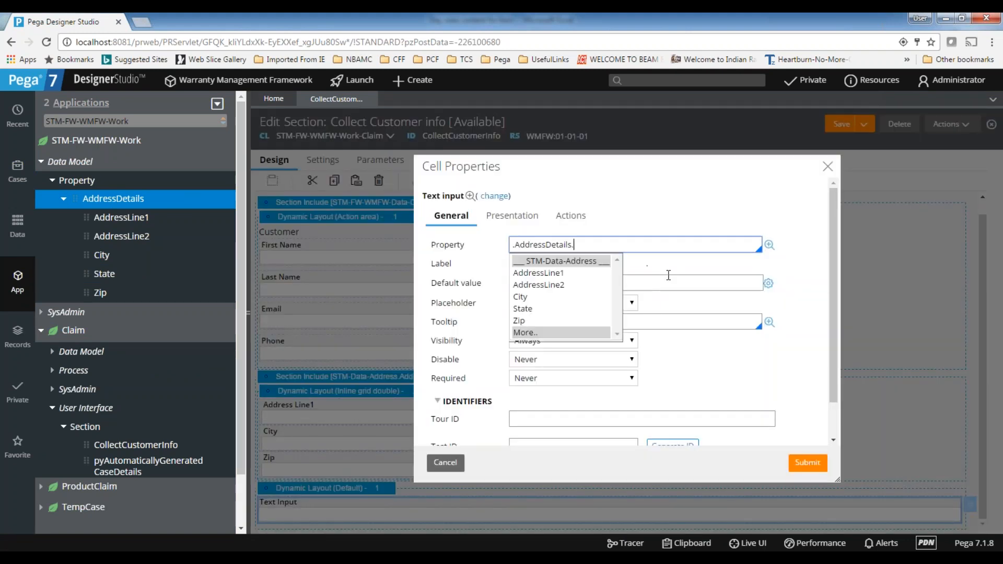
left_click(541, 274)
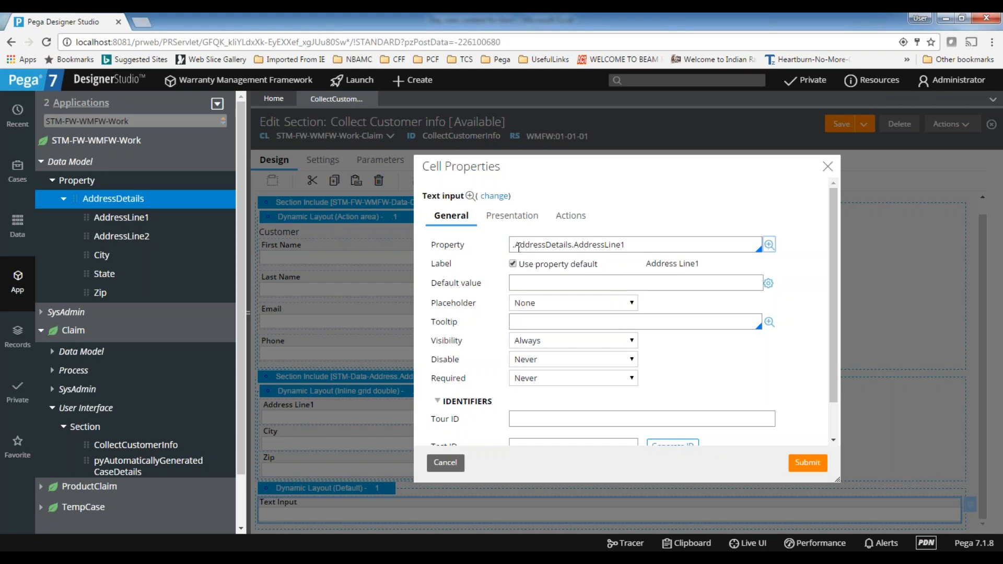
left_click_drag(517, 242, 569, 249)
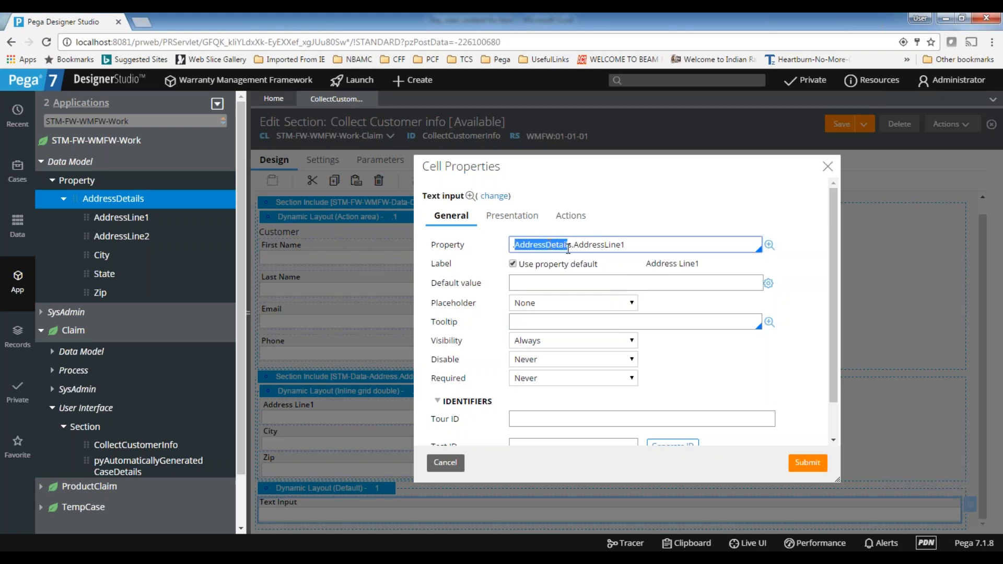
double_click(545, 250)
double_click(599, 241)
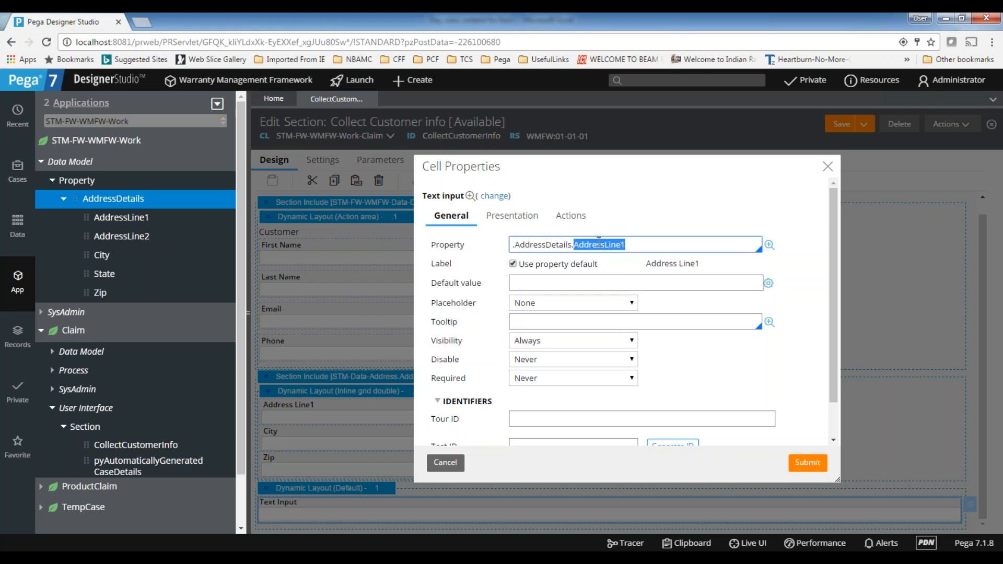
double_click(541, 242)
left_click(805, 463)
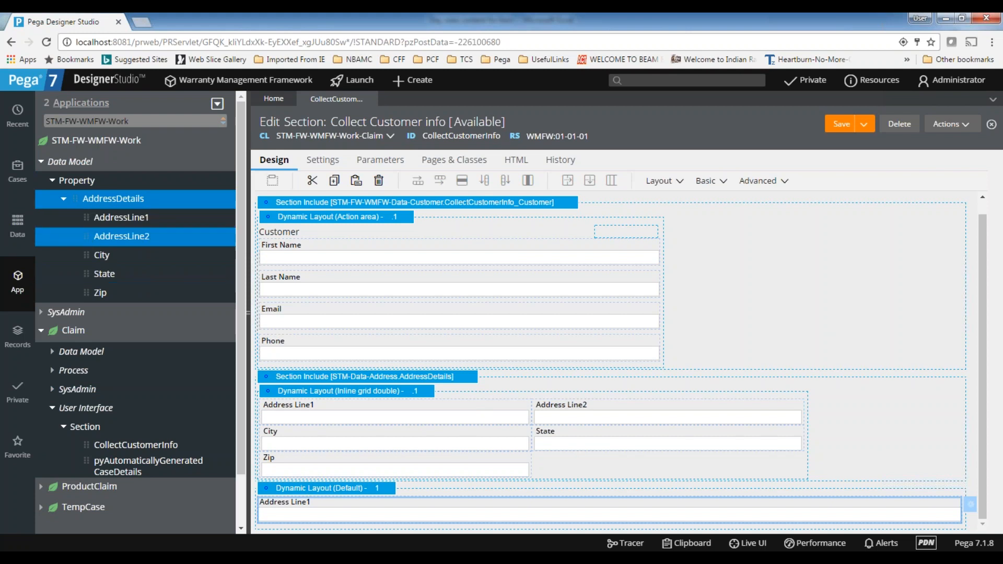
Add the AddressLine2 property below Address Line1 in the default Dynamic Layout, using page .AddressDetails of class STM-Data-Address
left_click_drag(86, 236, 330, 520)
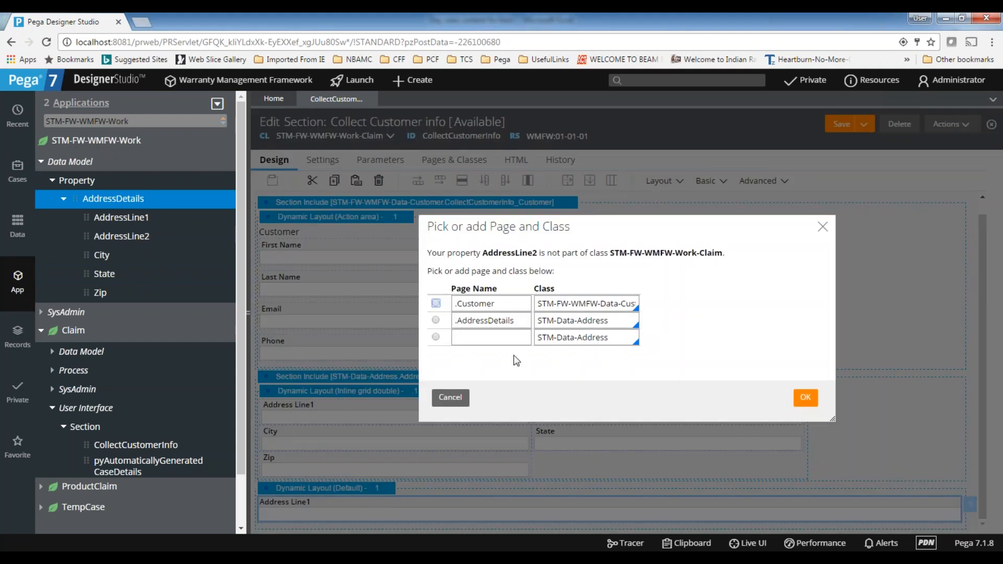
left_click(436, 319)
left_click(806, 400)
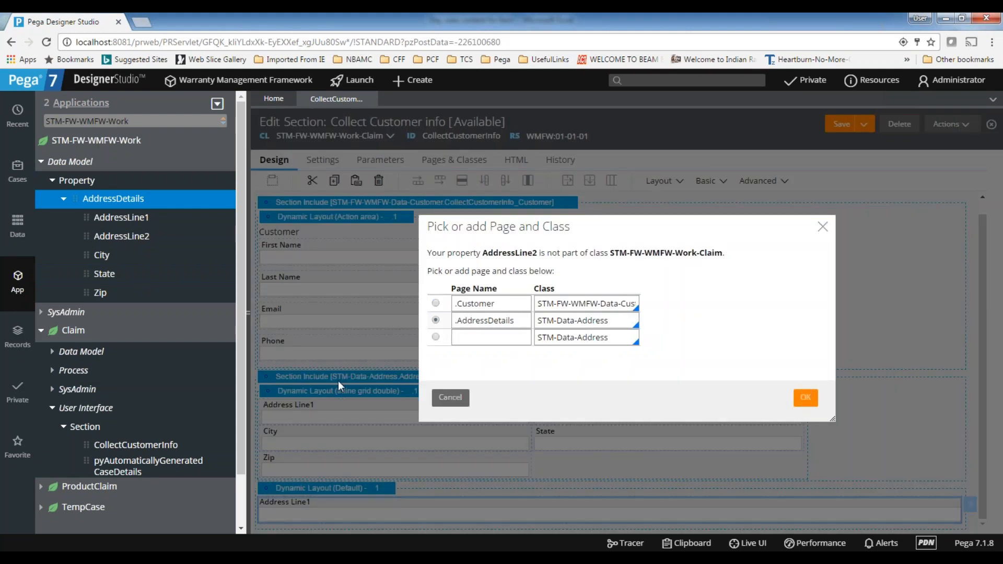
scroll(397, 366, "down", 1)
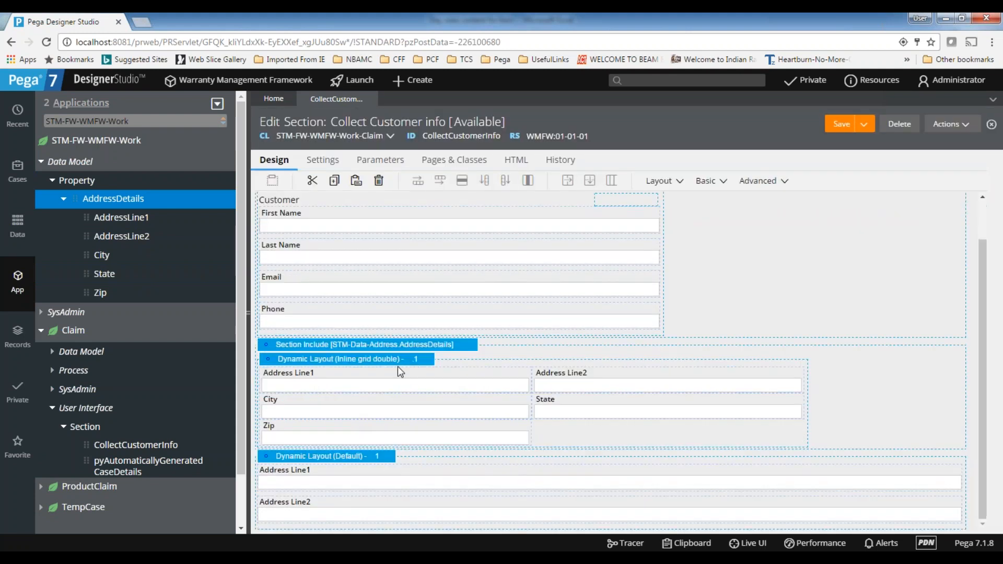
Examine the page context settings of the AddressDetails section include and close its layout properties without changes
left_click(370, 393)
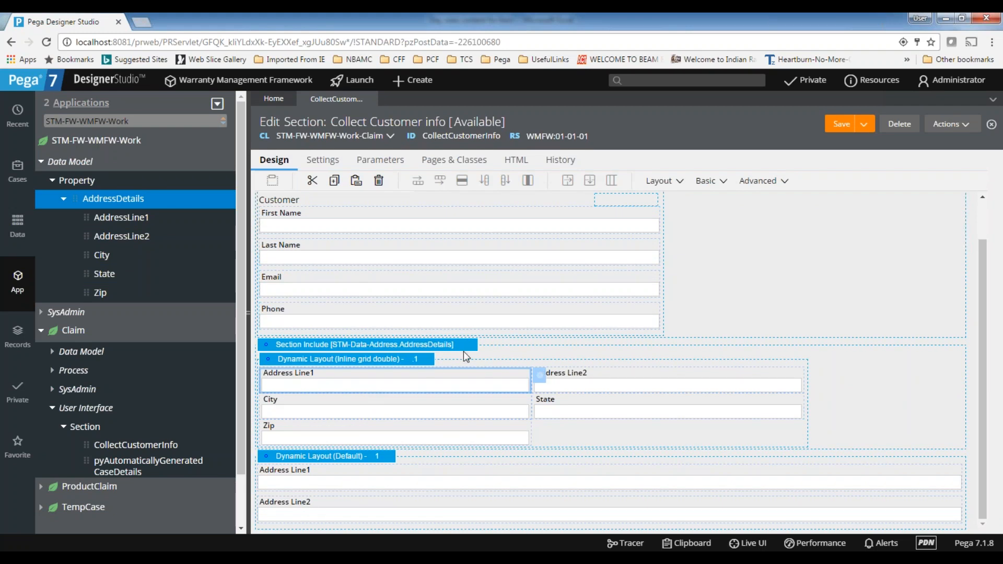
left_click(517, 340)
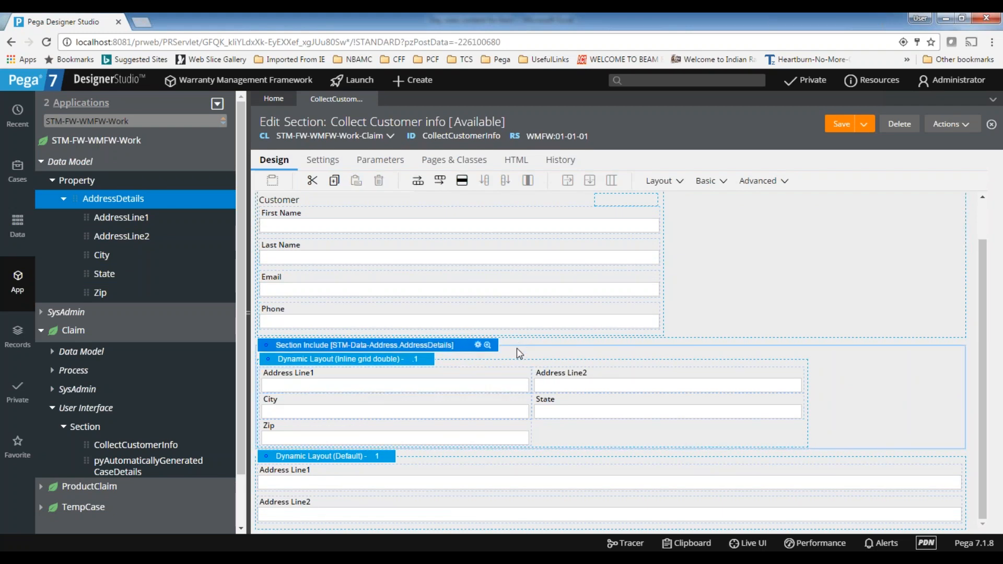
left_click(478, 345)
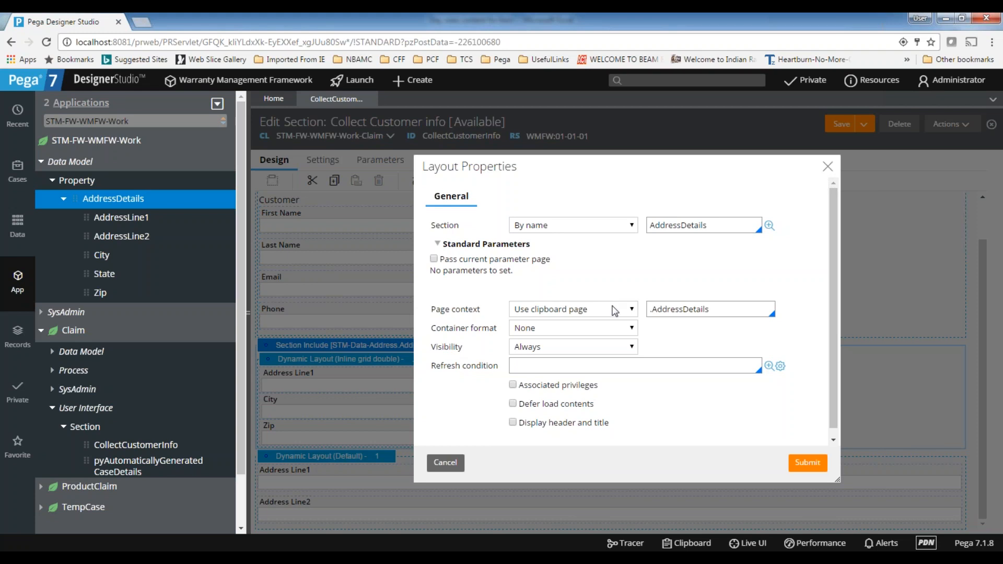
left_click(689, 309)
key("ctrl+a")
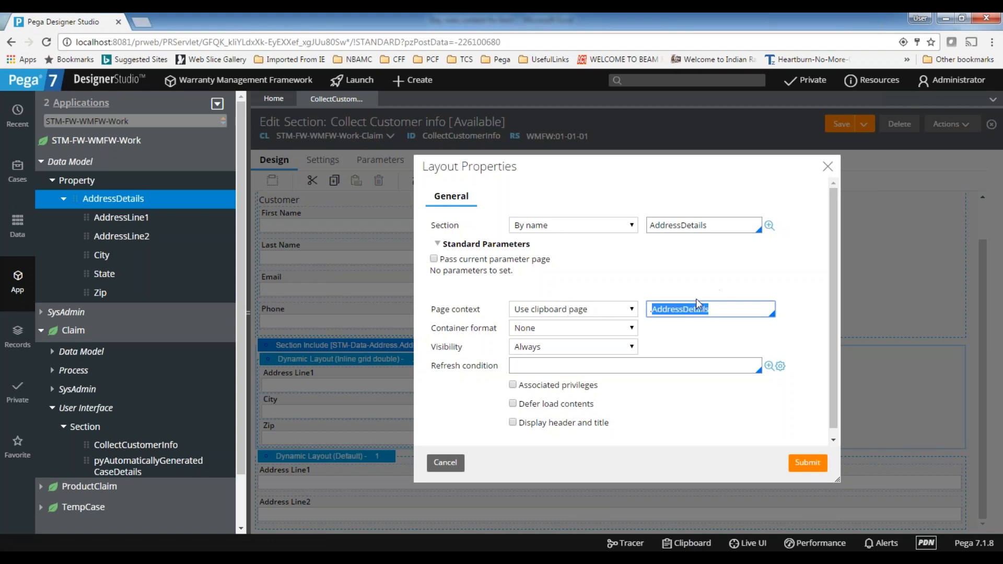
double_click(727, 272)
left_click(725, 257)
left_click(828, 168)
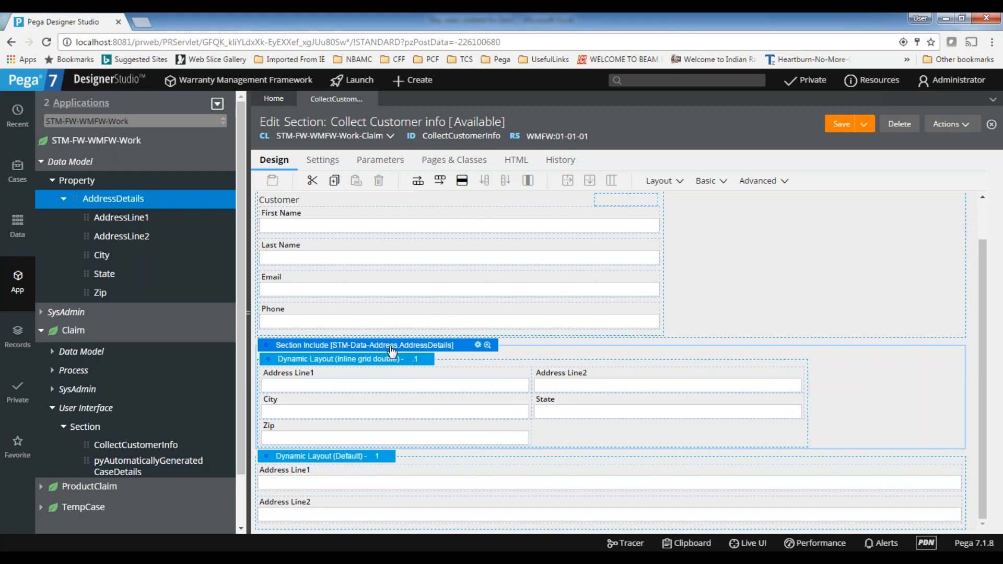
left_click(478, 346)
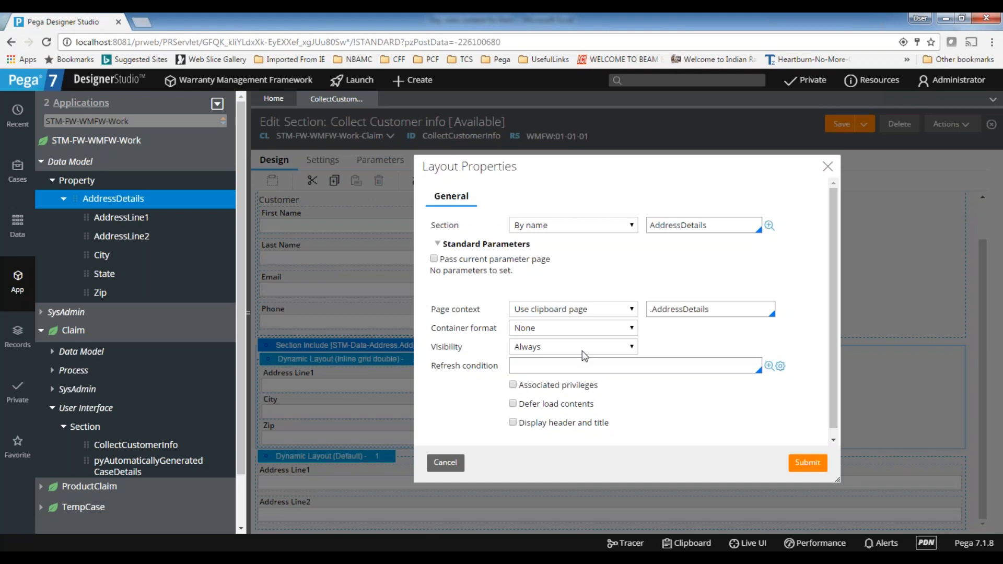
left_click(445, 462)
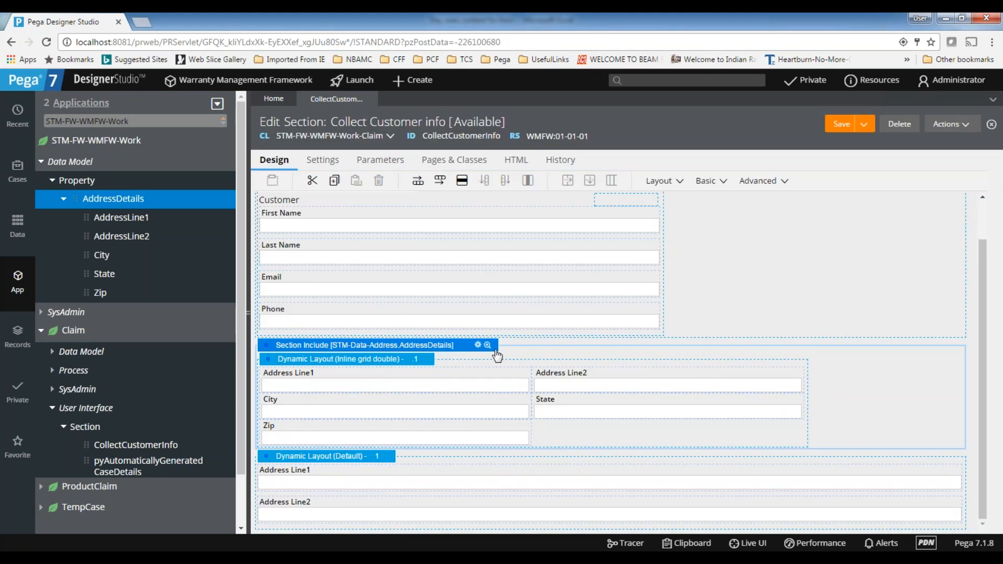
Check the property reference of the Address Line1 field in the default Dynamic Layout and close its cell properties
left_click(318, 478)
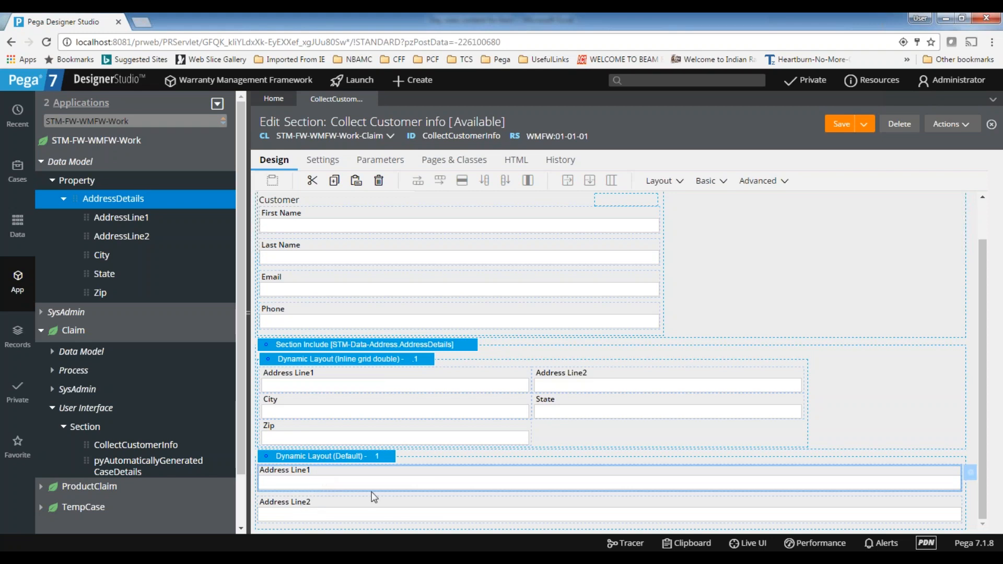
left_click(970, 472)
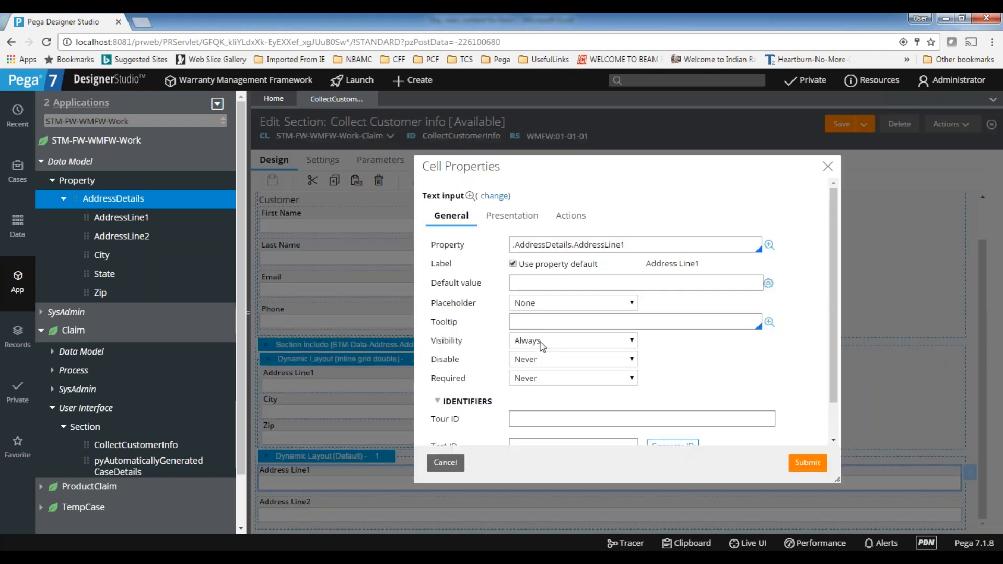
double_click(610, 245)
left_click(829, 168)
Add the City property below Address Line2 in the default Dynamic Layout, using page .AddressDetails of class STM-Data-Address
left_click_drag(84, 255, 319, 521)
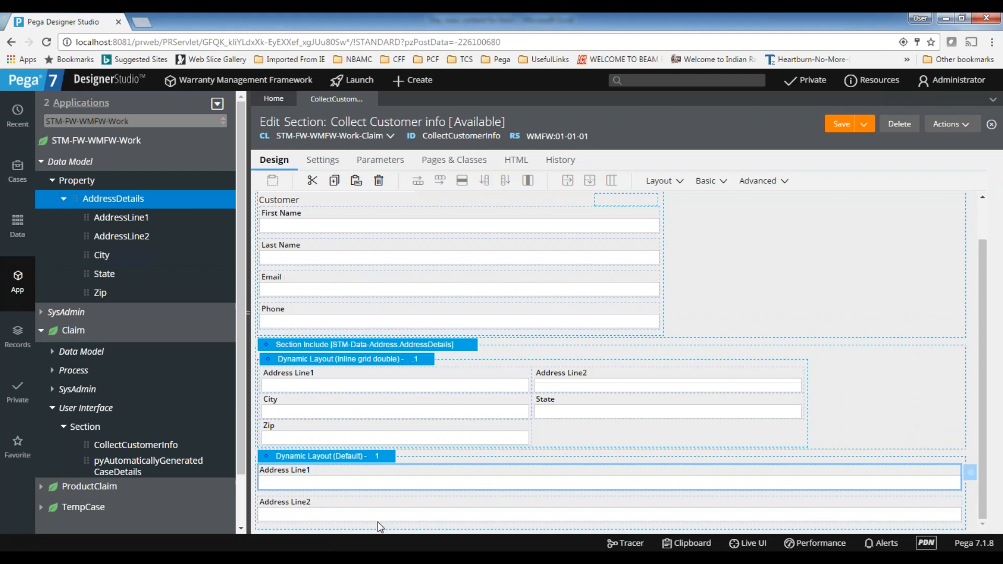
left_click(436, 320)
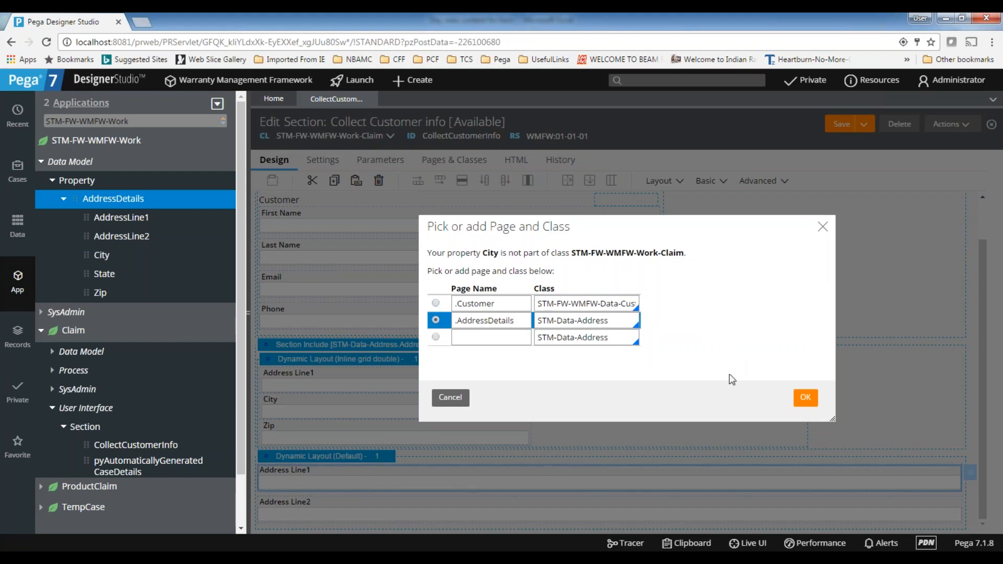
left_click(808, 399)
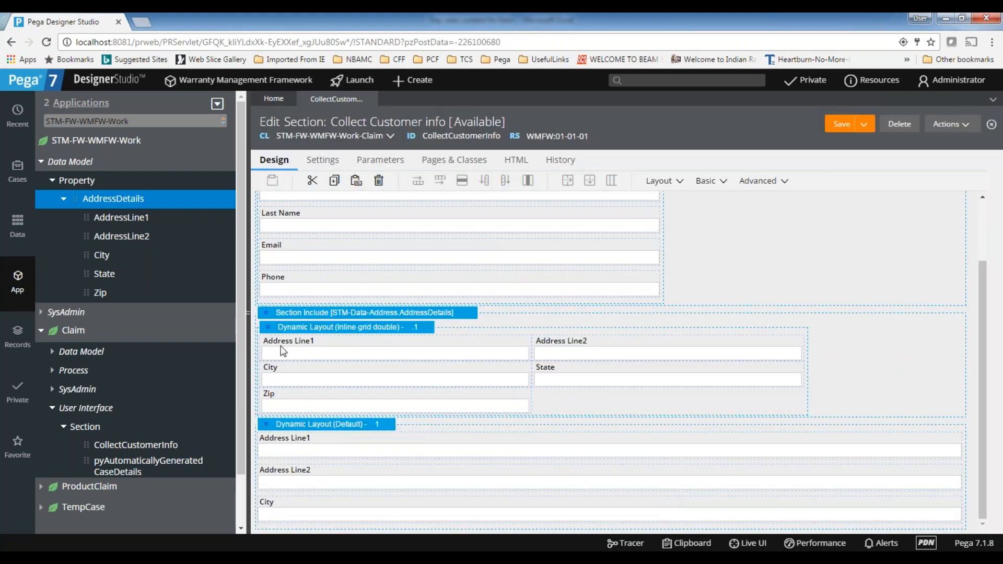
Delete the default Dynamic Layout below the included AddressDetails section
left_click(563, 328)
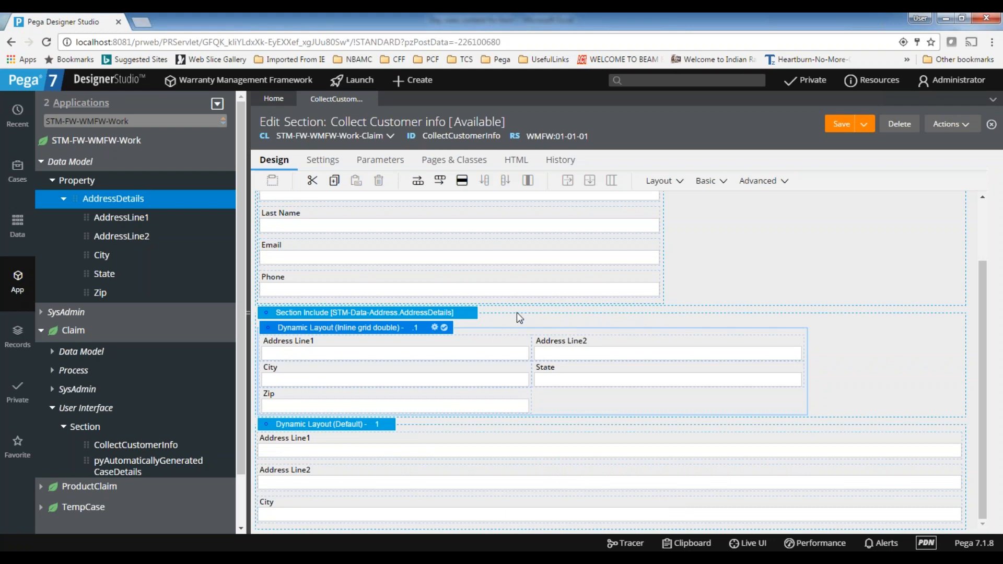
left_click(517, 313)
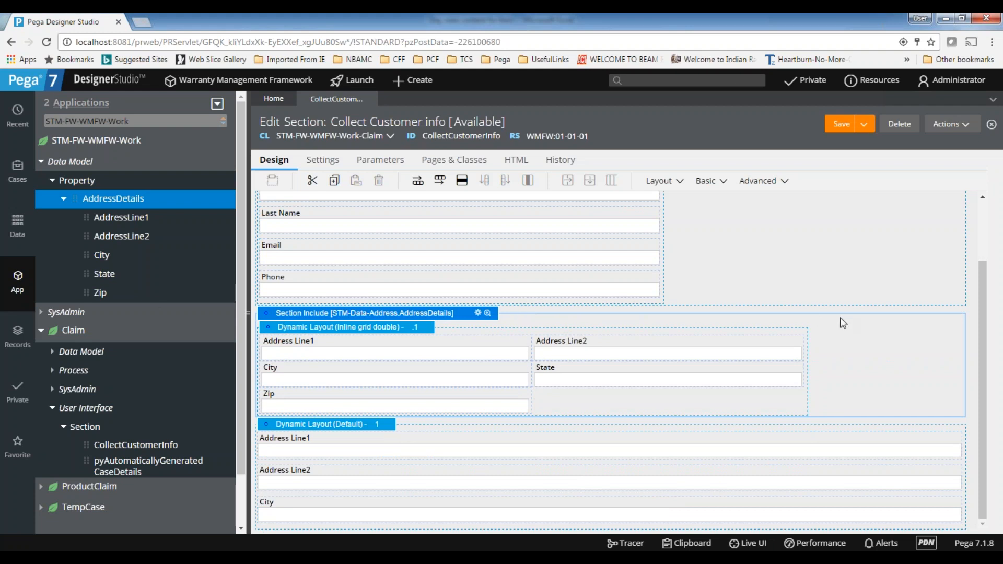
left_click(447, 425)
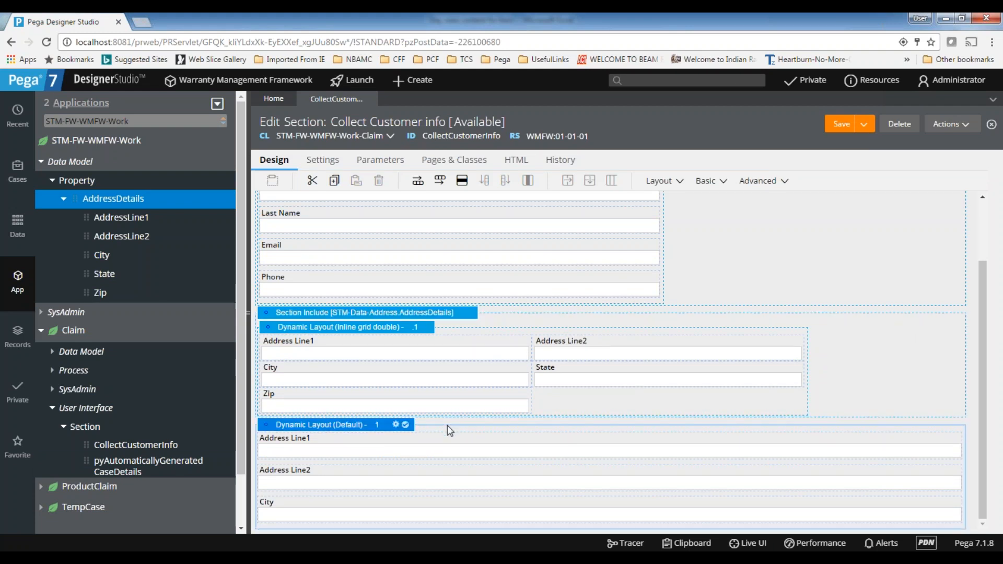
right_click(447, 425)
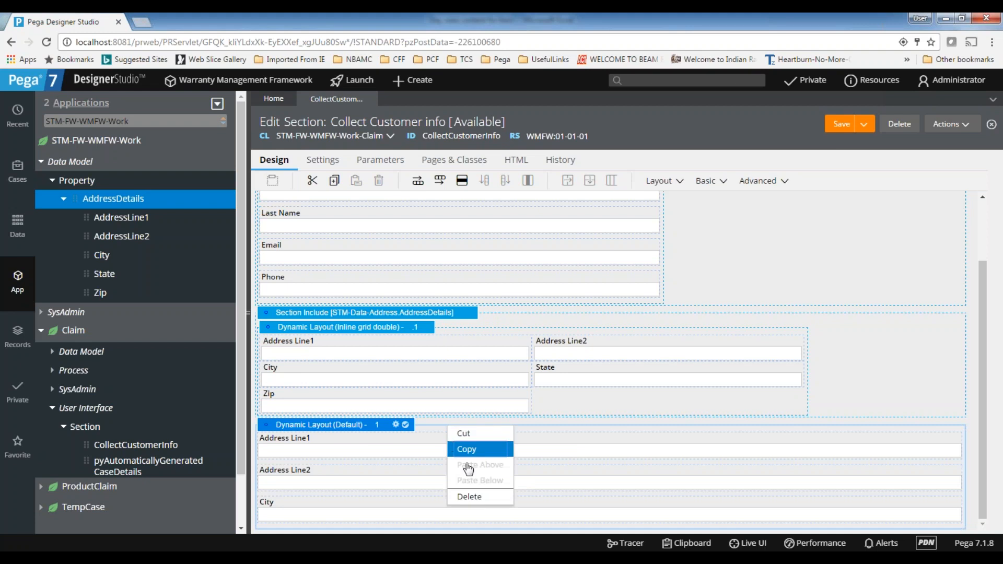
left_click(480, 497)
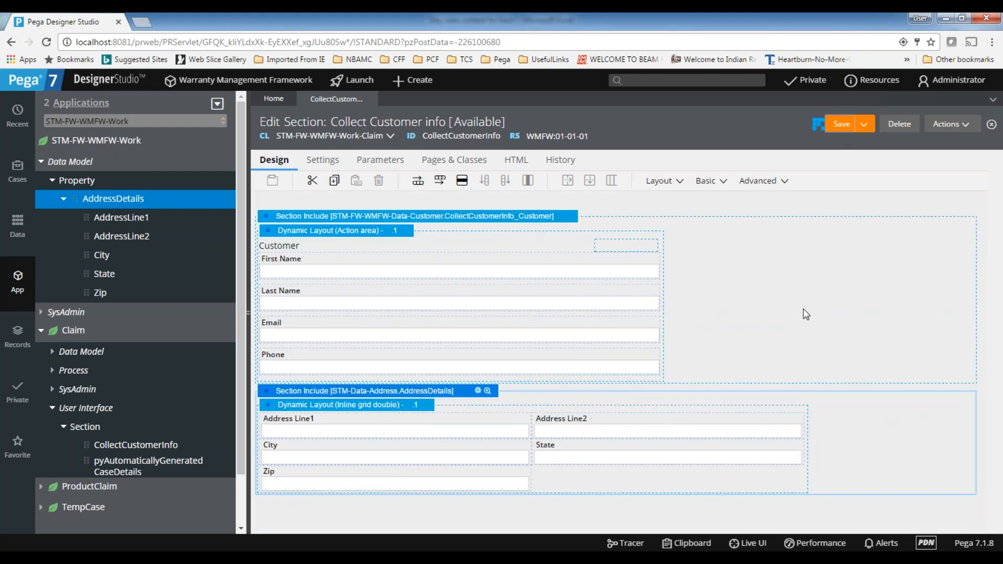
Expand the Claim class's data model in the App explorer and open its data transforms pyDefault and pySetFieldDefaults
left_click(145, 246)
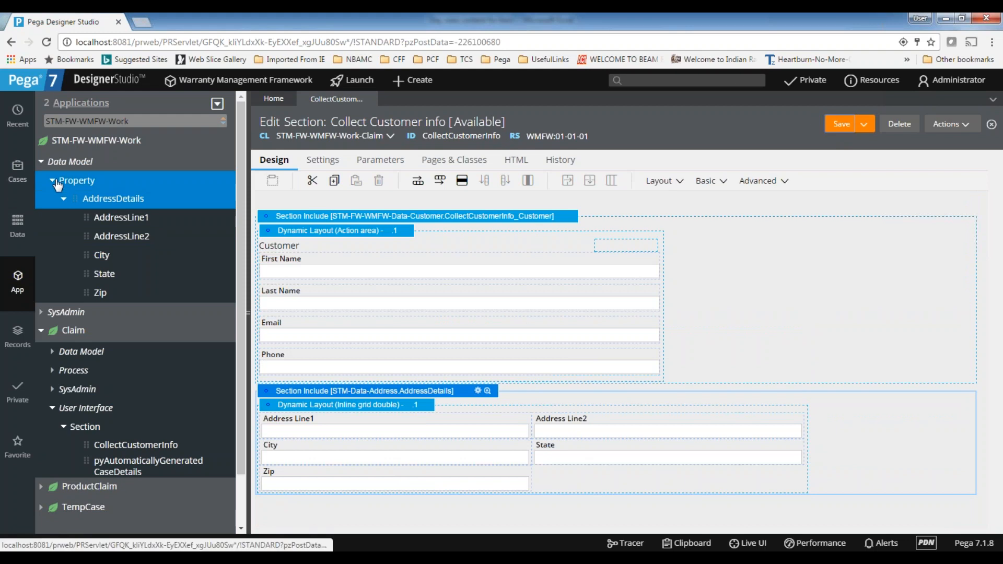
left_click(55, 182)
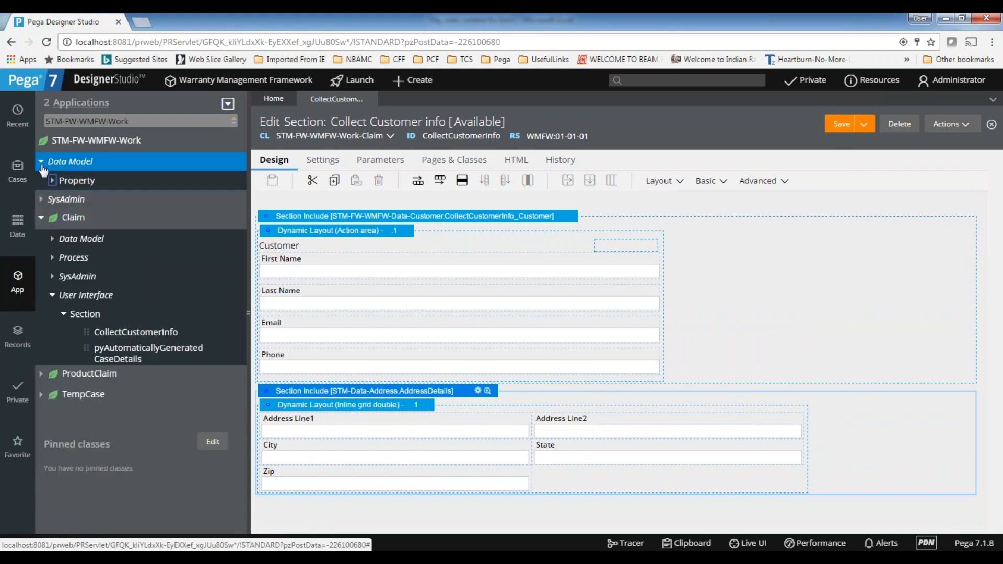
left_click(53, 239)
left_click(64, 276)
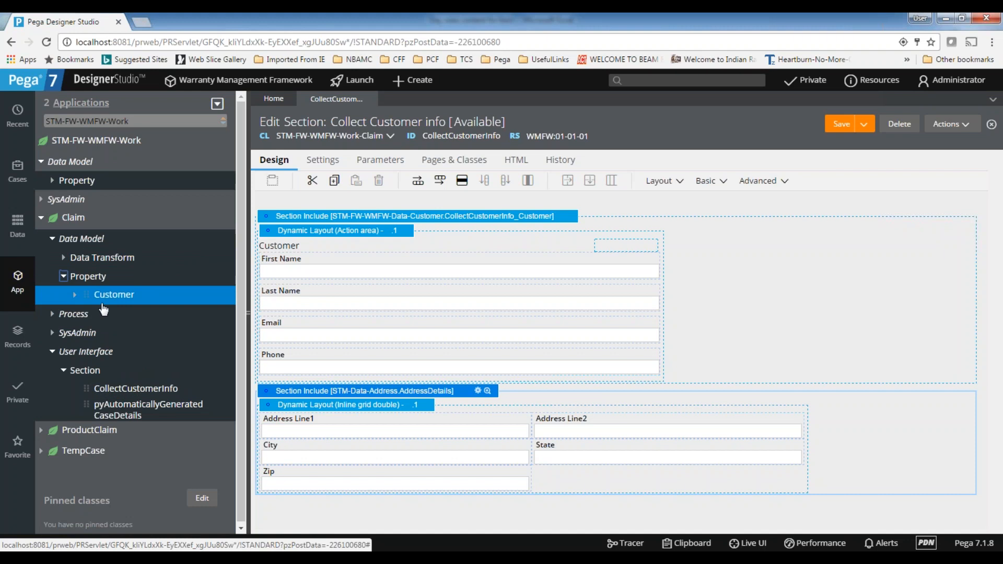
left_click(62, 258)
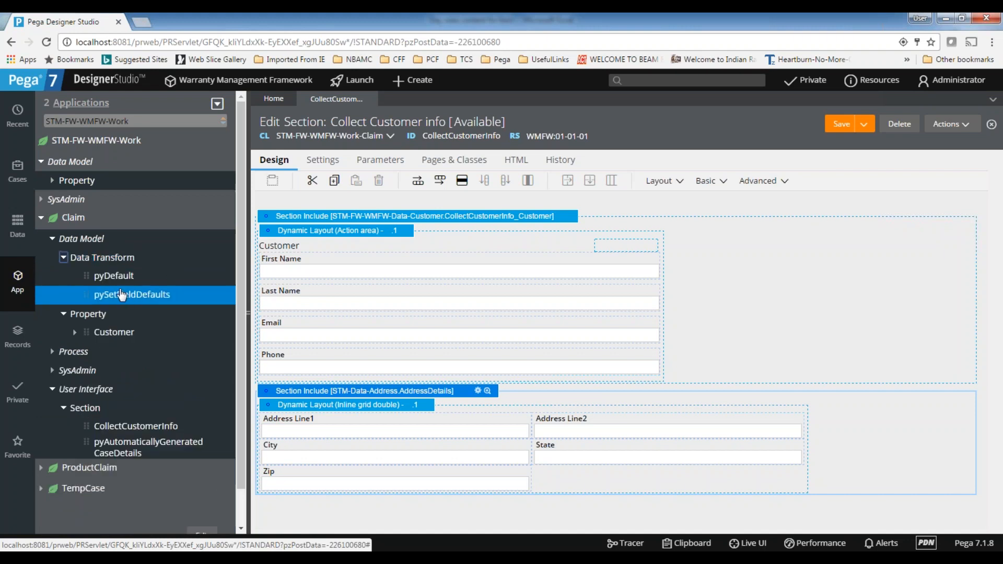
left_click(118, 277)
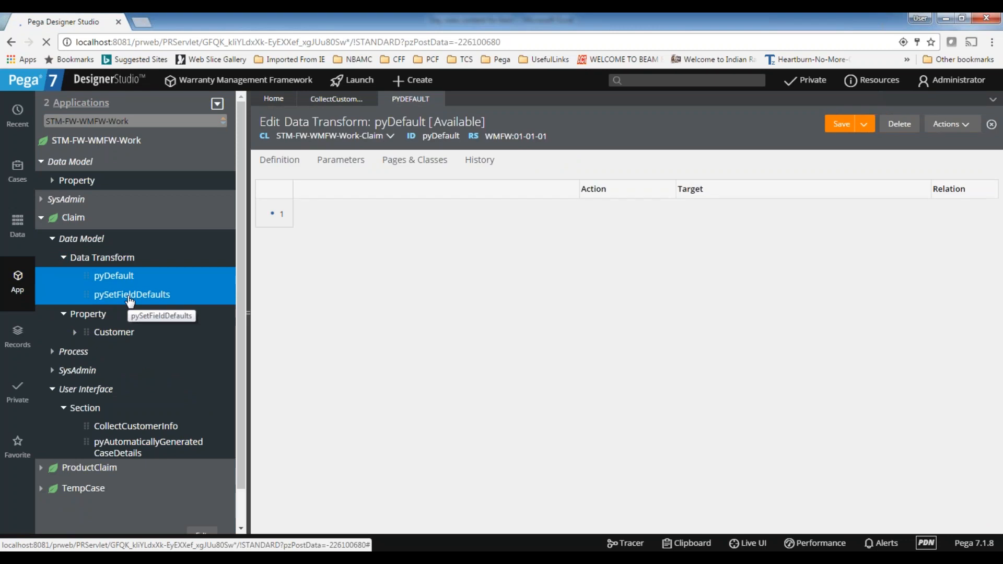
left_click(130, 299)
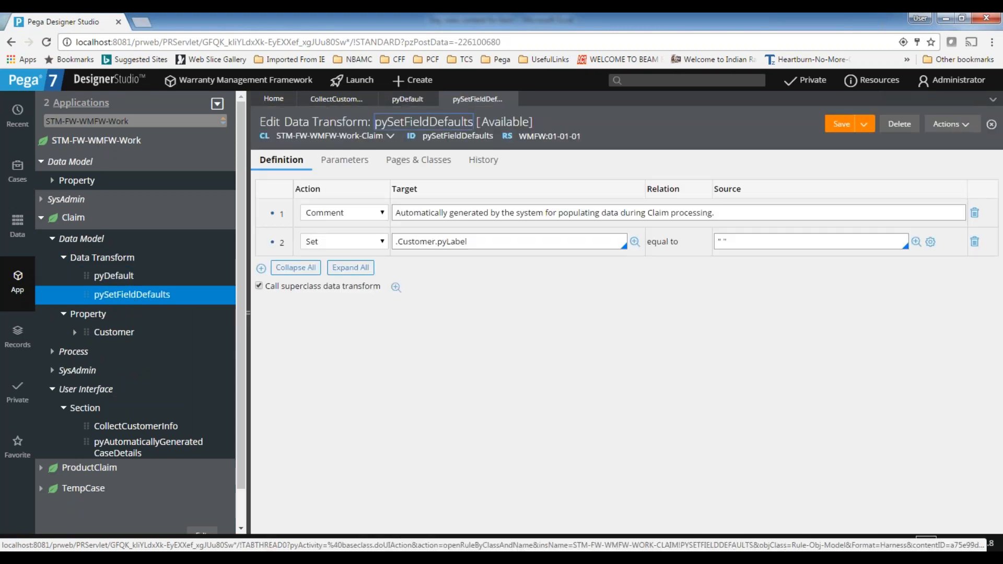
Add a third Set row to the pySetFieldDefaults data transform with the target .AddressDetails.AddressLine1
left_click(262, 268)
left_click(408, 269)
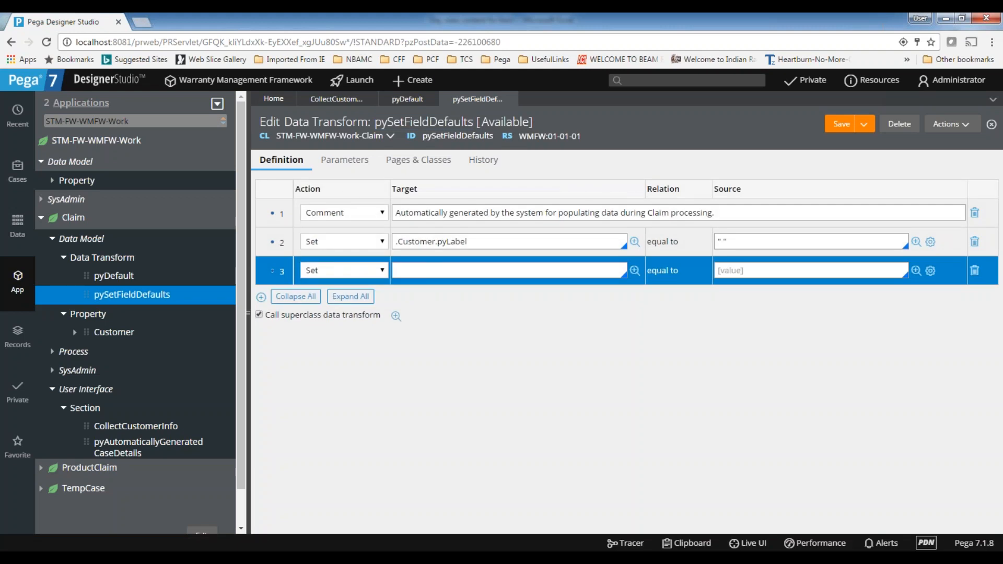
left_click(330, 102)
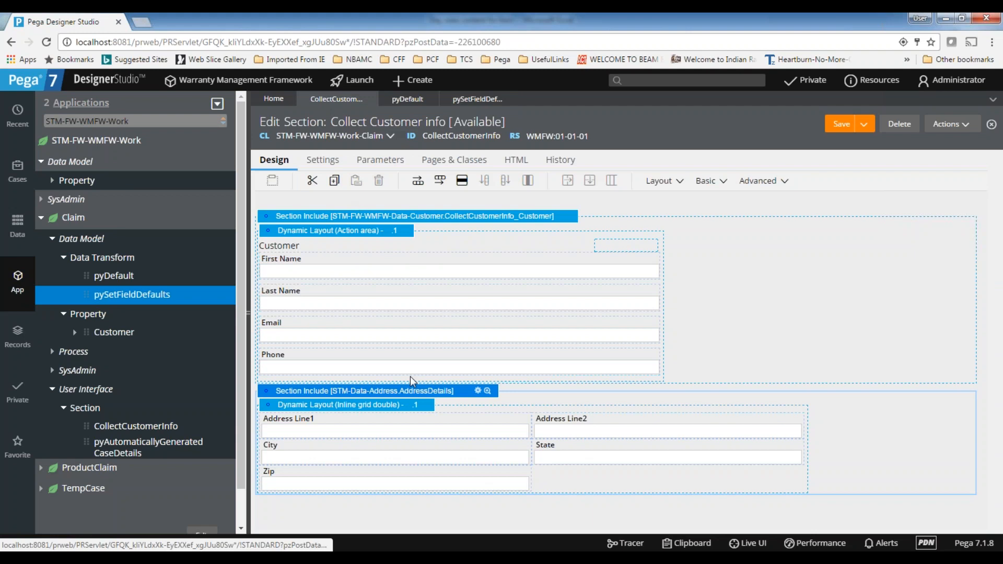
left_click(486, 106)
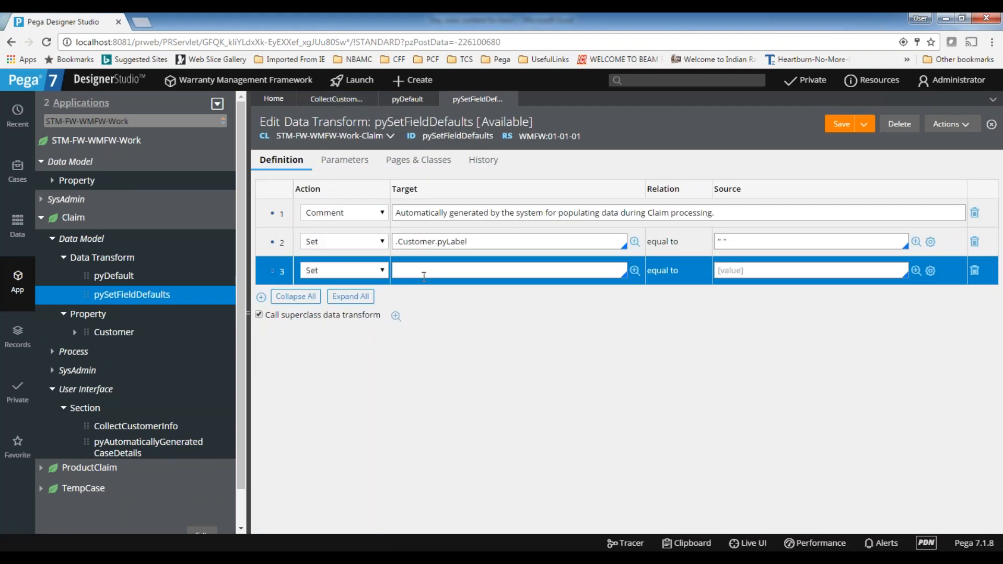
type(".")
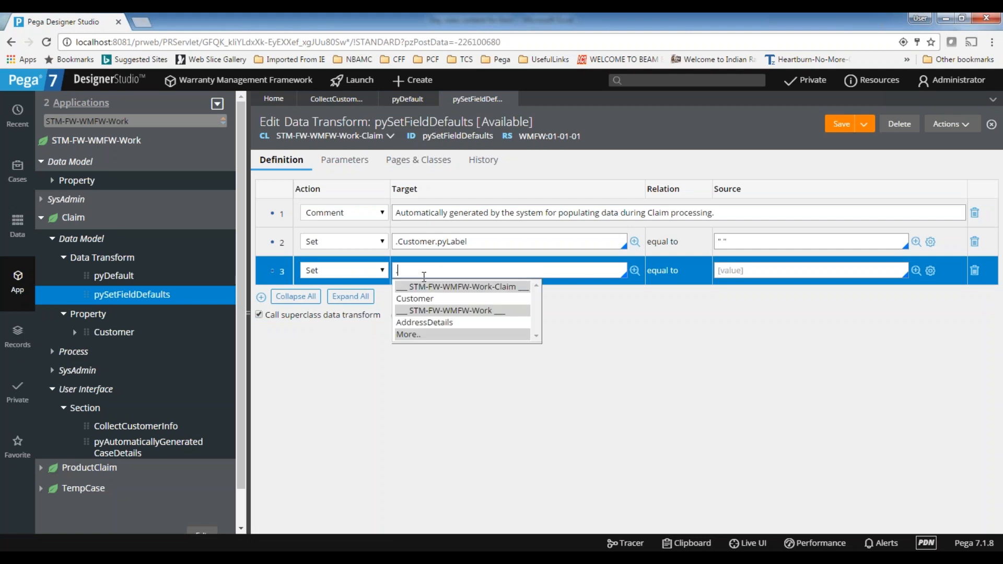
left_click(423, 322)
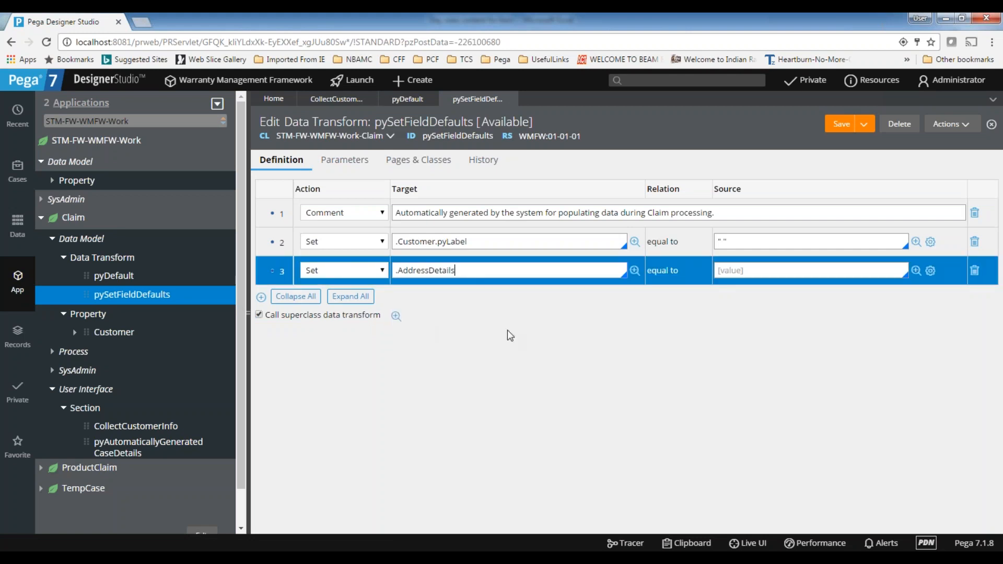
type(".")
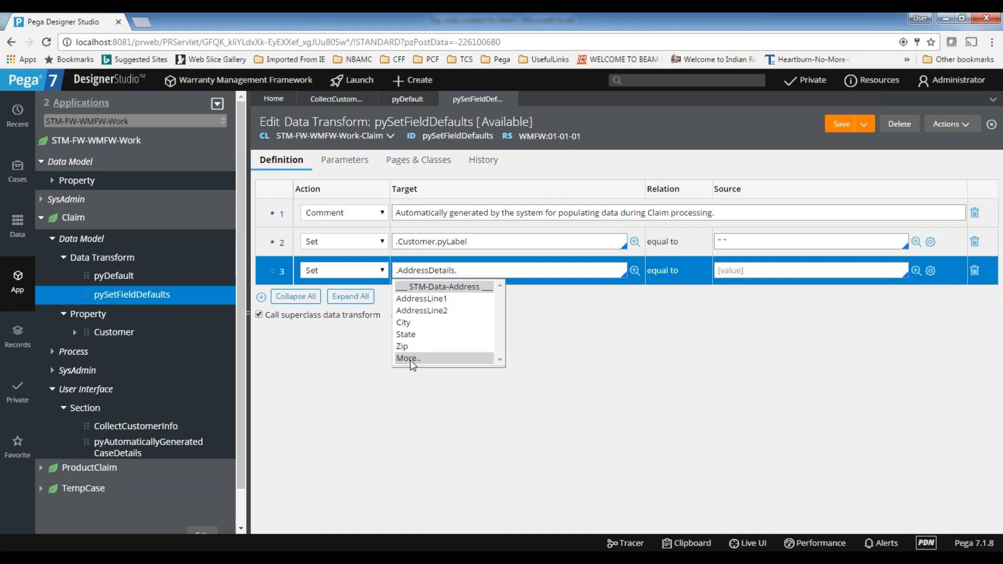
type("ad")
key("Return")
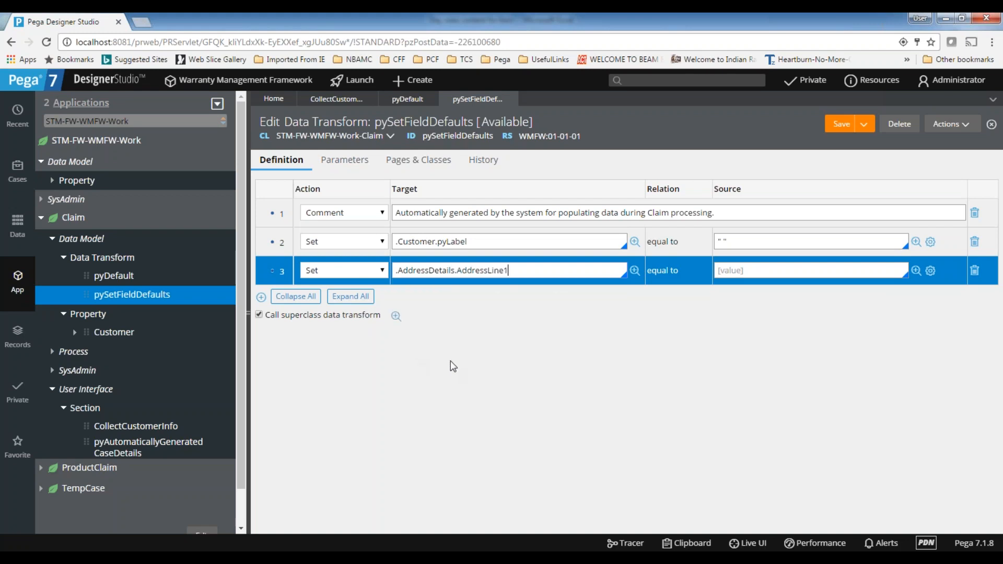
Set the source of the .AddressDetails.AddressLine1 row to " " and save the data transform
left_click(747, 270)
type("\" \"")
left_click(847, 126)
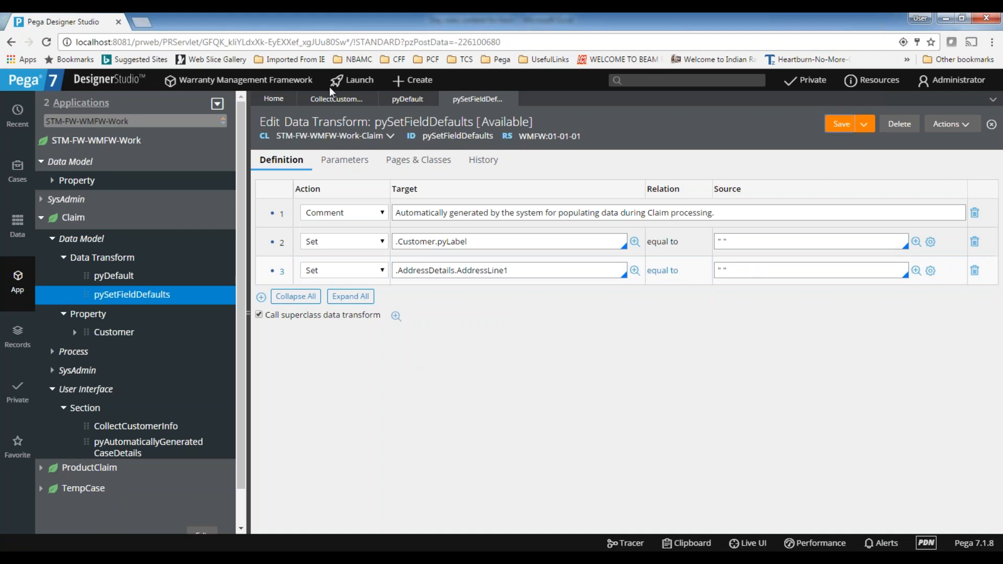
Create a new Claim case to test the address fields on its Collect Customer info form
left_click(368, 104)
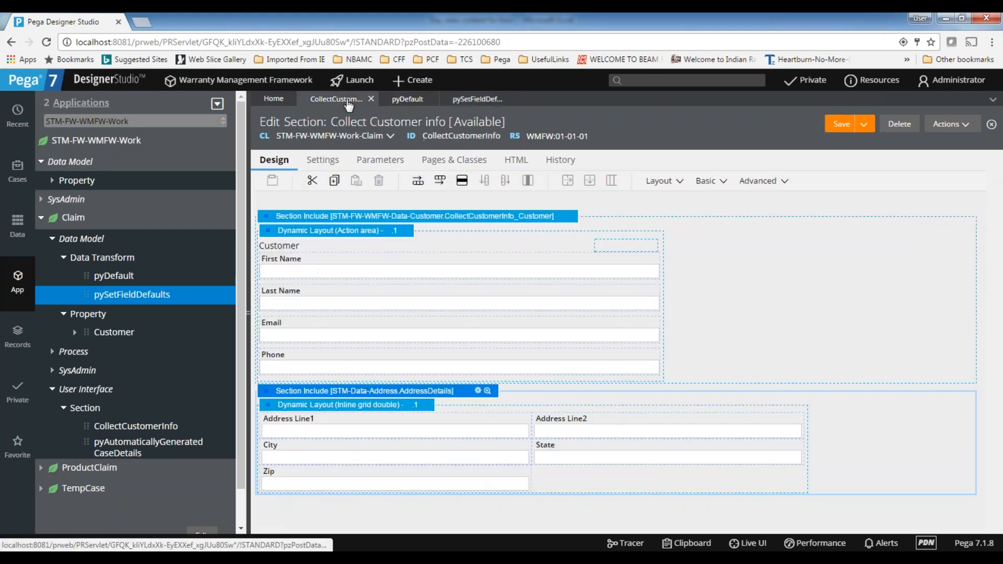
left_click(410, 84)
mouse_move(398, 98)
left_click(525, 99)
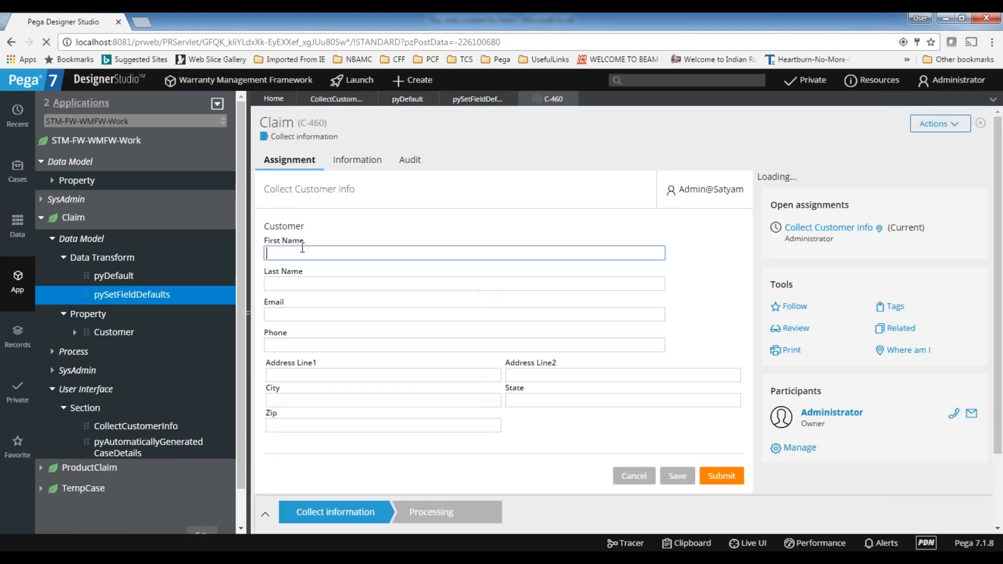
left_click(291, 374)
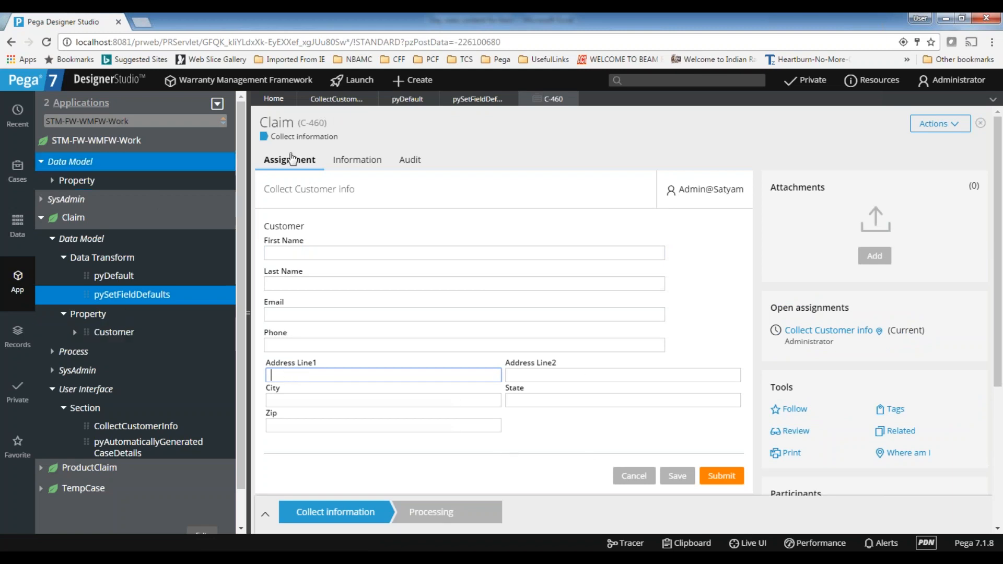
Display a header titled "Present Address" on the included AddressDetails section and save the Collect Customer info section
left_click(464, 101)
left_click(336, 104)
left_click(478, 391)
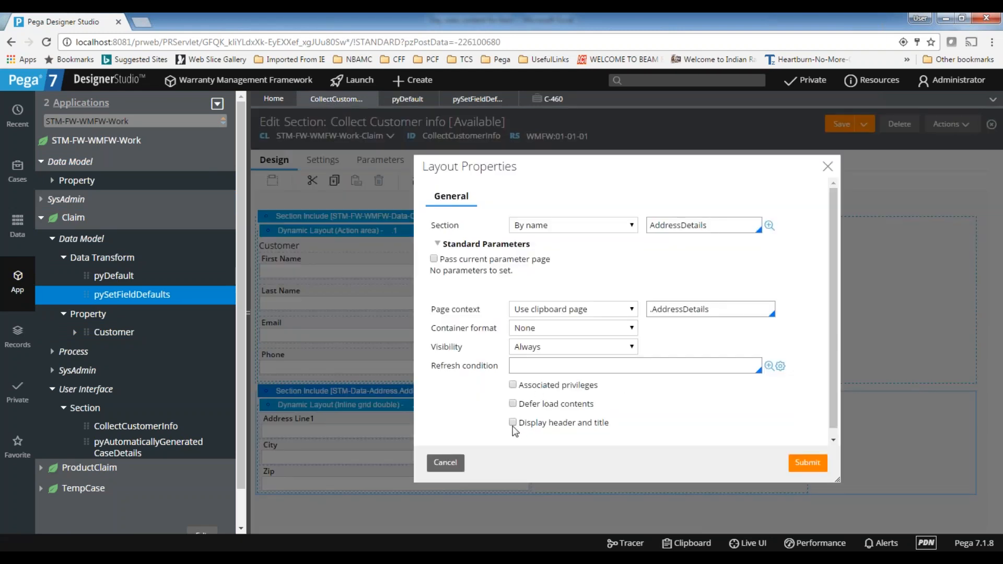
left_click(513, 423)
scroll(653, 413, "down", 3)
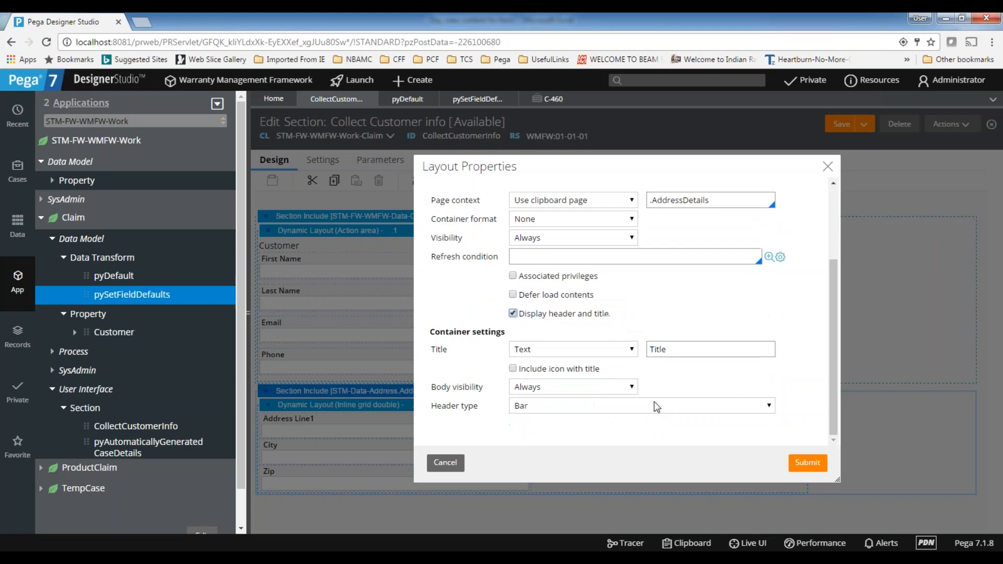
double_click(683, 349)
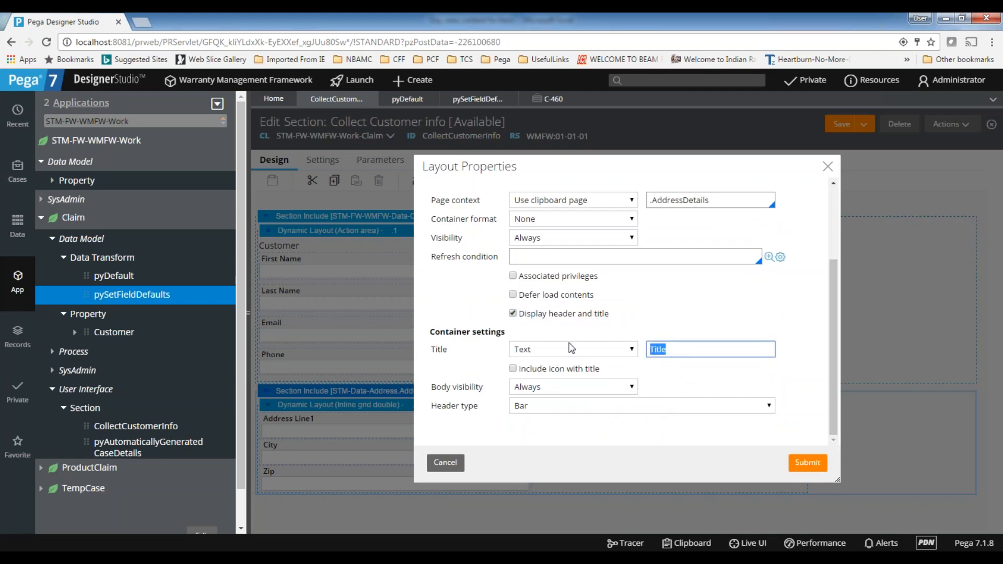
type("Present Address")
left_click(692, 370)
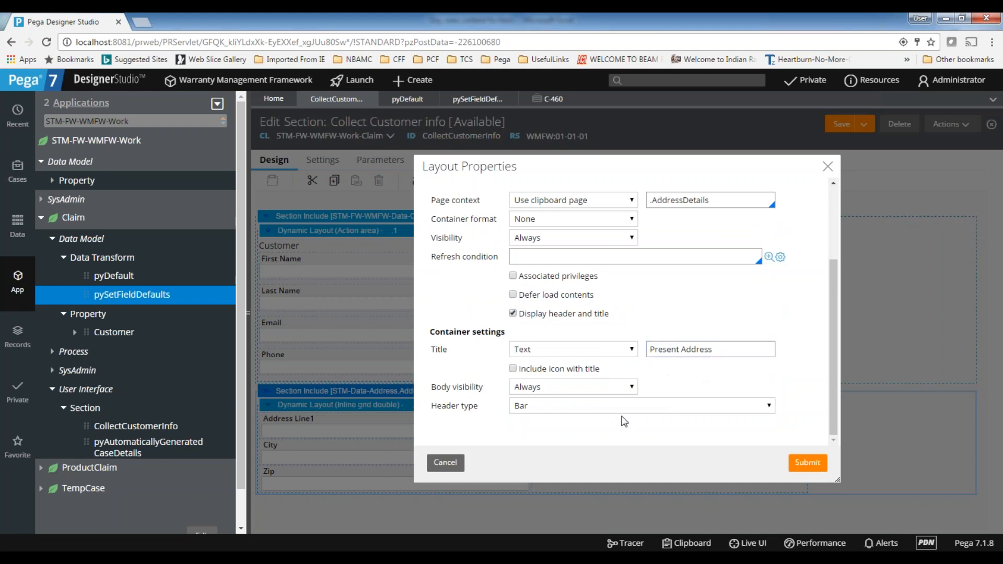
left_click(809, 464)
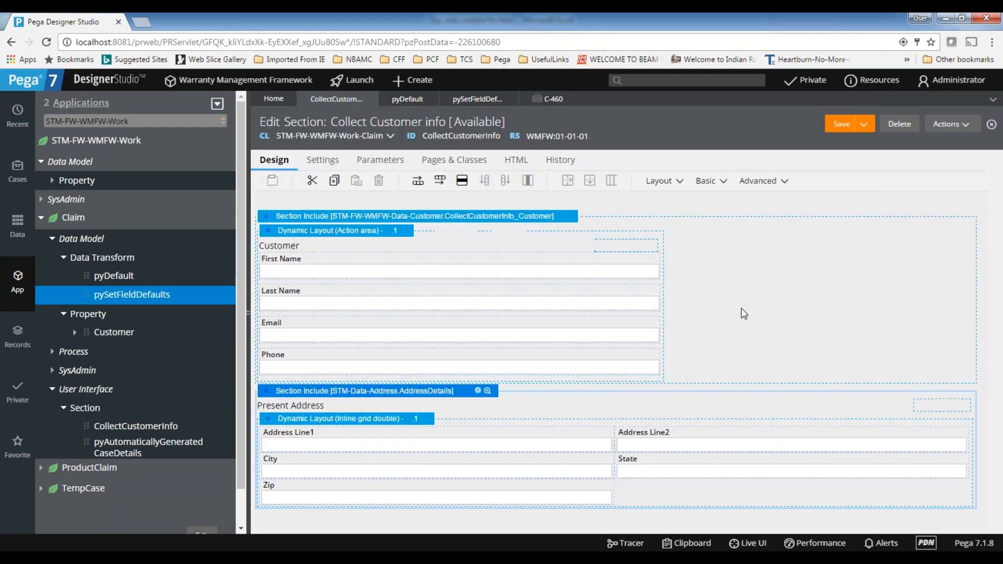
left_click(840, 127)
left_click(841, 124)
Refresh the open Claim case and examine the address part of the Collect Customer info form
left_click(545, 102)
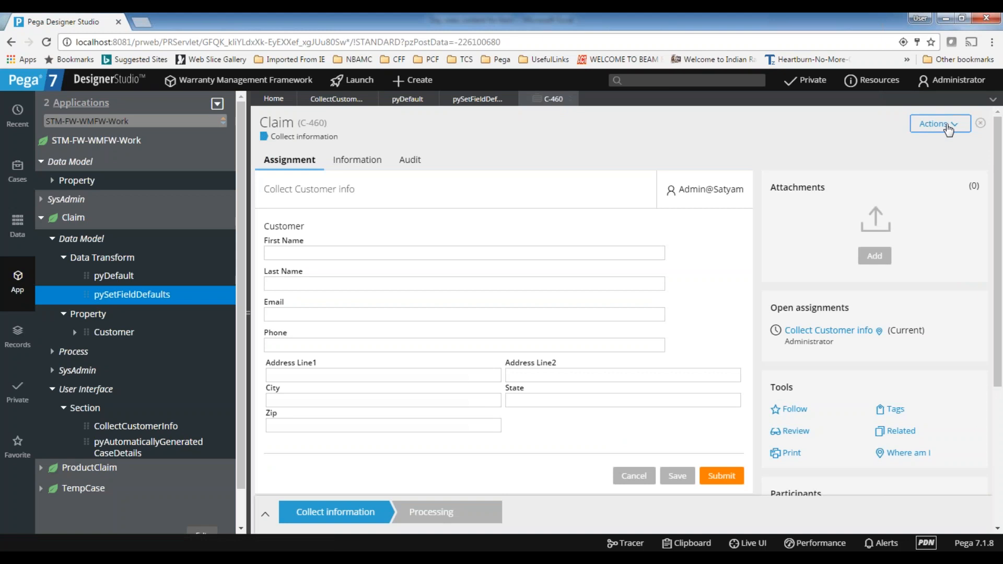
left_click(948, 130)
left_click(936, 140)
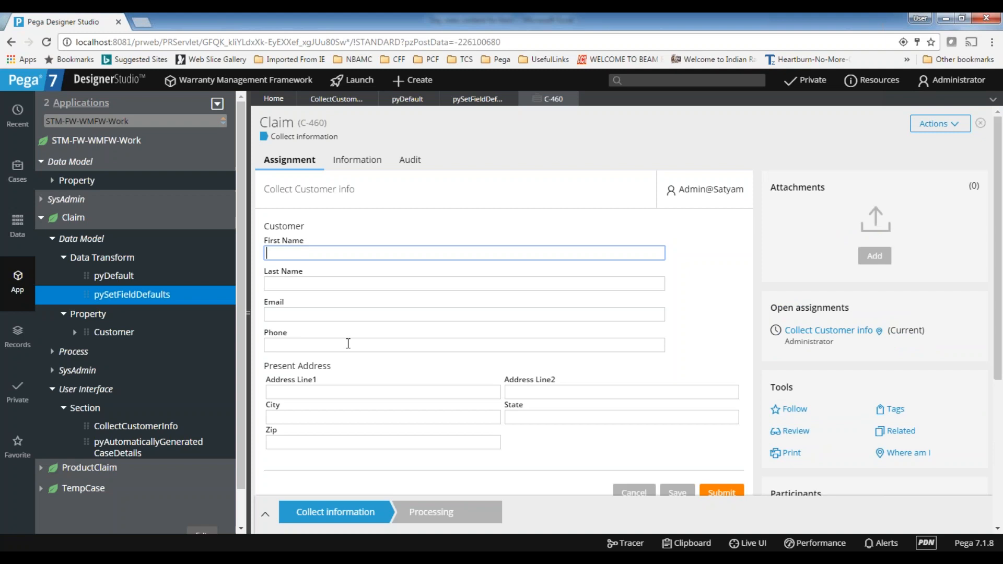
scroll(348, 343, "down", 1)
scroll(350, 348, "up", 1)
scroll(349, 348, "down", 2)
scroll(349, 348, "up", 2)
left_click(341, 394)
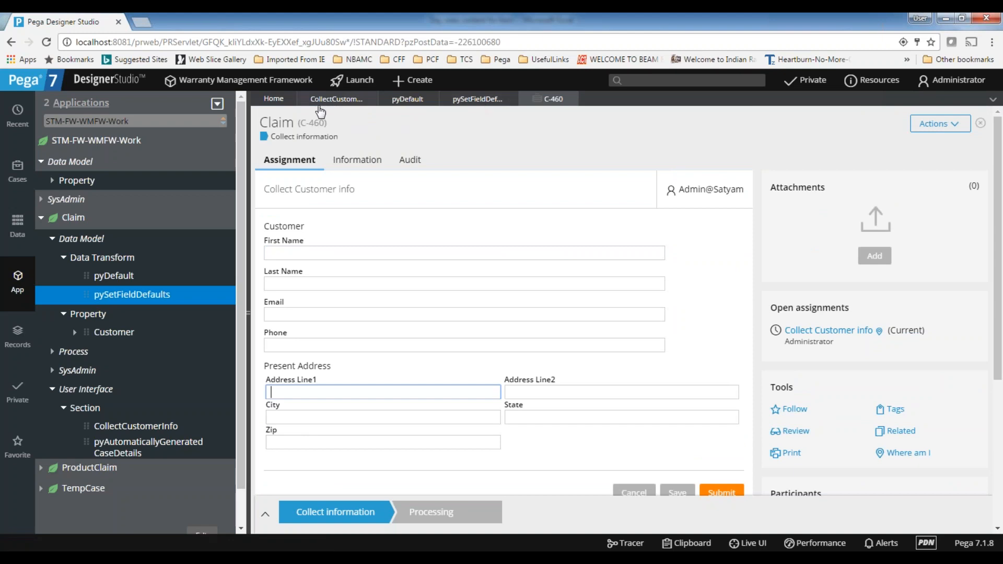
Collapse the Claim class in the App explorer and open the Product Claim case type
left_click(326, 101)
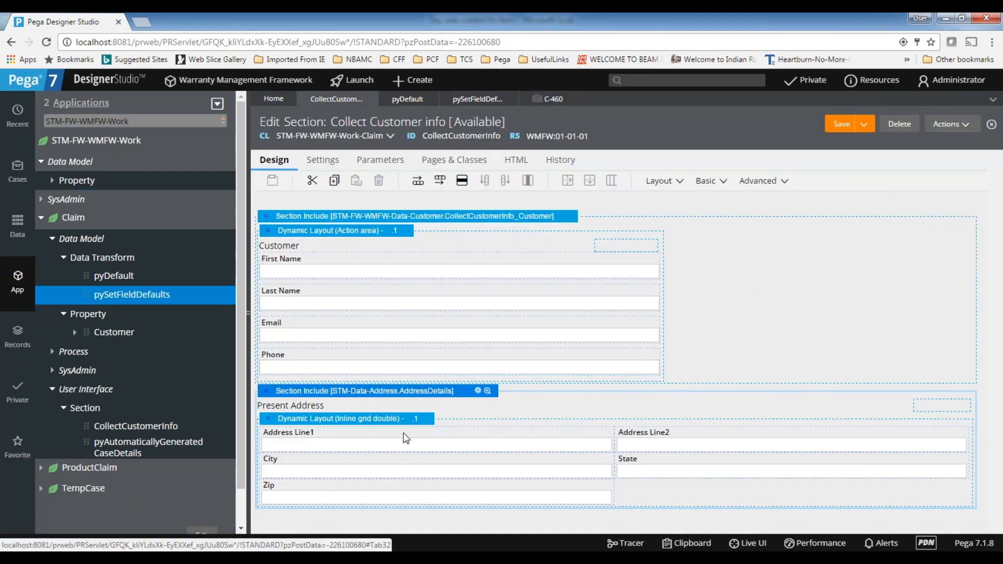
left_click(50, 227)
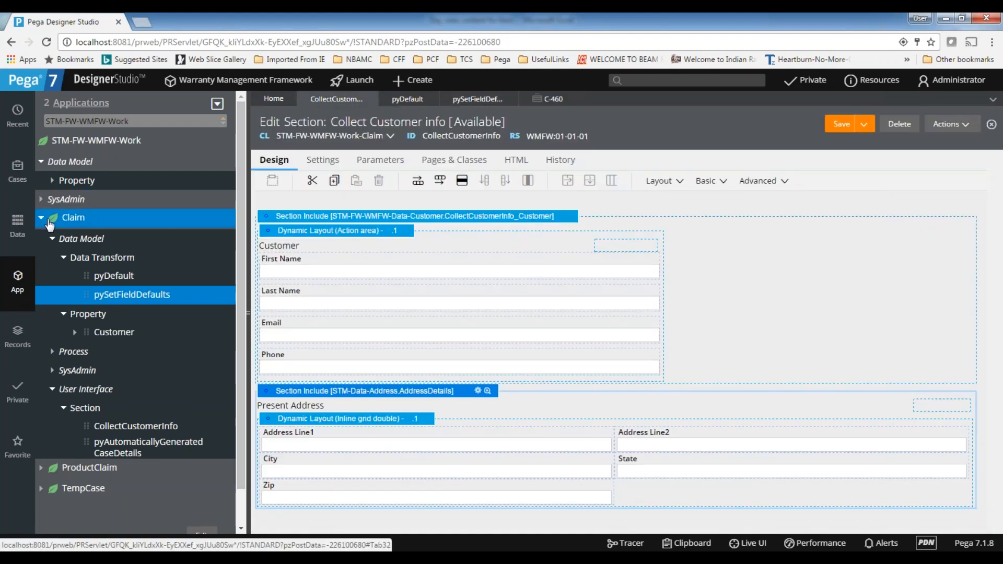
left_click(42, 219)
left_click(18, 170)
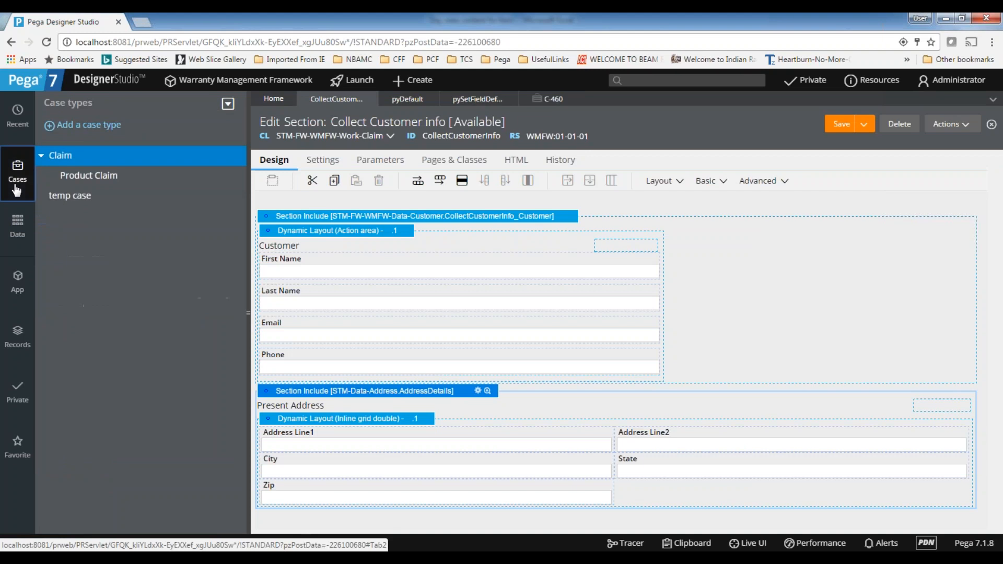
left_click(97, 175)
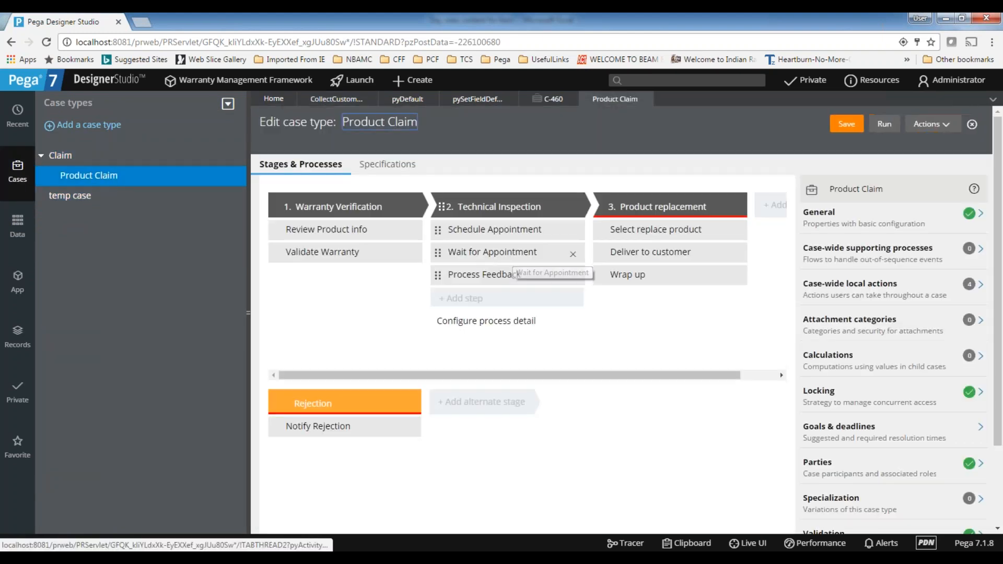
Review the reusable fields in the form configuration of the Deliver to customer step, then close it unchanged
left_click(674, 252)
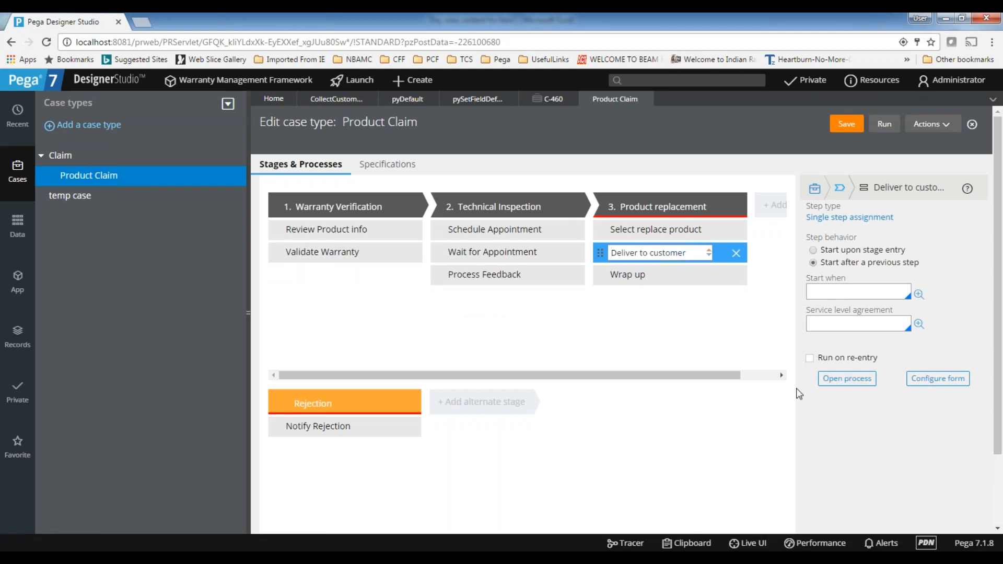
left_click(939, 382)
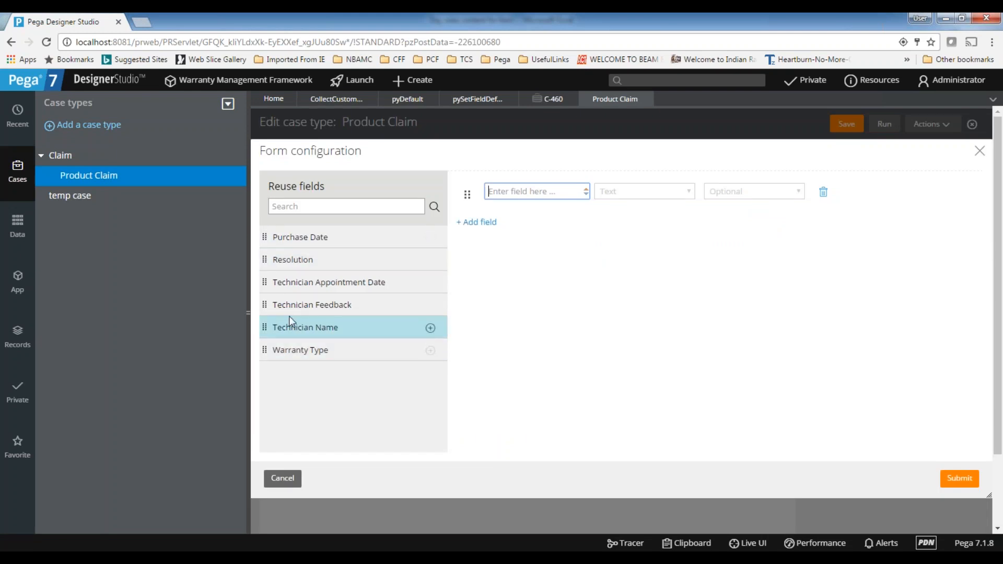
left_click(295, 204)
left_click(980, 152)
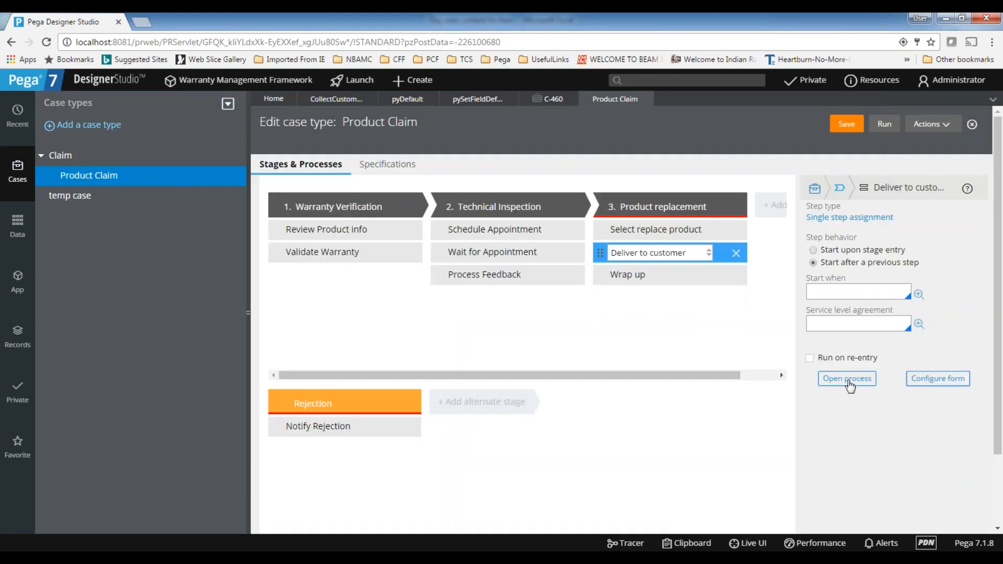
Open the Deliver to customer step's process and create the DeliverToCustomer flow action from its connector properties
left_click(674, 253)
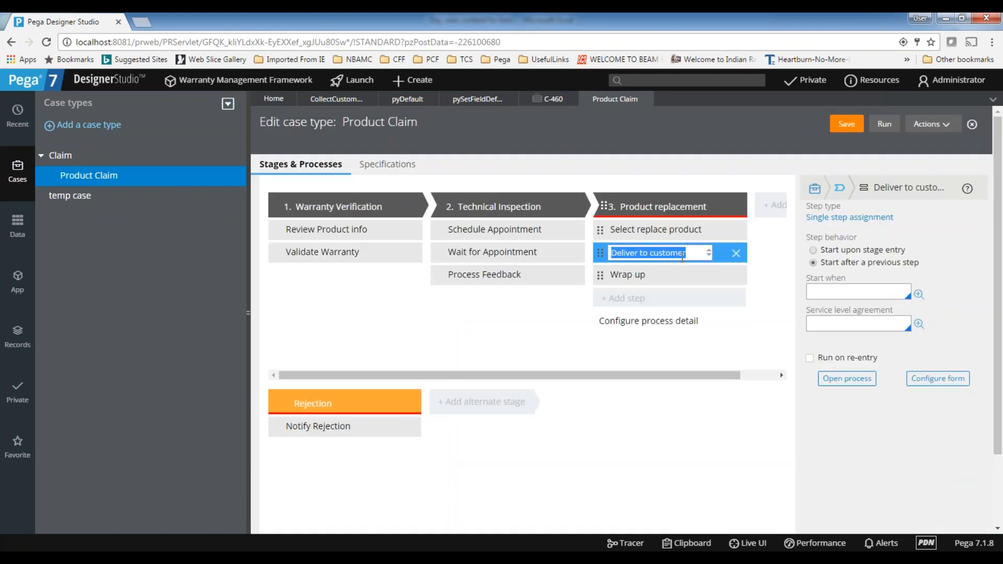
left_click(847, 378)
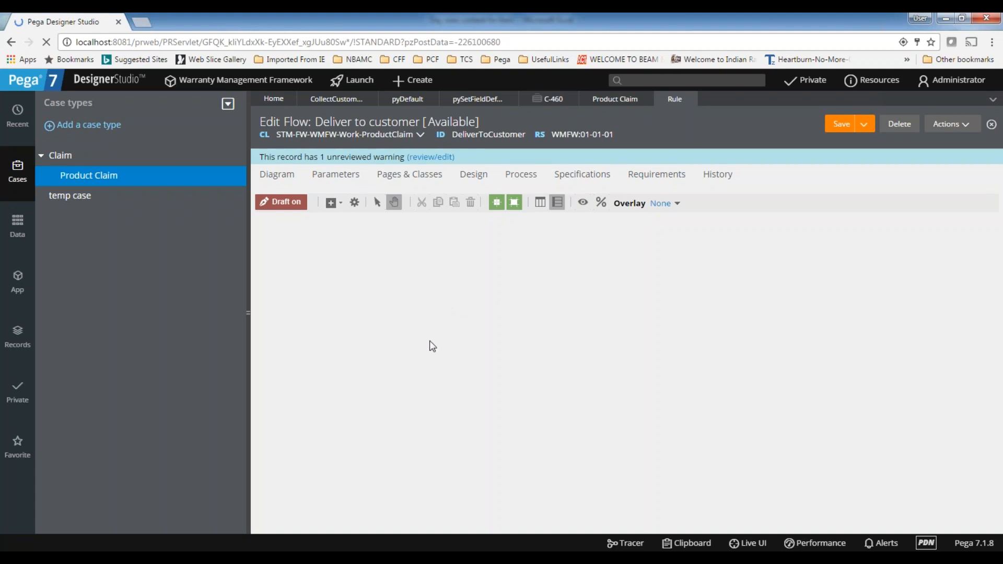
right_click(497, 268)
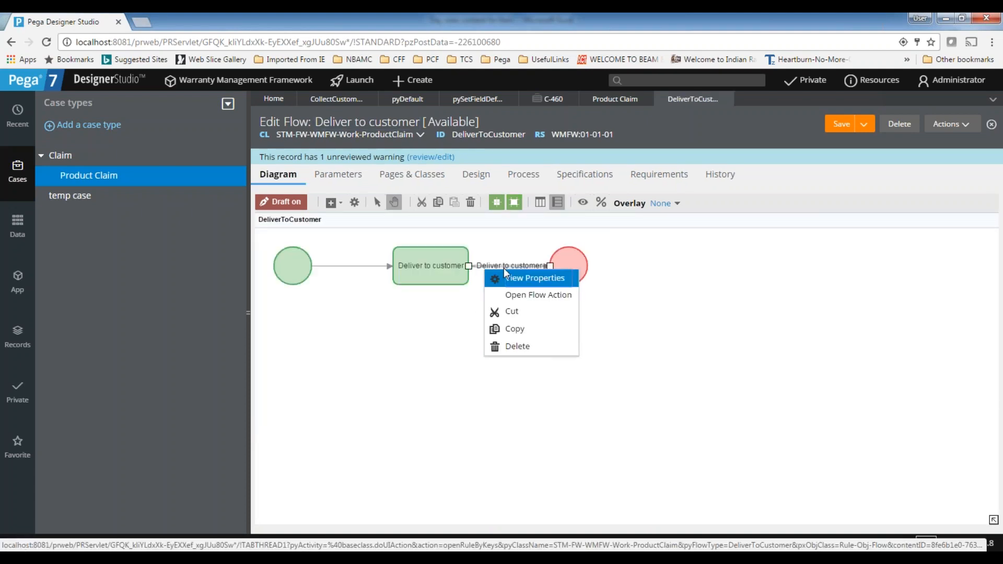
left_click(509, 272)
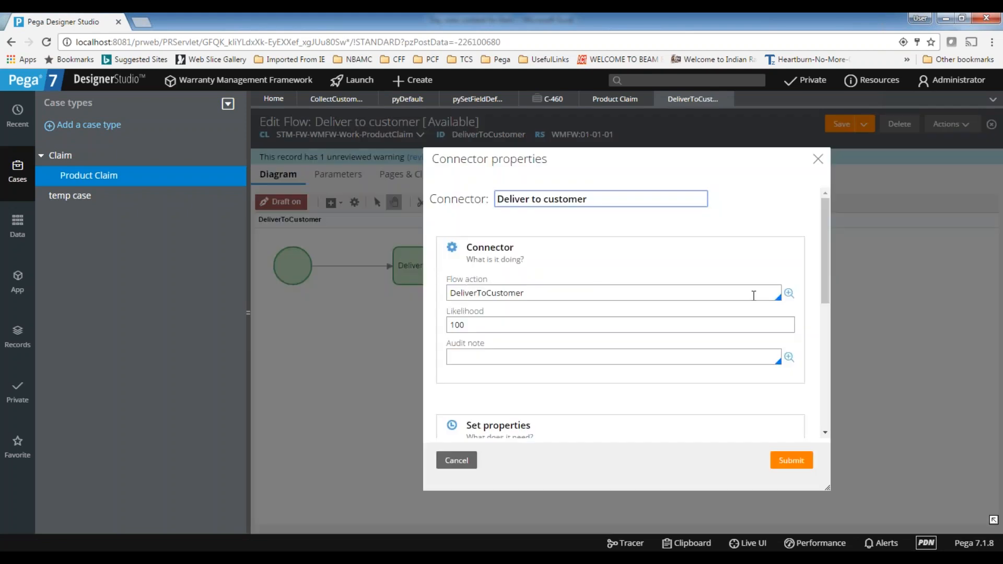
left_click(789, 294)
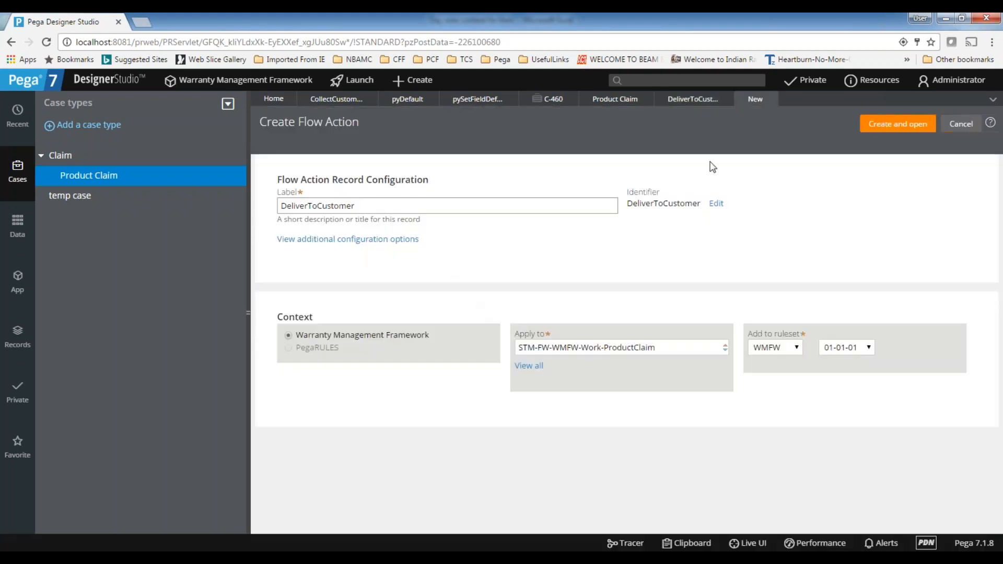
left_click(895, 125)
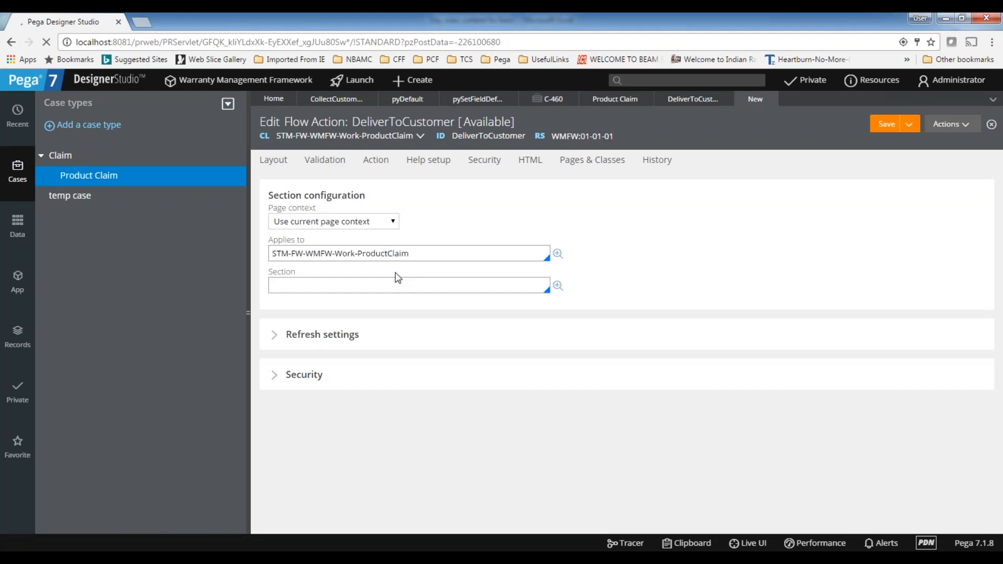
Set the flow action's section to DeliverToCustomer, then create and save that section in STM-FW-WMFW-Work-ProductClaim
left_click(312, 287)
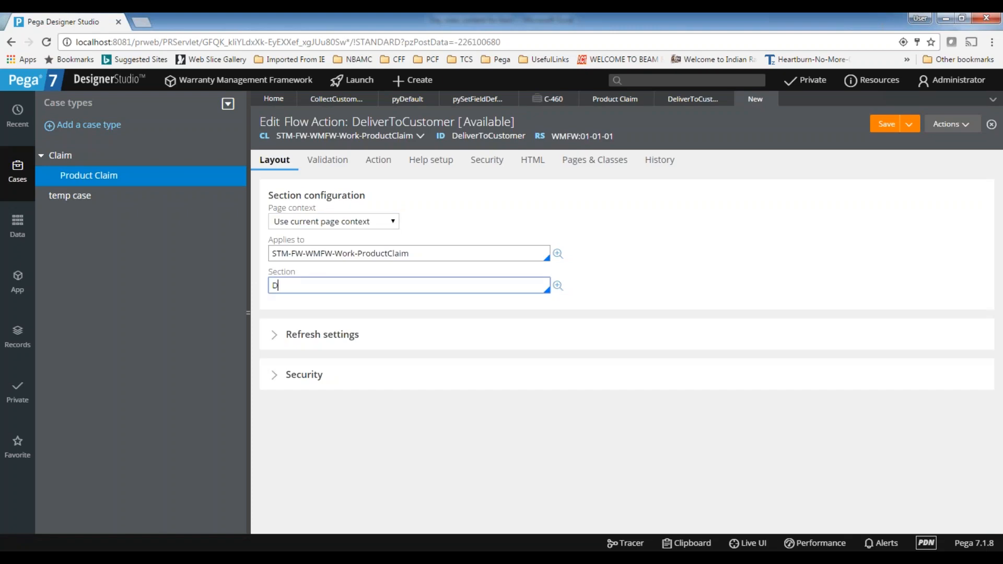
type("DeliverToCustomer")
left_click(558, 286)
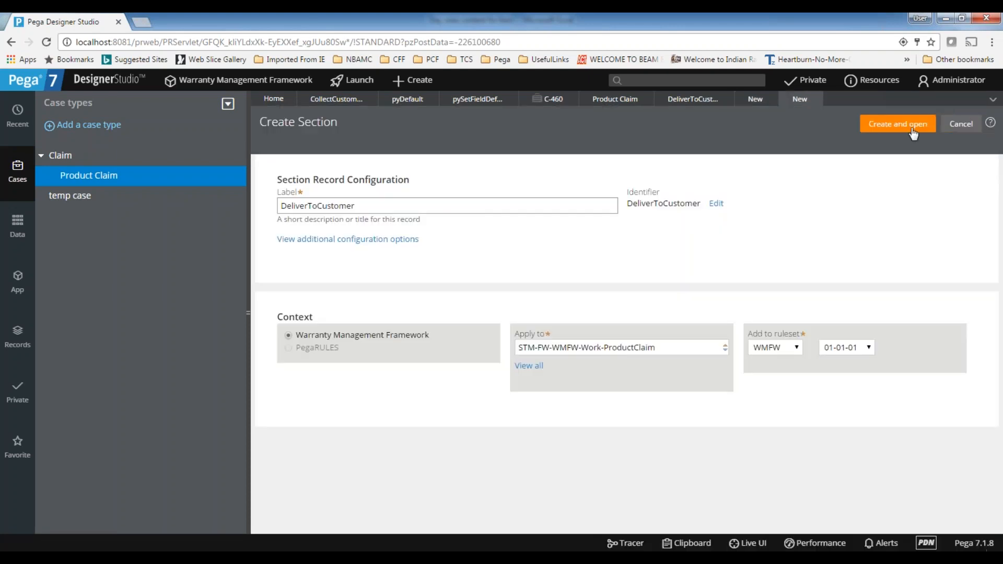
left_click(913, 132)
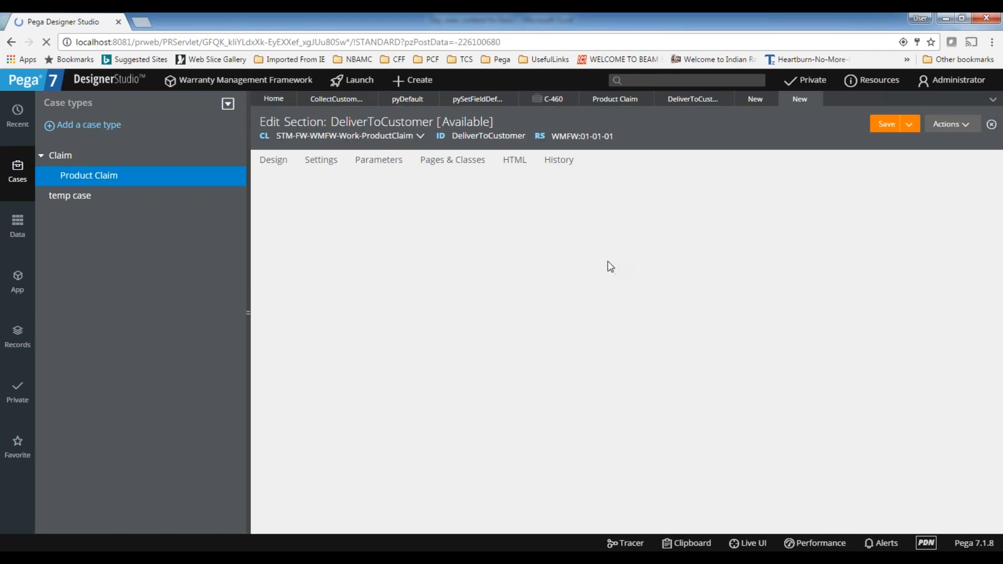
left_click(890, 128)
Save the DeliverToCustomer flow action and check its section reference
left_click(754, 102)
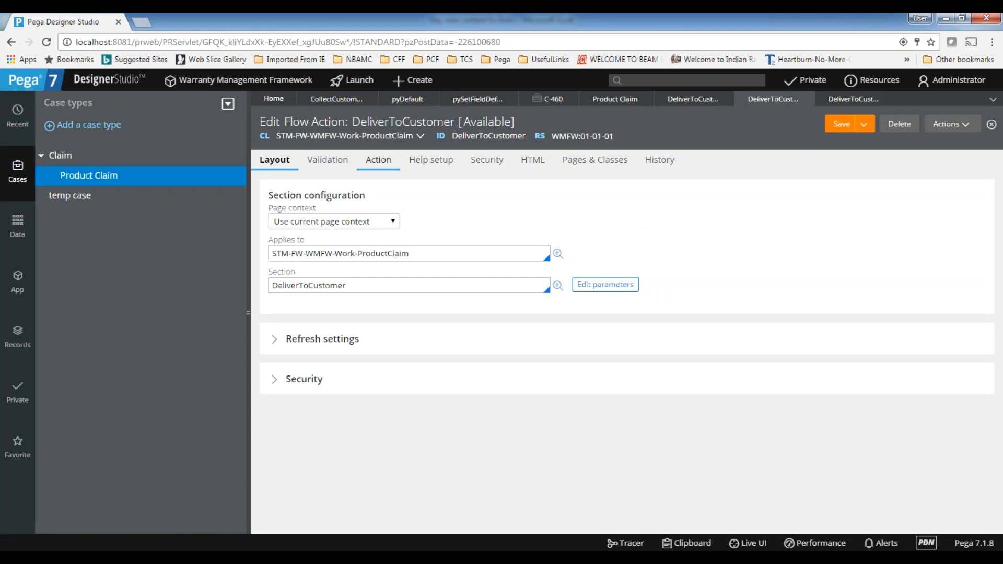
double_click(316, 286)
left_click(352, 286)
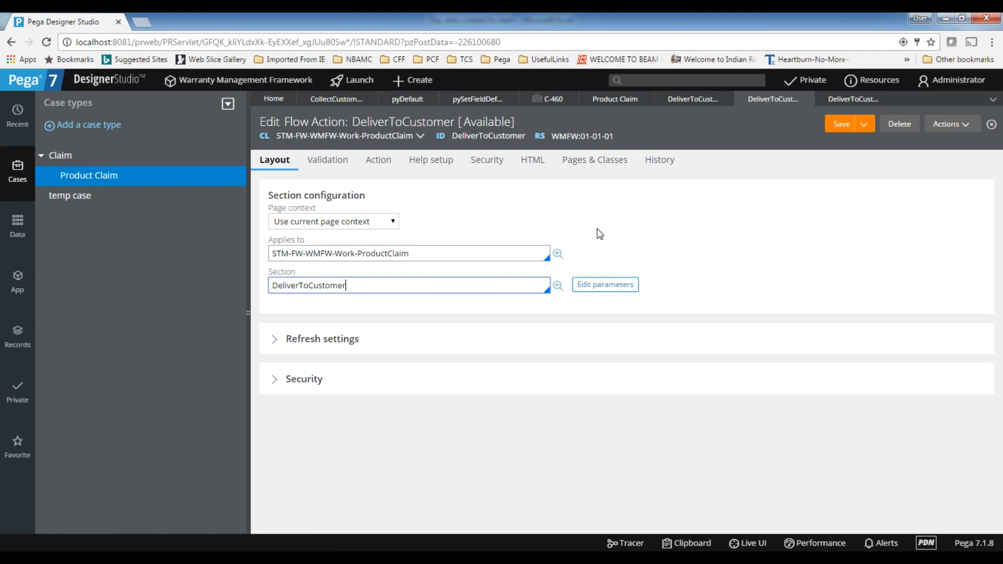
Add a section include below the default layout of the DeliverToCustomer section, with Use clipboard page as its page context
left_click(857, 103)
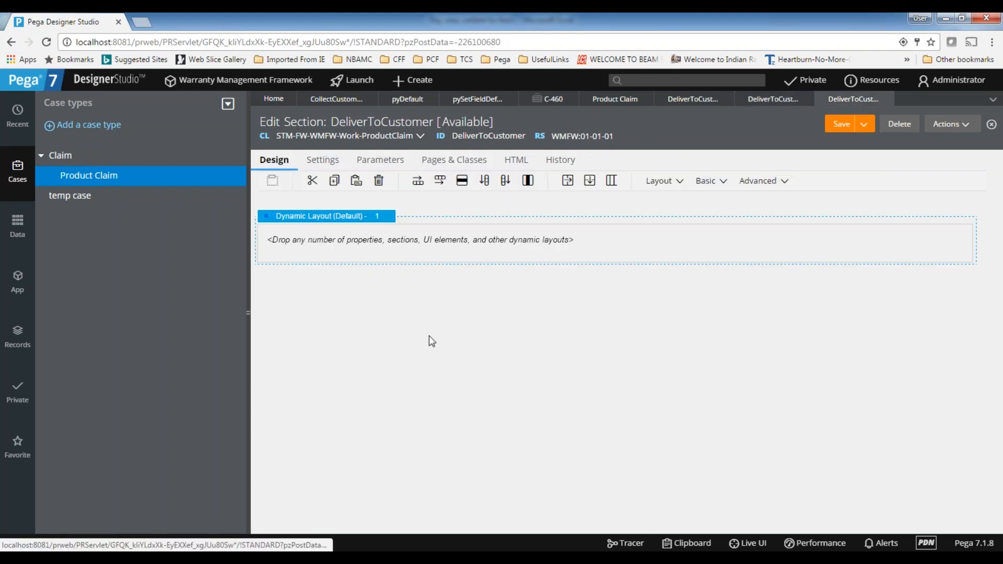
left_click(680, 181)
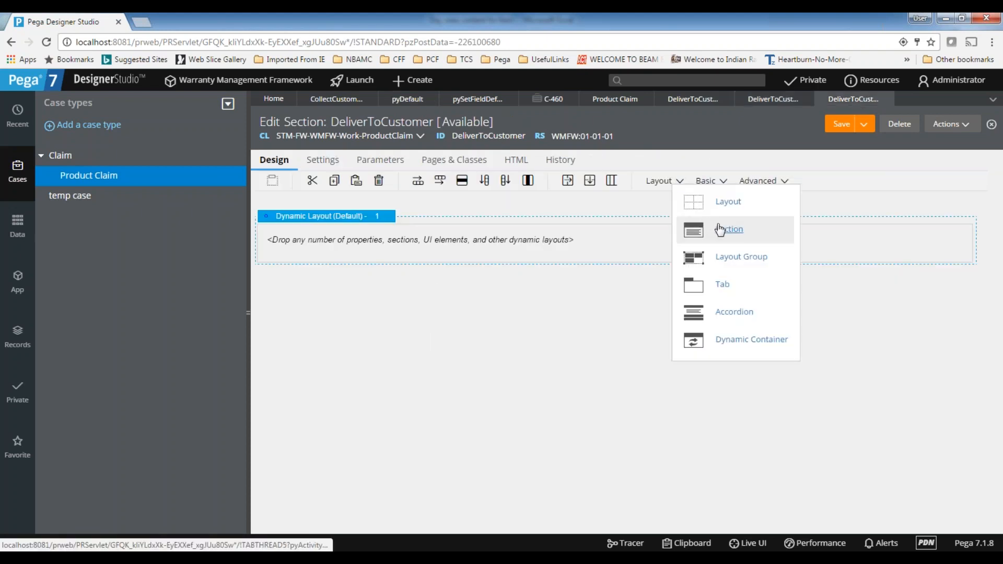
left_click_drag(721, 229, 422, 290)
left_click(645, 341)
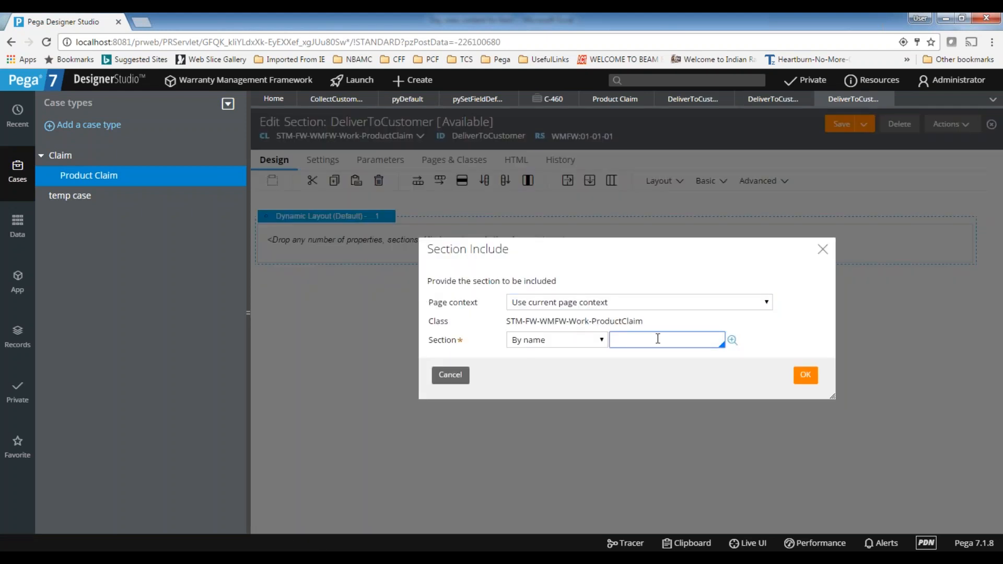
left_click(615, 308)
left_click(564, 334)
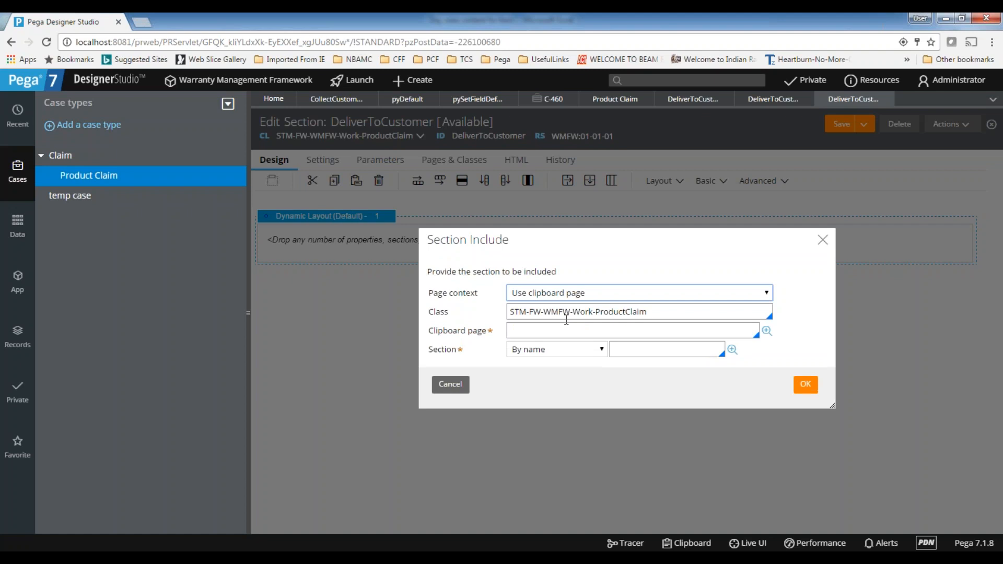
Set the section include's class to STM-data-address, its clipboard page to .AddressDetails and its section to AddressDetails
left_click_drag(532, 311, 707, 311)
type("data")
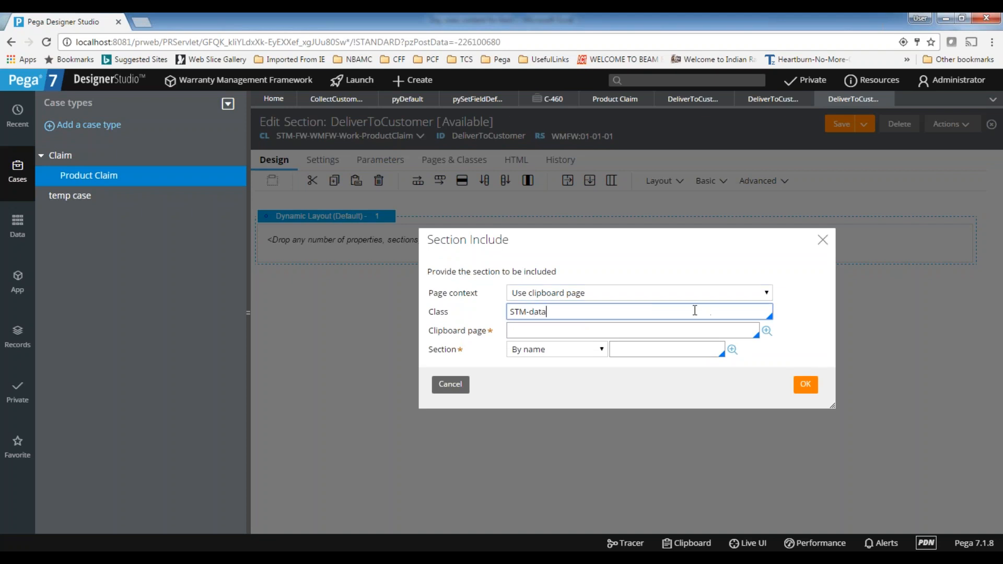
type("-address")
left_click(604, 328)
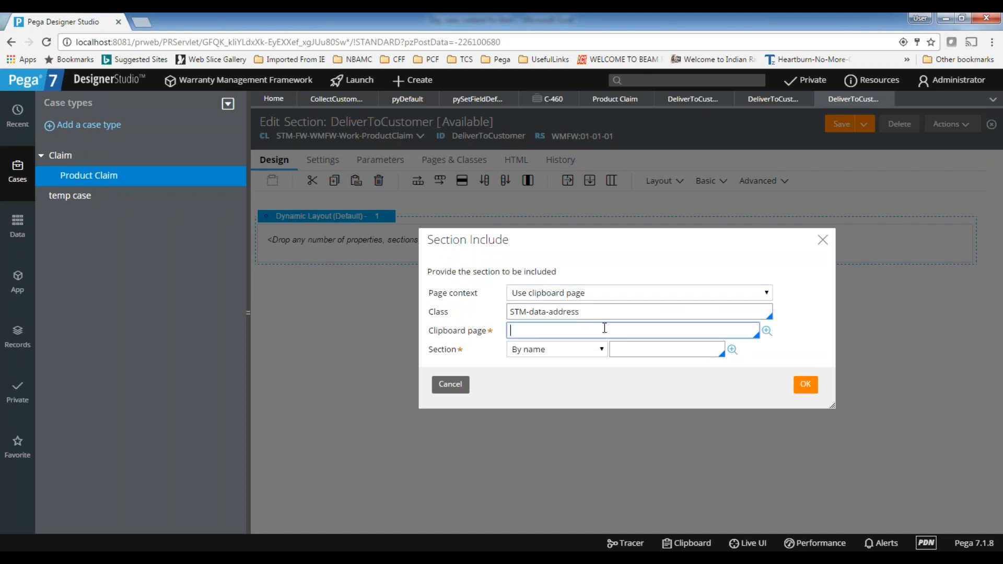
type(".")
left_click(551, 356)
left_click(630, 350)
left_click(645, 376)
left_click(804, 385)
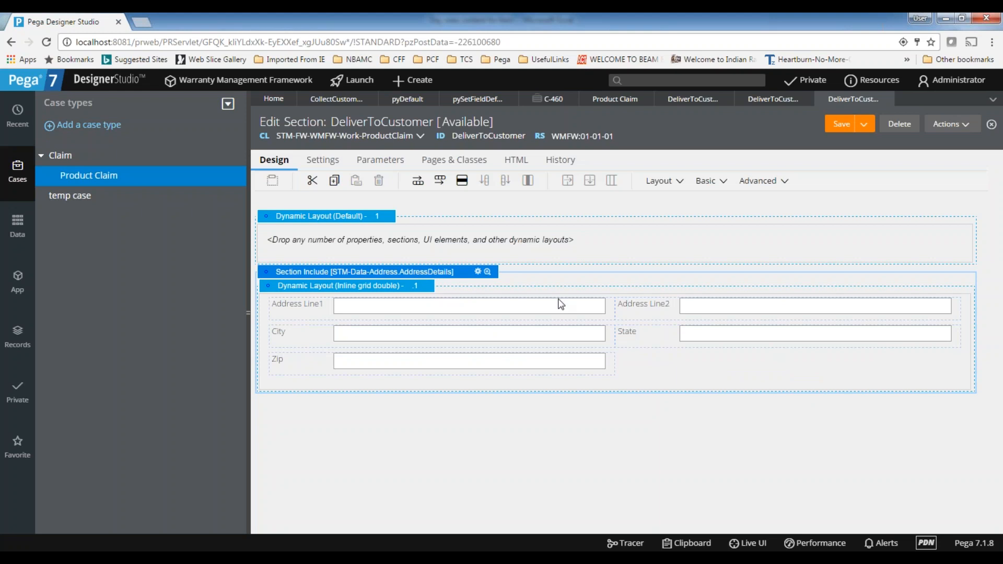
Display a header and title on the included address section and set the title text to Delivery Address
double_click(561, 304)
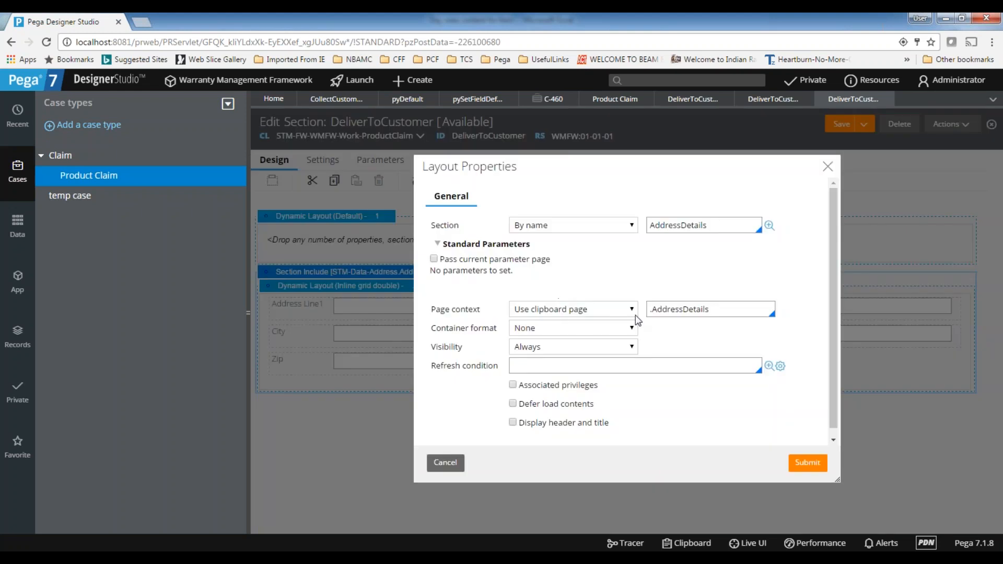
left_click(513, 423)
scroll(531, 397, "down", 3)
left_click(649, 349)
double_click(649, 349)
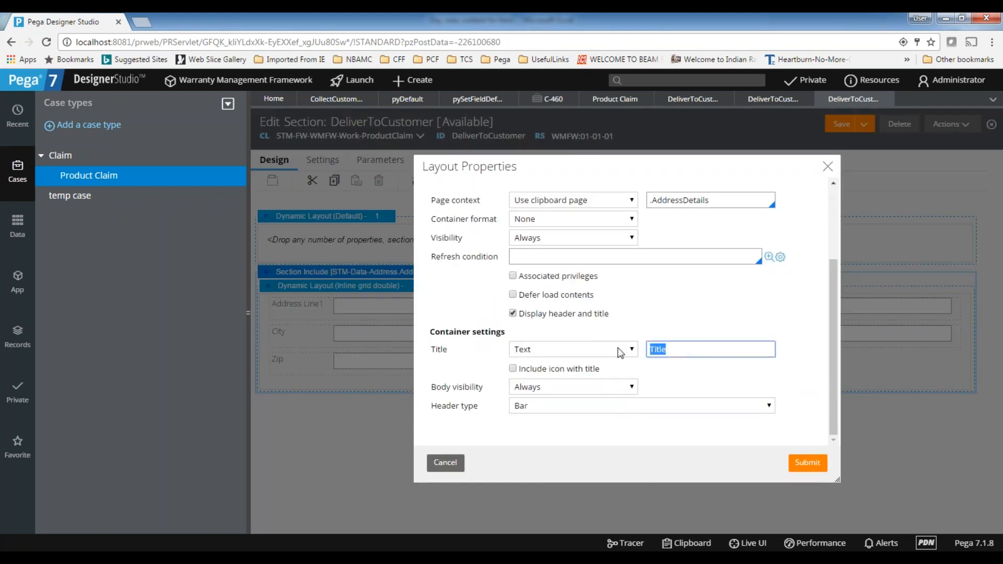
type("Delivery Address")
left_click(799, 458)
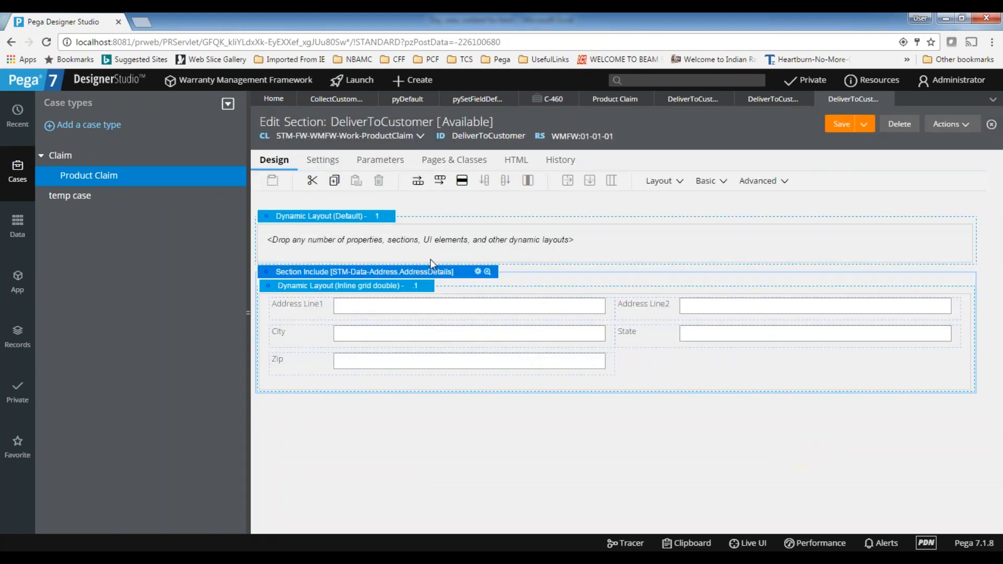
Delete the empty default dynamic layout, then save and close the DeliverToCustomer section
left_click(586, 221)
key("Delete")
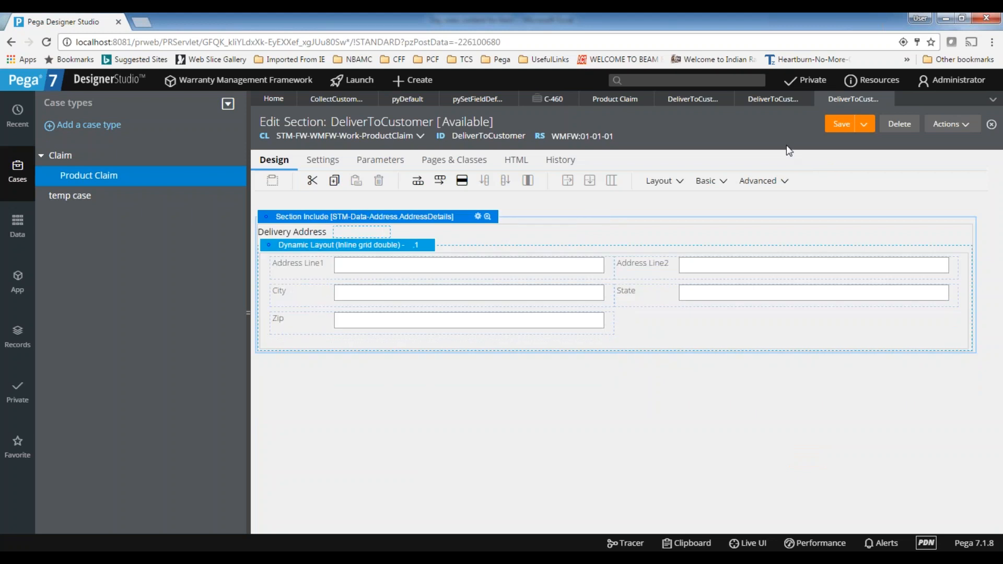
left_click(844, 132)
left_click(888, 98)
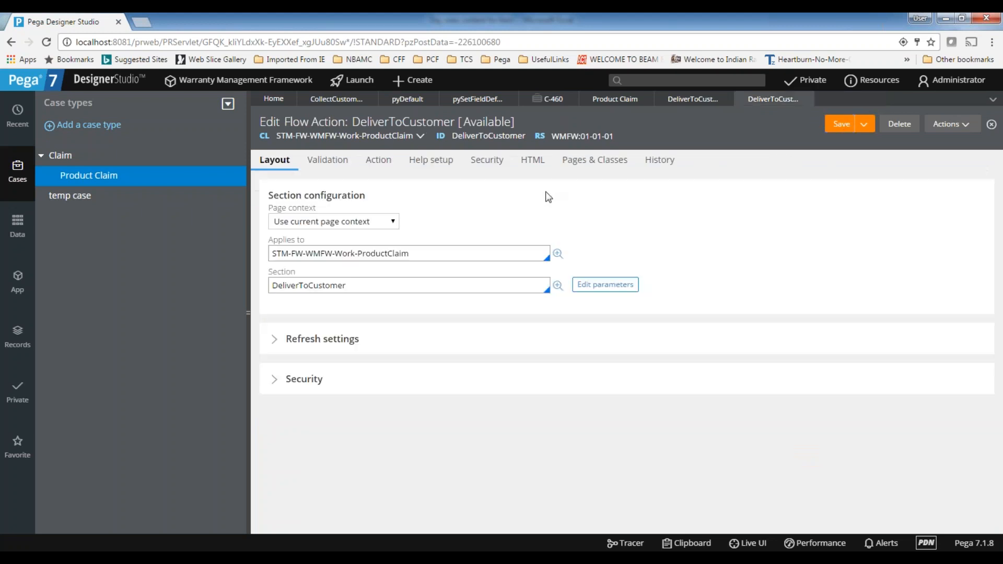
Close the DeliverToCustomer flow action and save the Product Claim case type
left_click(809, 100)
left_click(790, 460)
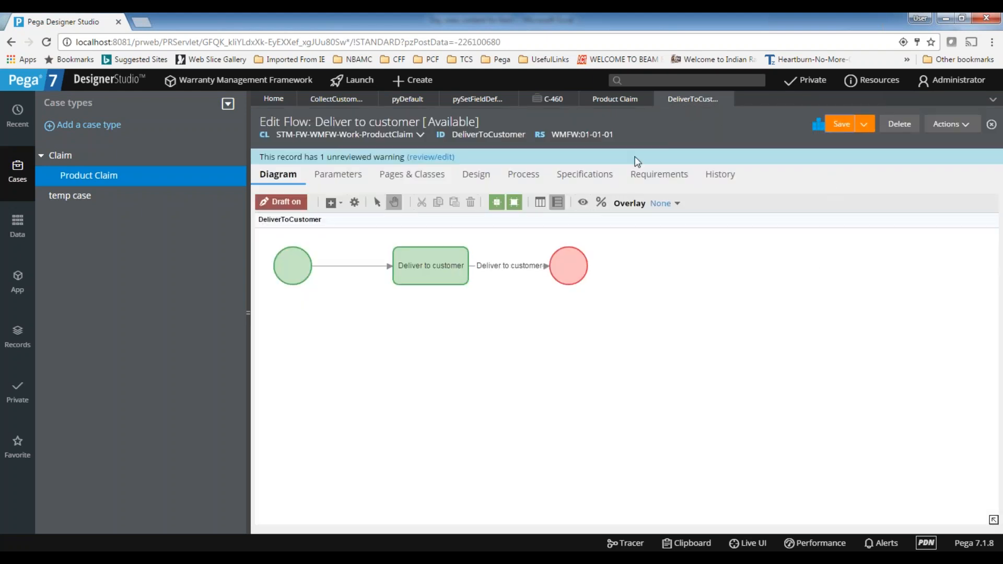
left_click(614, 100)
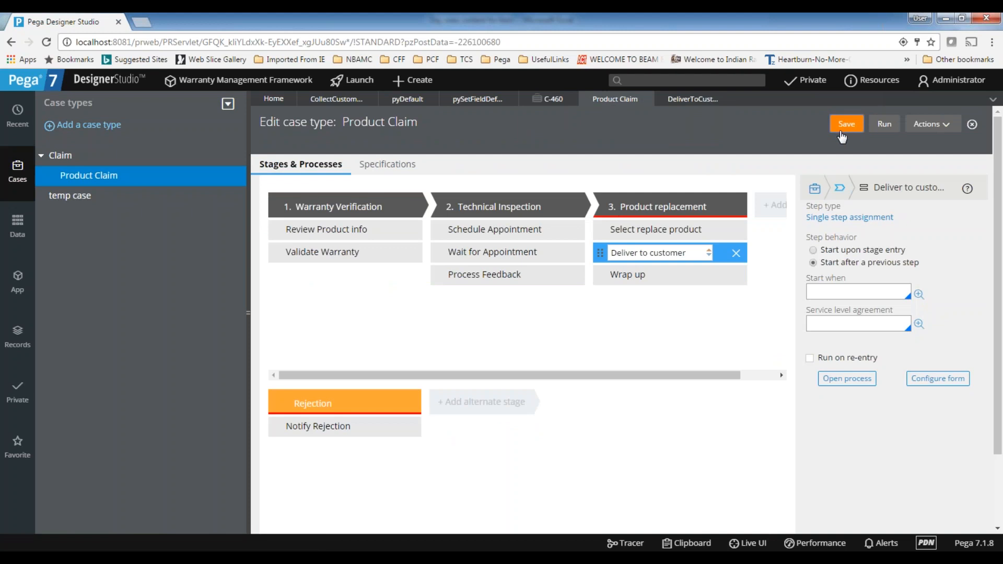
left_click(843, 130)
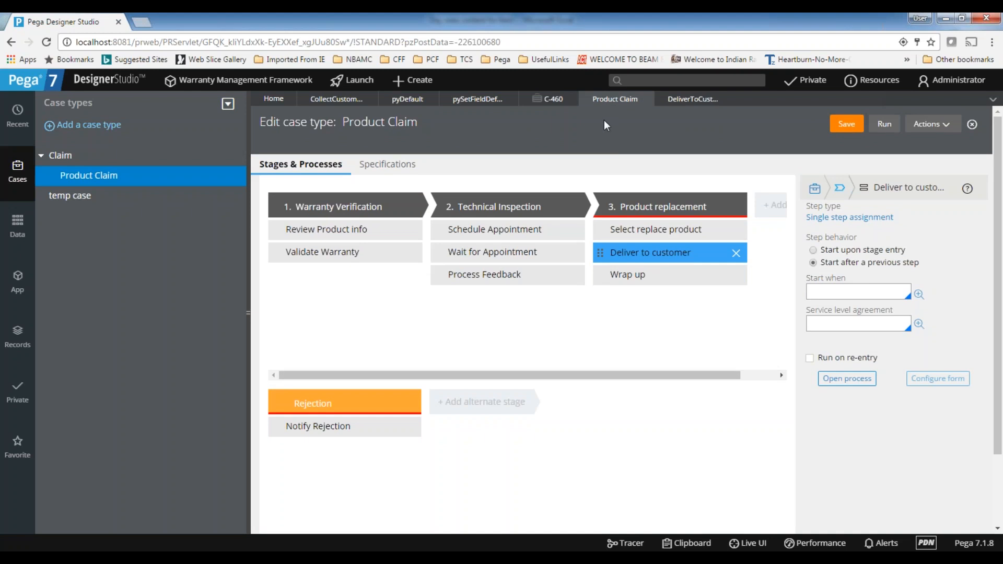
Close all open records, including the C-460 claim, the Product Claim case type and the Deliver to customer flow
mouse_move(656, 290)
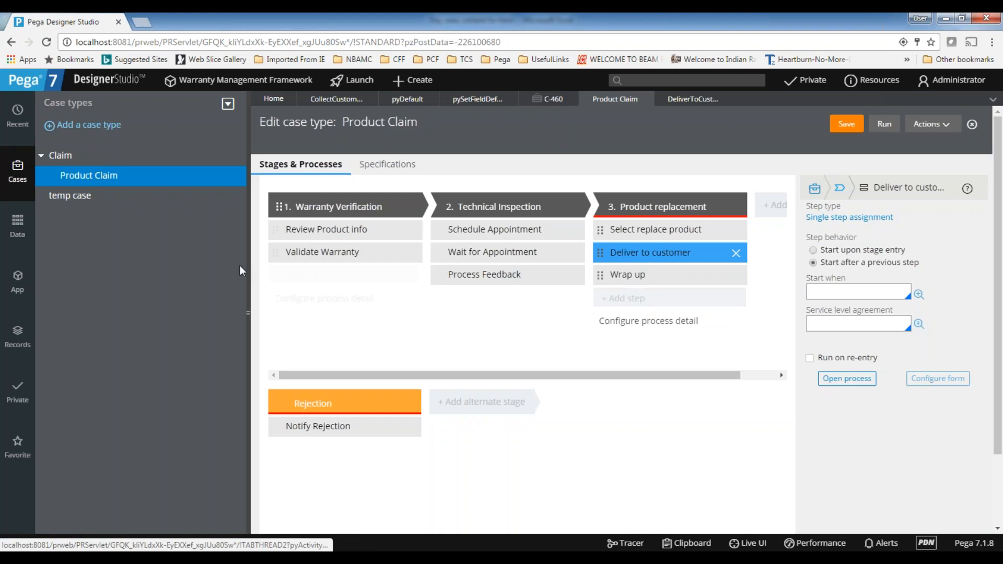
left_click(312, 230)
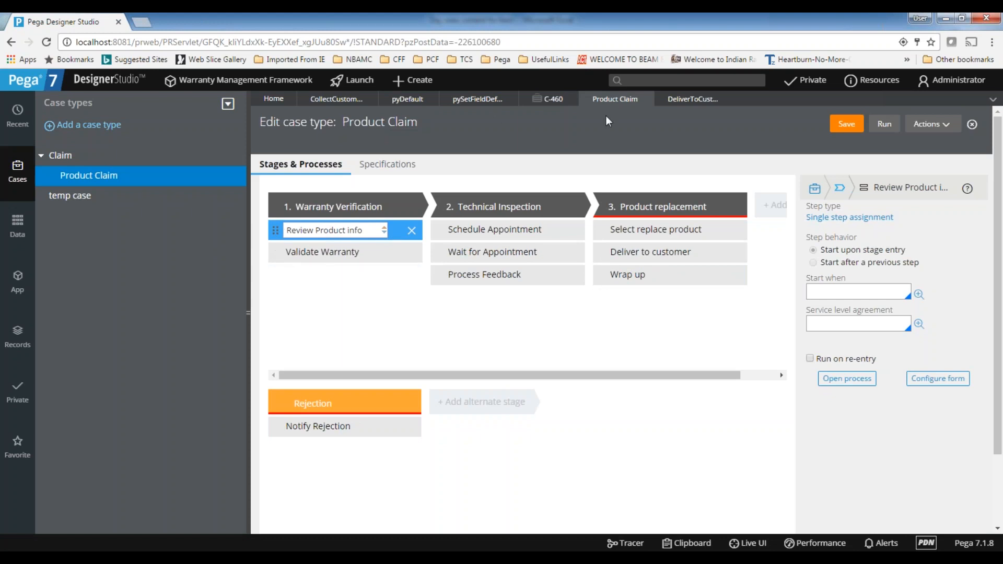
left_click(553, 99)
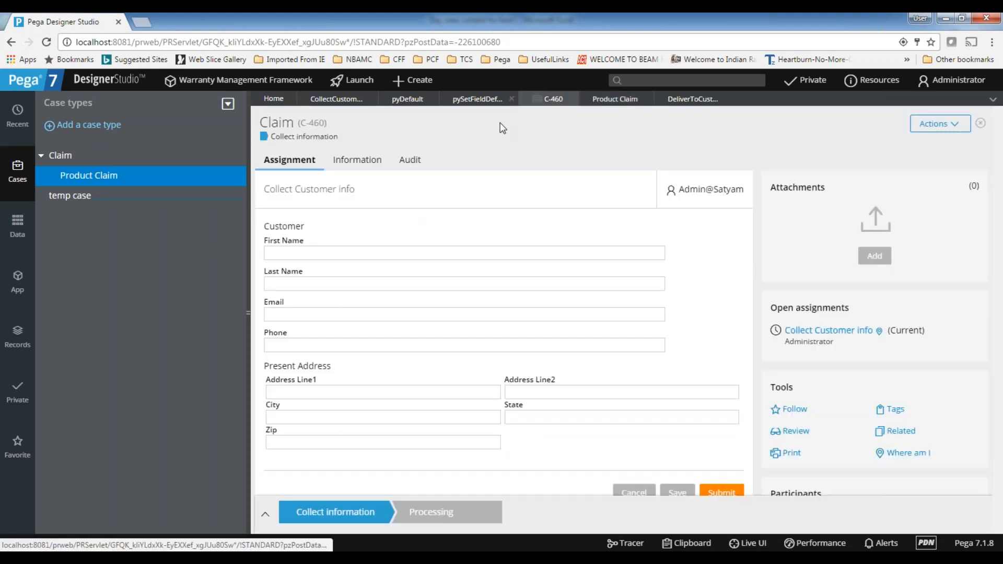
left_click(573, 99)
left_click(511, 99)
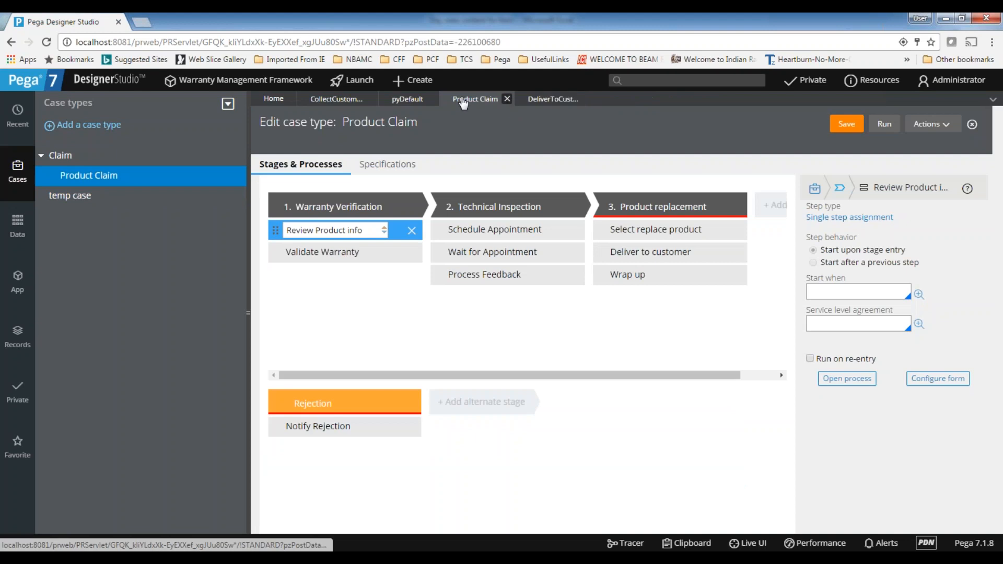
left_click(431, 99)
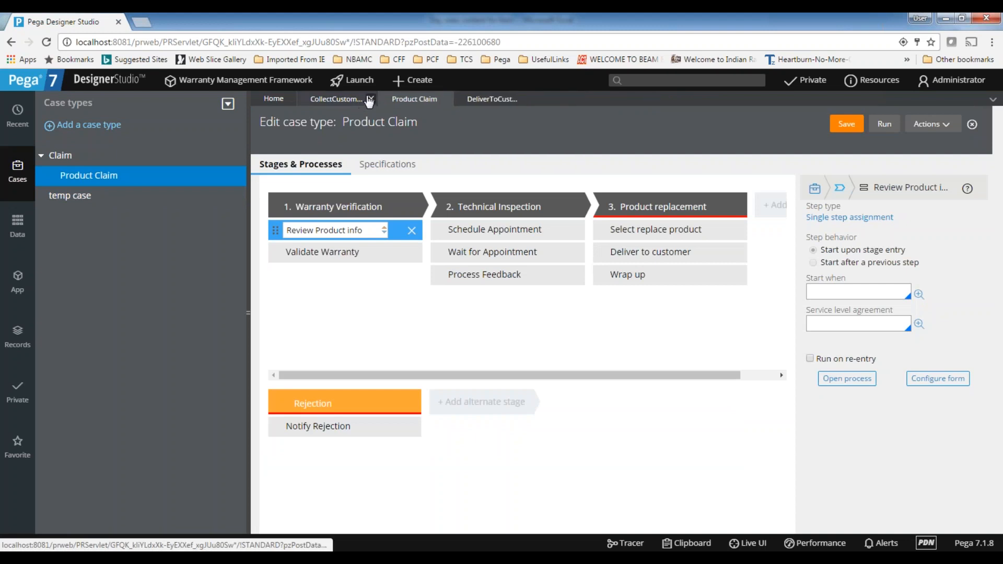
left_click(365, 100)
left_click(365, 99)
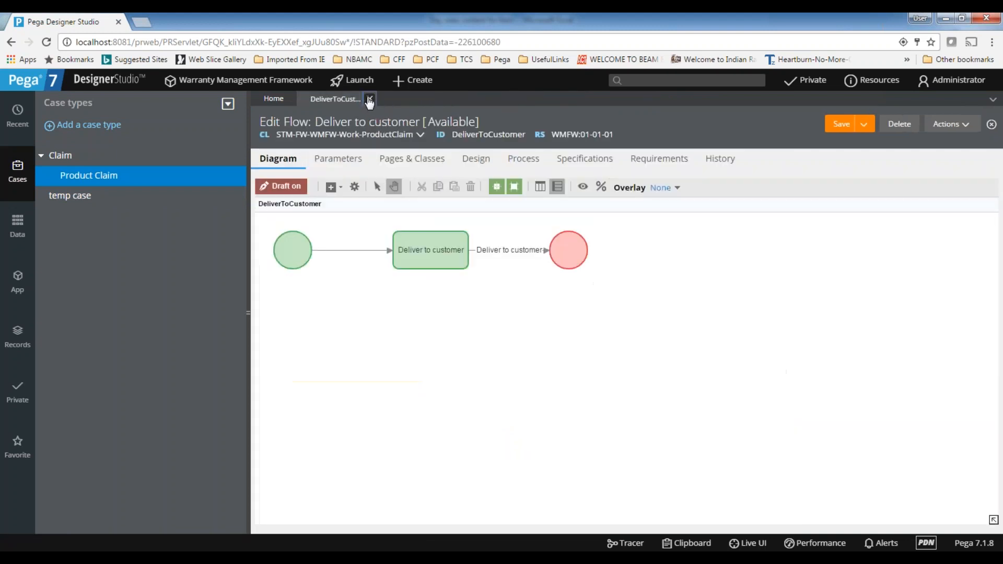
left_click(365, 99)
Open the application's class list and start a new section record for the STM-FW-WMFW-Work class
left_click(17, 282)
left_click(93, 163)
left_click(109, 145)
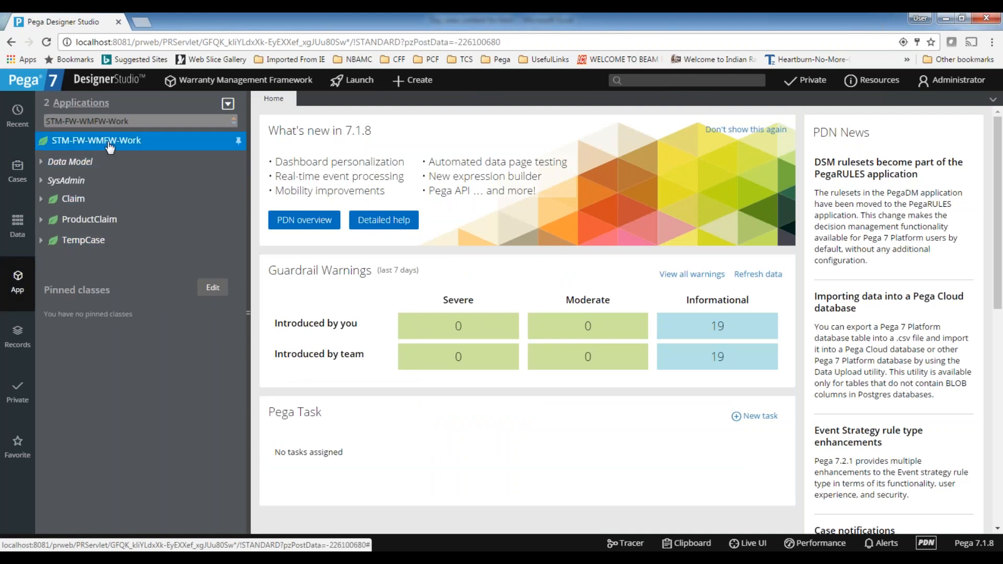
right_click(110, 147)
mouse_move(74, 176)
mouse_move(216, 373)
left_click(264, 471)
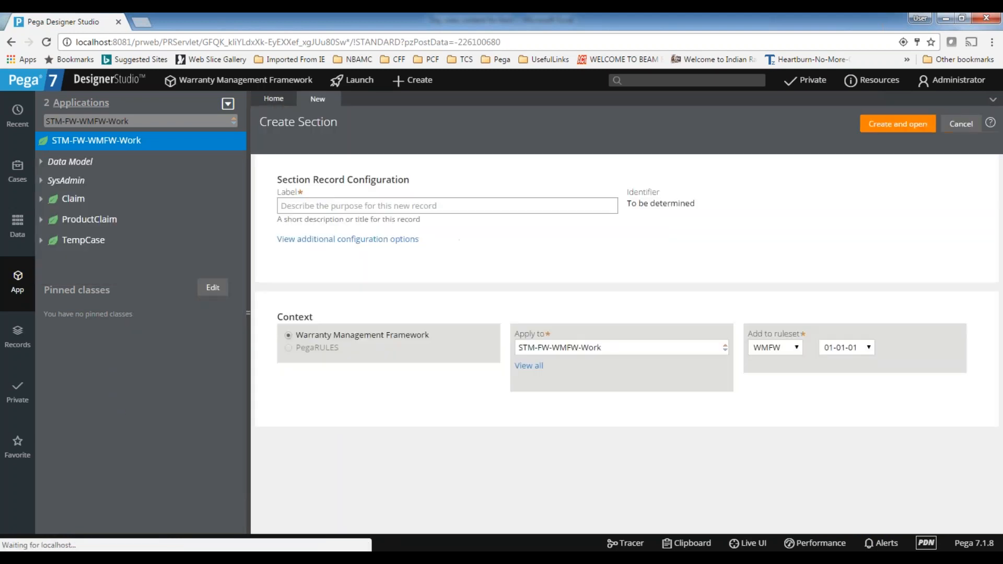
Label the new section "Section walk through" and create it in the WMFW 01-01-01 ruleset
left_click(324, 207)
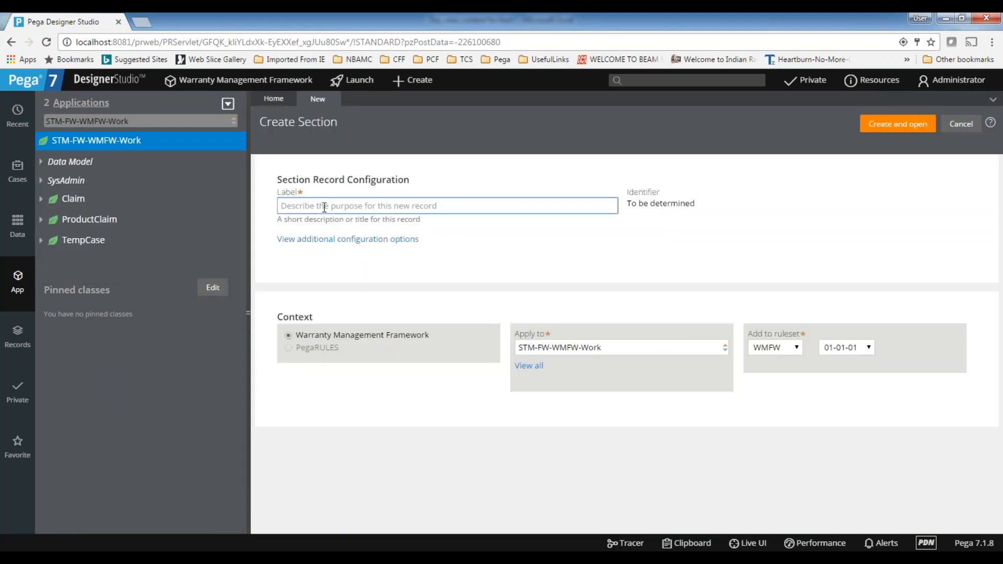
type("Section walk through")
key("BackSpace")
key("BackSpace")
key("BackSpace")
key("BackSpace")
key("BackSpace")
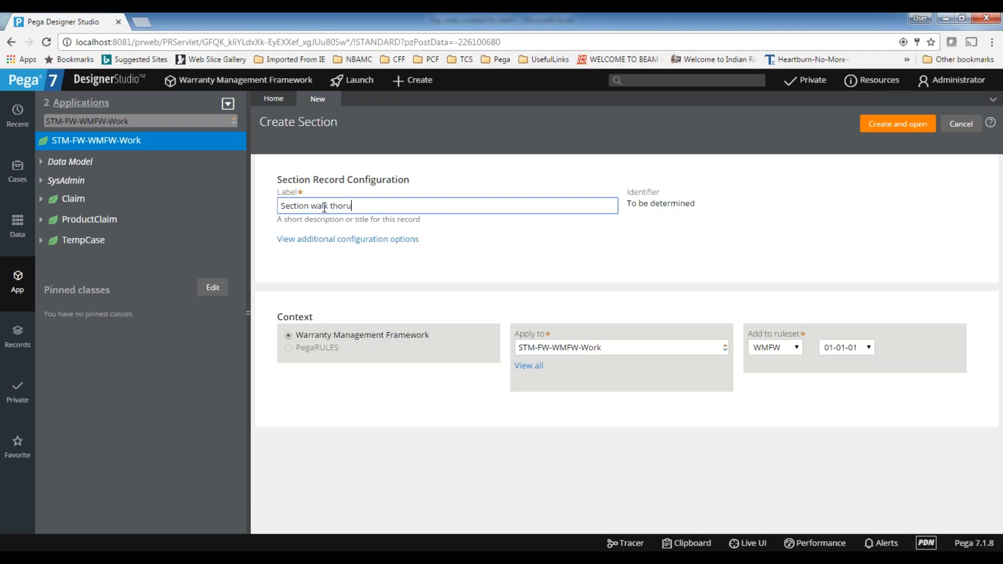
type("rough")
left_click(667, 275)
left_click(887, 123)
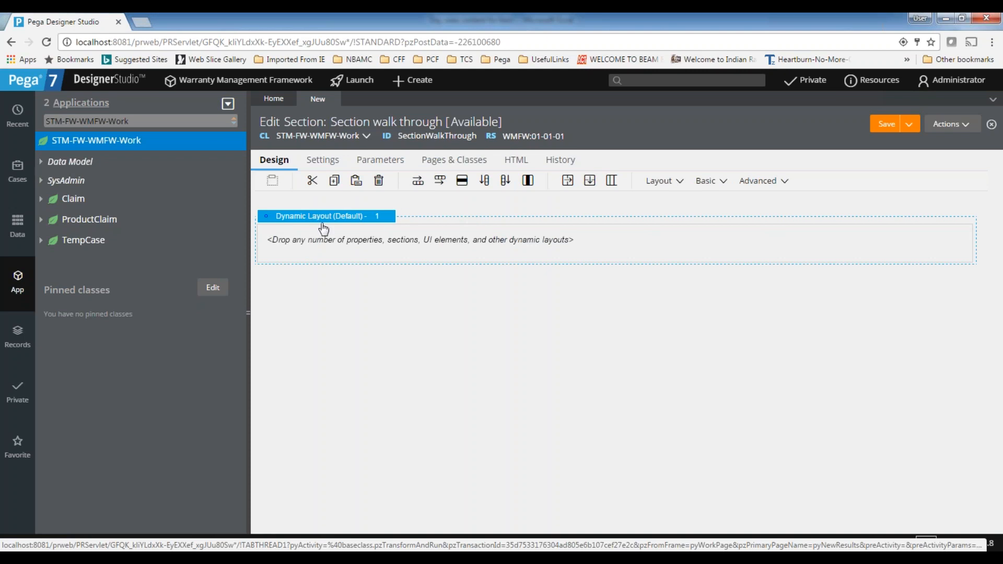
Switch to the Excel workbook "Day wise content for 6am" and enter "layout" in cell B11 of sheet D10
key("alt+Tab")
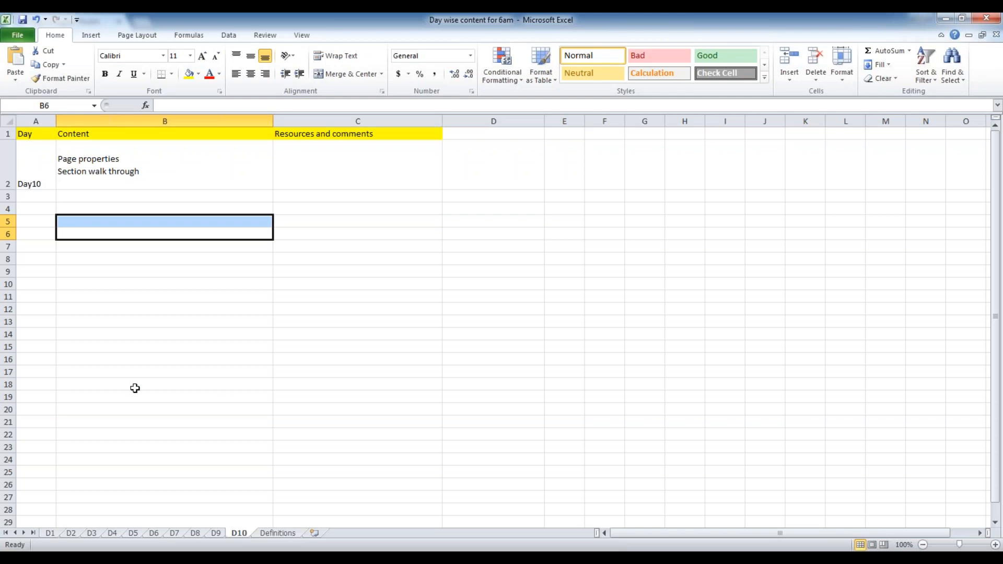
double_click(139, 300)
type("layout")
key("Tab")
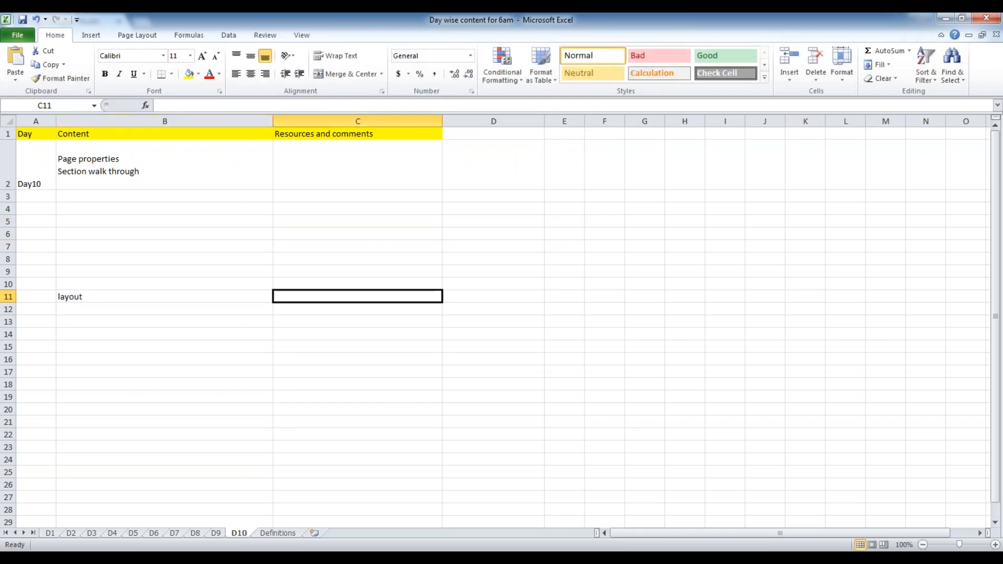
Enter "how do you want to align the elements" in cell C11, then switch back to Pega Designer Studio
type("aligin")
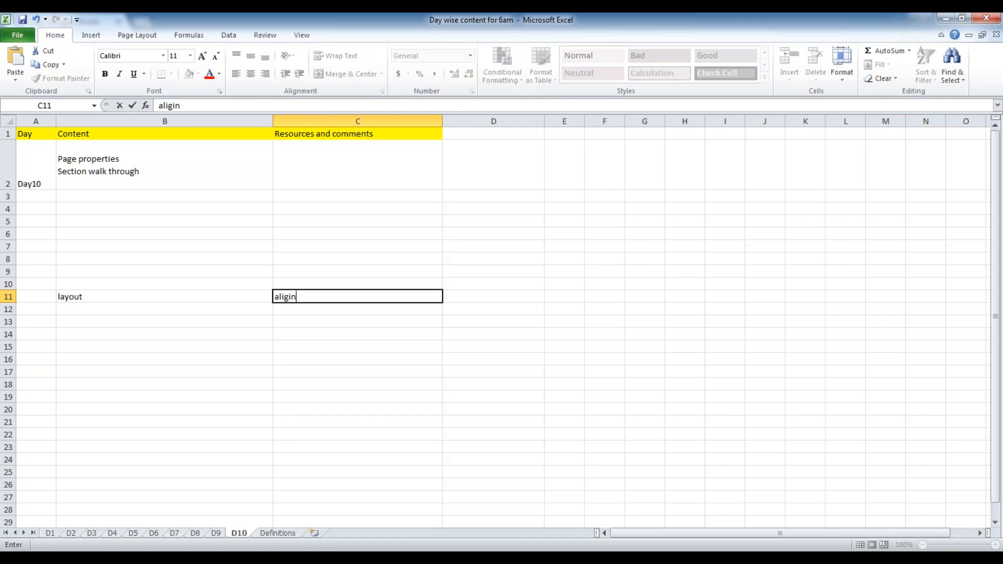
key("BackSpace")
key("BackSpace")
key("BackSpace")
key("BackSpace")
key("BackSpace")
key("BackSpace")
type("how do")
type(" you")
type(" wan")
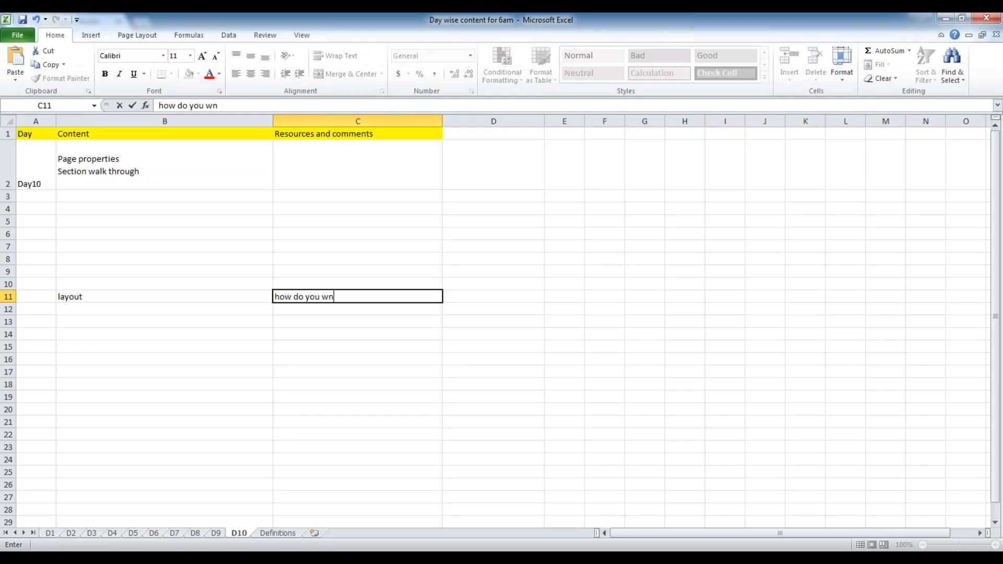
type("t to align the elements")
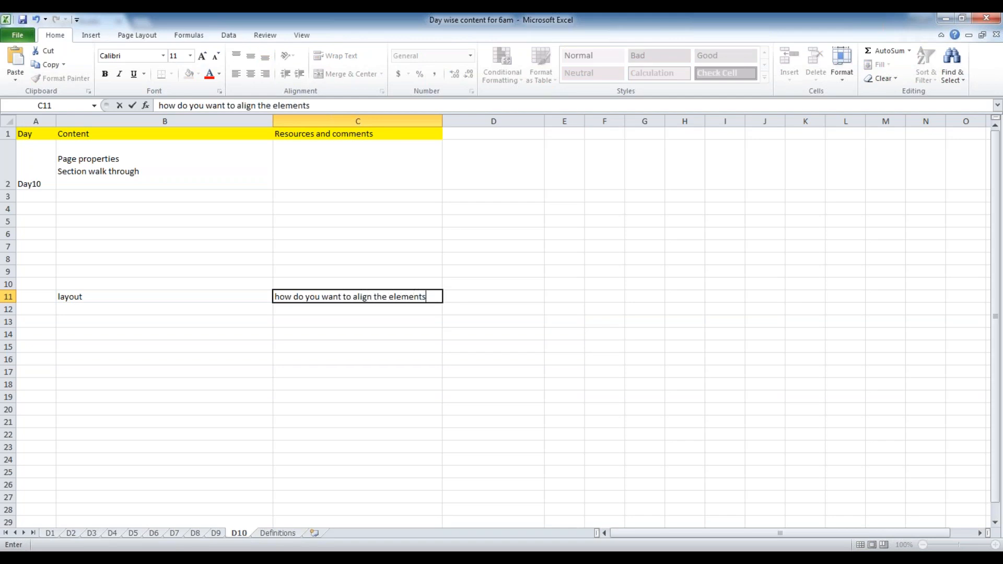
left_click(346, 411)
left_click(381, 297)
double_click(381, 296)
key("alt+Tab")
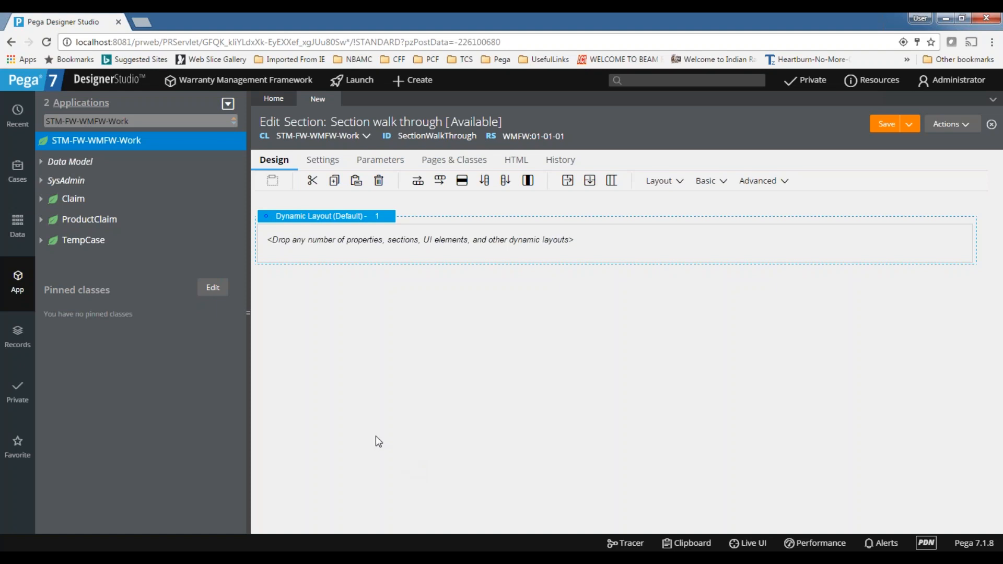
Save the Section walk through section and launch the Case Manager portal
left_click(419, 255)
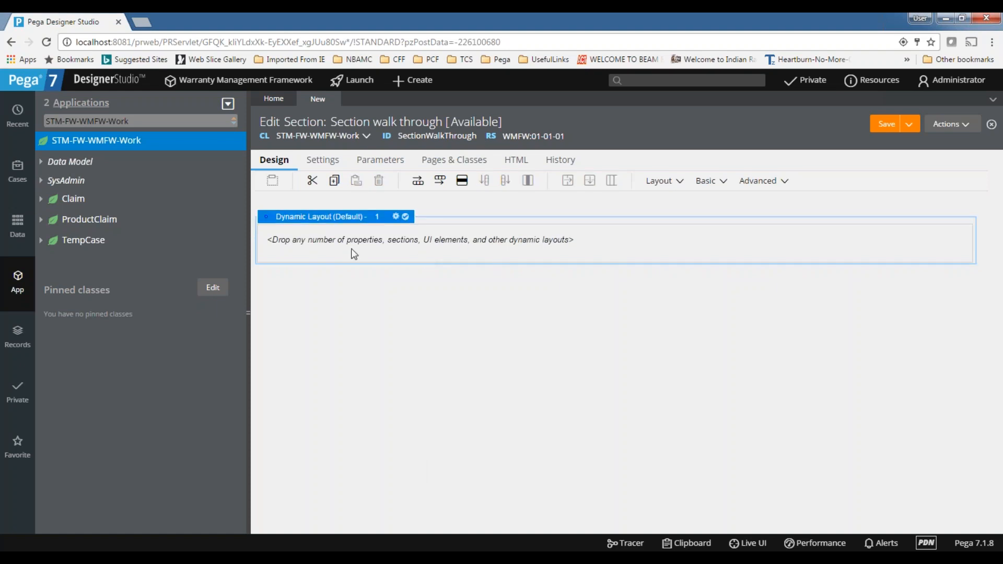
left_click(892, 131)
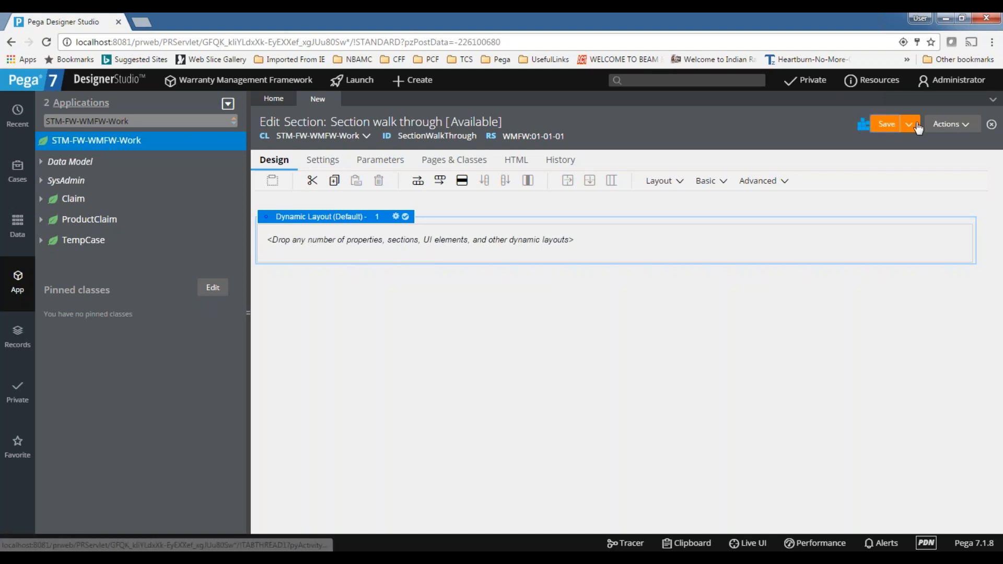
left_click(366, 83)
left_click(366, 100)
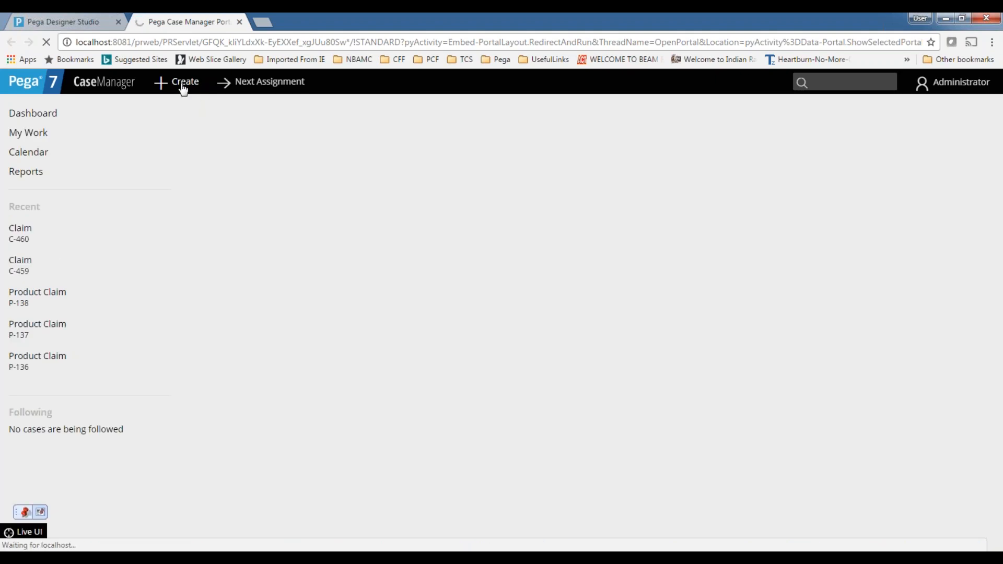
Create a new Claim case in the Case Manager portal
left_click(63, 13)
left_click(188, 14)
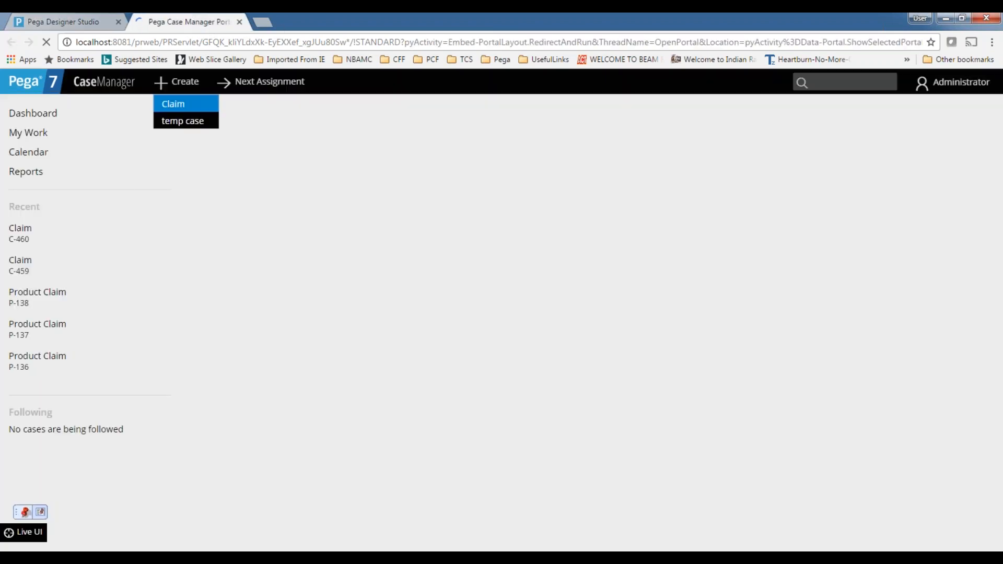
left_click(187, 119)
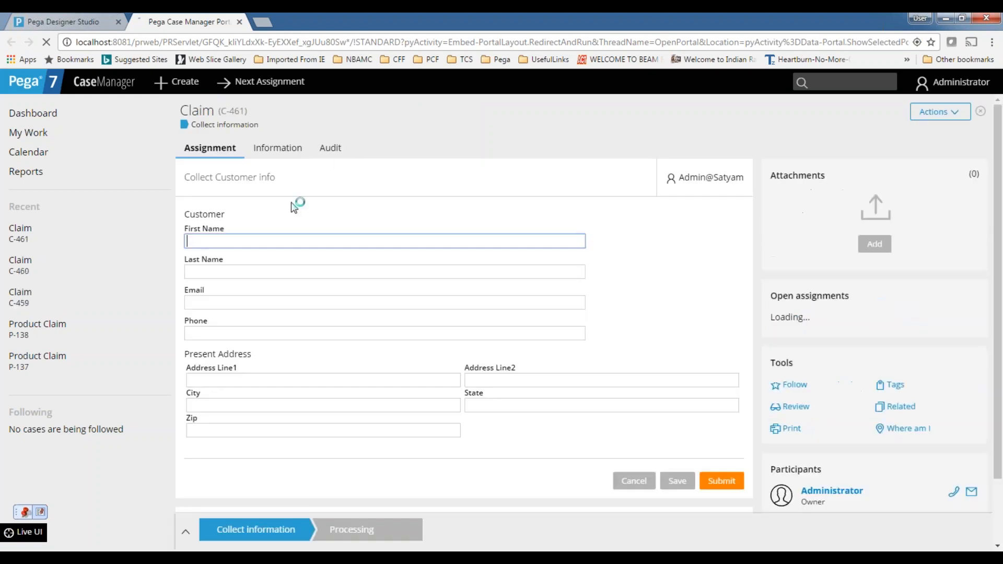
Compare how the claim's customer and Present Address fields are arranged in a narrow browser window and at full size
left_click(246, 381)
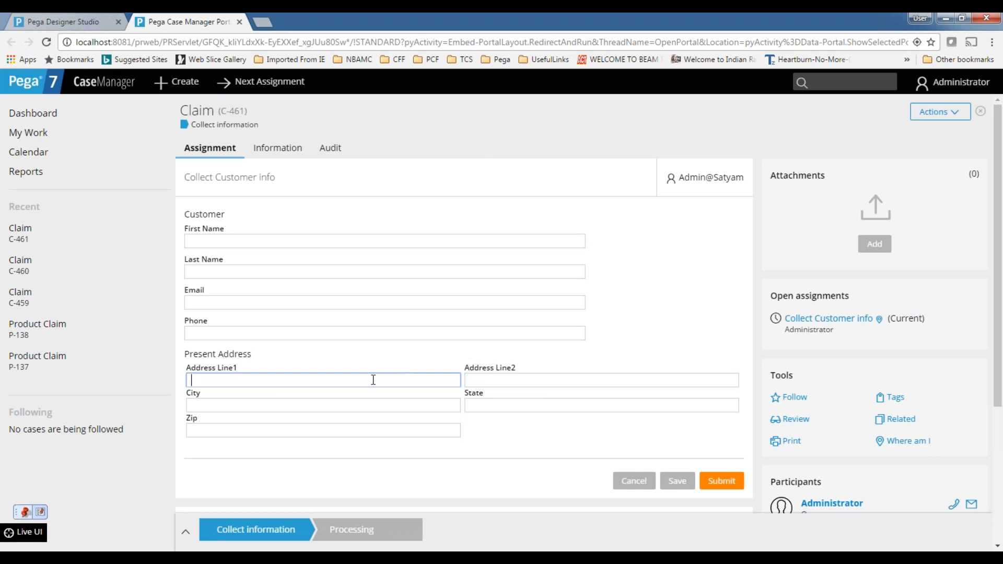
scroll(429, 386, "down", 1)
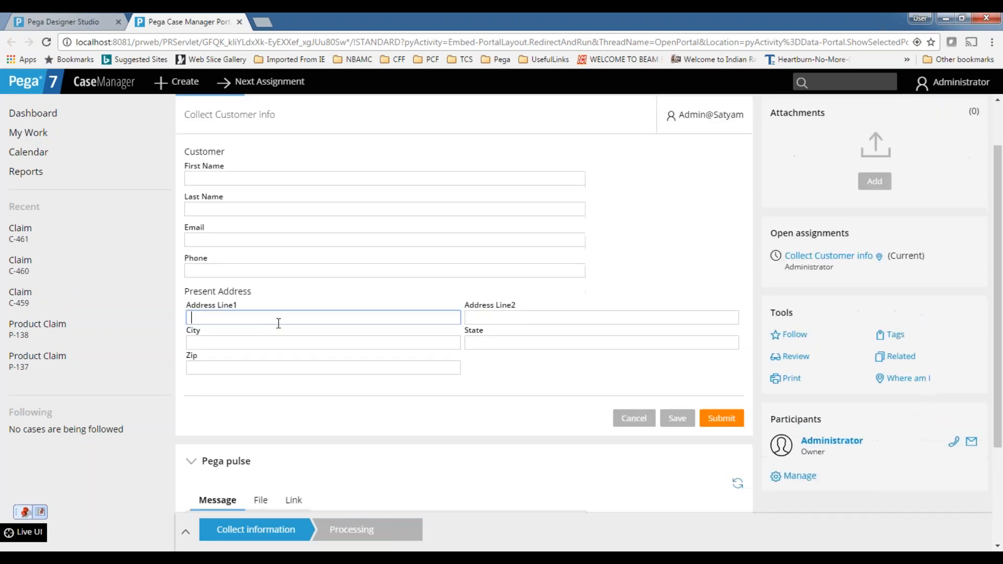
left_click(499, 320)
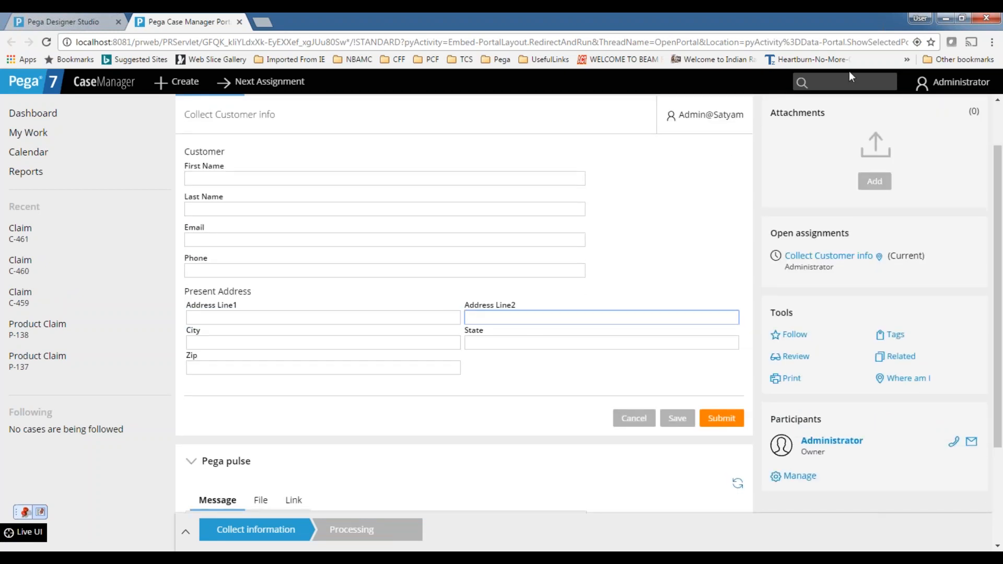
left_click(962, 19)
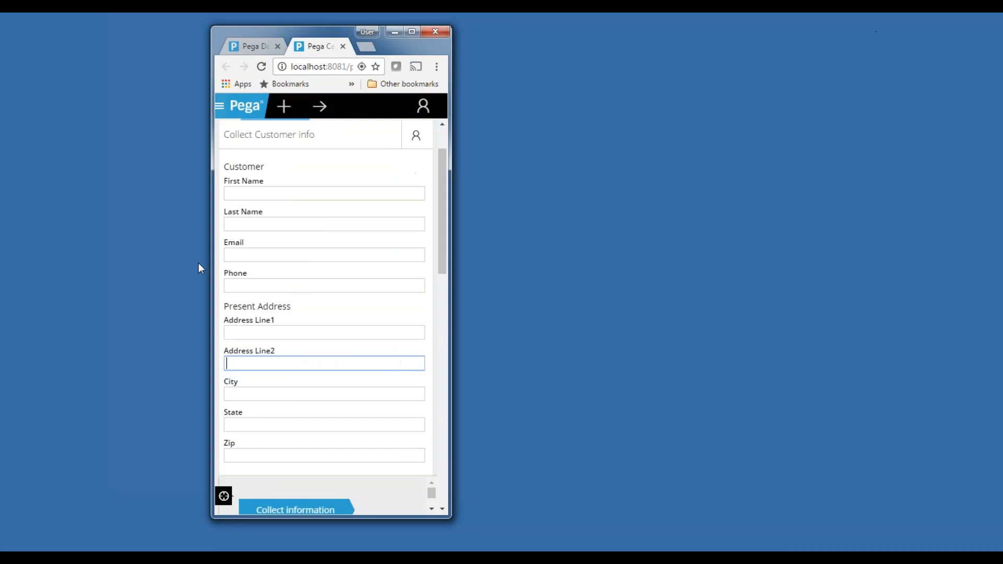
scroll(325, 297, "down", 2)
scroll(325, 298, "up", 1)
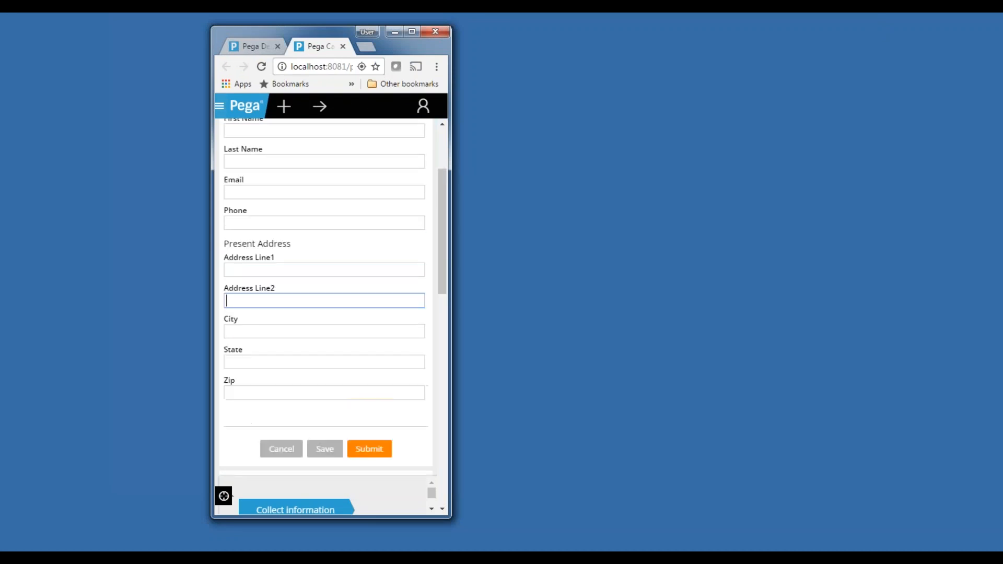
left_click(252, 271)
left_click(251, 302)
scroll(252, 303, "up", 2)
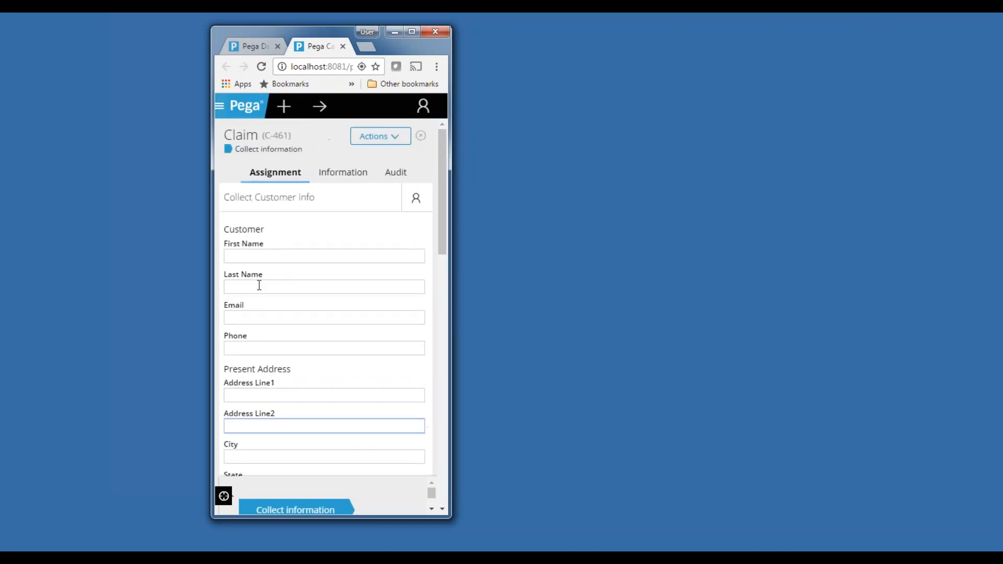
left_click(408, 33)
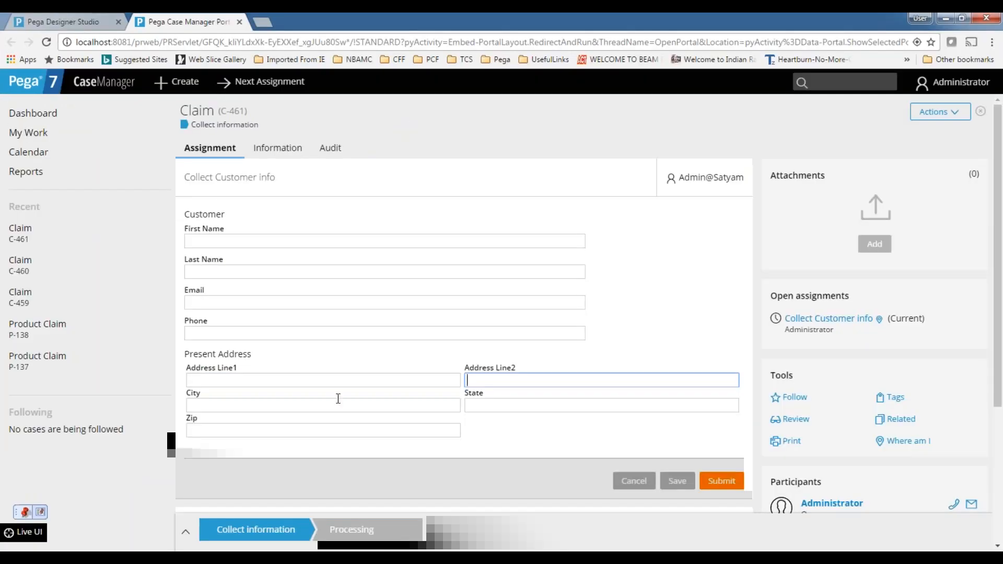
Return to the section in Designer Studio and review the layout types offered for a new layout, without adding one
left_click(93, 20)
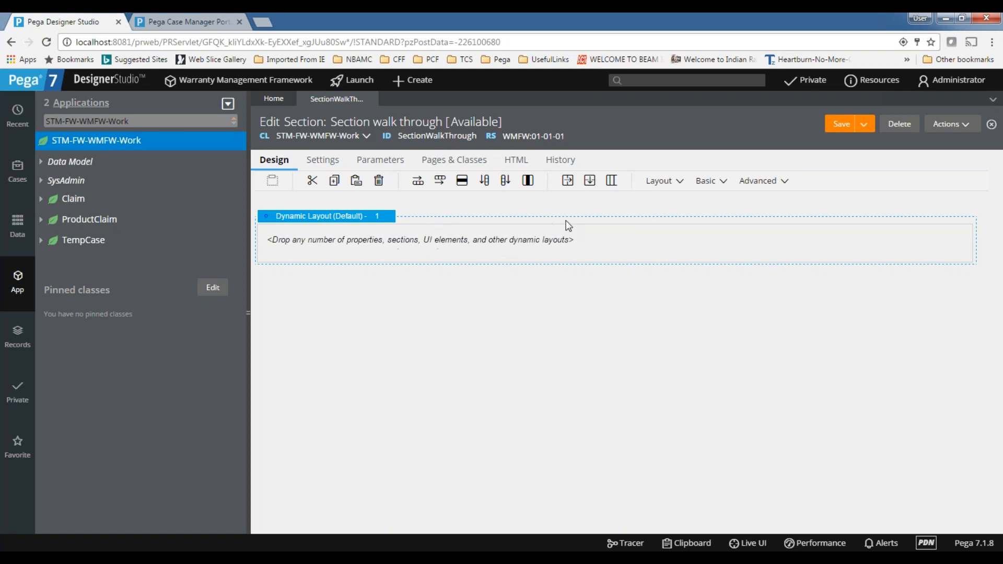
left_click(680, 182)
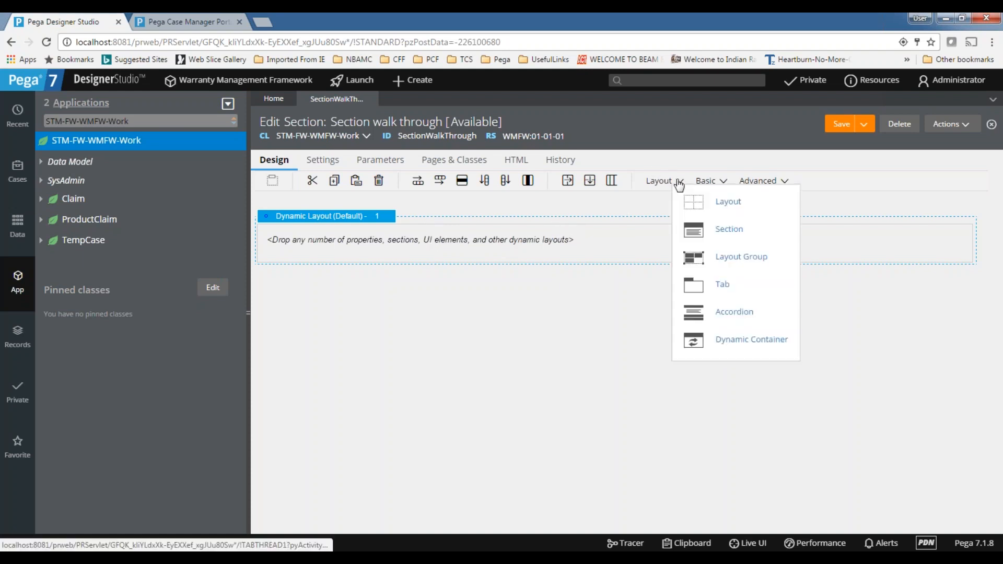
left_click_drag(728, 204, 430, 305)
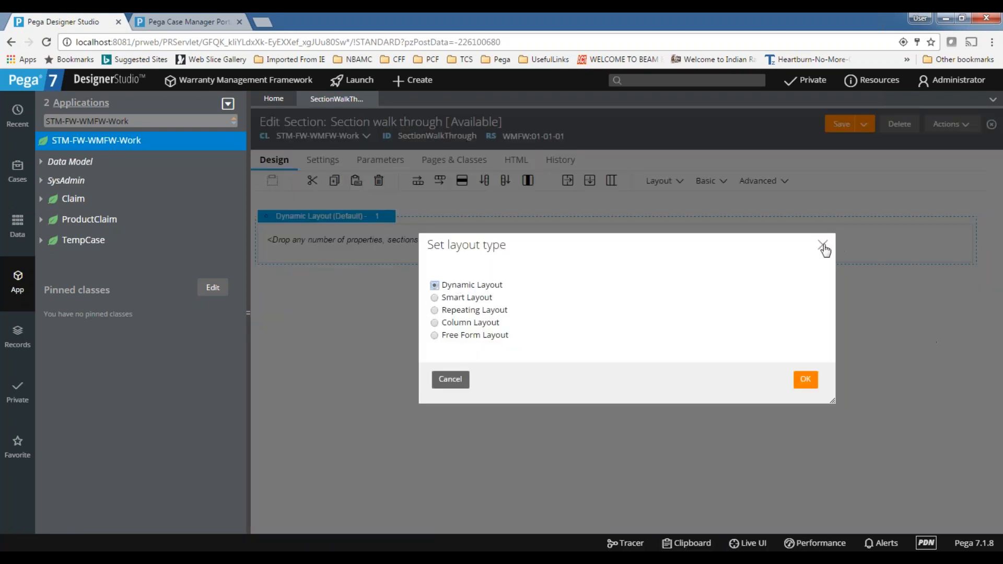
left_click(823, 245)
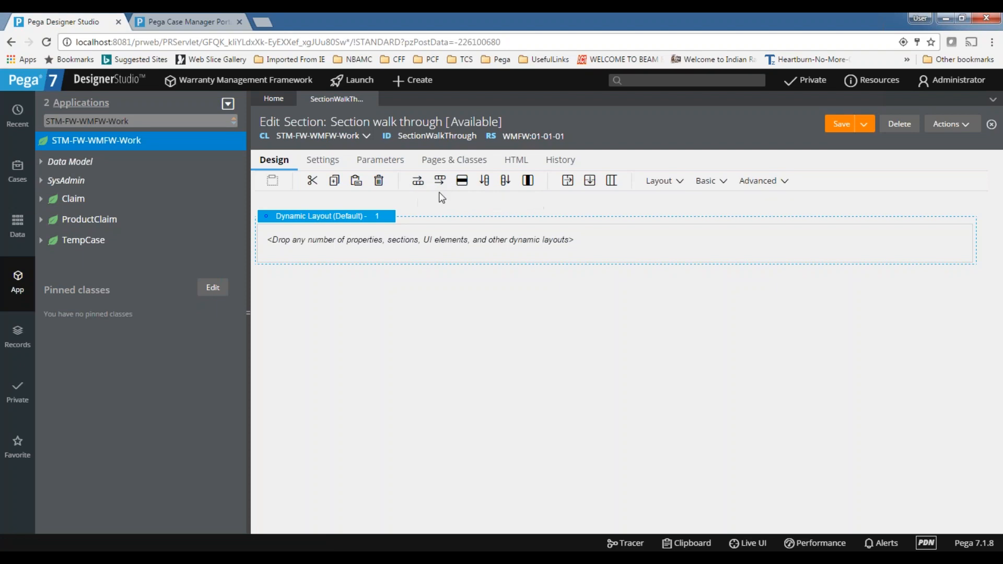
Insert five more dynamic layouts around the section's existing dynamic layout
left_click(430, 218)
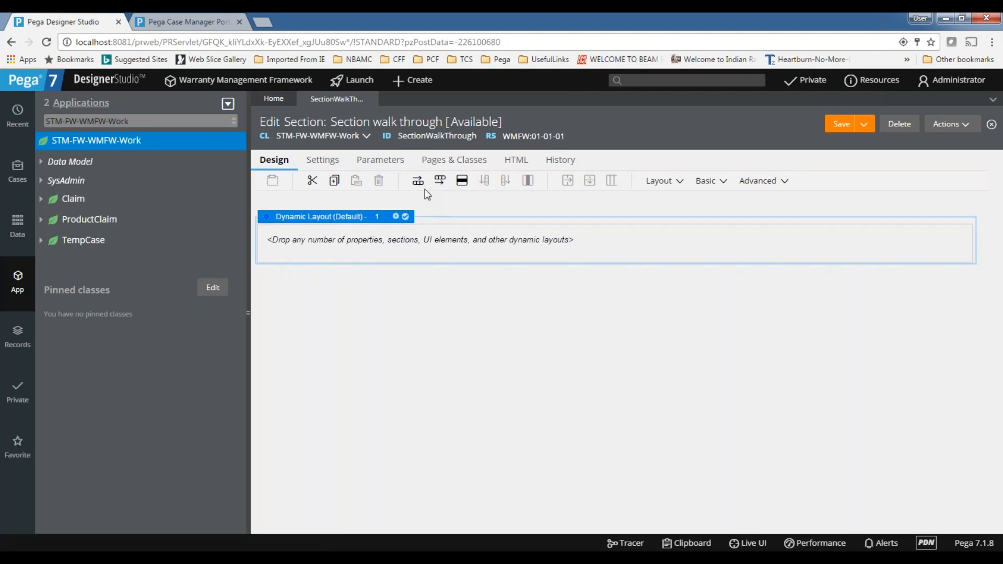
left_click(418, 181)
left_click(438, 183)
left_click(418, 181)
left_click(440, 183)
left_click(417, 181)
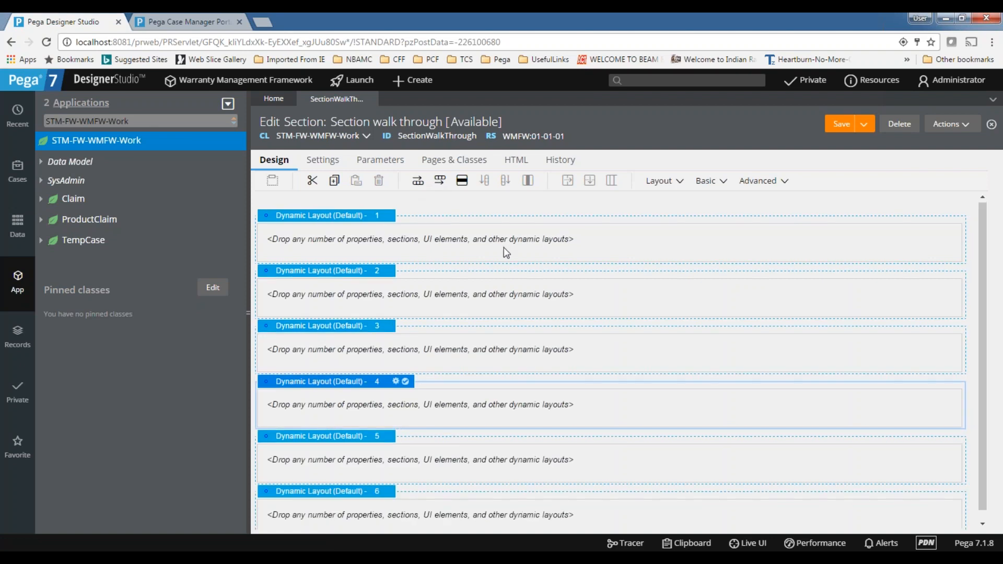
Delete the five extra dynamic layouts so only one remains in the section
left_click(462, 181)
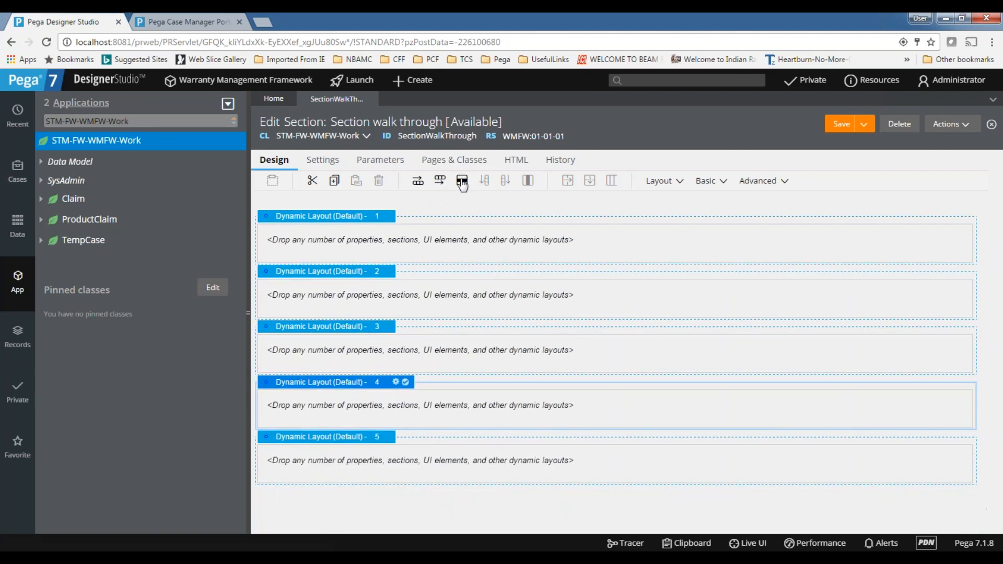
left_click(462, 182)
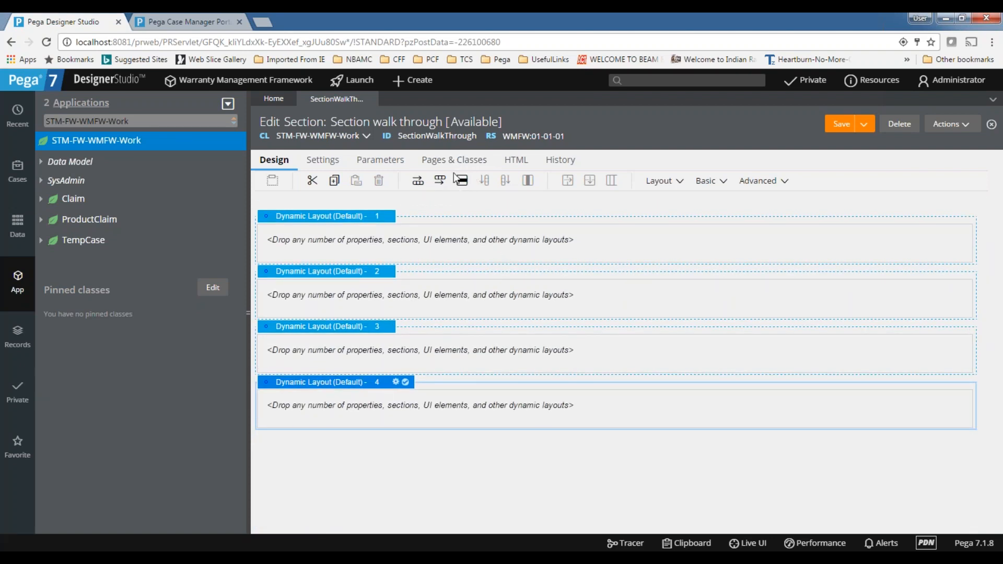
left_click(462, 181)
left_click(461, 181)
left_click(462, 181)
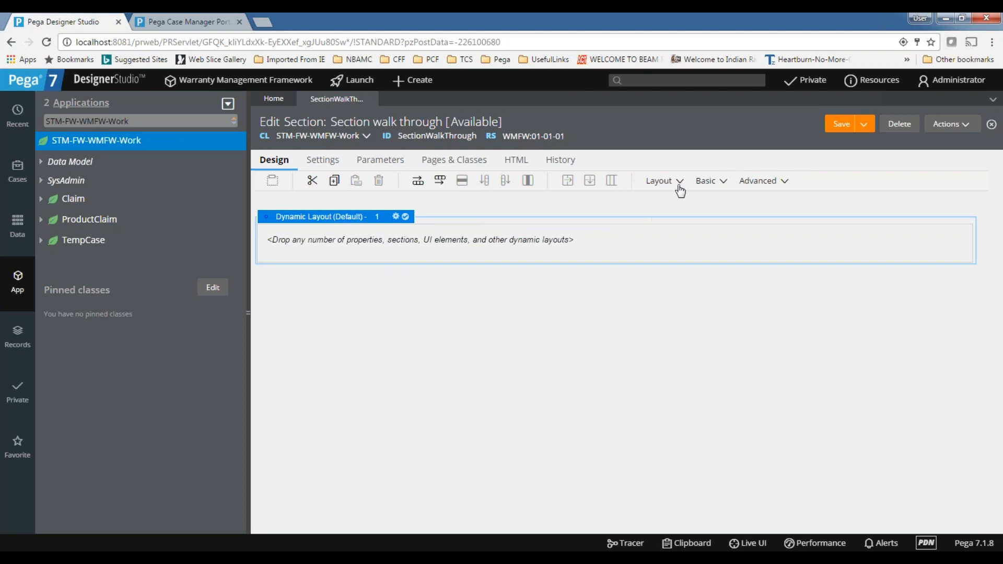
left_click(679, 181)
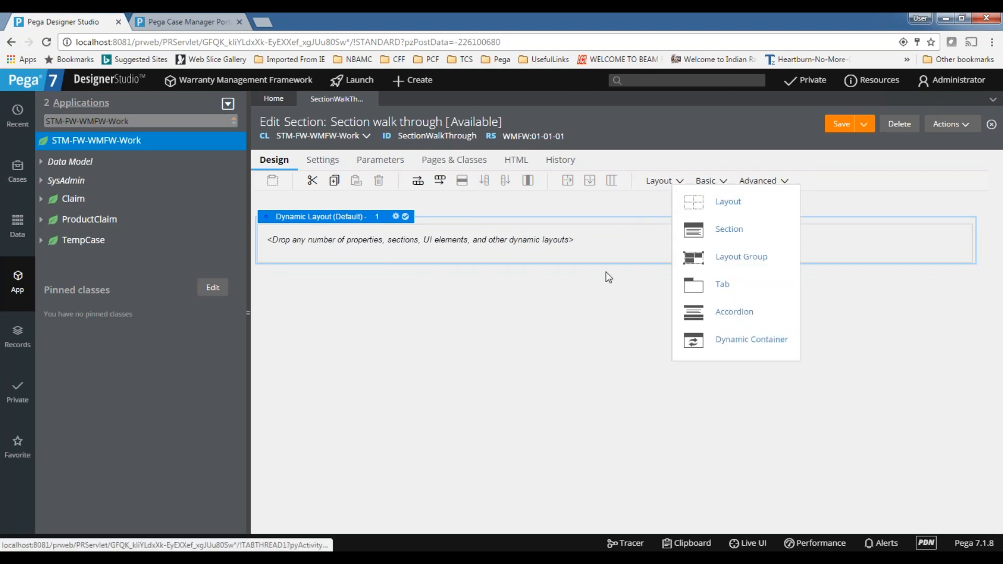
left_click(718, 183)
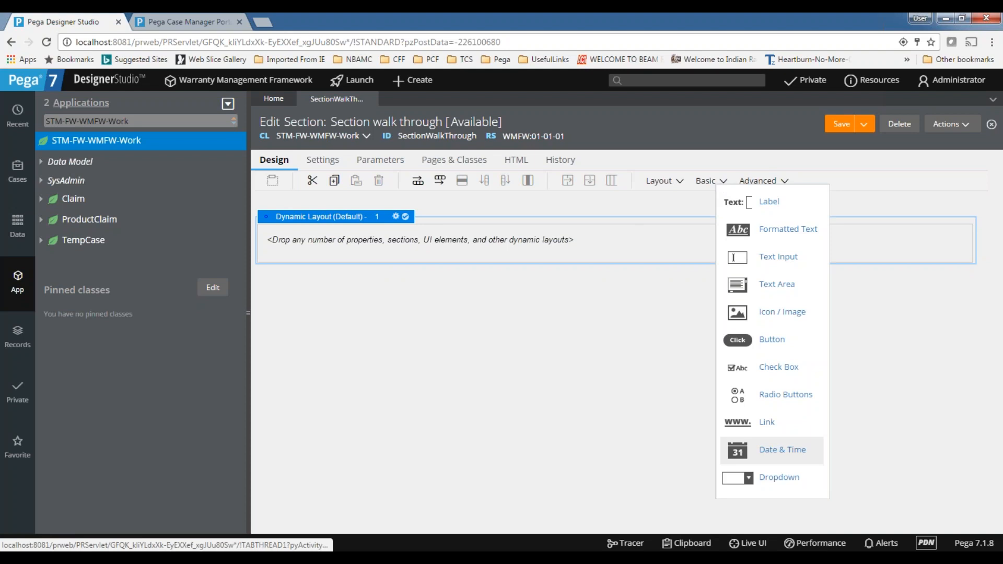
left_click(770, 182)
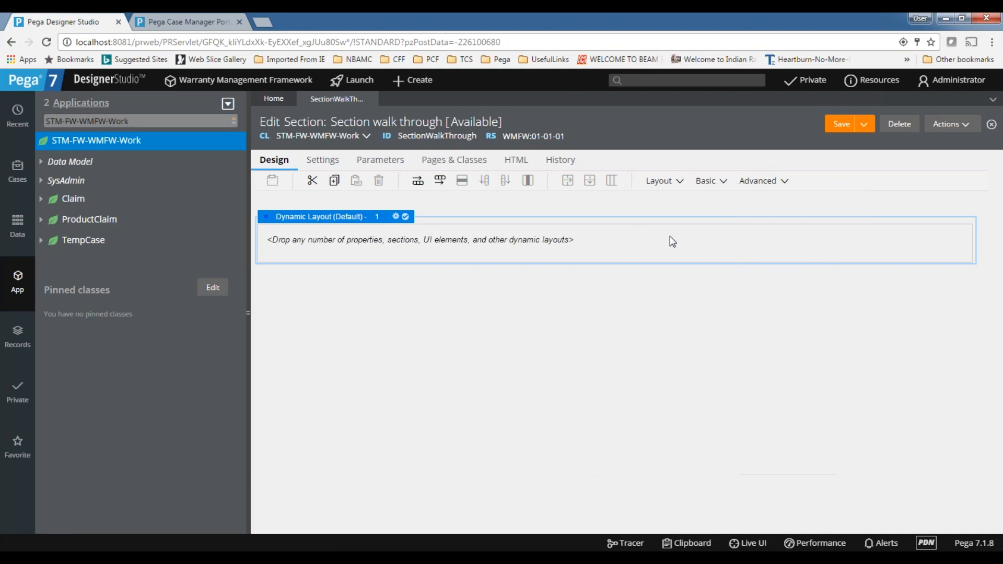
Add a Text Input, an Icon / Image, Radio Buttons and a Dropdown to the dynamic layout, in that order
left_click(705, 181)
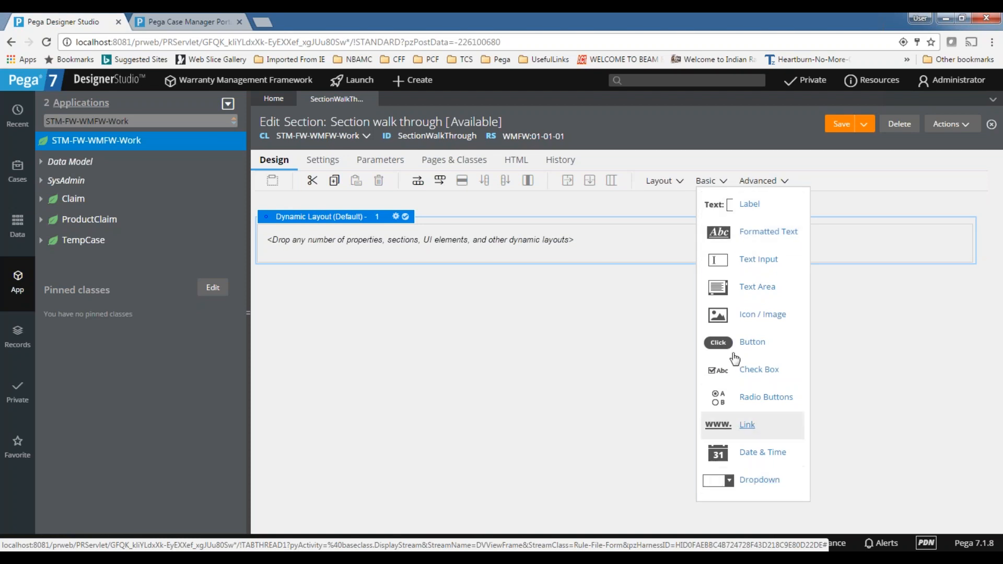
left_click_drag(765, 261, 470, 251)
left_click(710, 183)
left_click_drag(777, 316, 560, 259)
left_click(710, 182)
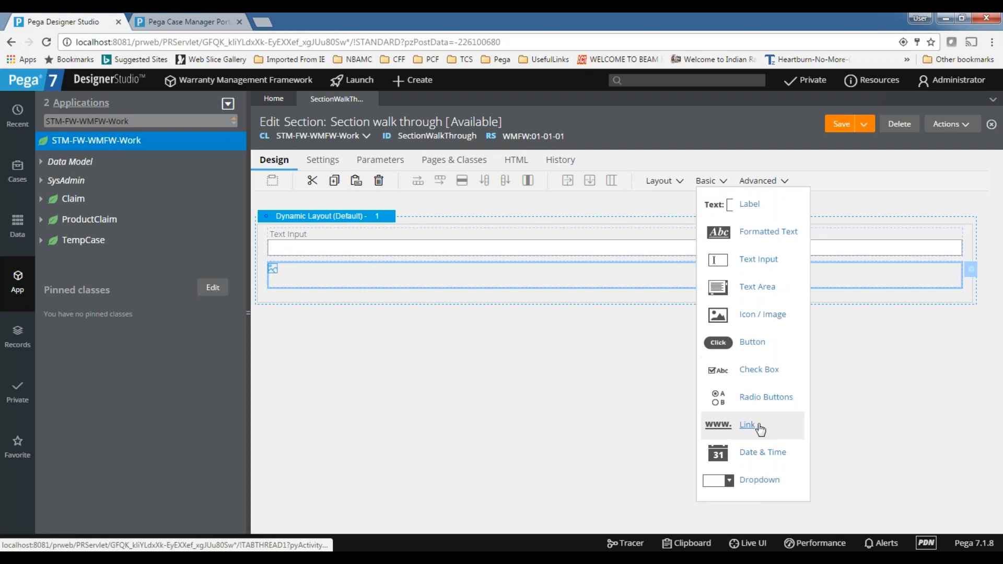
left_click_drag(762, 395, 575, 305)
left_click(706, 182)
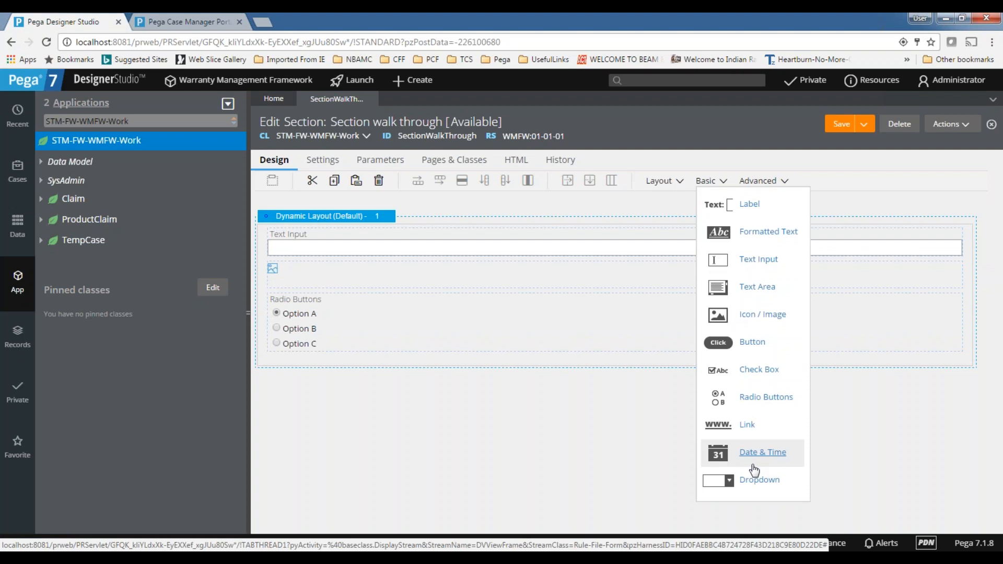
left_click_drag(757, 481, 376, 362)
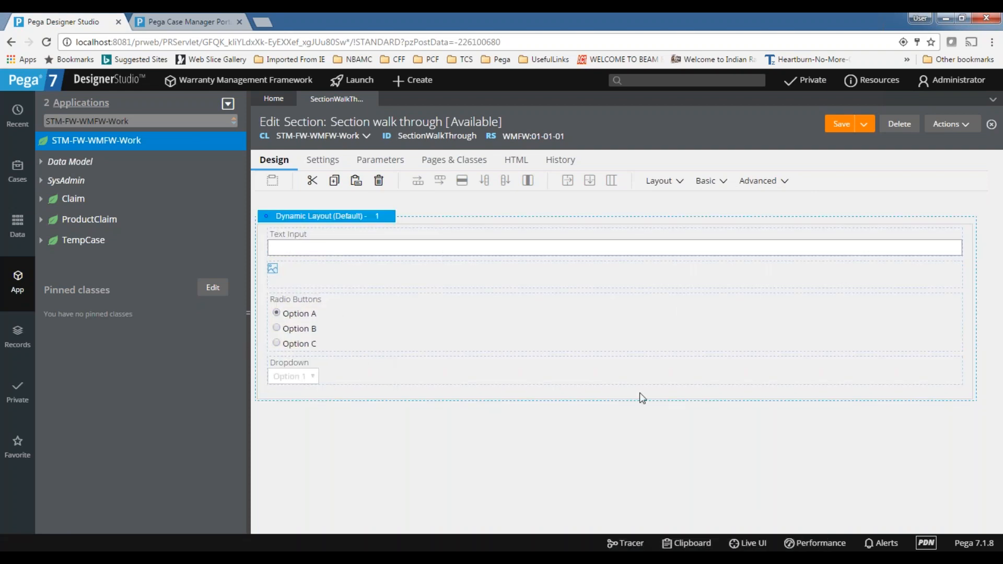
left_click(666, 184)
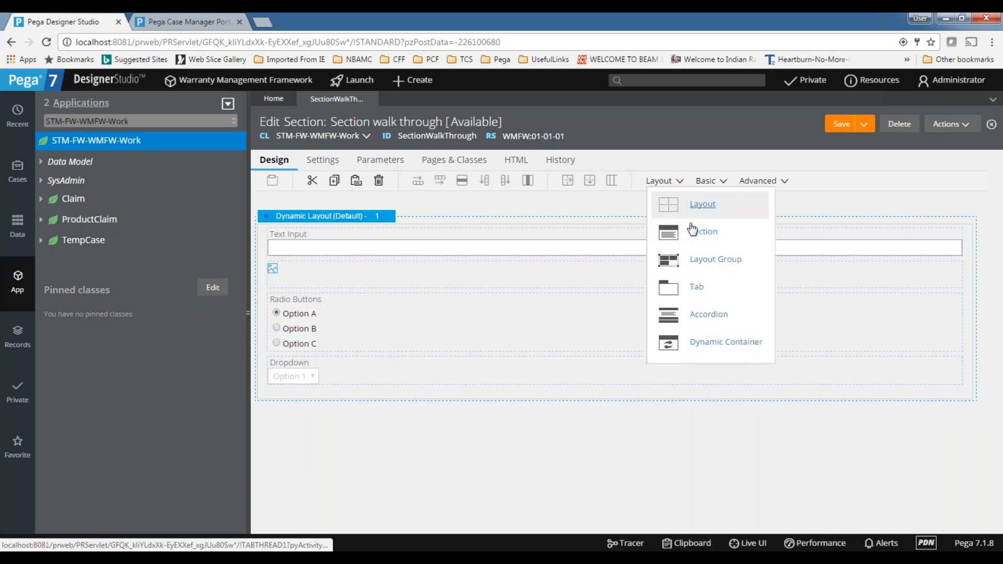
left_click_drag(678, 204, 336, 400)
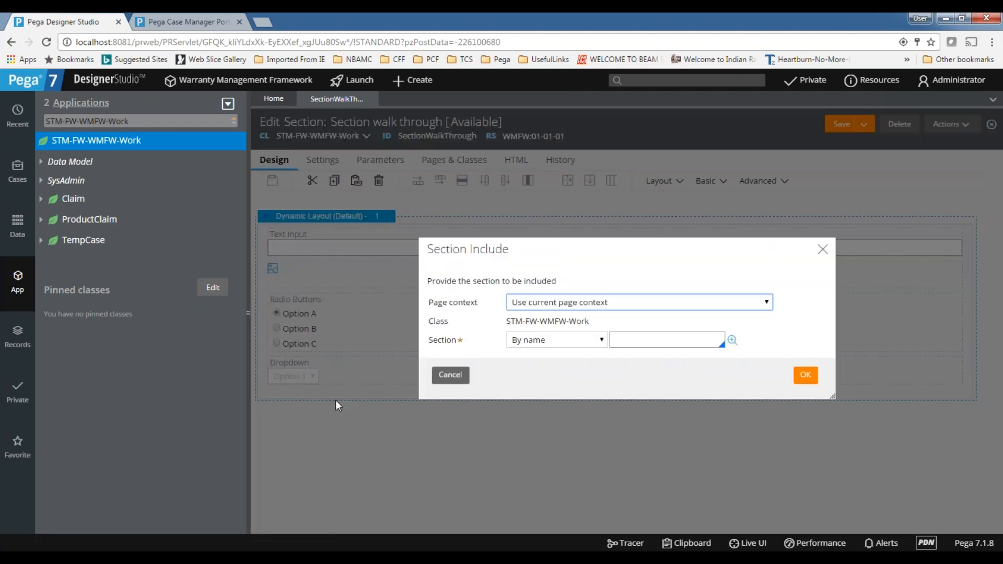
left_click(822, 251)
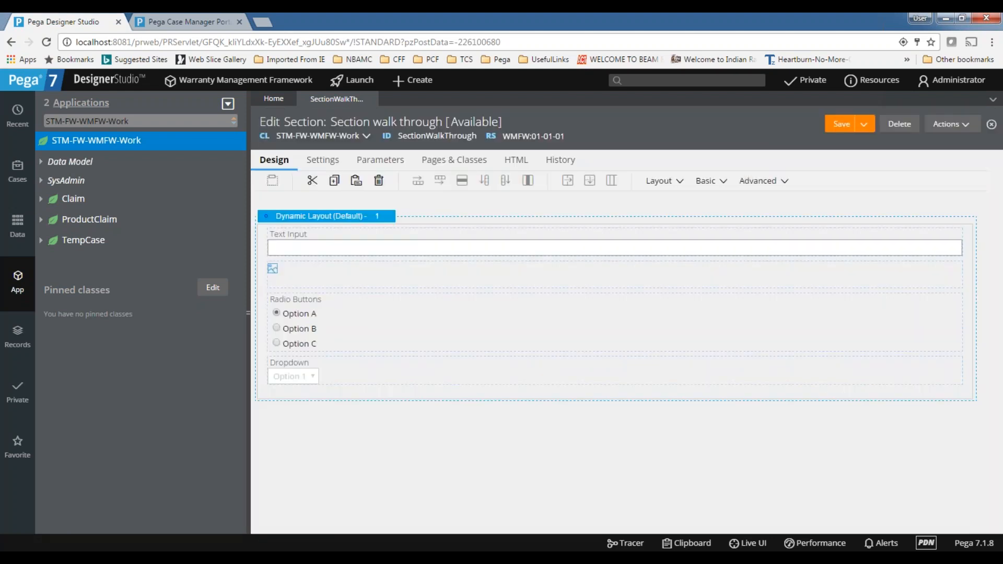
Add a Label below the dropdown in the dynamic layout
left_click(720, 193)
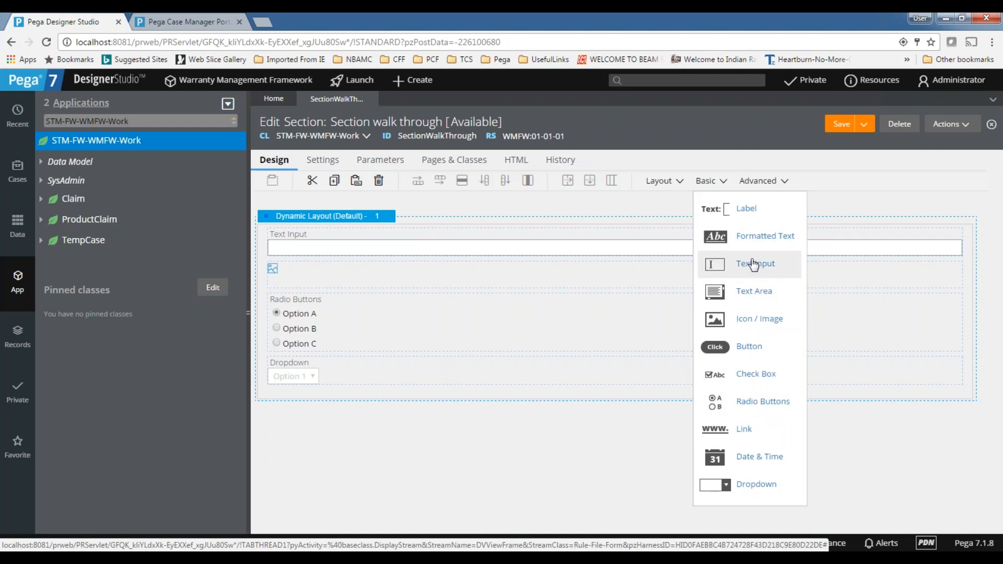
left_click_drag(744, 209, 377, 403)
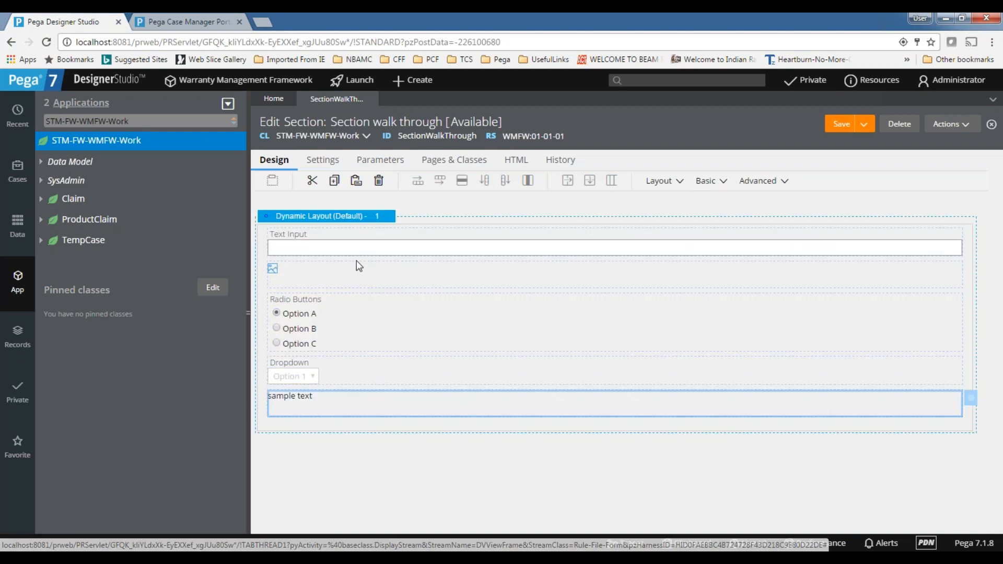
Review the Text Input's cell properties, closing them without changes, and look over the other controls in the dynamic layout
left_click(366, 241)
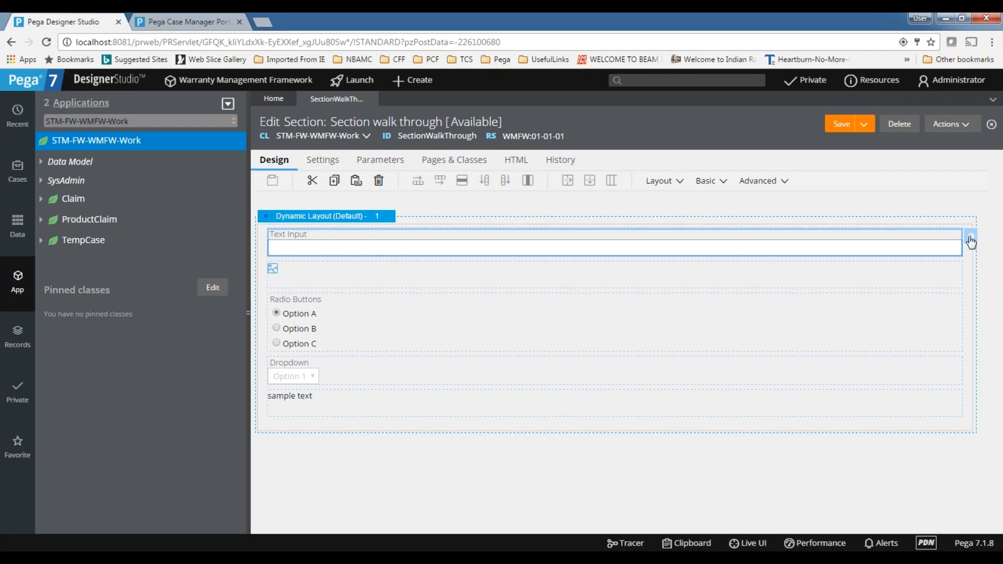
double_click(477, 246)
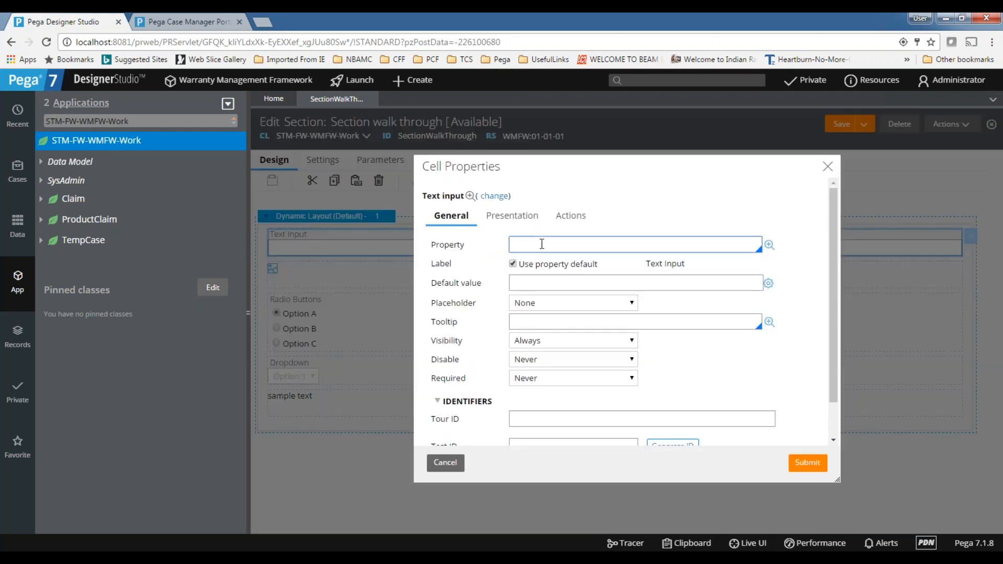
left_click(828, 166)
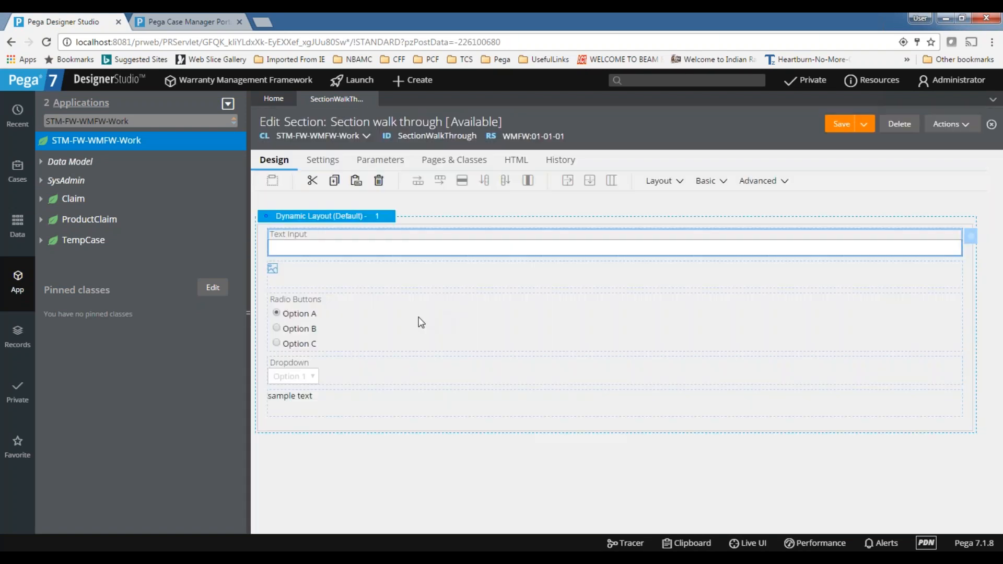
left_click(396, 382)
left_click(386, 410)
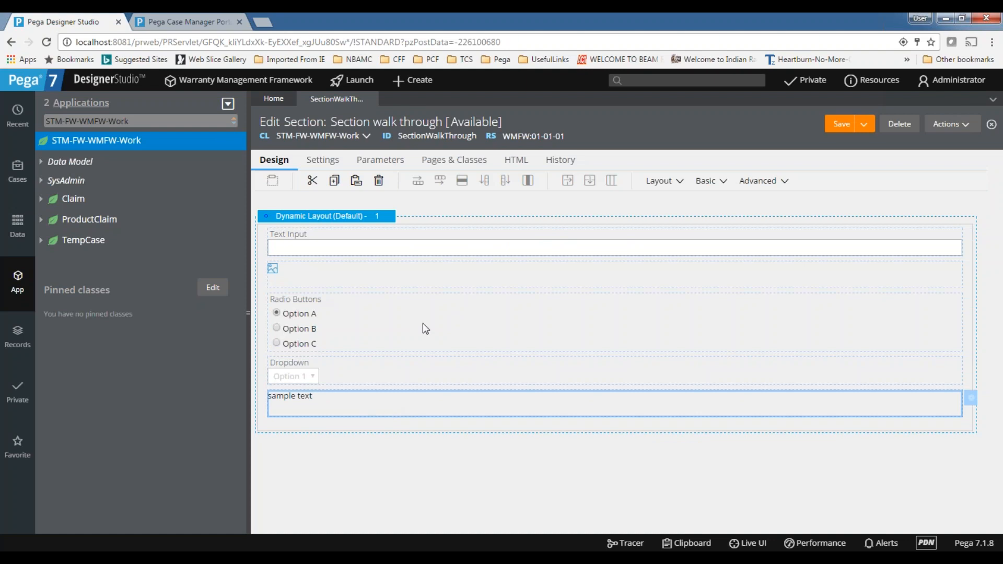
left_click(423, 324)
Set the value of the Label below the dropdown to "static text" in its cell properties
left_click(381, 407)
left_click(974, 403)
triple_click(584, 244)
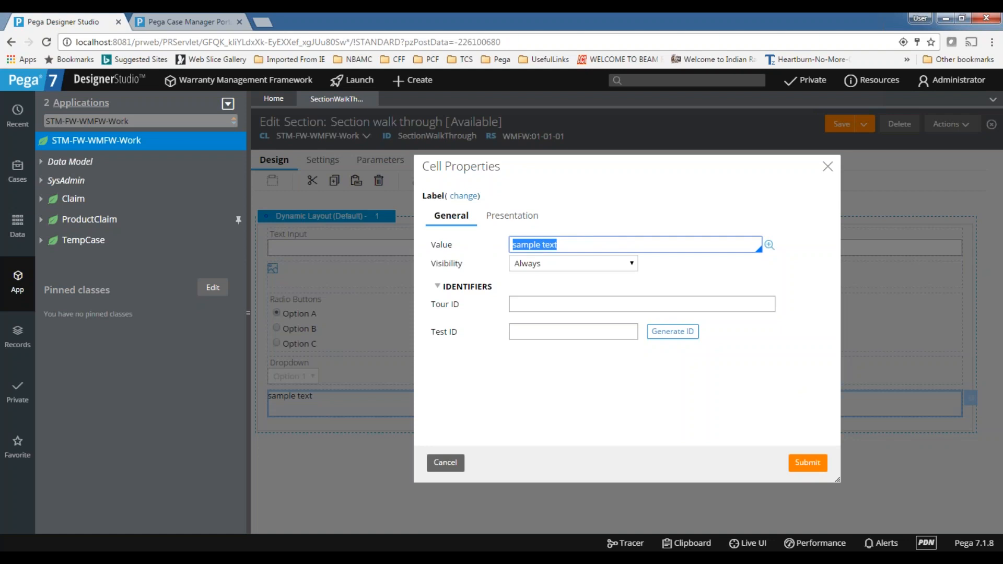
type("te")
key("BackSpace")
key("BackSpace")
type("static sext")
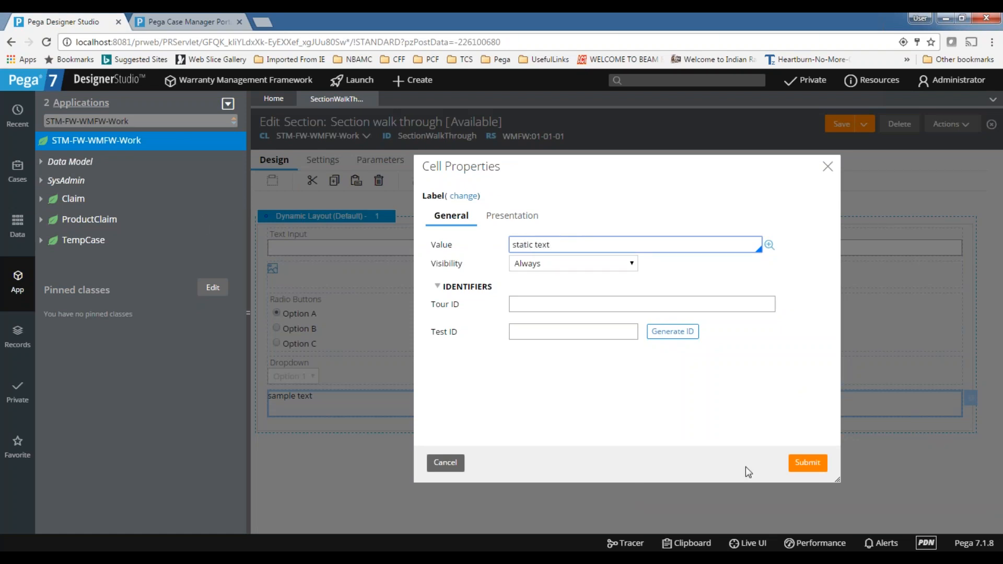
left_click(809, 459)
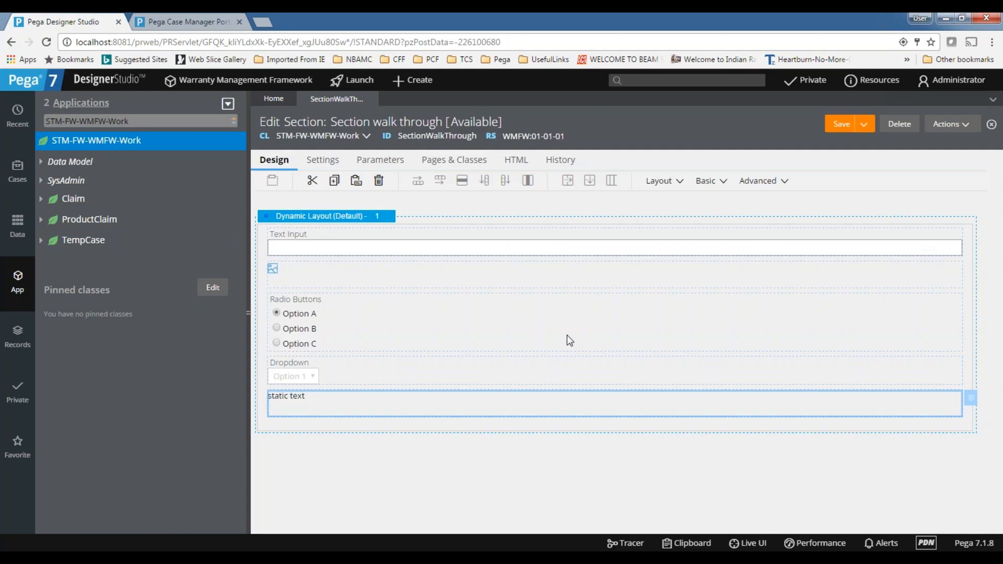
Add a Button below the static text label in the dynamic layout
left_click(714, 183)
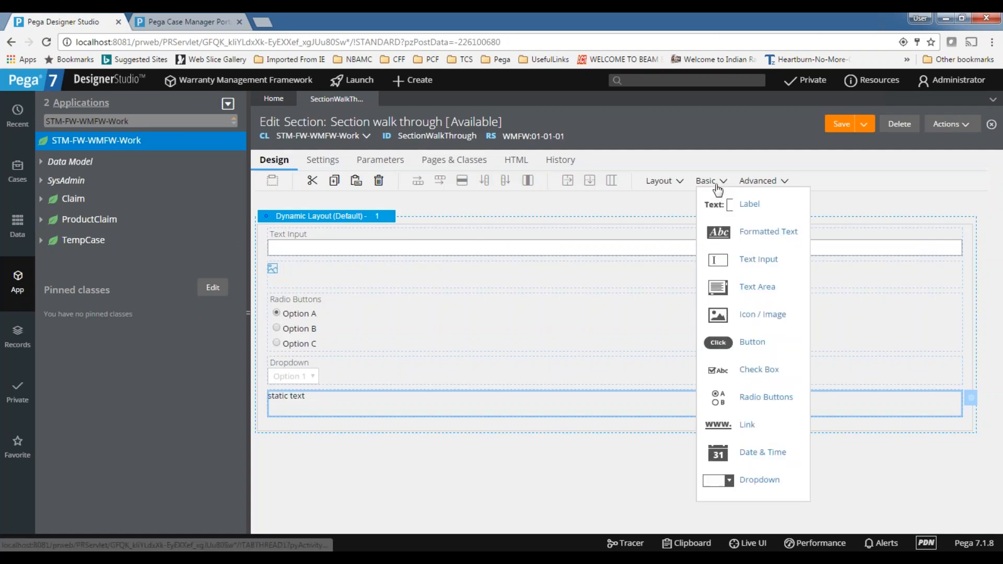
left_click_drag(760, 345, 335, 426)
left_click(504, 334)
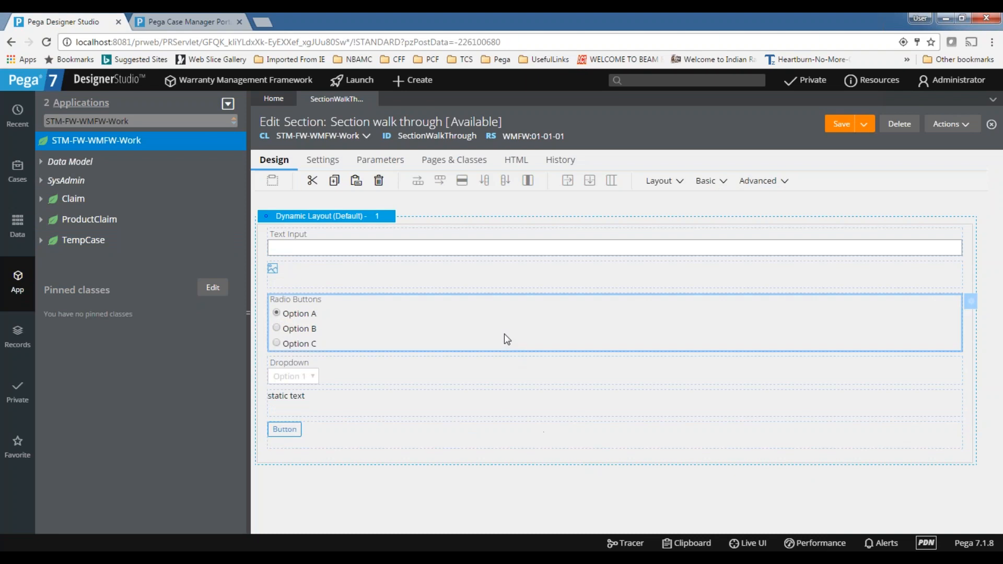
Place a new layout below the dynamic layout and copy a screen snip of the Set layout type dialog
left_click(664, 181)
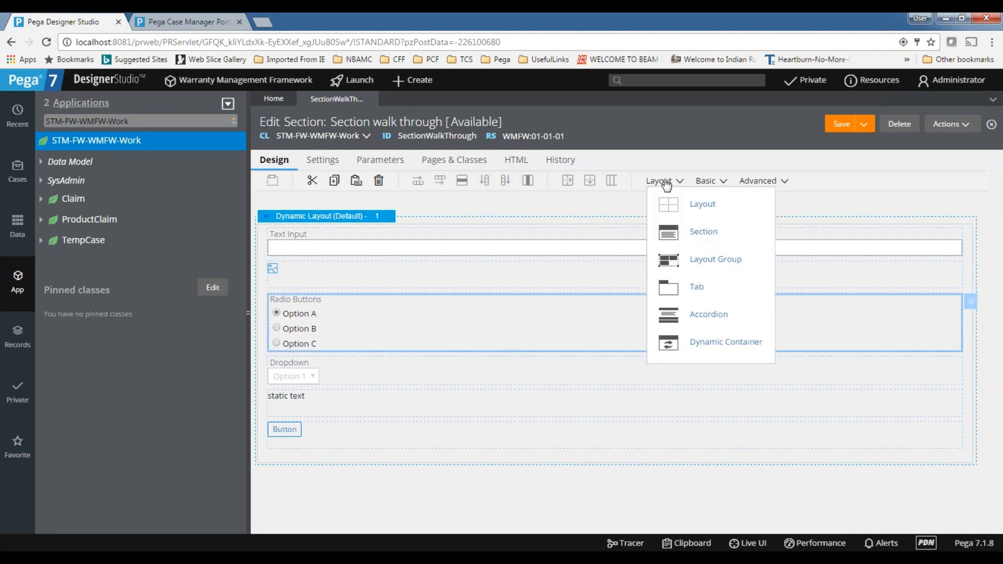
left_click_drag(702, 217, 366, 502)
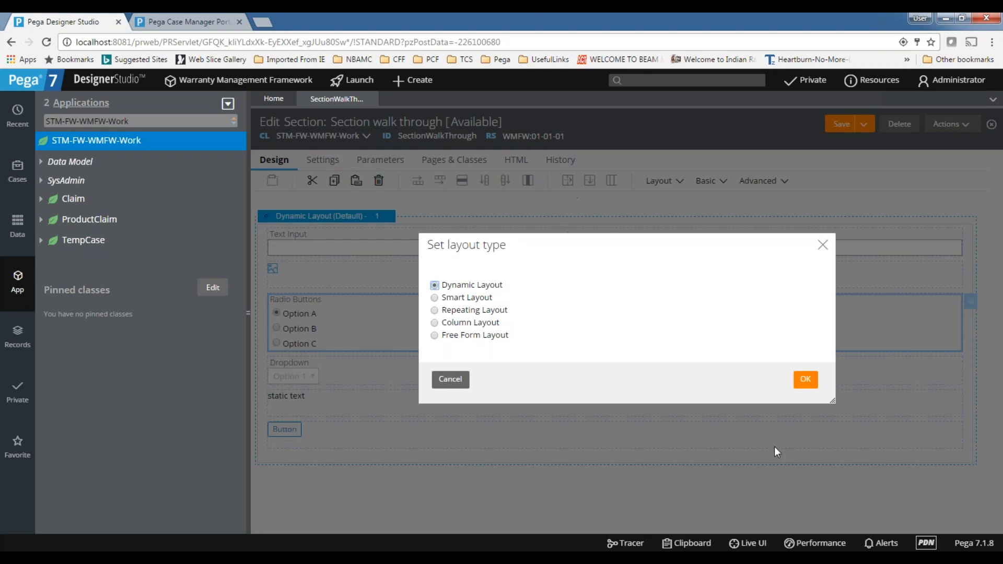
left_click(895, 557)
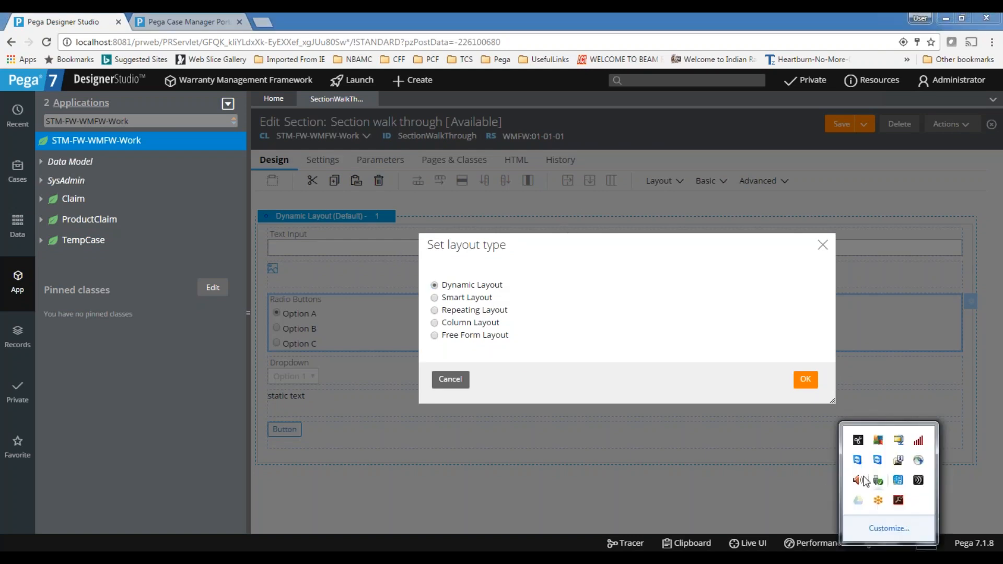
left_click(860, 443)
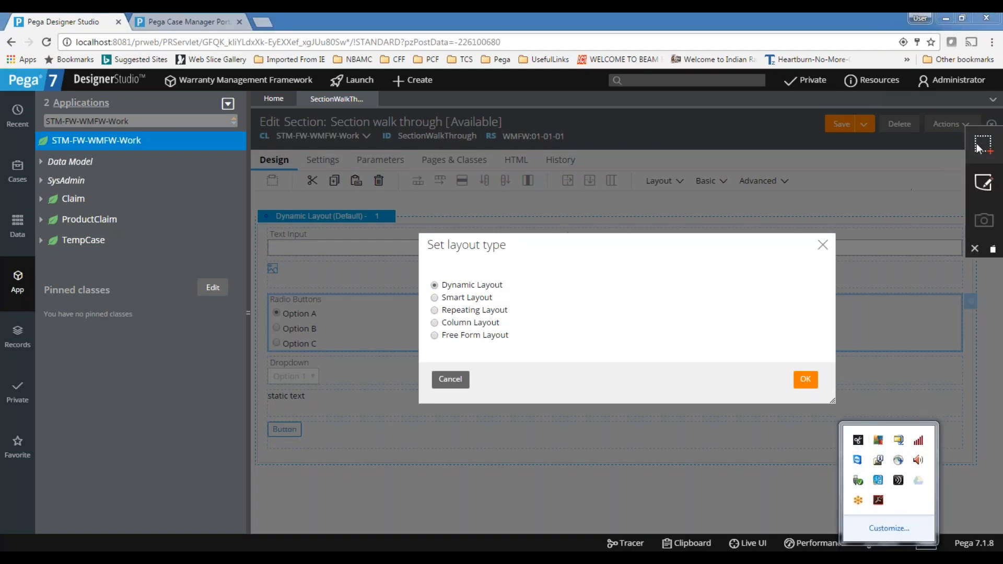
left_click(993, 143)
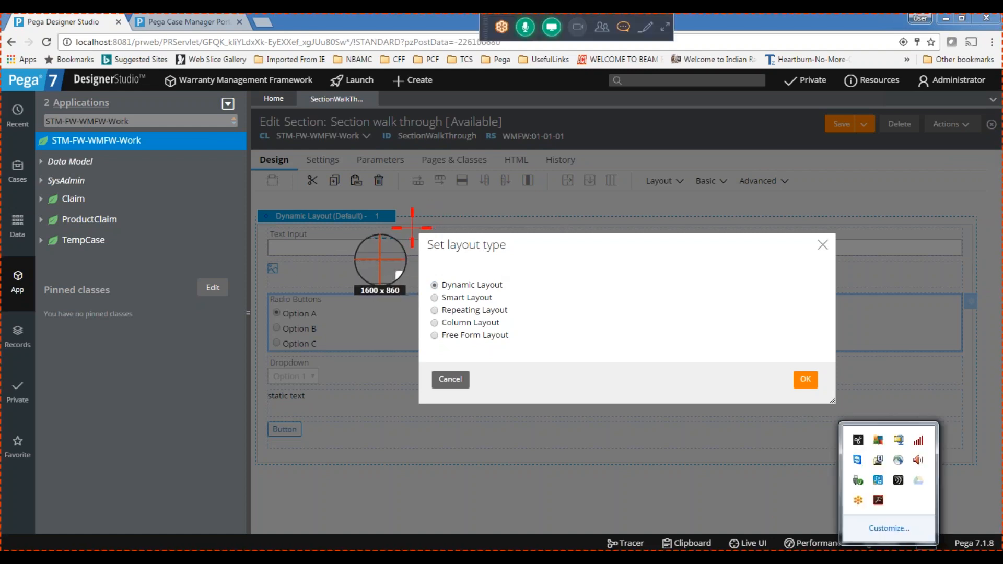
left_click_drag(412, 228, 840, 416)
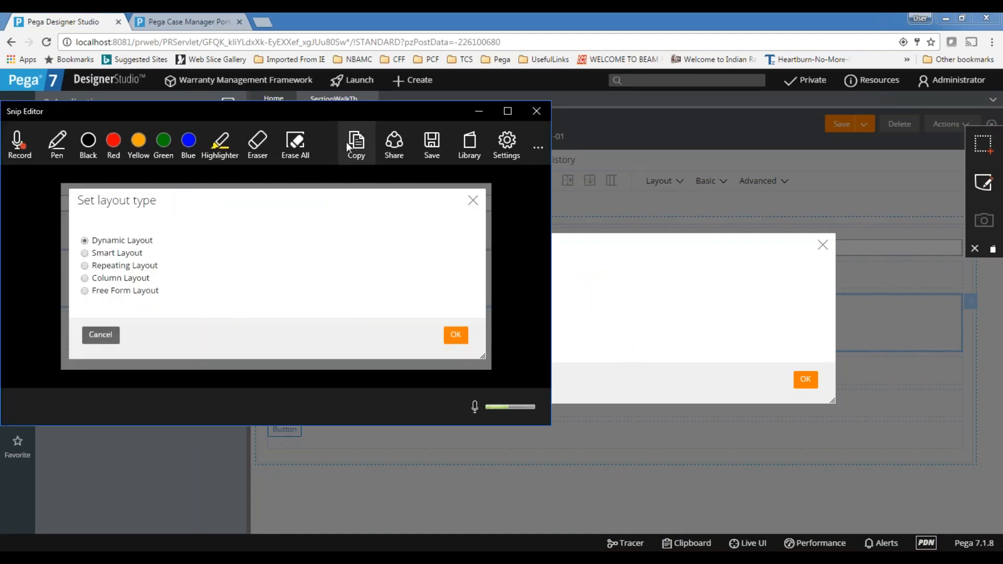
left_click(356, 154)
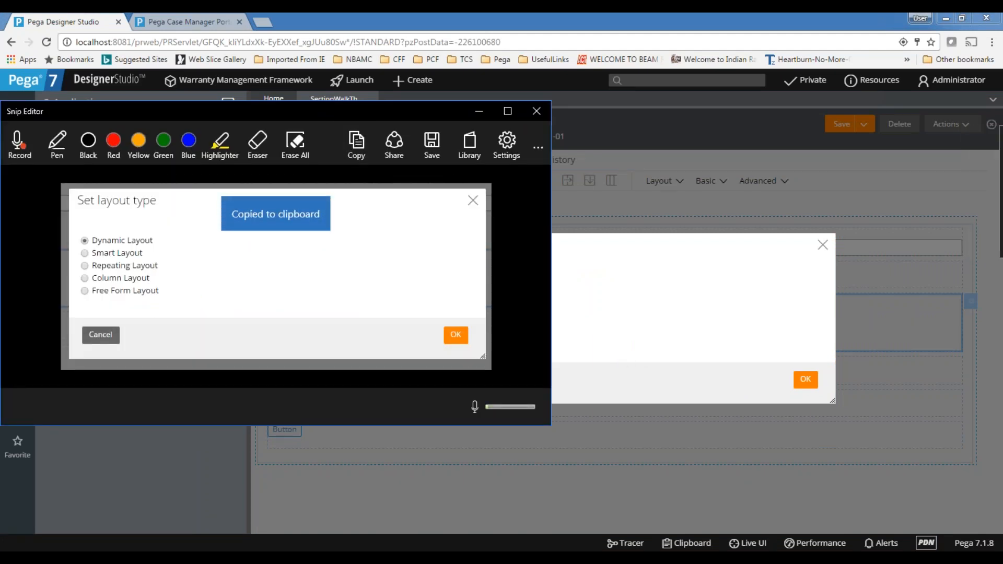
Switch to the Excel day-wise content workbook and enter "layouts" in cell B16 of sheet D10
left_click(611, 558)
left_click(99, 359)
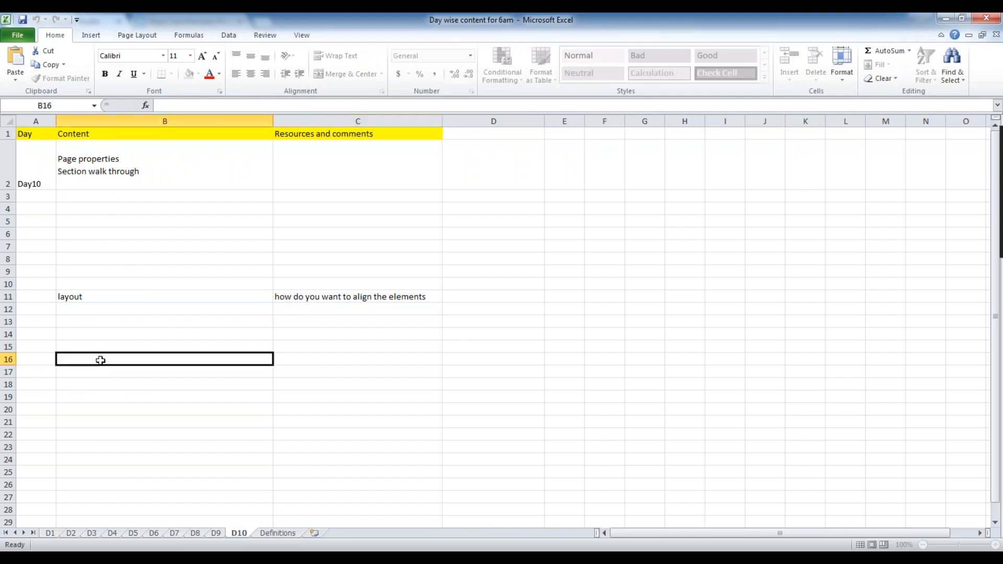
type("lyao")
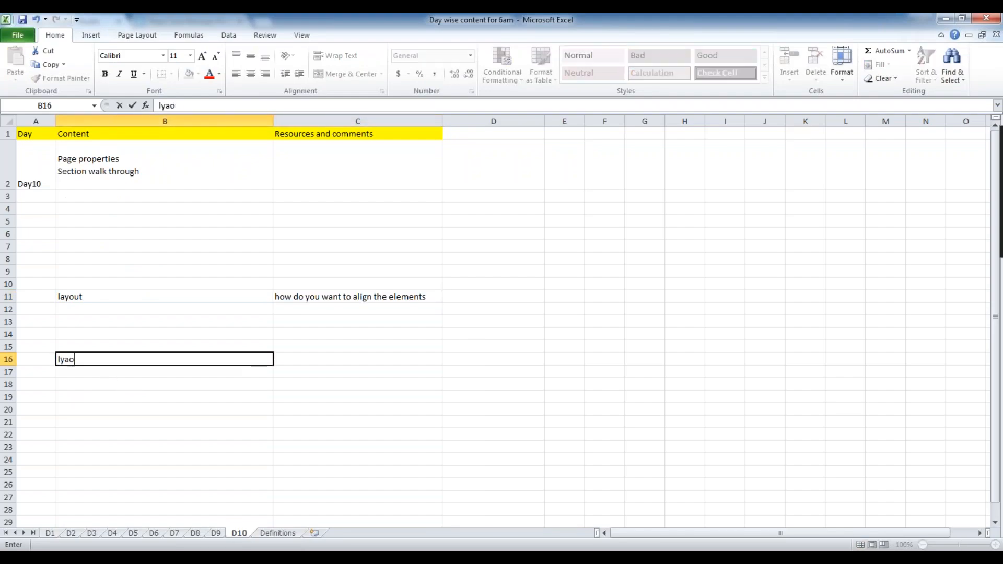
key("BackSpace")
key("BackSpace")
key("BackSpace")
type("ayouts")
key("Tab")
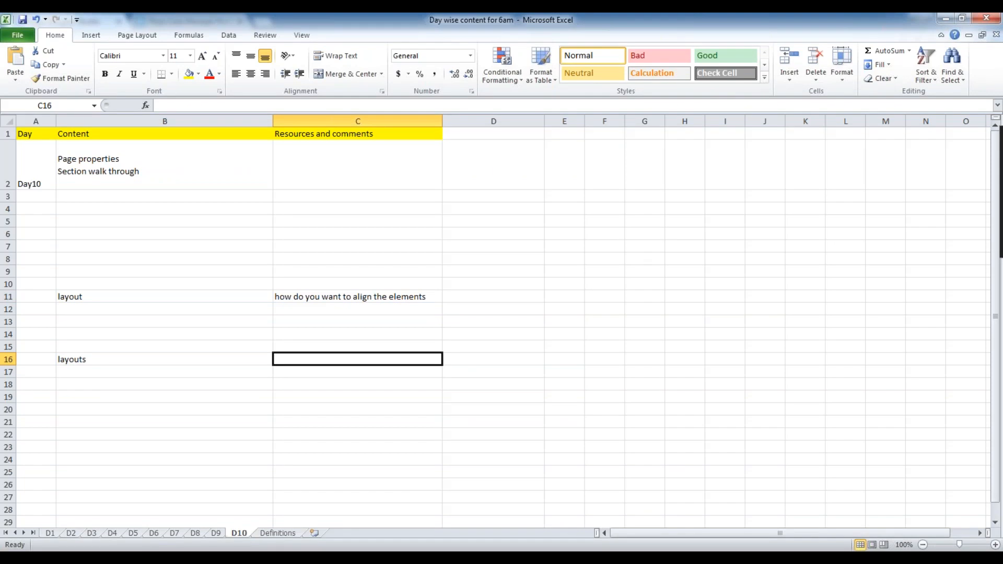
Paste the snip of the Set layout type dialog at cell C16, beside the layouts entry
left_click(275, 399)
left_click(305, 358)
key("ctrl+v")
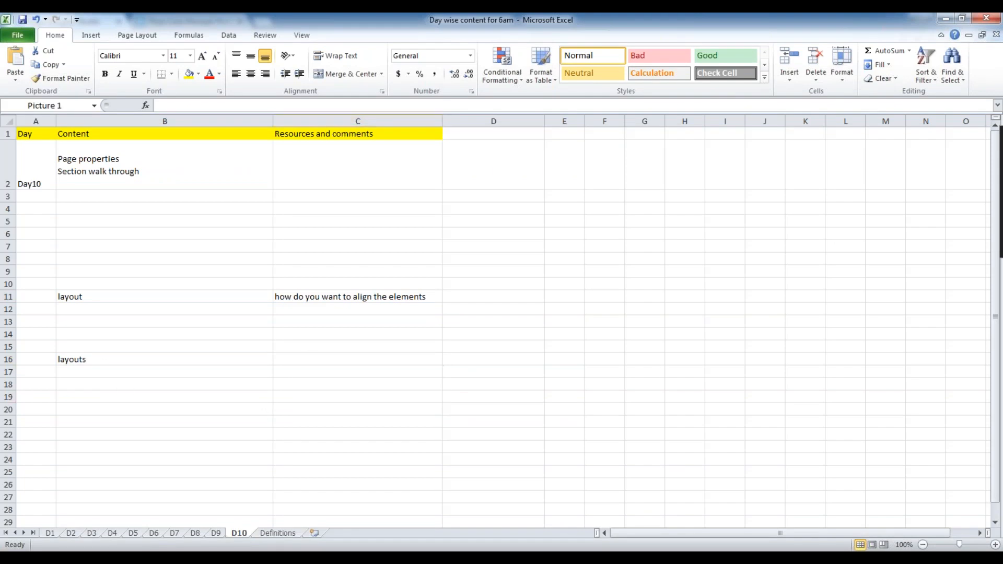
left_click(475, 246)
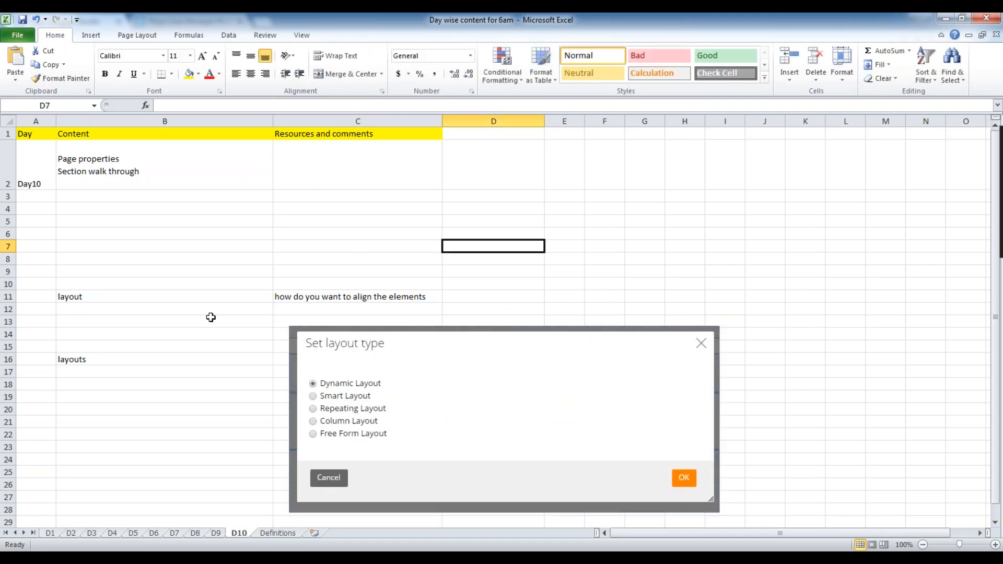
left_click(183, 358)
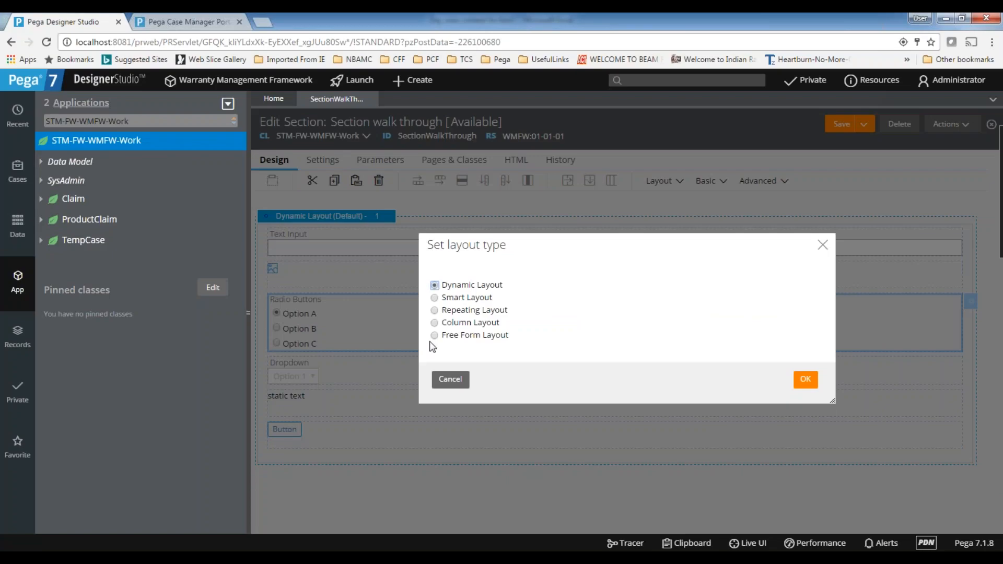
Back in Pega Designer Studio, insert the new layout as a Smart Layout and save the section
left_click(435, 299)
left_click(805, 380)
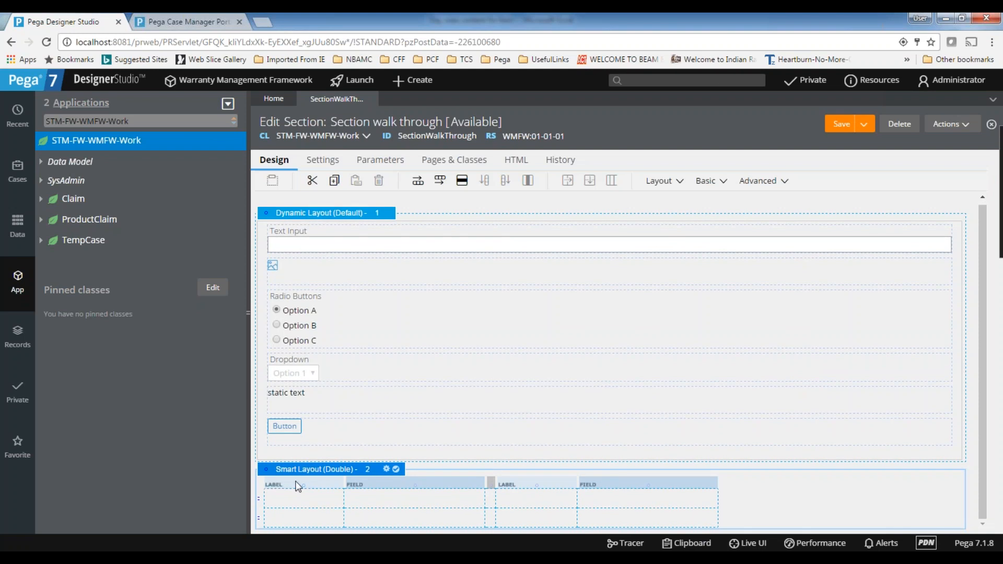
left_click(838, 129)
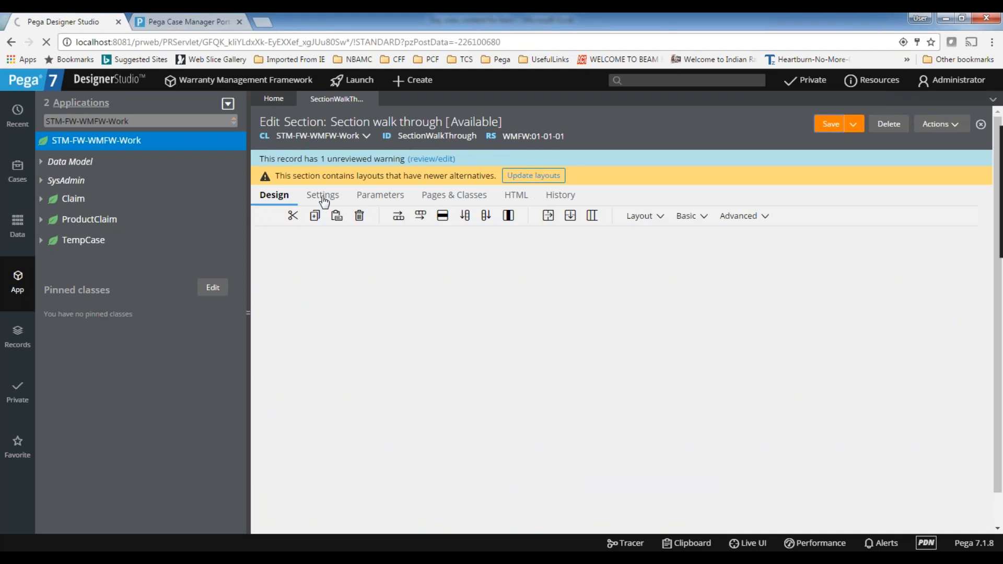
Read the section's layout warning and the update option it offers
double_click(279, 175)
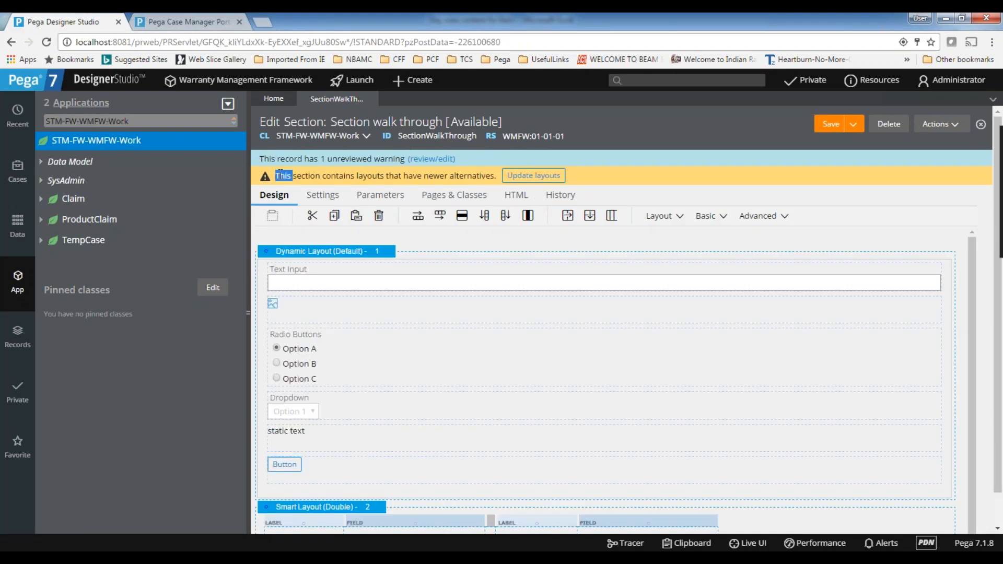
double_click(338, 175)
double_click(371, 175)
double_click(476, 176)
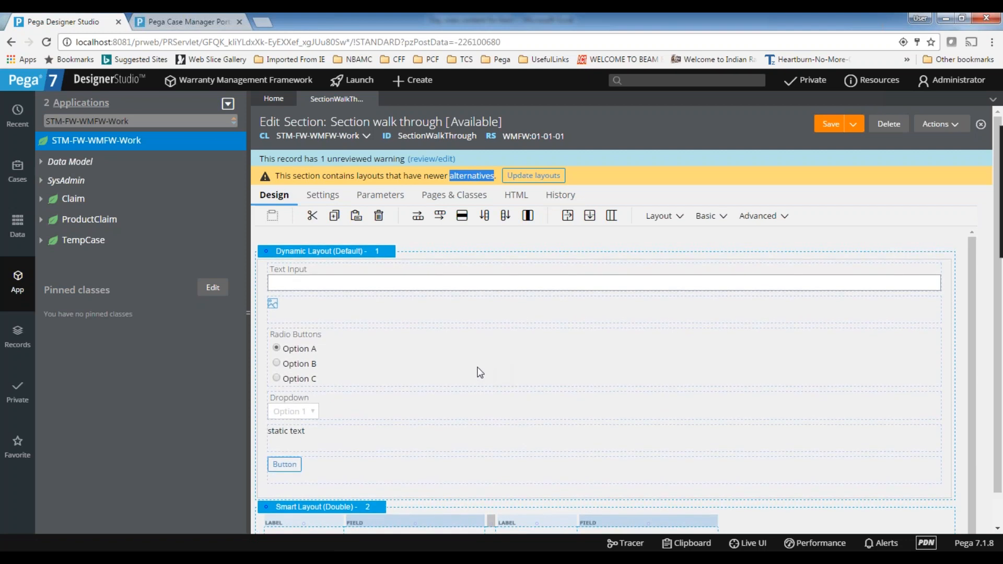
left_click(277, 176)
left_click(504, 176)
scroll(447, 331, "down", 1)
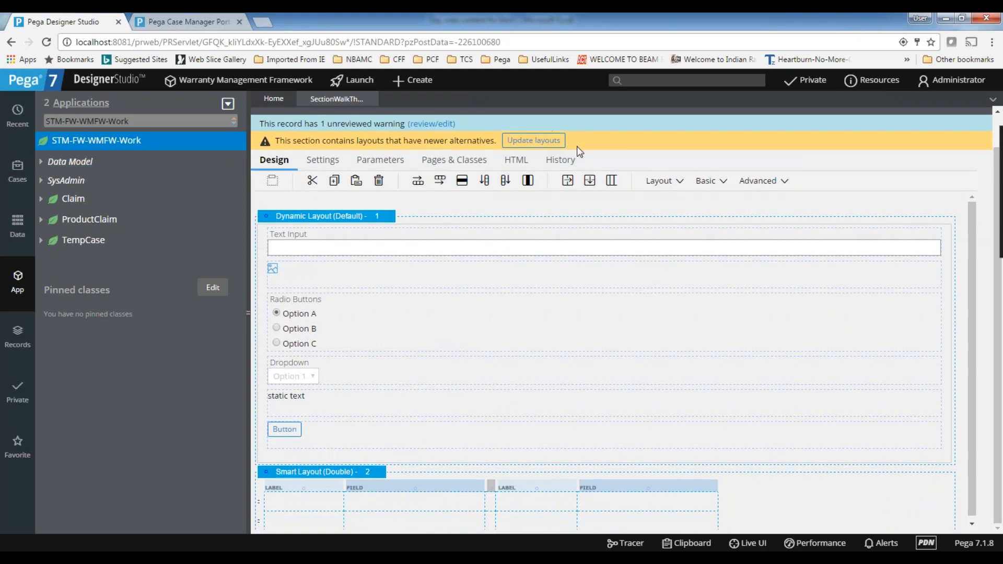
Update the section's Smart Layout to its newer alternative, then delete that converted second layout
left_click(516, 150)
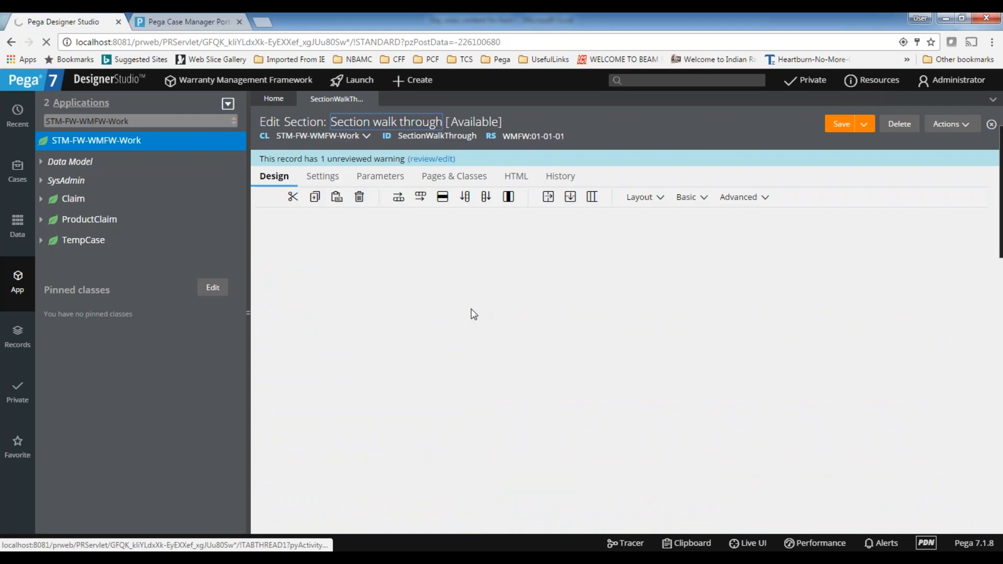
scroll(387, 422, "down", 1)
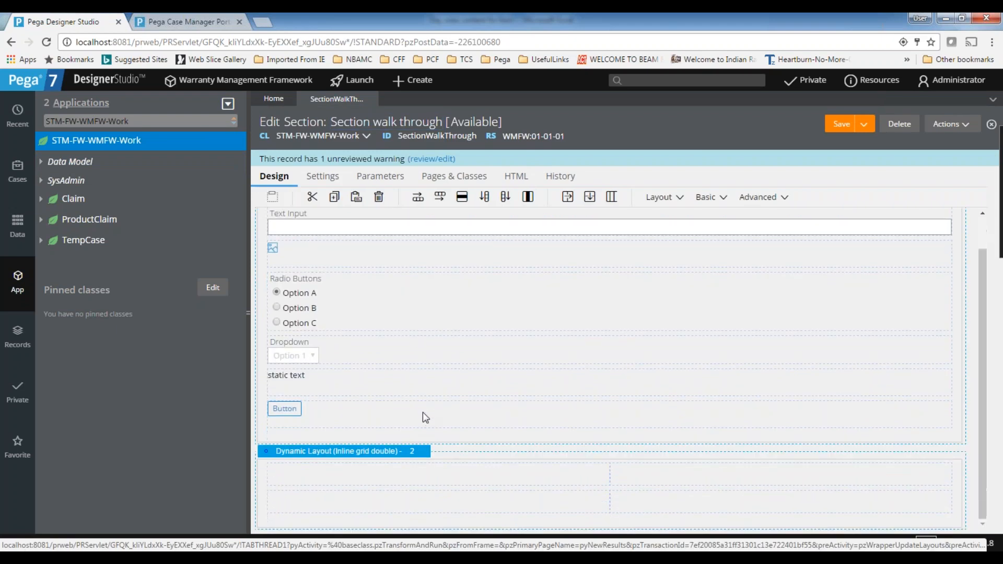
scroll(515, 410, "up", 1)
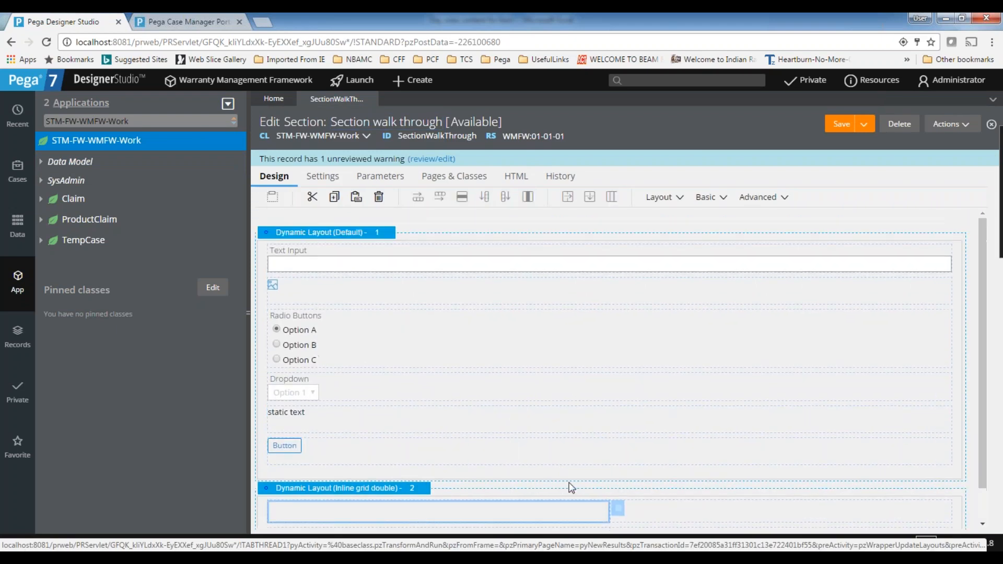
left_click(571, 487)
key("Delete")
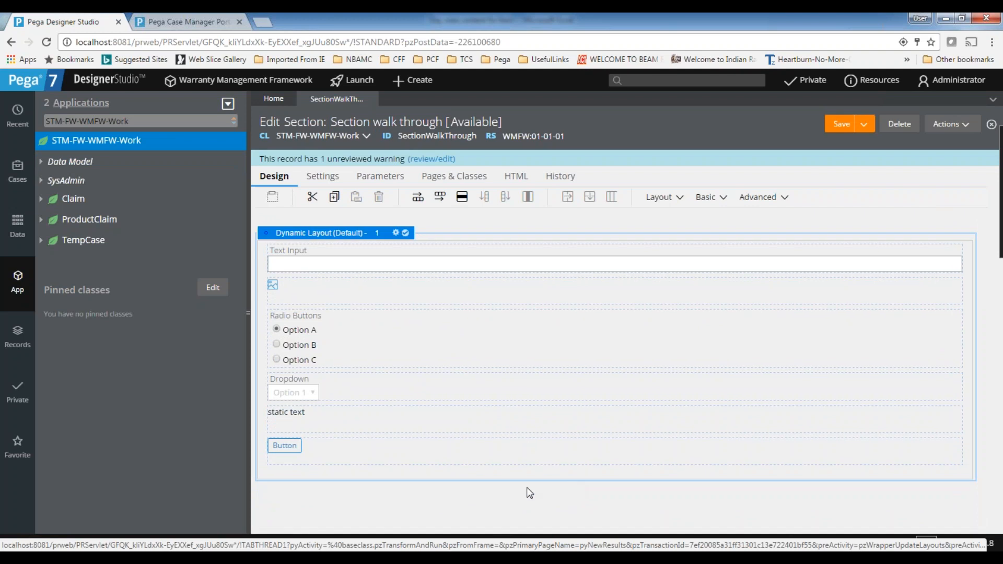
Insert a Repeating Layout of type Grid below the section's dynamic layout
left_click(674, 201)
left_click_drag(695, 221, 461, 363)
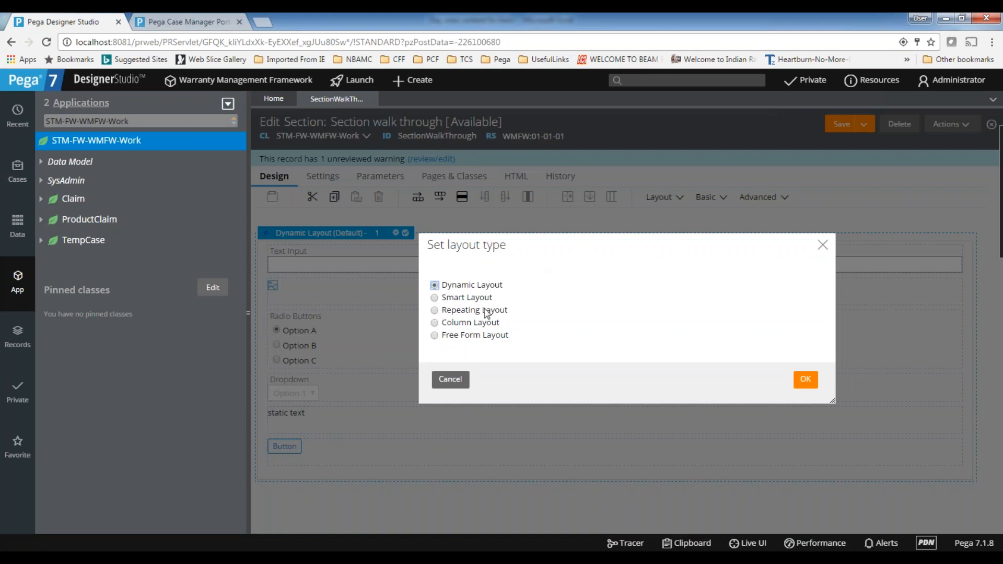
left_click(435, 311)
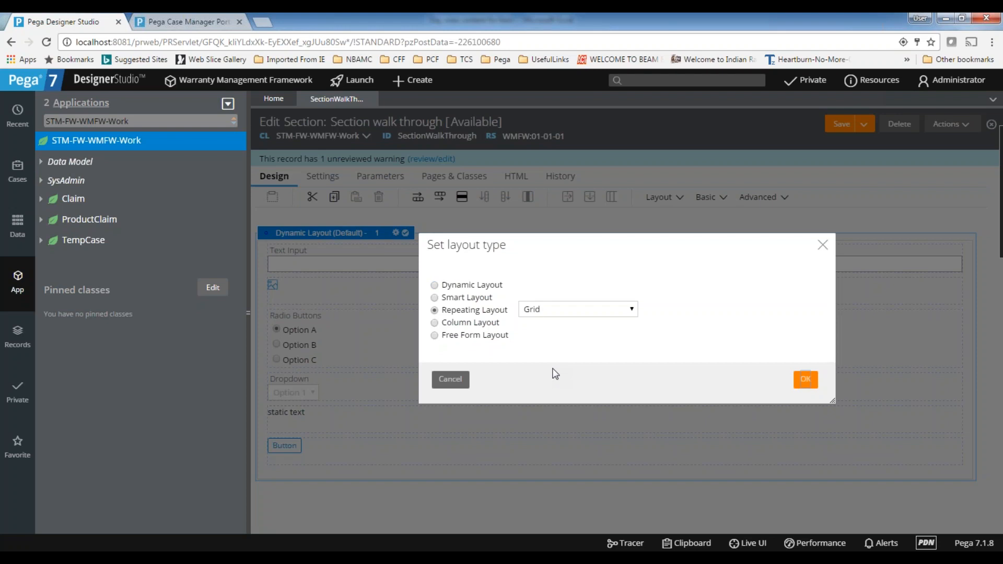
key("Return")
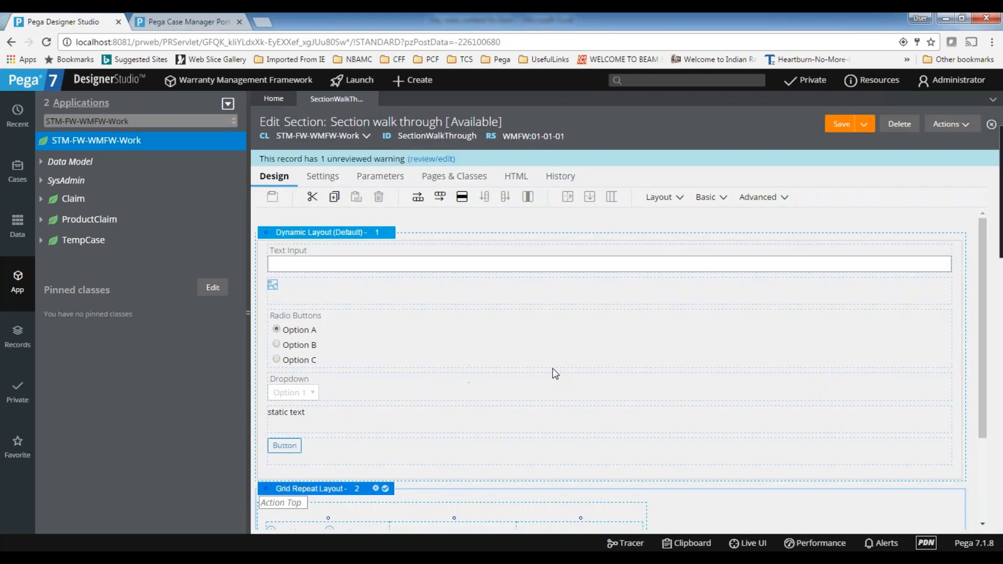
scroll(555, 374, "down", 2)
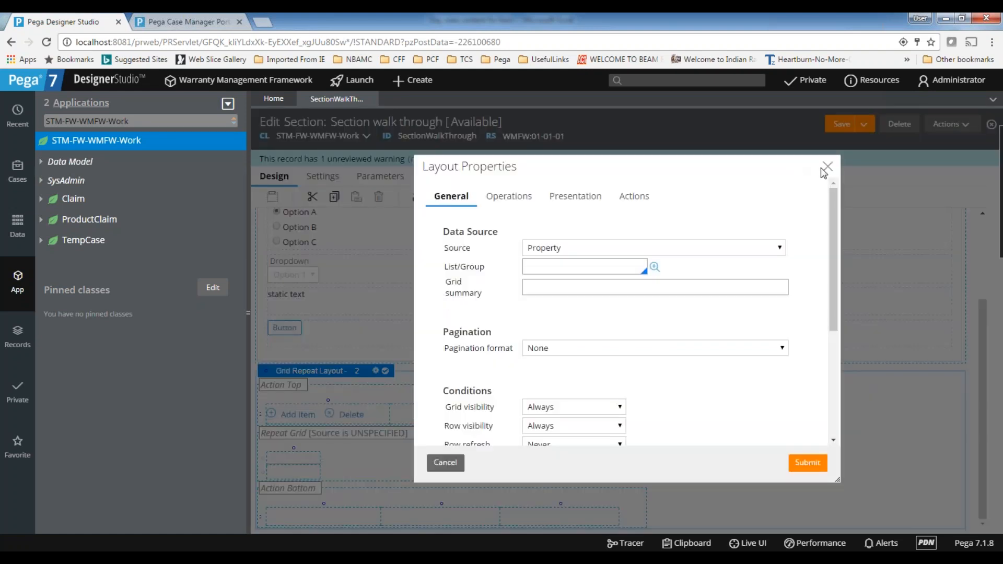
Dismiss the layout properties and examine the Grid Repeat Layout's top action area, header row and data row
left_click(831, 166)
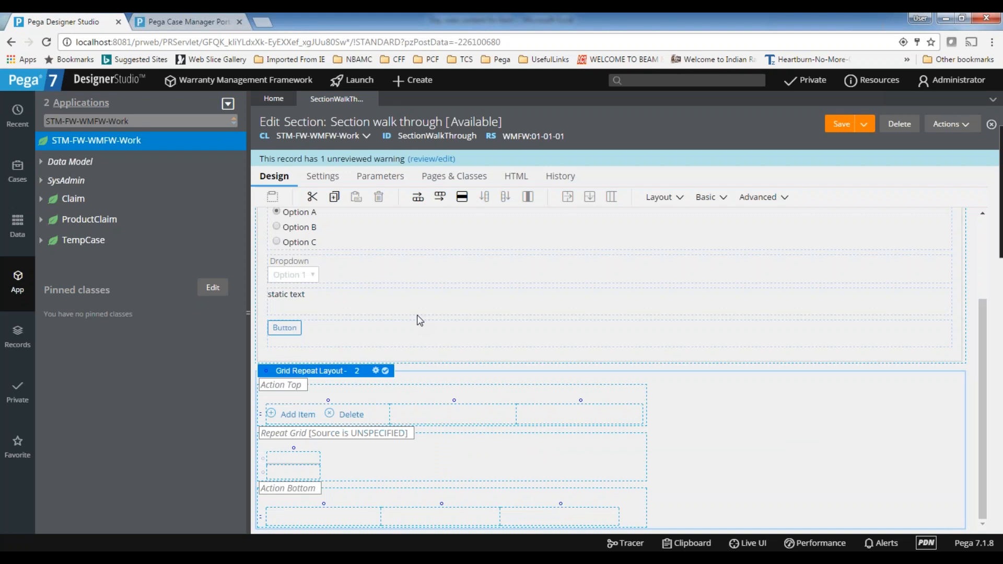
scroll(531, 293, "up", 3)
scroll(531, 293, "down", 2)
scroll(530, 294, "down", 1)
left_click(290, 460)
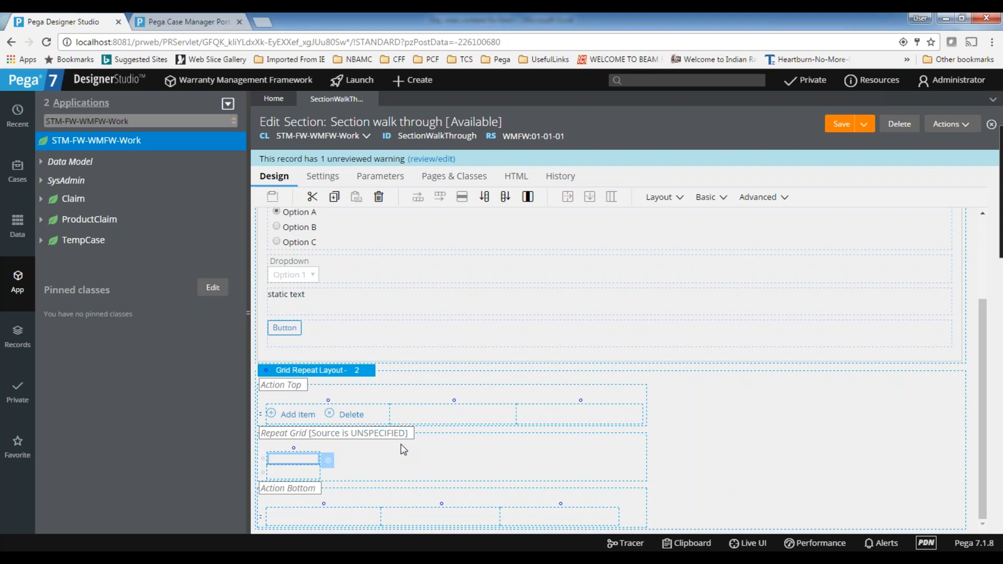
left_click(369, 374)
left_click(289, 473)
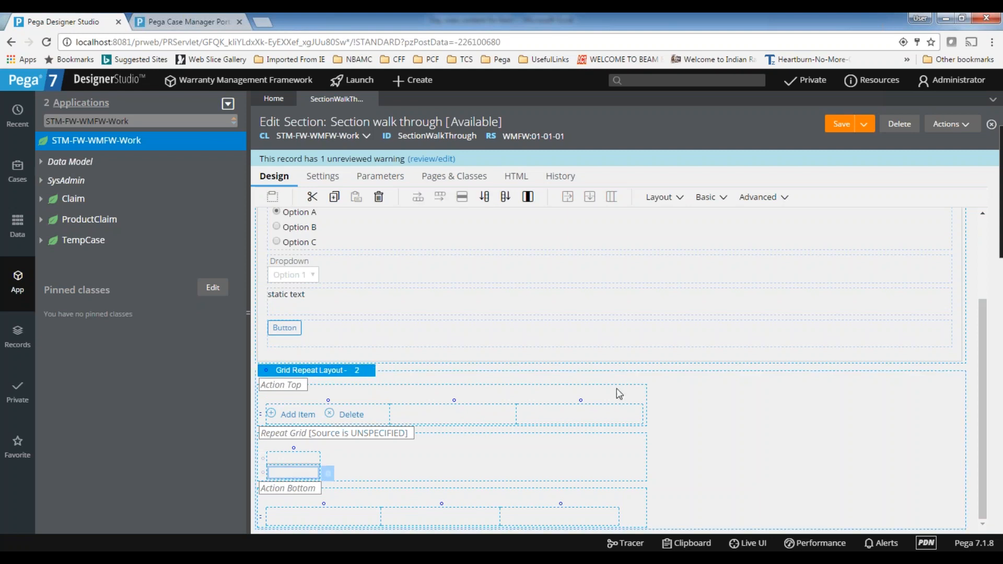
left_click(328, 373)
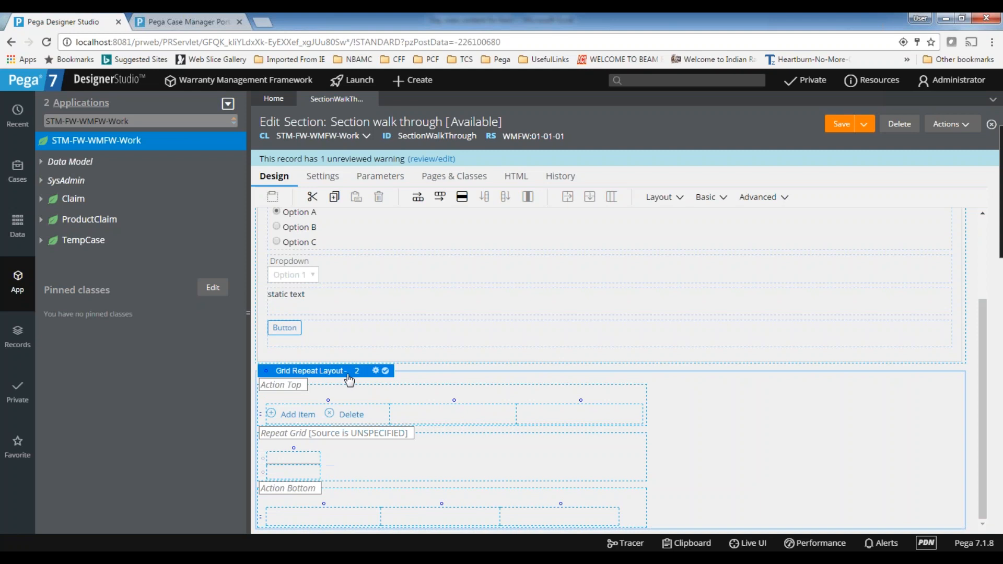
left_click(469, 287)
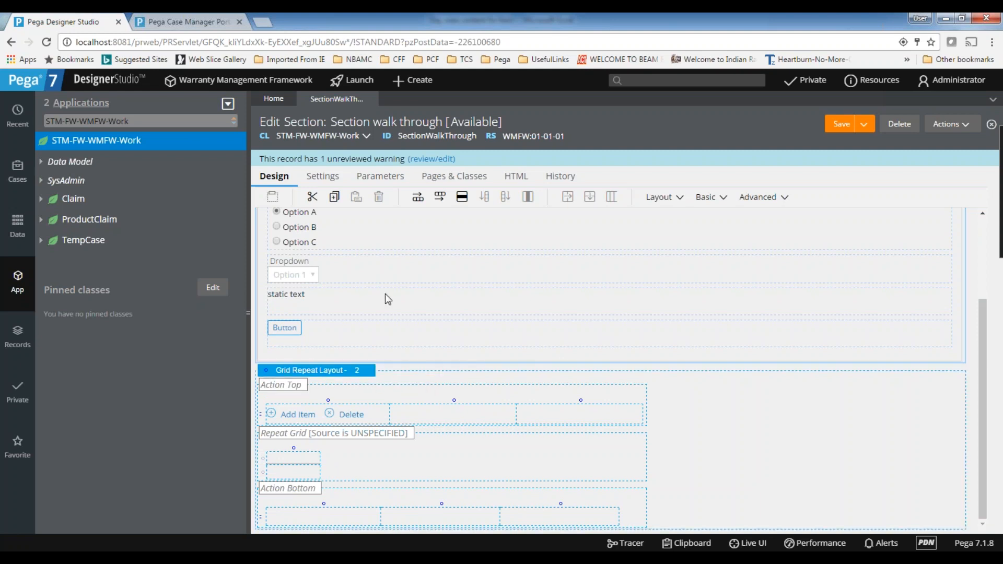
Check the list properties available as the Grid Repeat Layout's List/Group source, then dismiss its properties
left_click(364, 371)
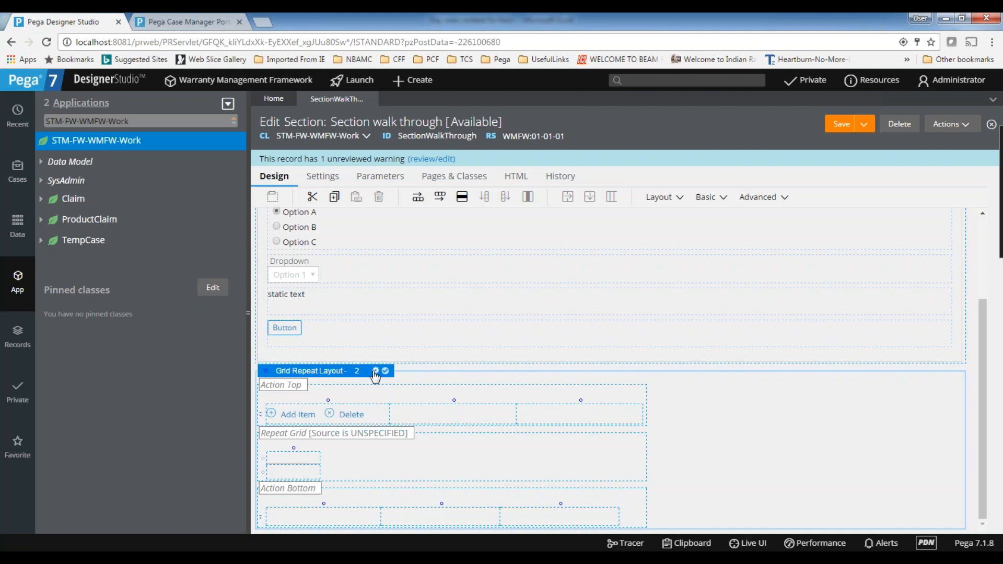
left_click(376, 371)
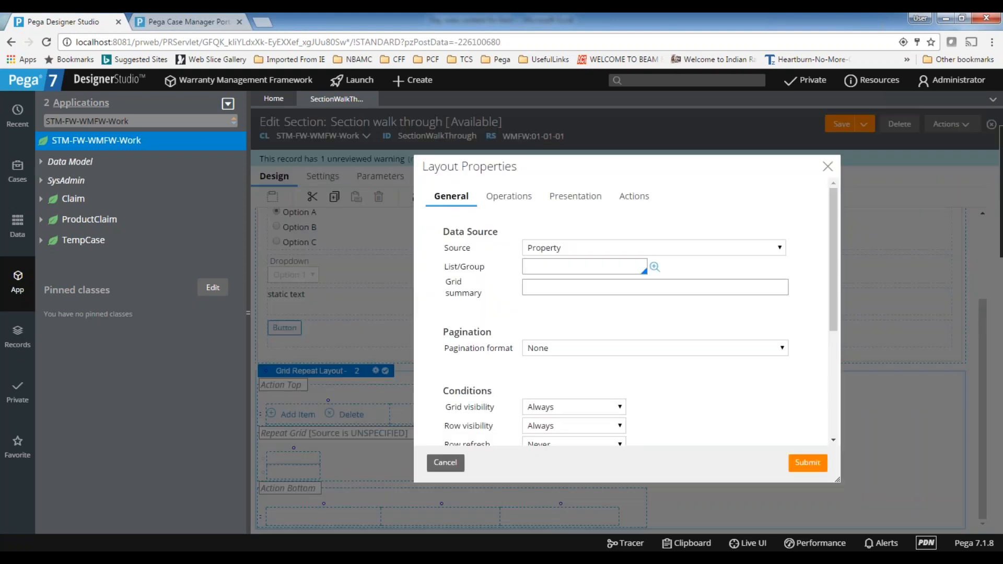
left_click(575, 271)
type(".")
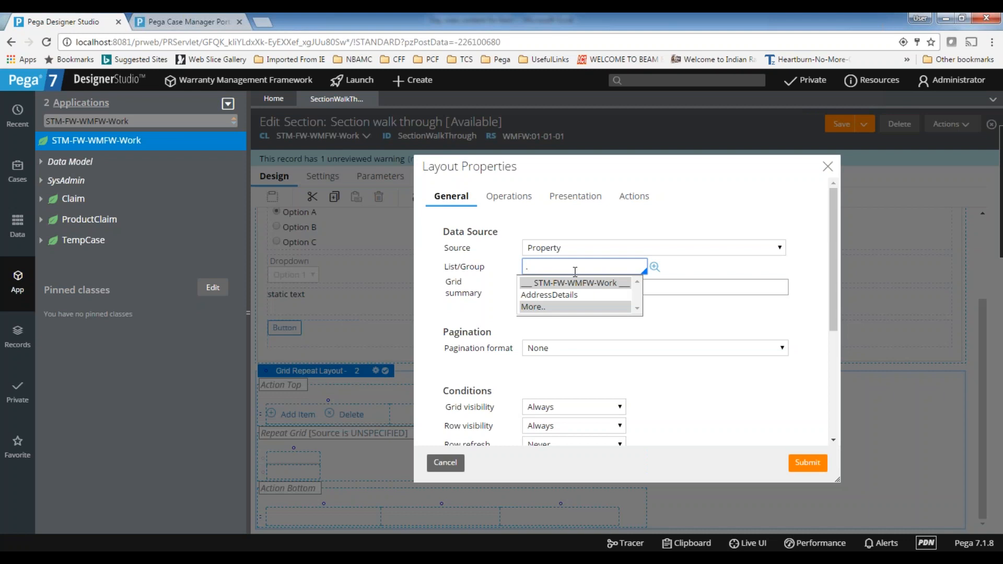
left_click(828, 166)
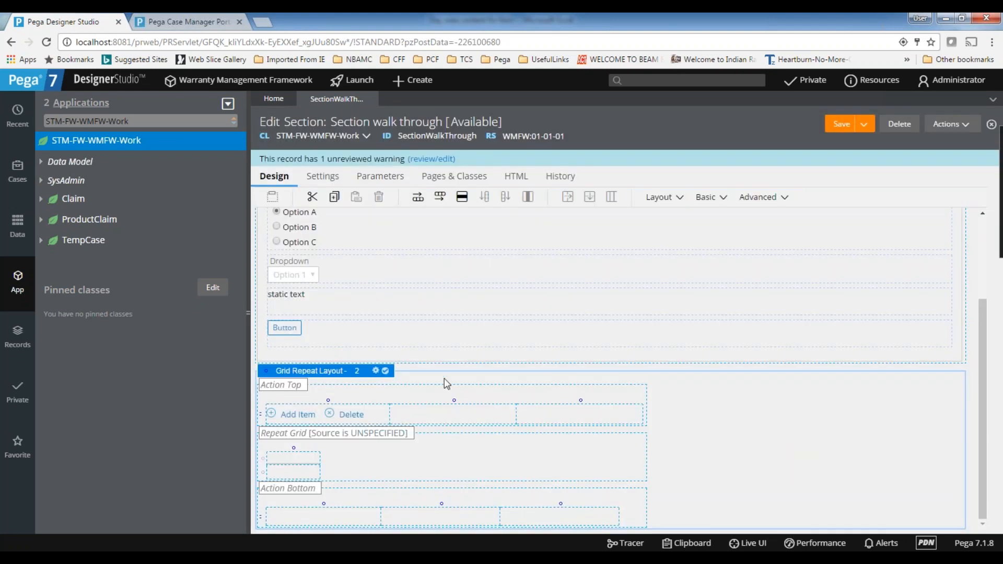
Open the Claim case type and bring up the form configuration of its Collect Product Info step
left_click(20, 173)
left_click(55, 158)
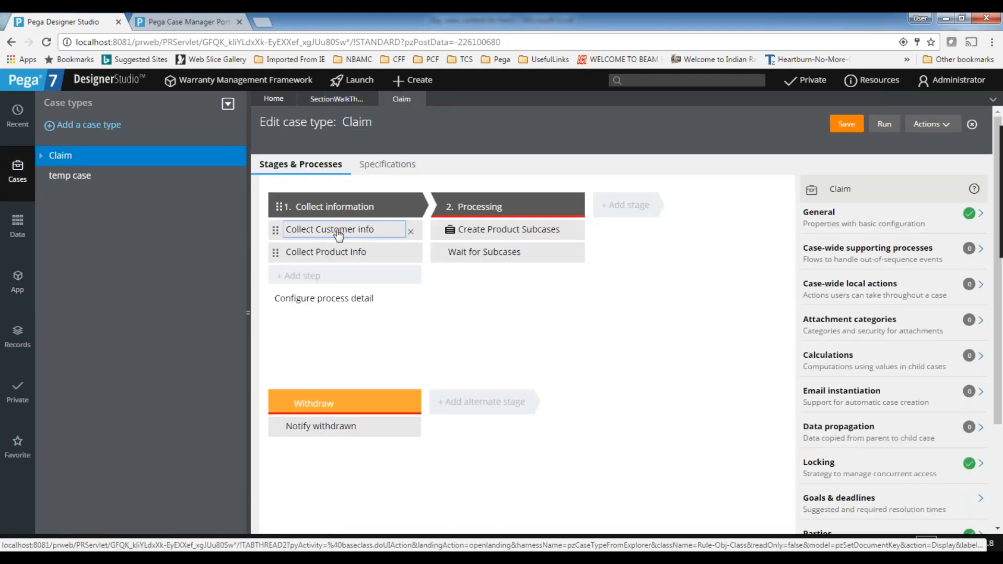
left_click(337, 230)
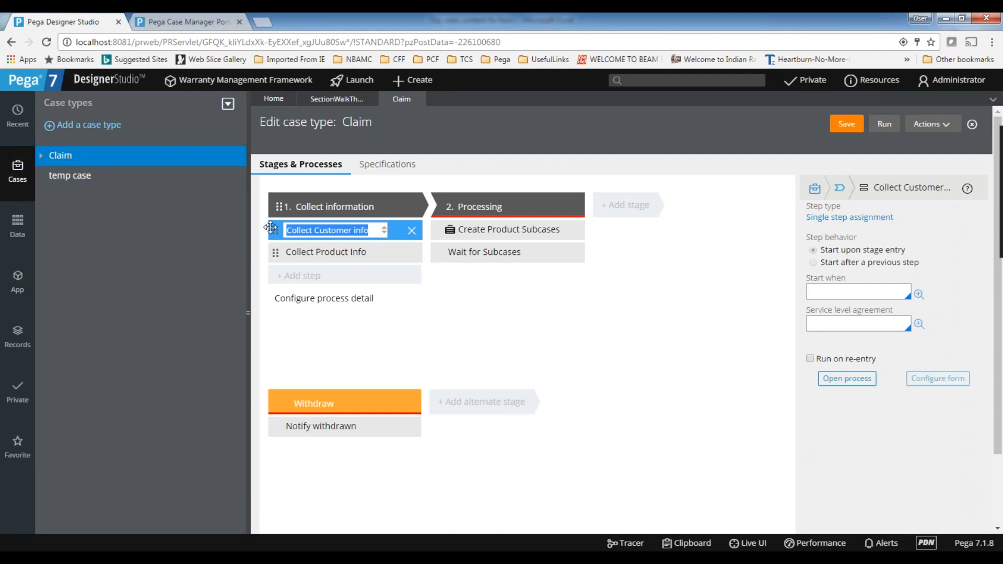
left_click(515, 317)
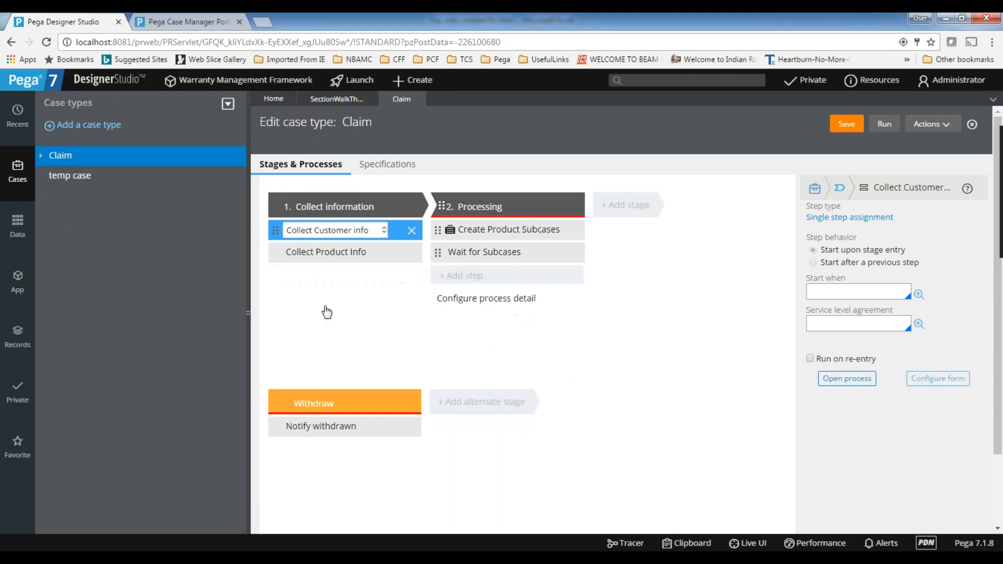
left_click(309, 253)
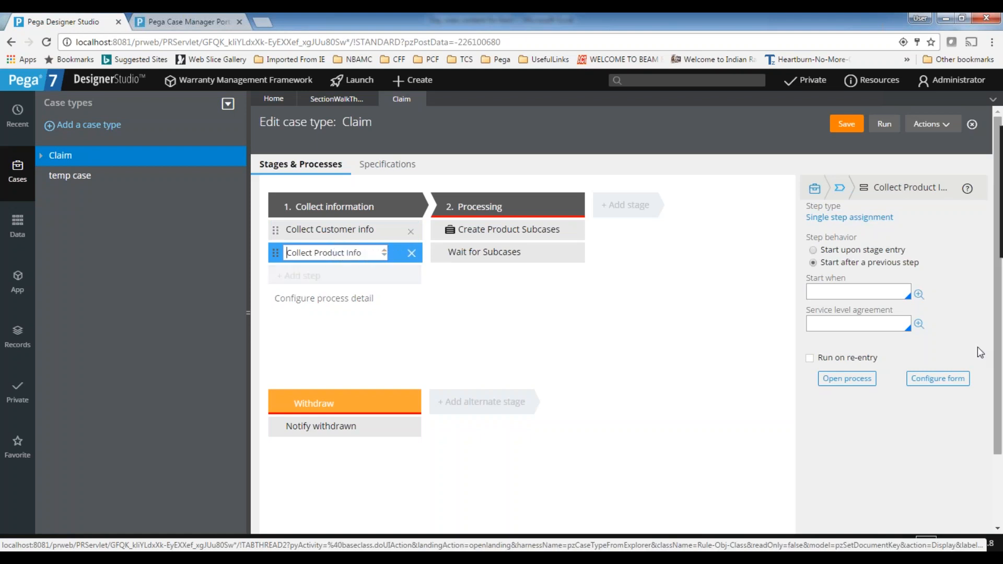
left_click(956, 377)
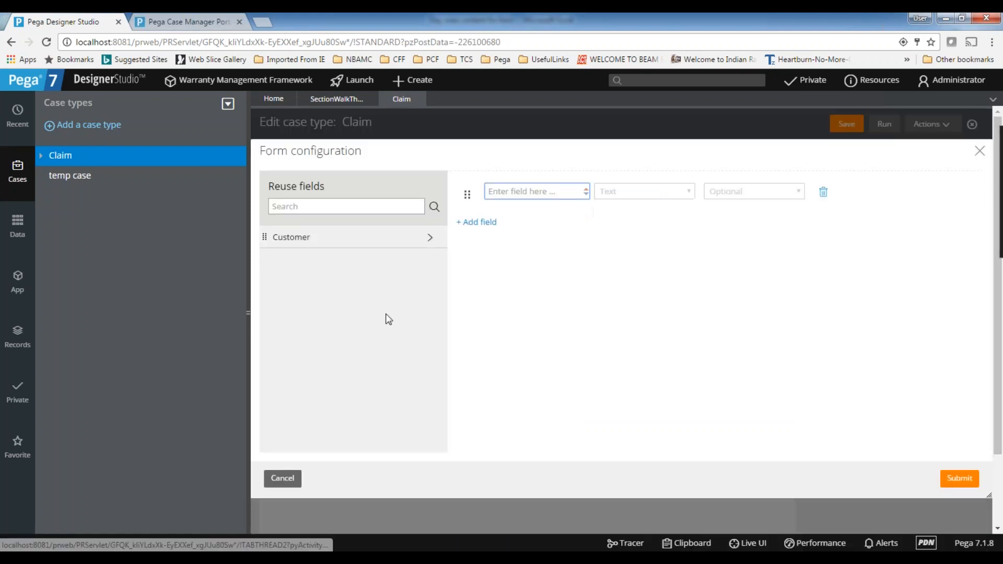
Name the form's first field "Educational info" and set its type to List of objects
type("Educationa")
type("l ifno")
key("BackSpace")
key("BackSpace")
key("BackSpace")
type("nfo")
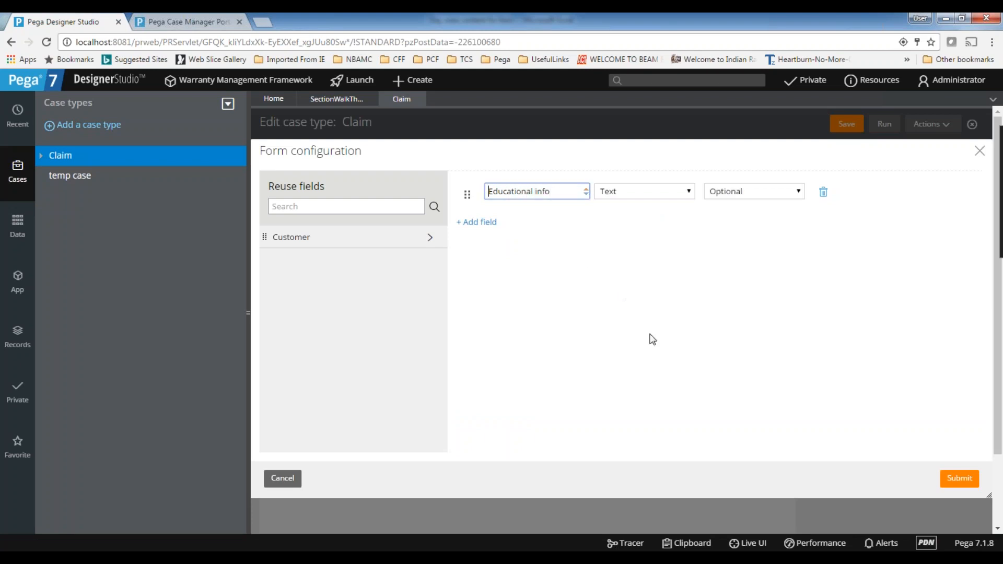
left_click(634, 199)
left_click(640, 418)
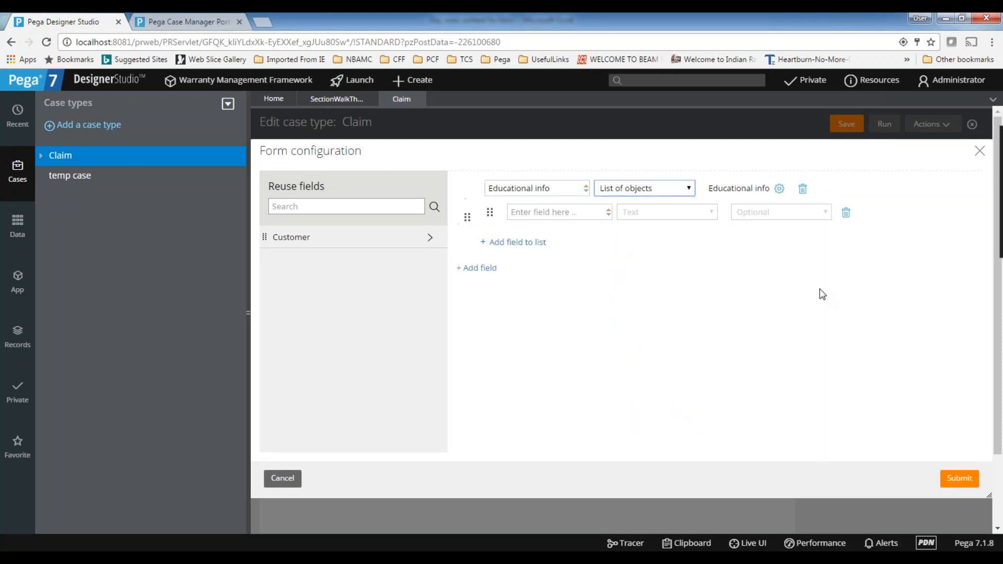
Add the fields "Institute name" and "Pass year" to the Educational info list
left_click(536, 207)
type("Institute name")
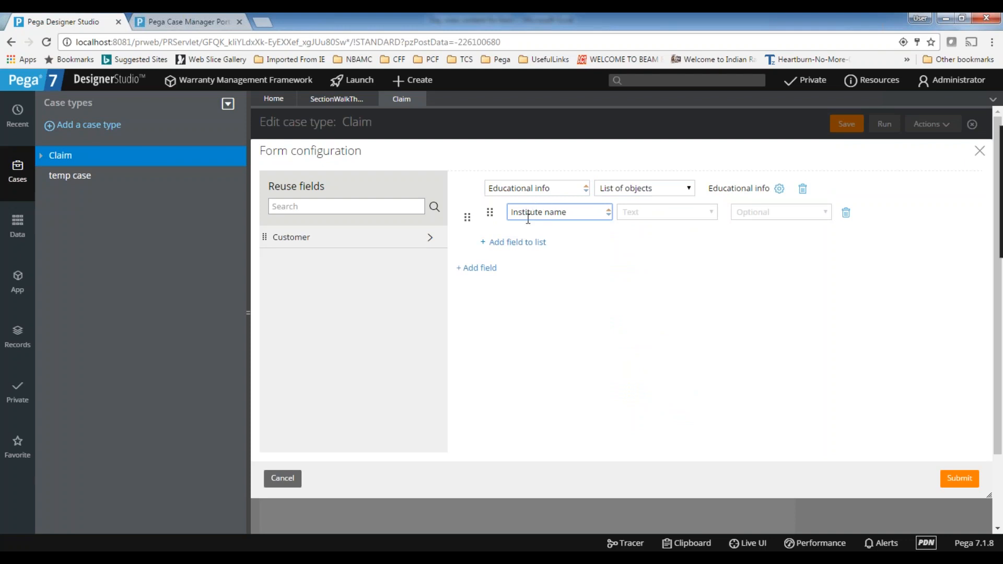
left_click(517, 241)
type("Pass year")
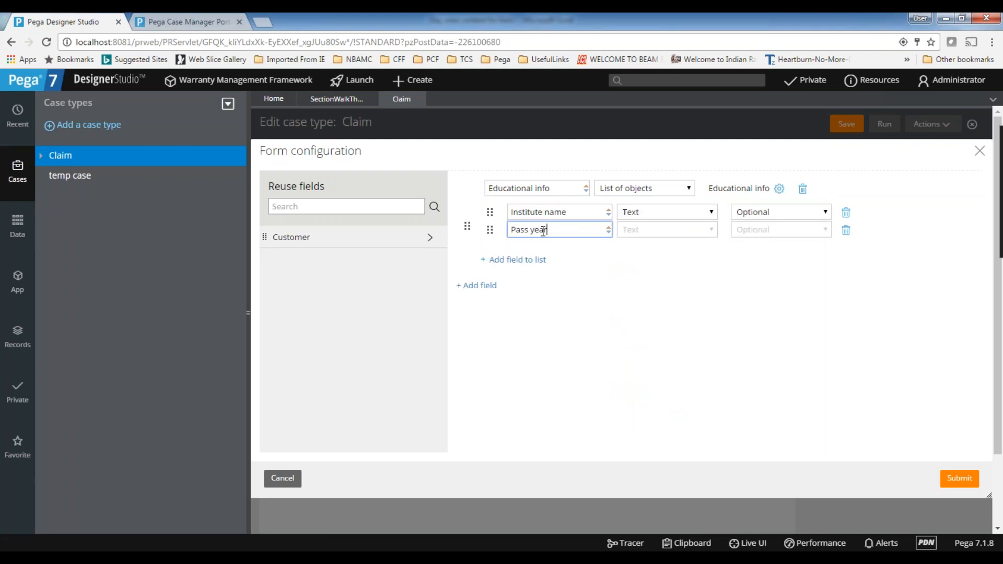
Add a "Score" field of type Number (decimal) to the Educational info list
left_click(523, 261)
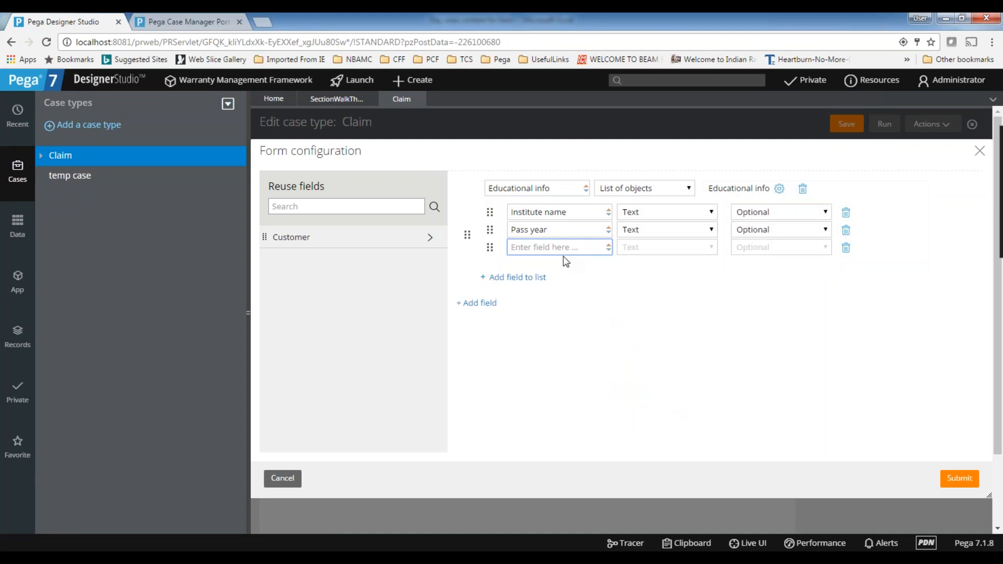
type("Score")
left_click(650, 251)
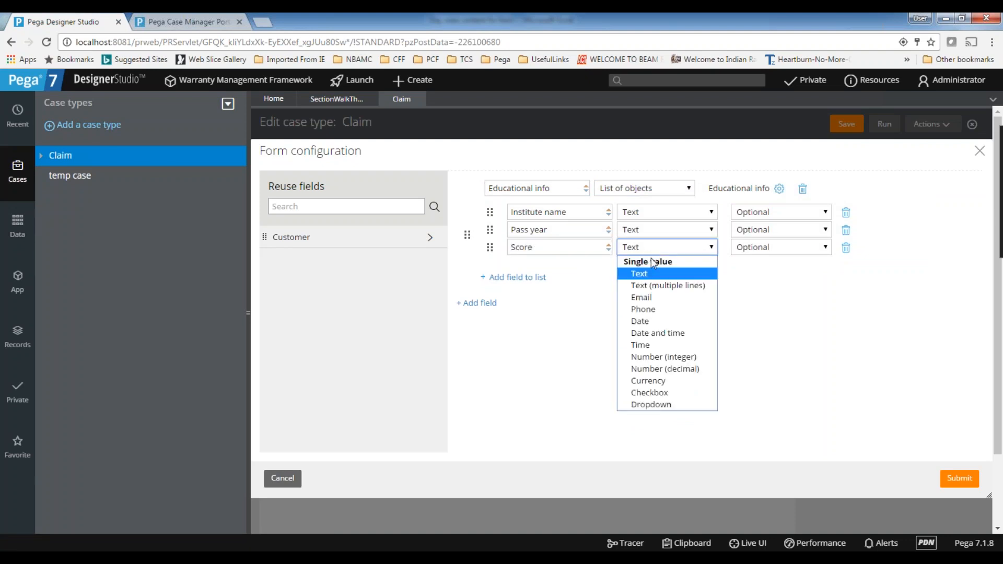
left_click(662, 369)
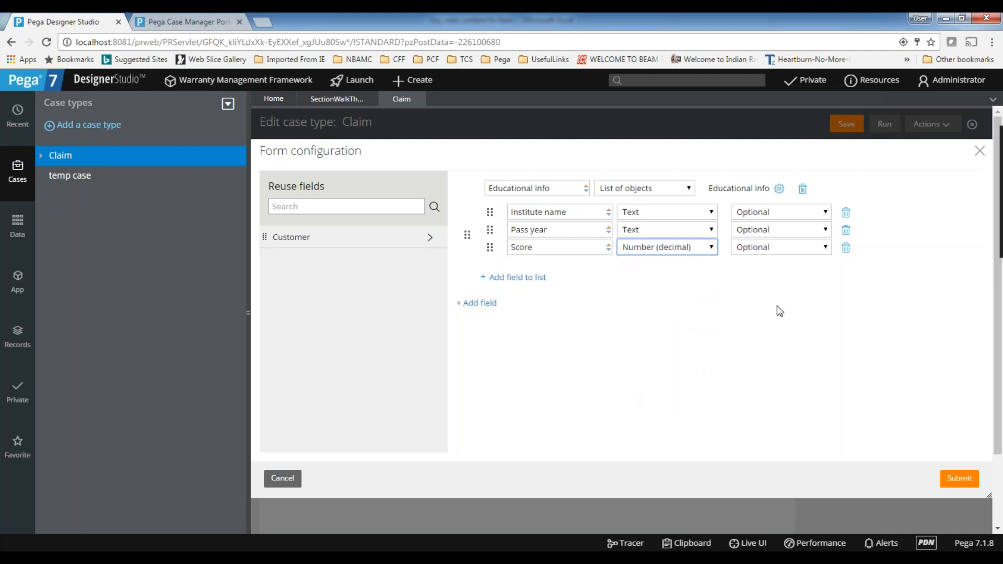
Set the Pass year field's type to Number (integer), submit the form configuration and save the Claim case type
left_click(674, 231)
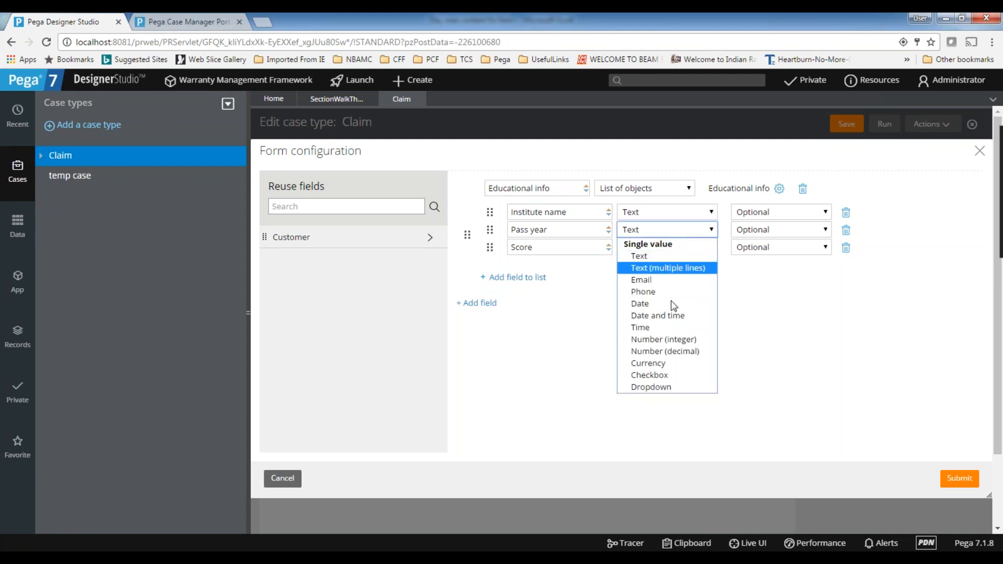
left_click(681, 333)
left_click(659, 231)
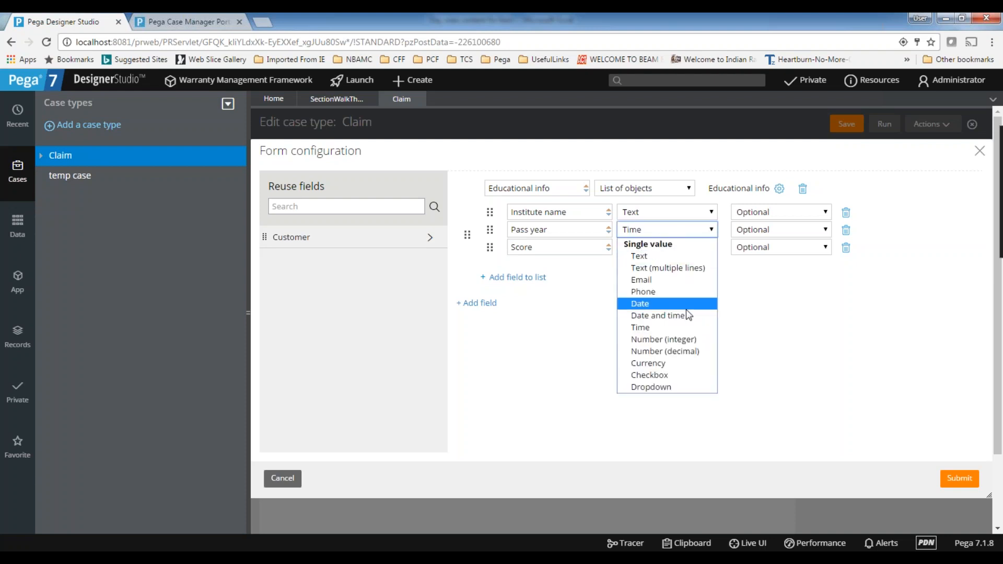
left_click(686, 341)
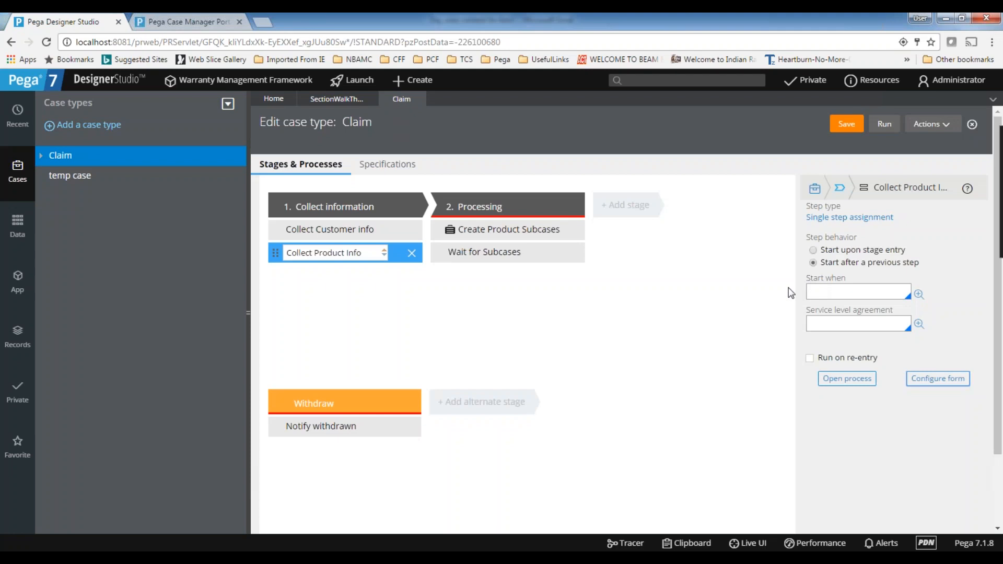
left_click(847, 127)
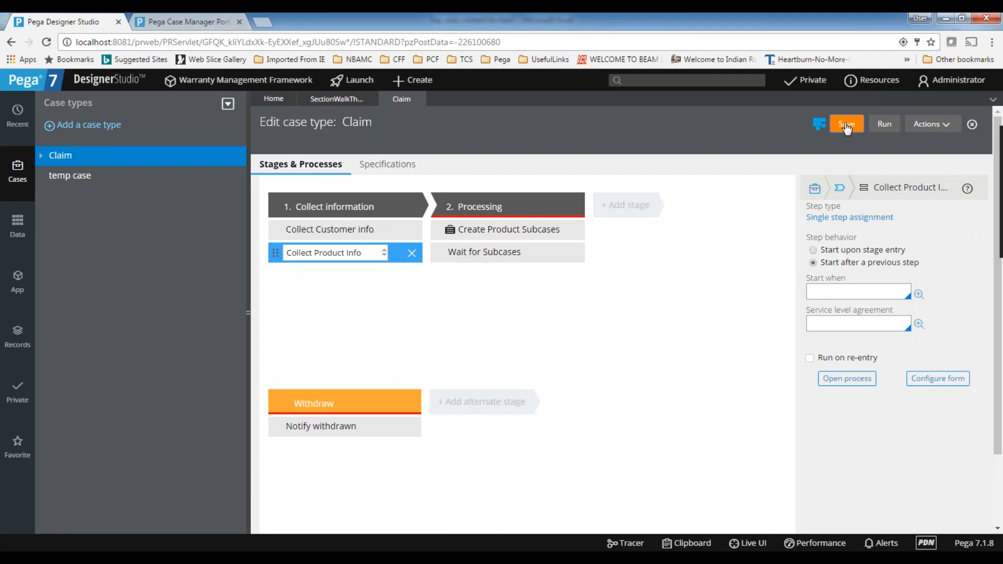
Run the Claim case and submit its Collect Customer info assignment with the fields left blank
left_click(884, 126)
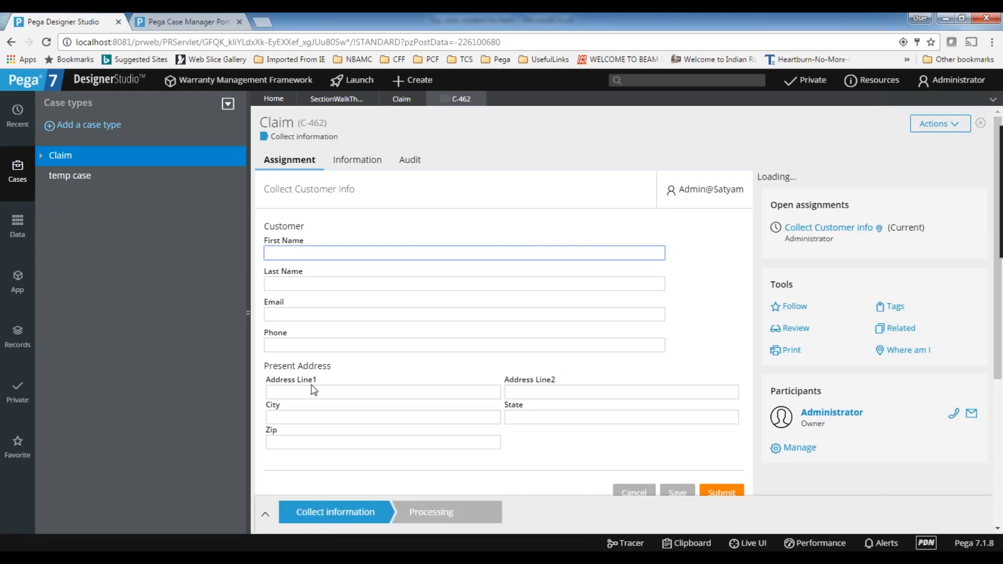
scroll(356, 388, "down", 3)
left_click(675, 370)
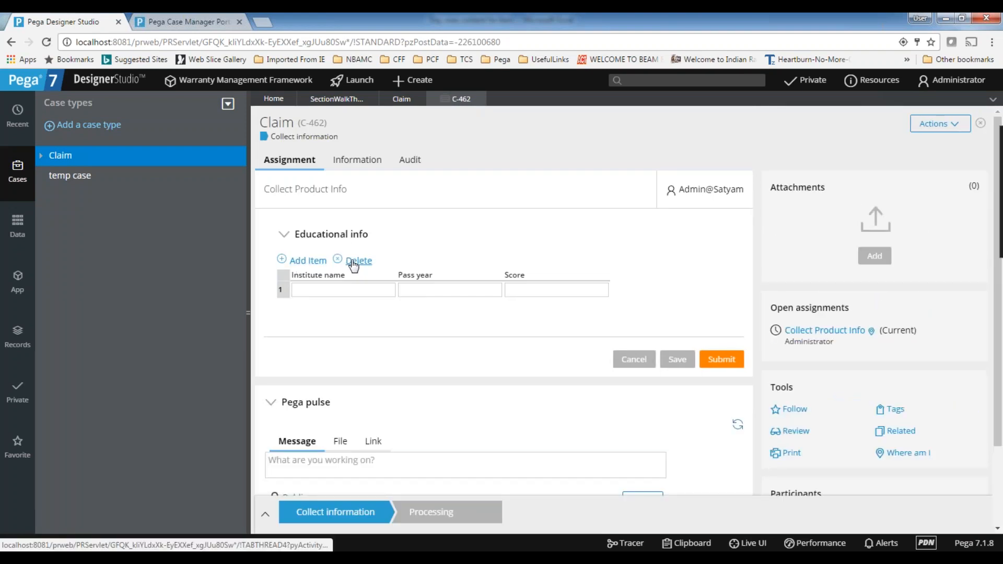
Fill the first Educational info row with institute name 10th, pass year 2000 and score 12
left_click(322, 285)
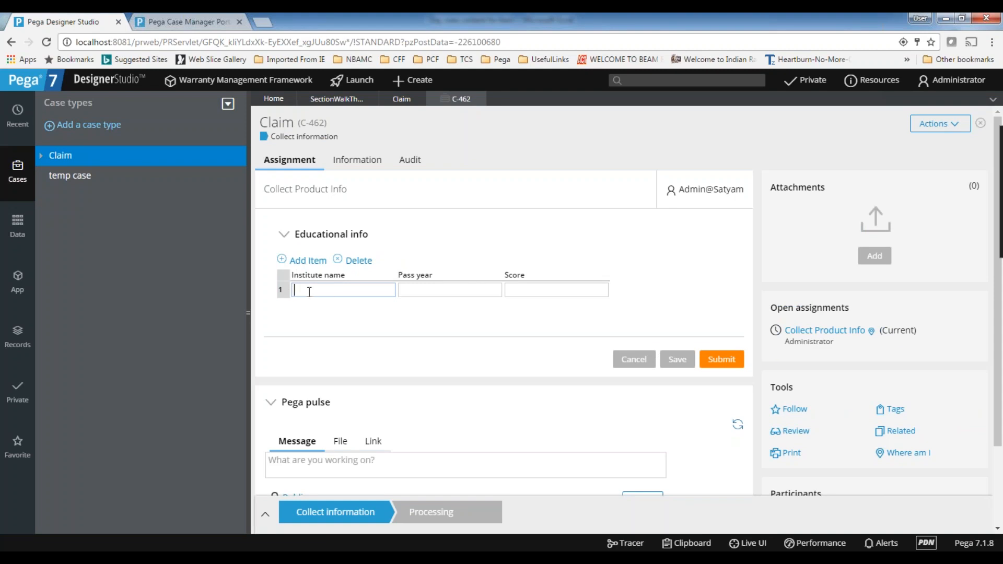
type("10th")
key("Tab")
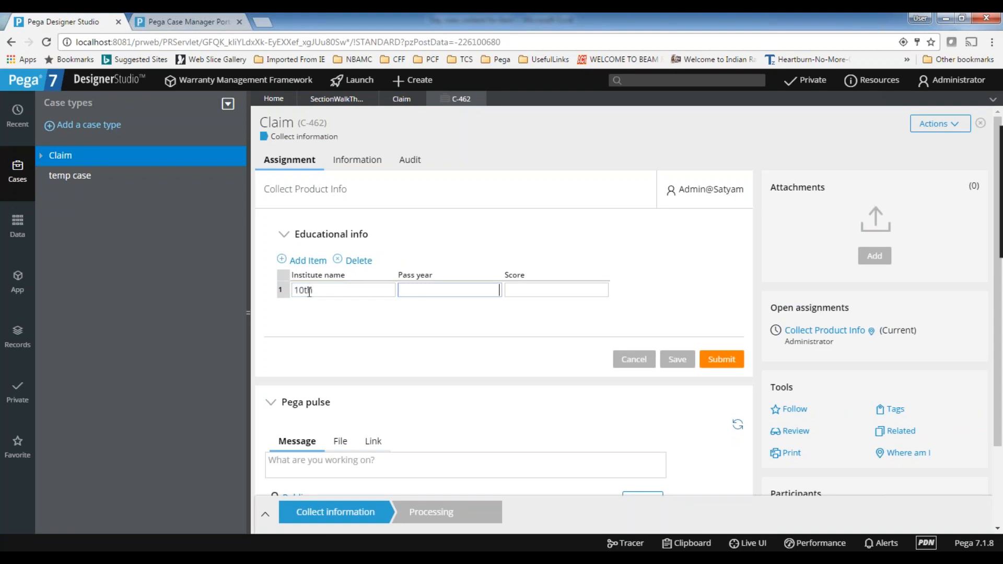
type("2000")
key("Tab")
type("12")
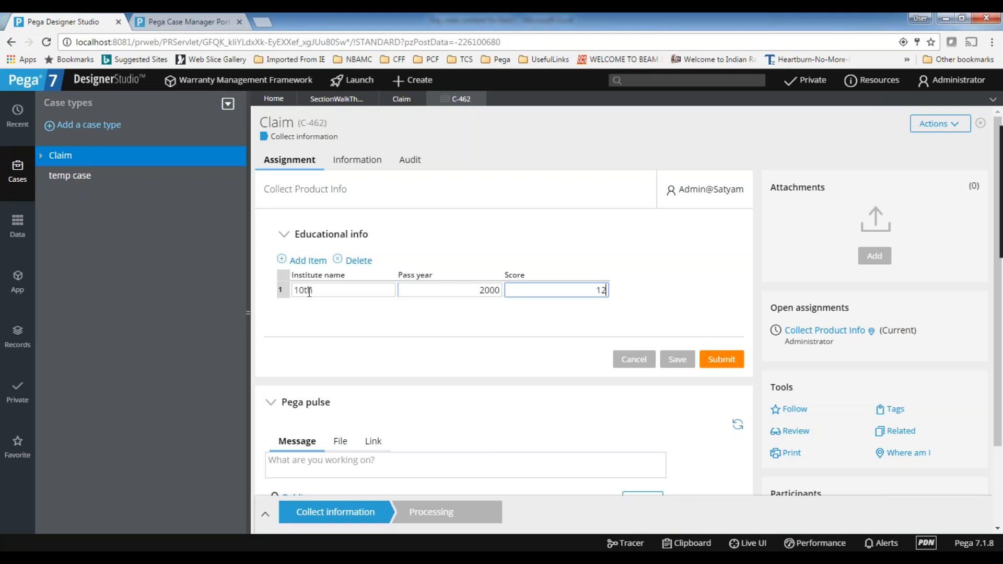
Add a second Educational info row with institute name ointerm, pass year 2543 and score 343
left_click(304, 261)
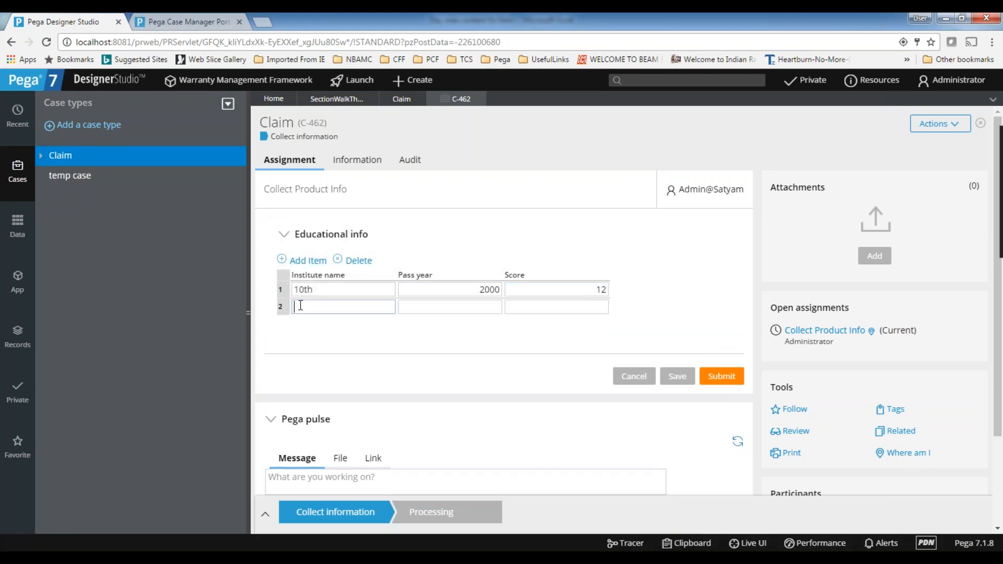
type("interm")
left_click(439, 308)
type("2543")
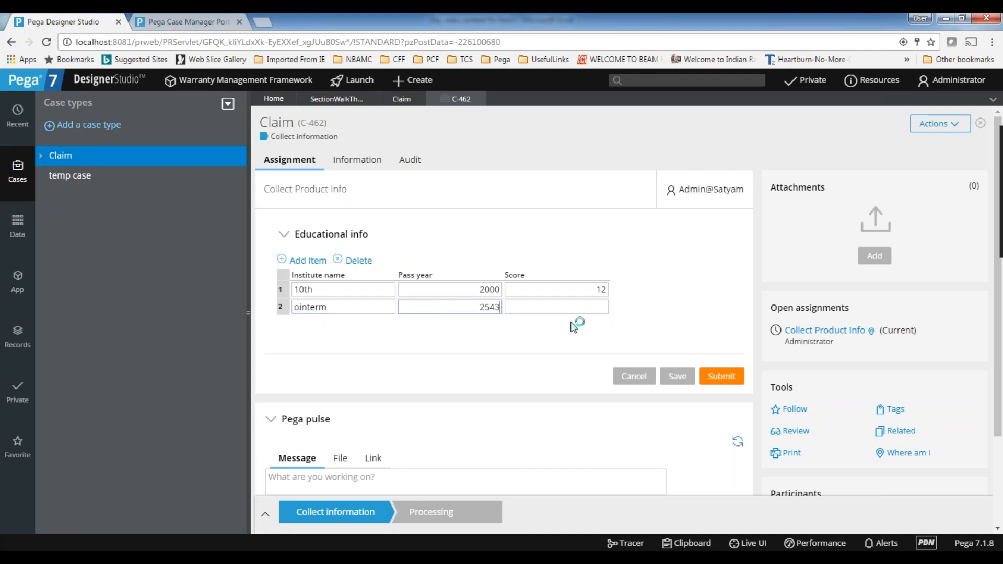
left_click(579, 311)
type("343")
Add a third Educational info row with institute name fds, pass year 2543 and score 3123
left_click(308, 261)
type("fds")
left_click(471, 327)
type("2543")
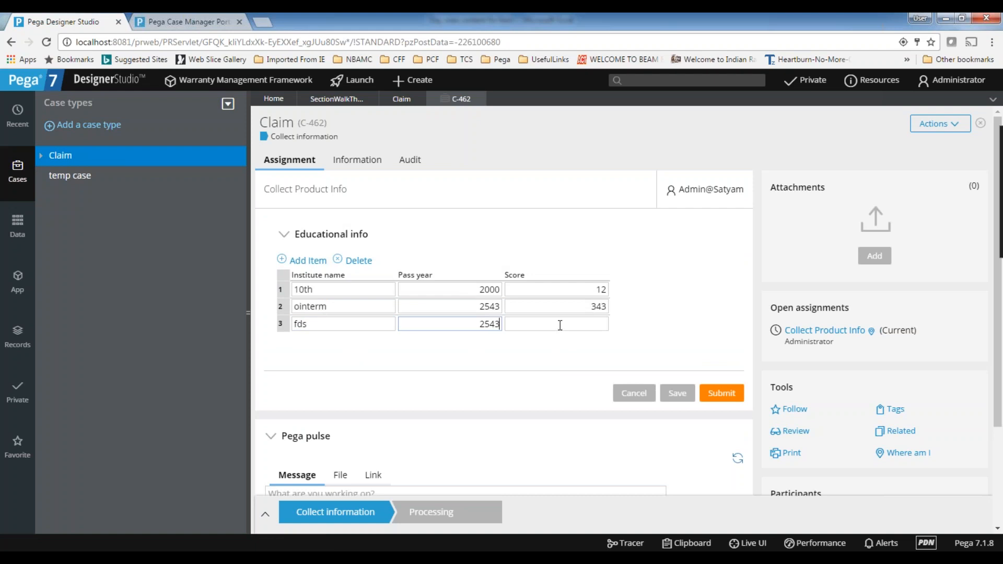
left_click(560, 324)
type("5123")
Delete the third row from the Educational info grid
left_click(537, 242)
left_click(287, 236)
left_click(539, 324)
left_click(374, 261)
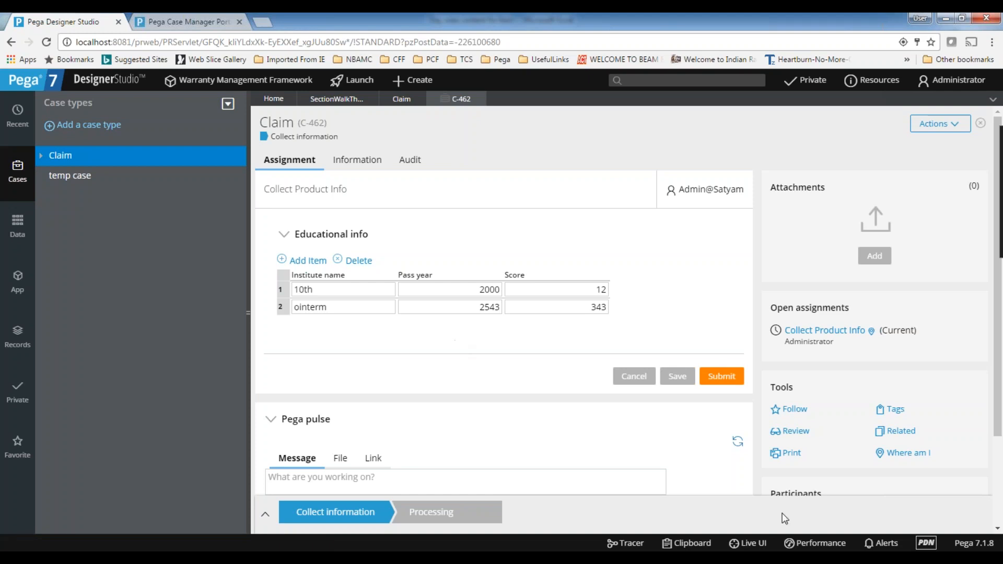
Show the application's class list for STM-FW-WMFW-Work beside the open Claim case
left_click(228, 104)
left_click(17, 282)
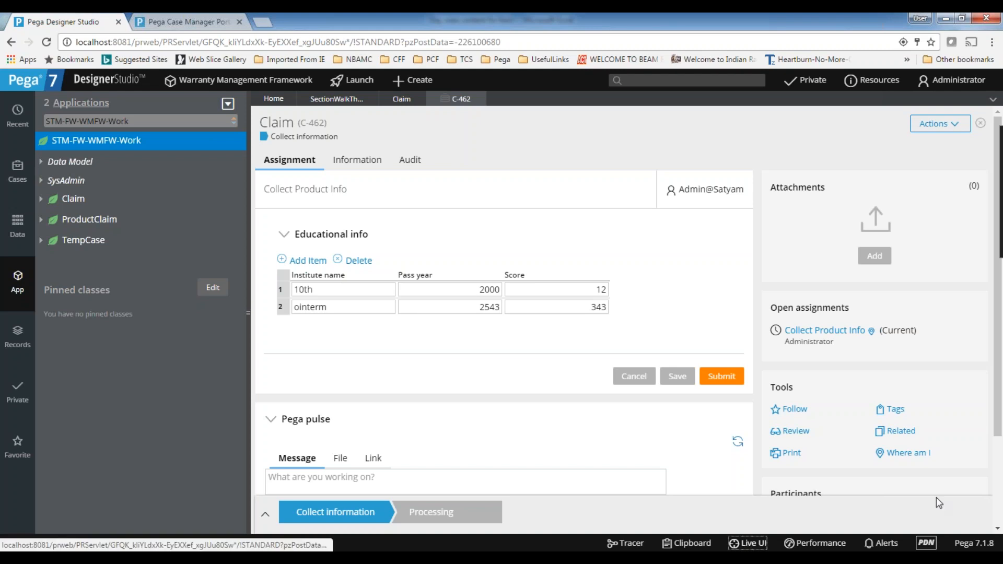
left_click(342, 290)
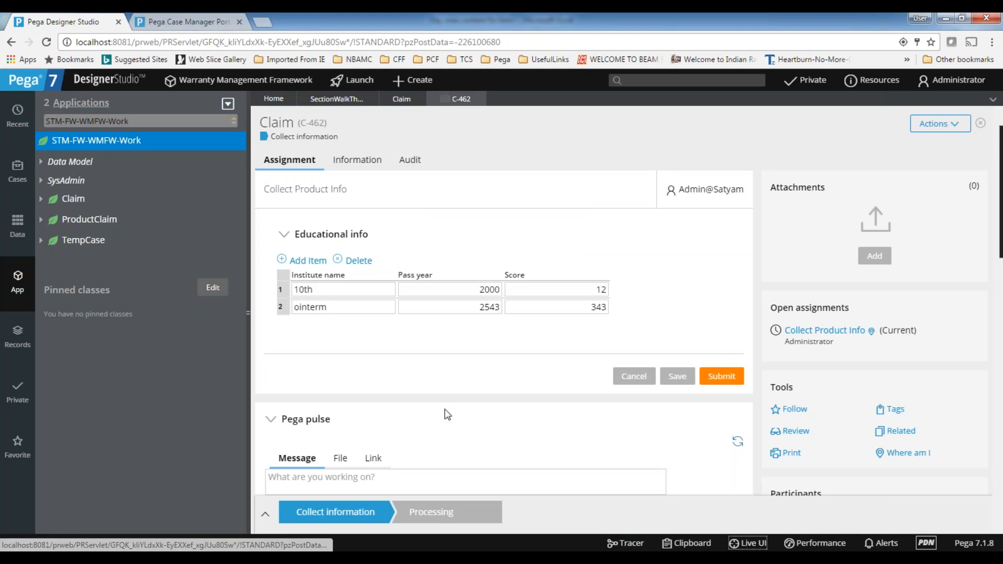
Bring up the PRPC embedded application server console, check its log and minimise it
left_click(667, 557)
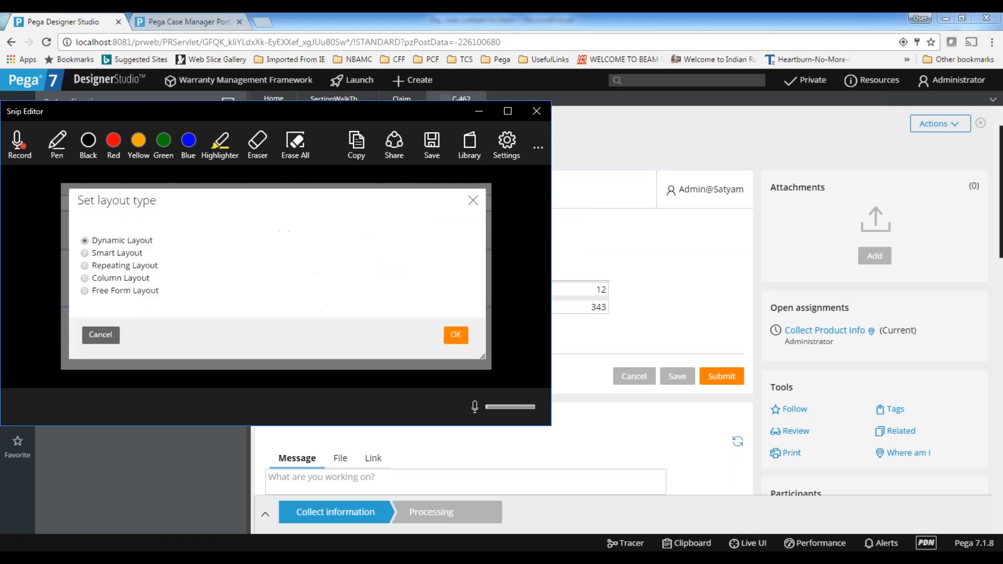
left_click(537, 113)
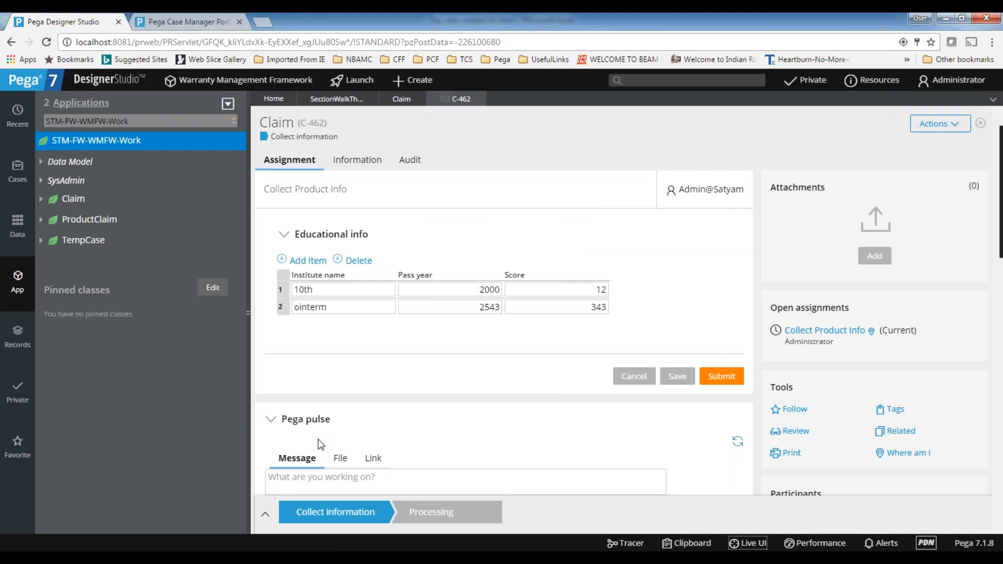
key("alt+Tab")
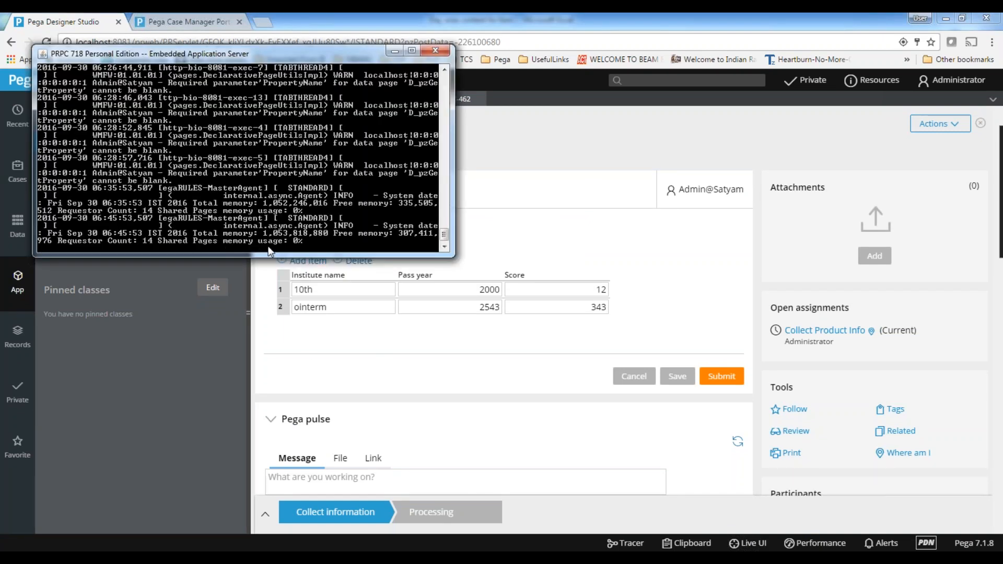
left_click(394, 50)
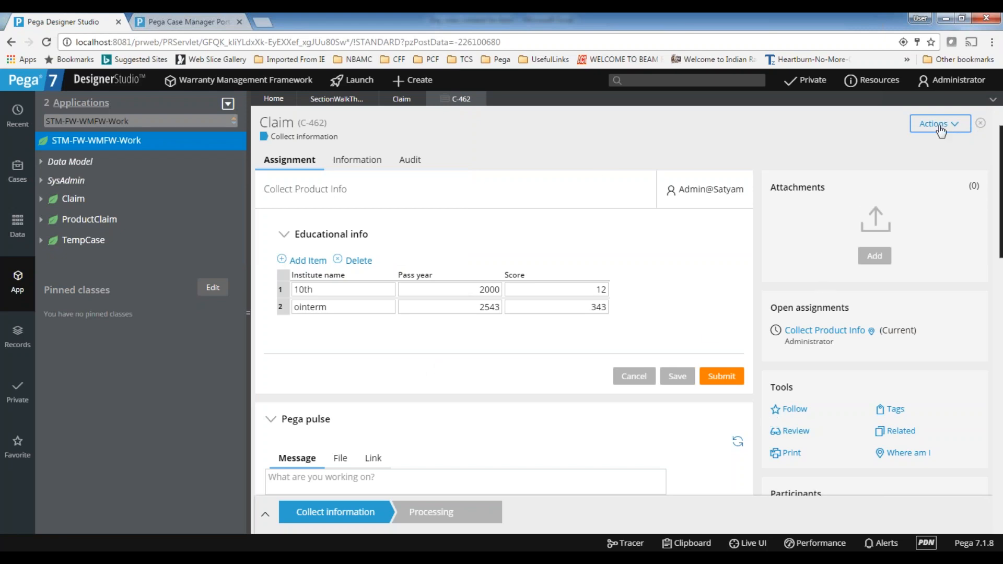
Try to reload the Designer Studio page, close the Case Manager portal, and close the browser session
left_click(46, 42)
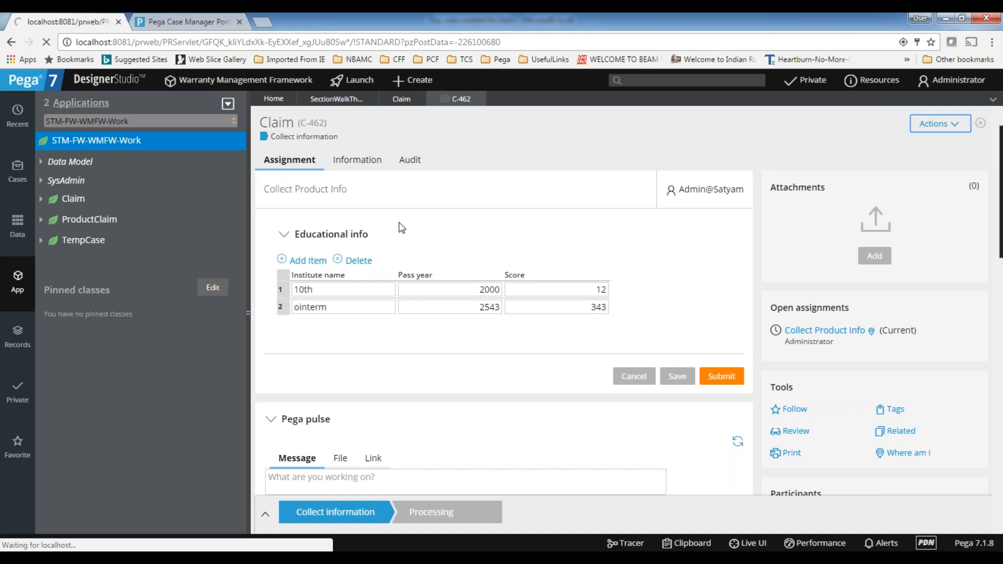
left_click(204, 23)
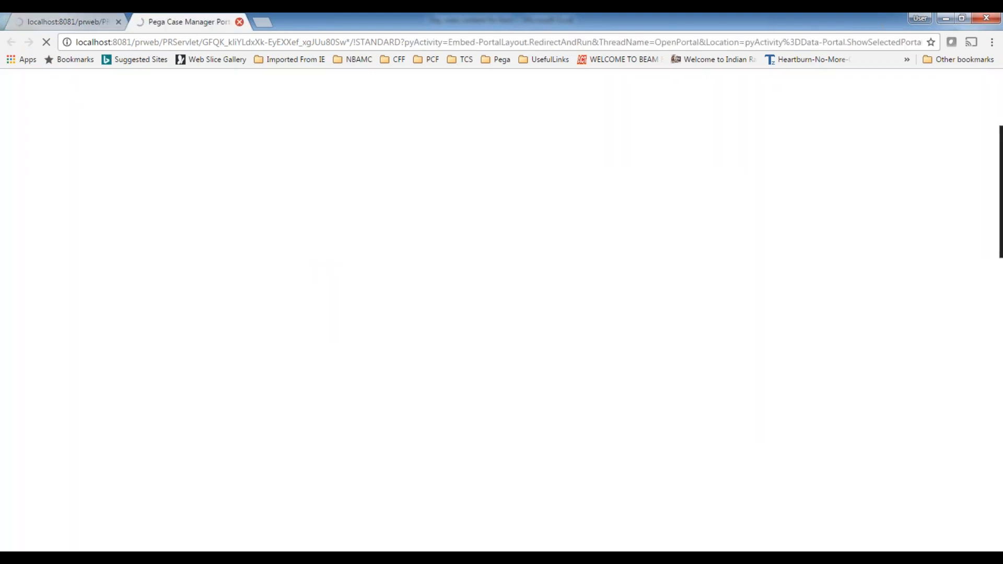
left_click(240, 22)
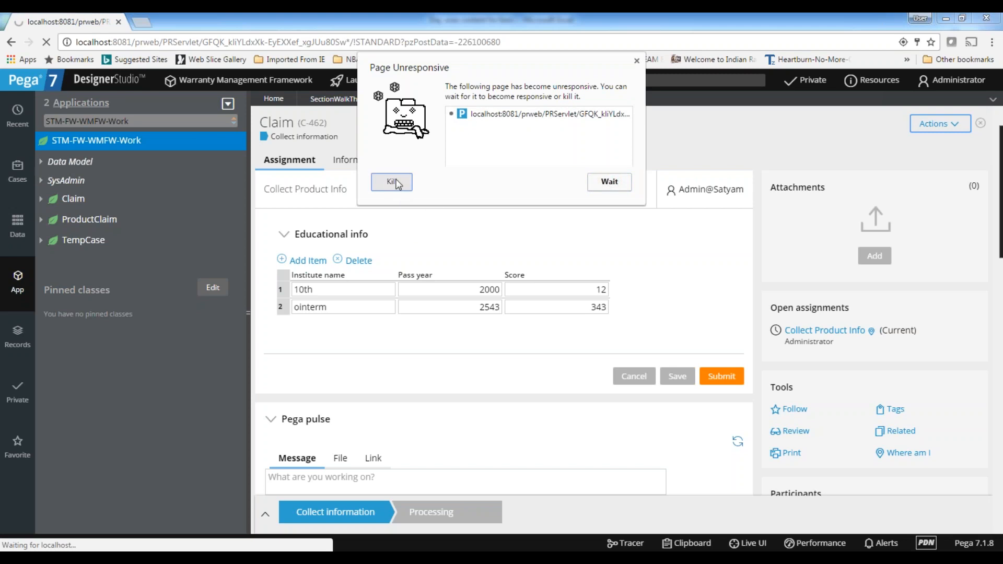
left_click(575, 558)
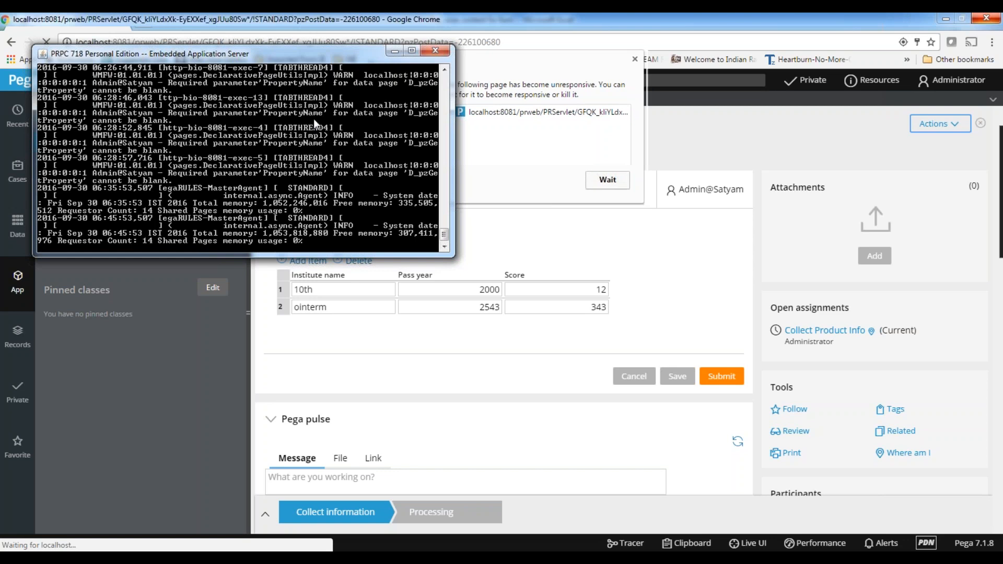
left_click(393, 49)
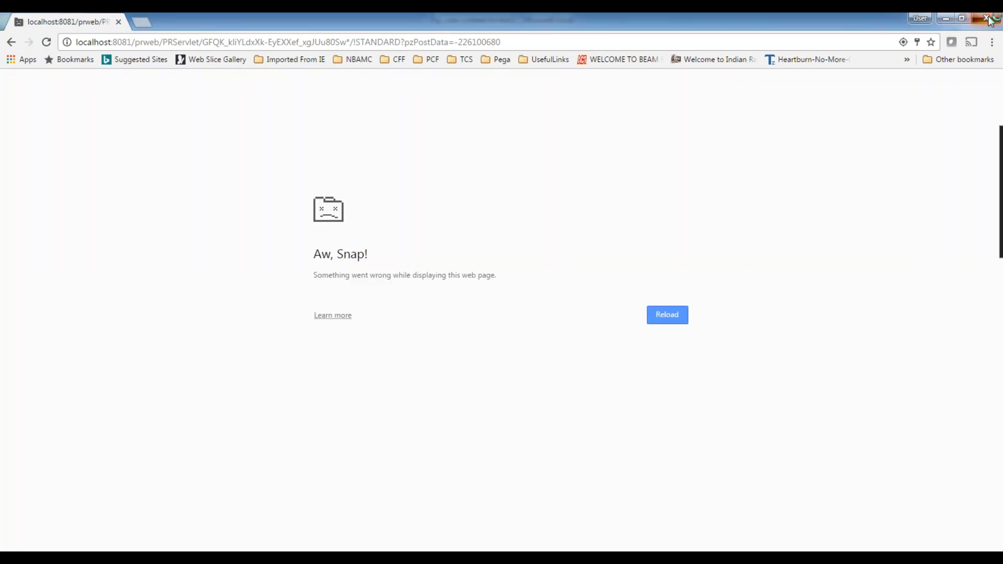
left_click(988, 19)
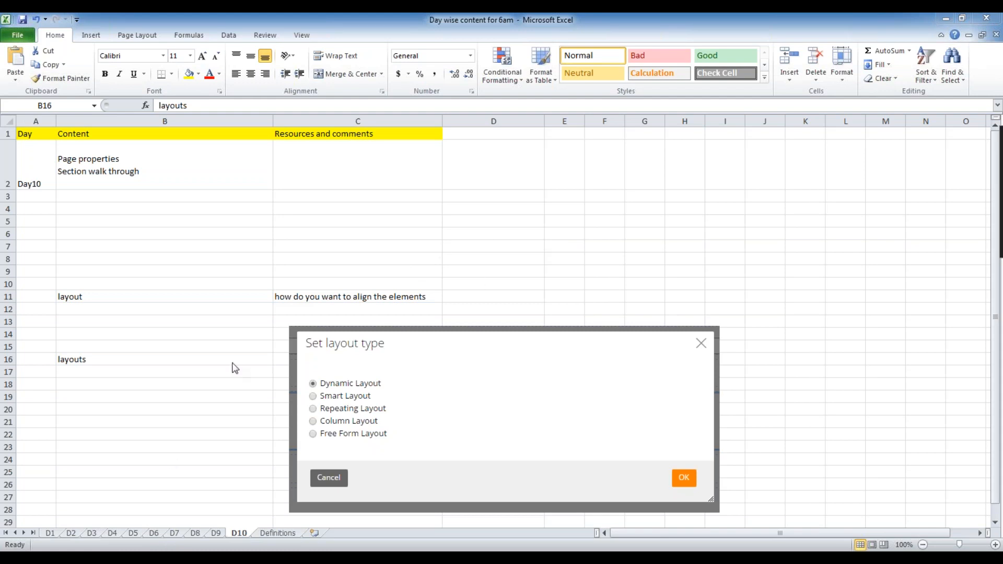
left_click(453, 231)
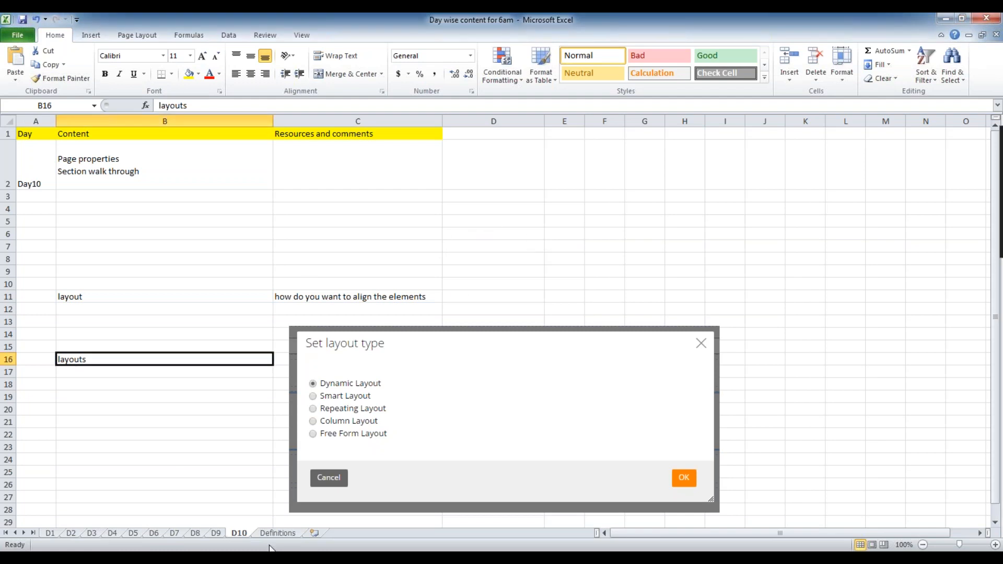
Switch to a fresh Chrome window and open the local Pega 7 login page
left_click(255, 557)
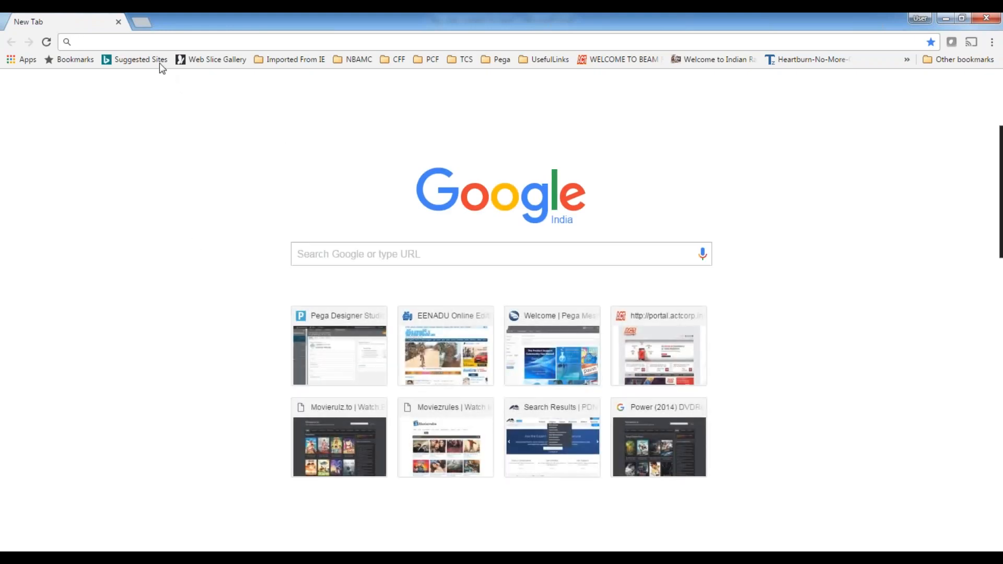
type("lo")
left_click(186, 58)
Replace the prefilled login name with the administrator's operator ID and log in to Designer Studio
left_click_drag(441, 203, 625, 198)
left_click(514, 233)
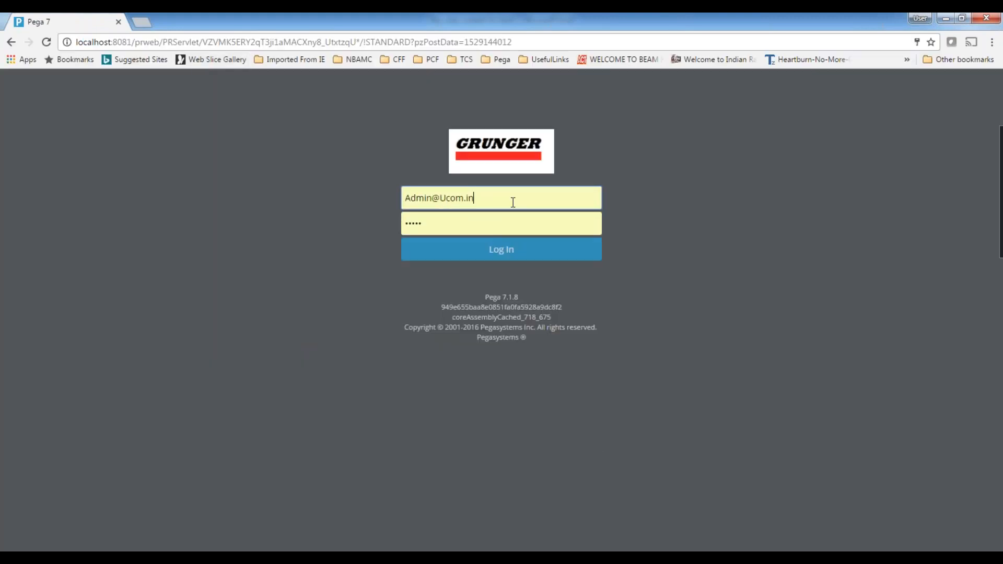
left_click_drag(442, 197, 487, 197)
type("sa")
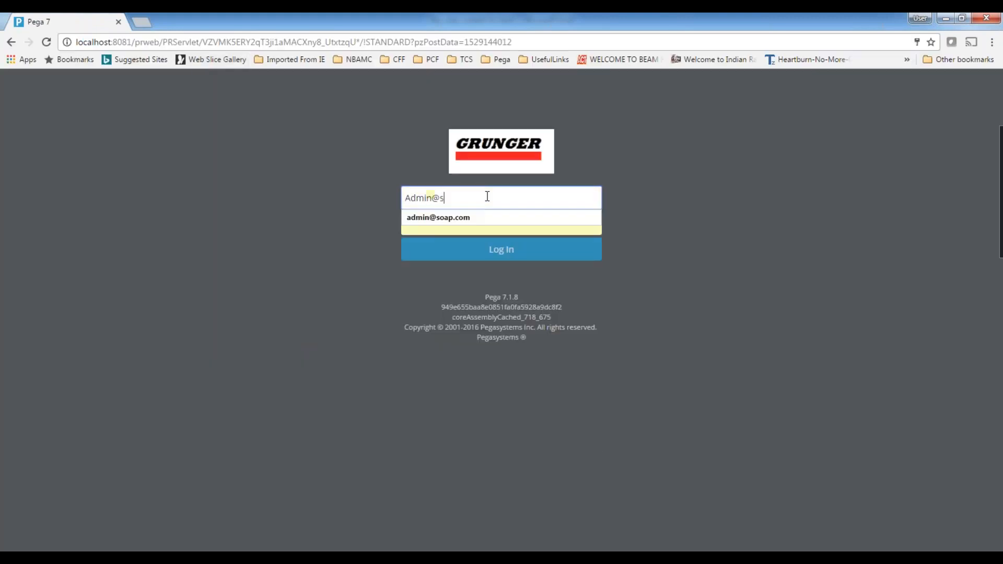
left_click(461, 216)
left_click(449, 249)
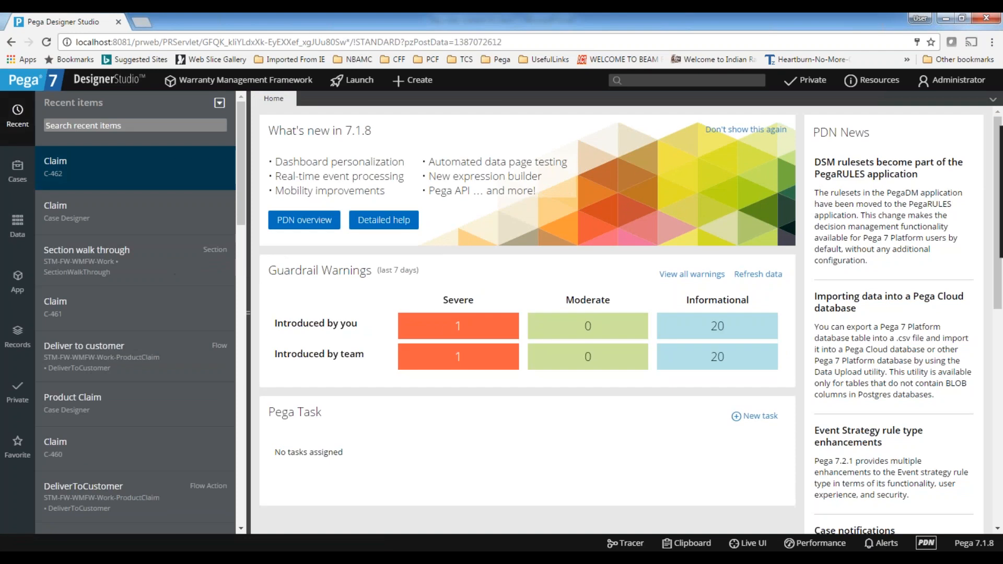
Reopen the most recent Claim case and end the other session to release its lock
left_click(54, 159)
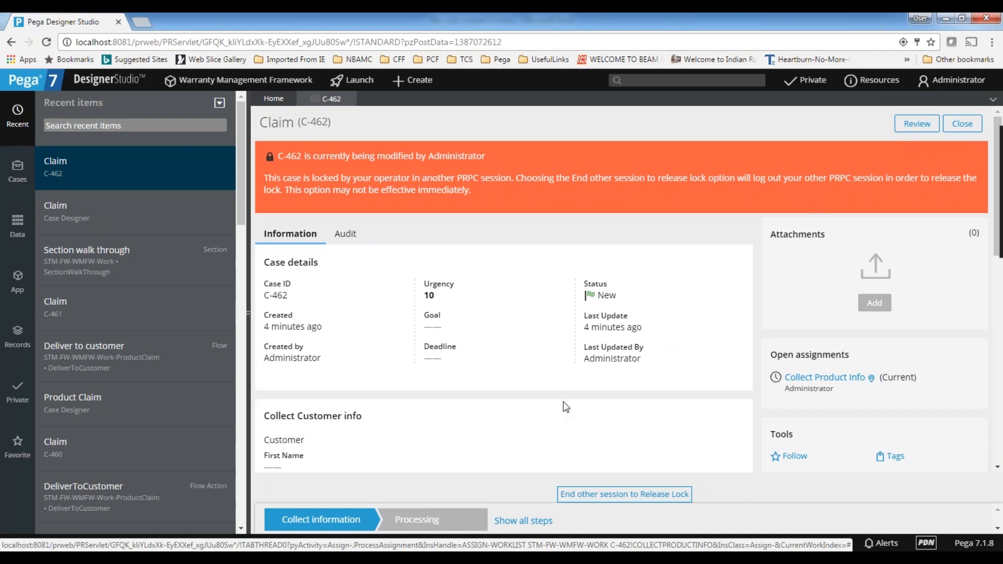
scroll(563, 410, "down", 1)
left_click(627, 496)
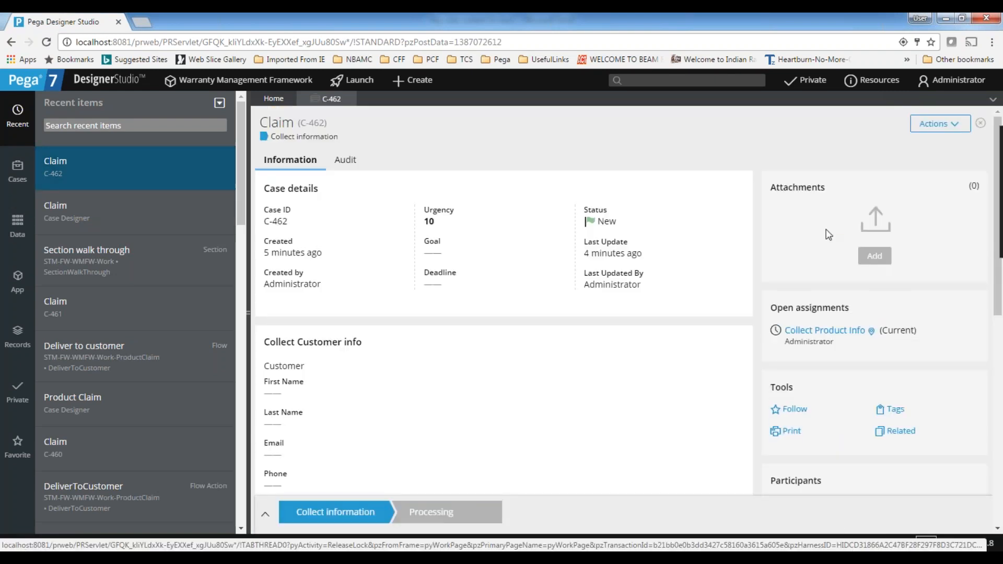
Open the Collect Product Info assignment and use Live UI to open its CollectProductInfo_EducationalInfo section rule
left_click(836, 333)
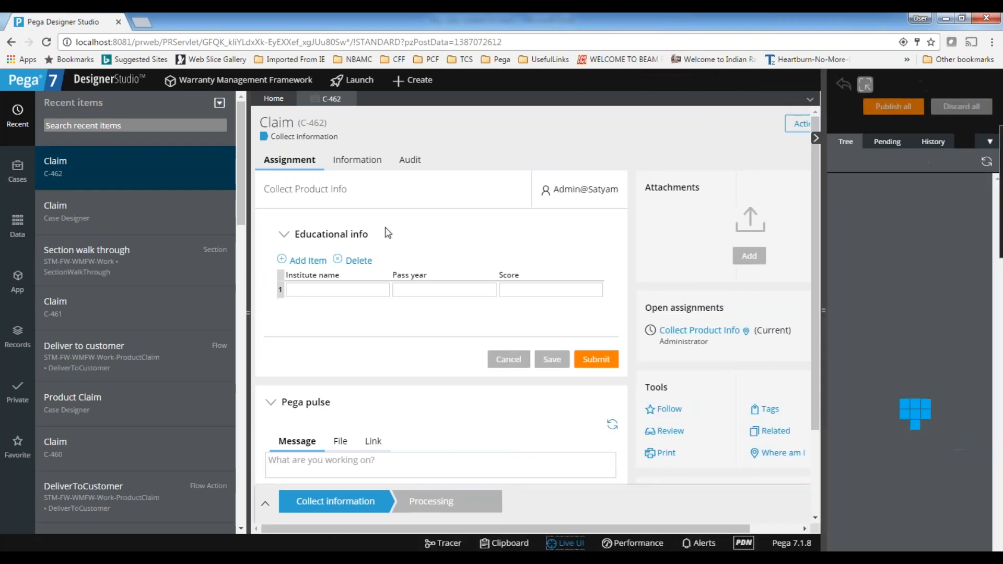
left_click(320, 285)
left_click(425, 276)
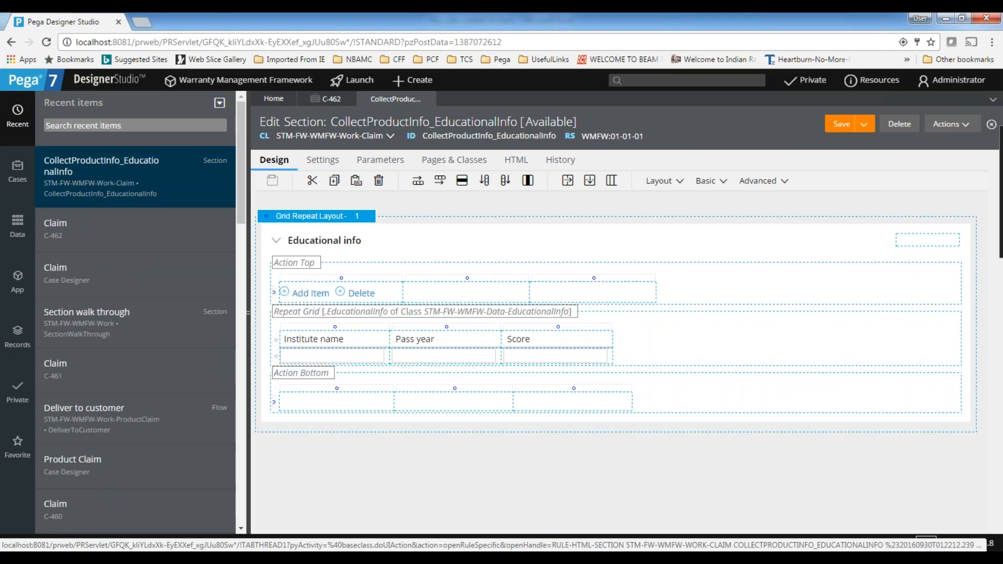
Examine the data source in the Grid Repeat Layout's properties and close them without changes
left_click(295, 225)
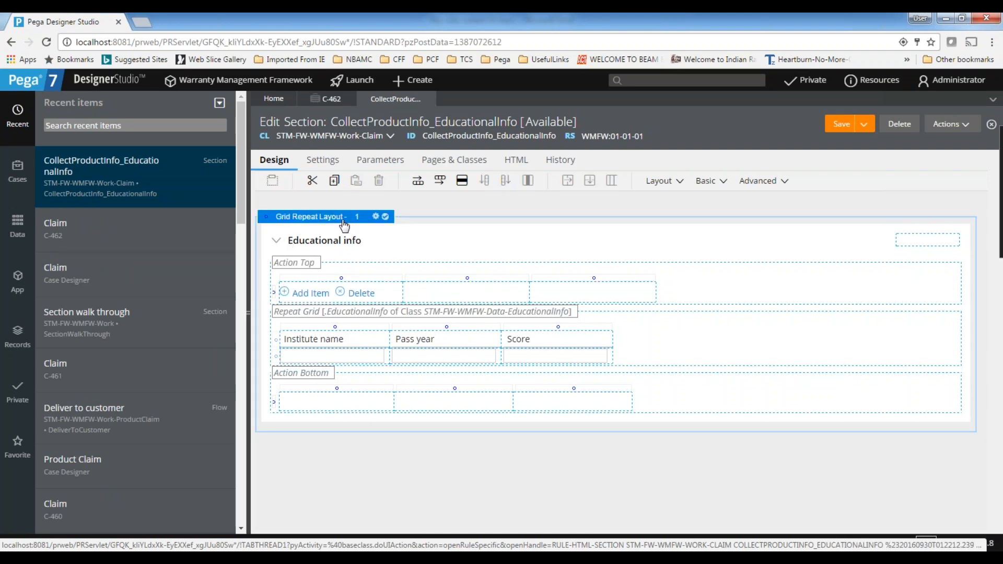
left_click(376, 217)
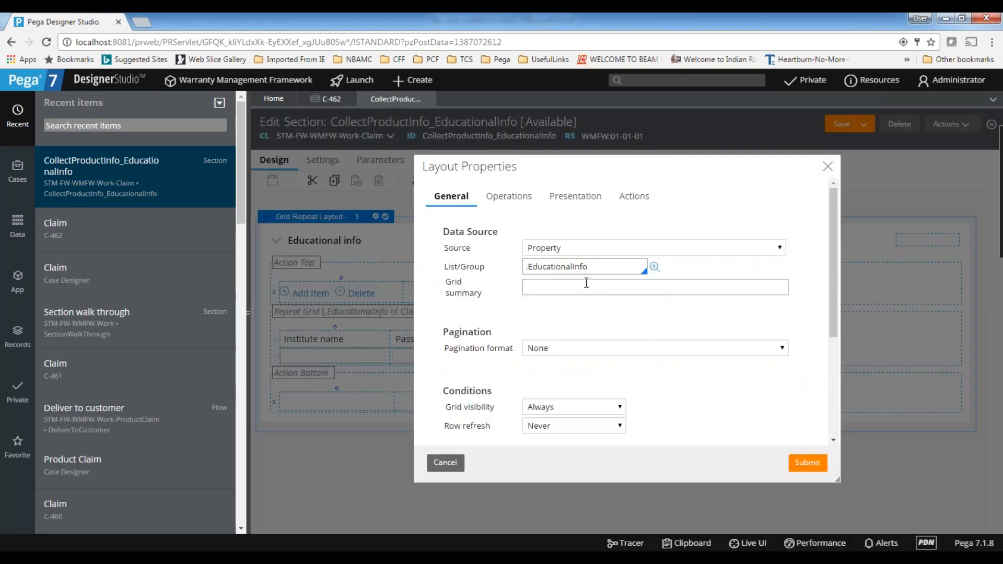
left_click_drag(644, 267, 476, 268)
left_click(828, 167)
Examine the header row and the field cells of the Educational info grid's Institute name, Pass year and Score columns
left_click(337, 343)
left_click(433, 339)
left_click(544, 339)
left_click(328, 356)
left_click(432, 356)
left_click(520, 360)
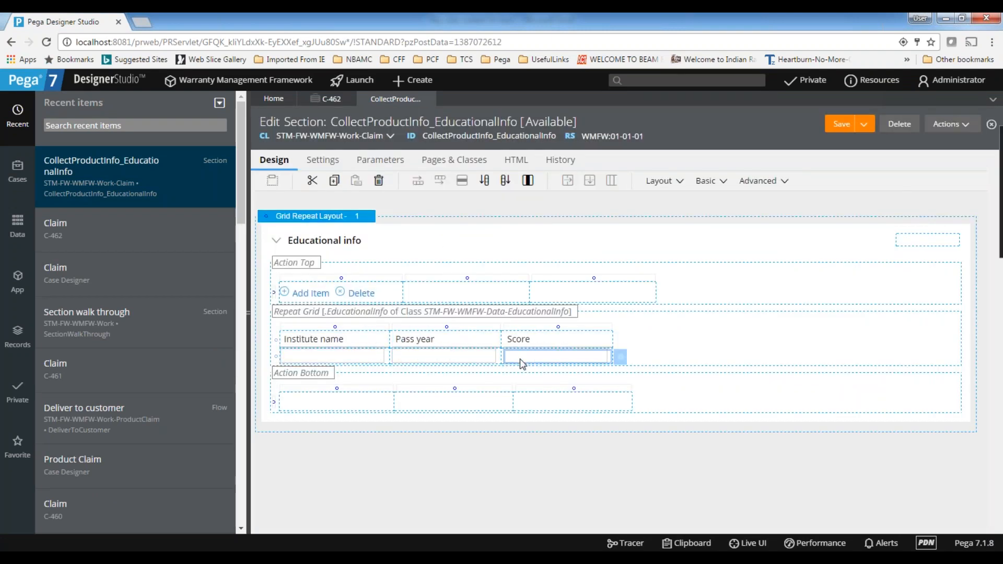
left_click(276, 340)
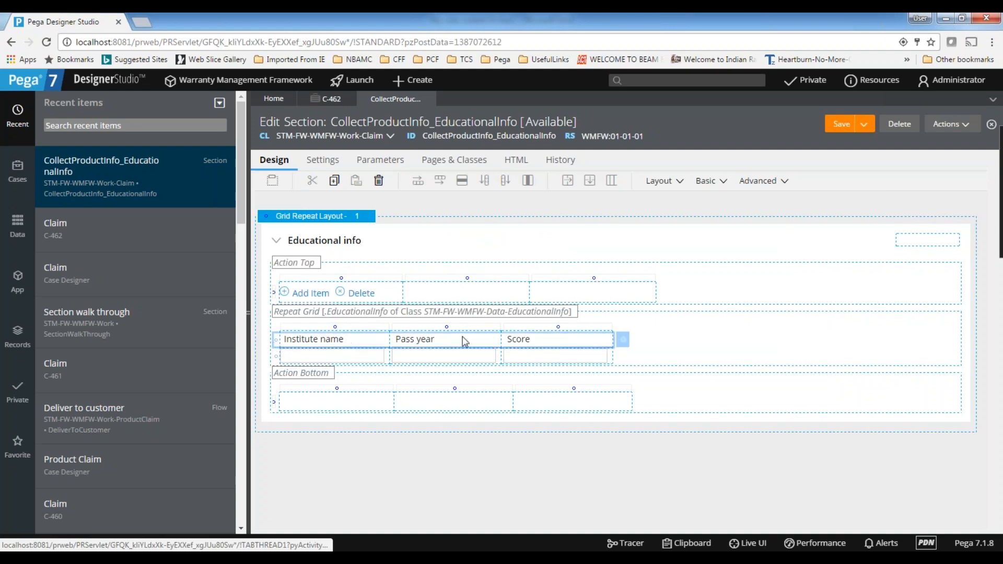
left_click(433, 361)
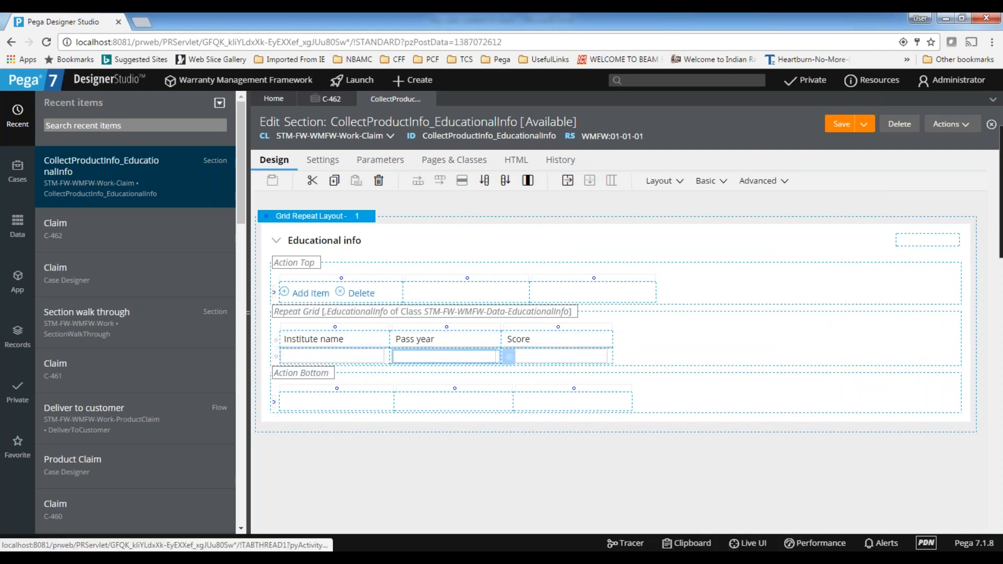
Close the CollectProductInfo_EducationalInfo section and open the recent Section walk through rule
left_click(431, 99)
left_click(778, 349)
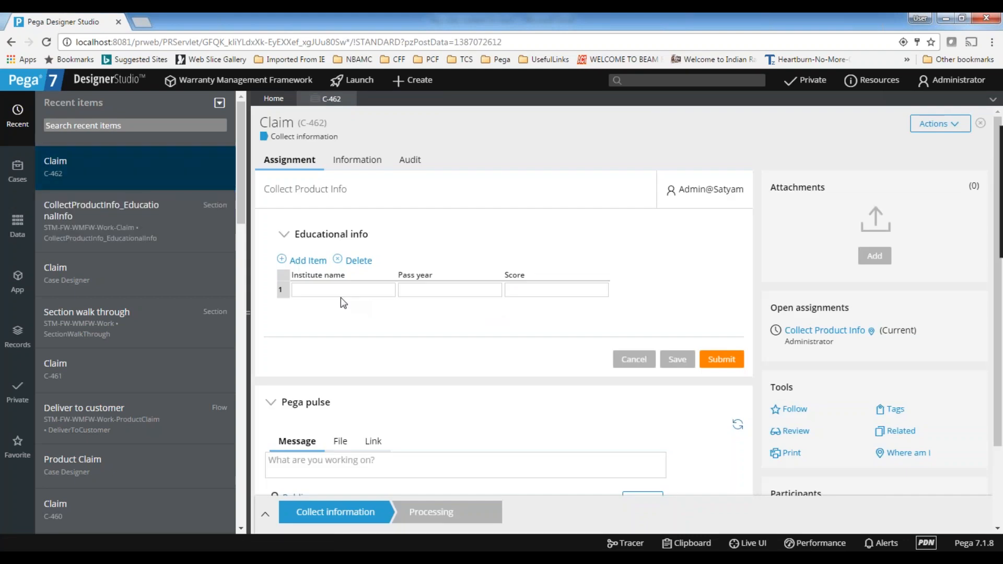
left_click(336, 291)
left_click(86, 319)
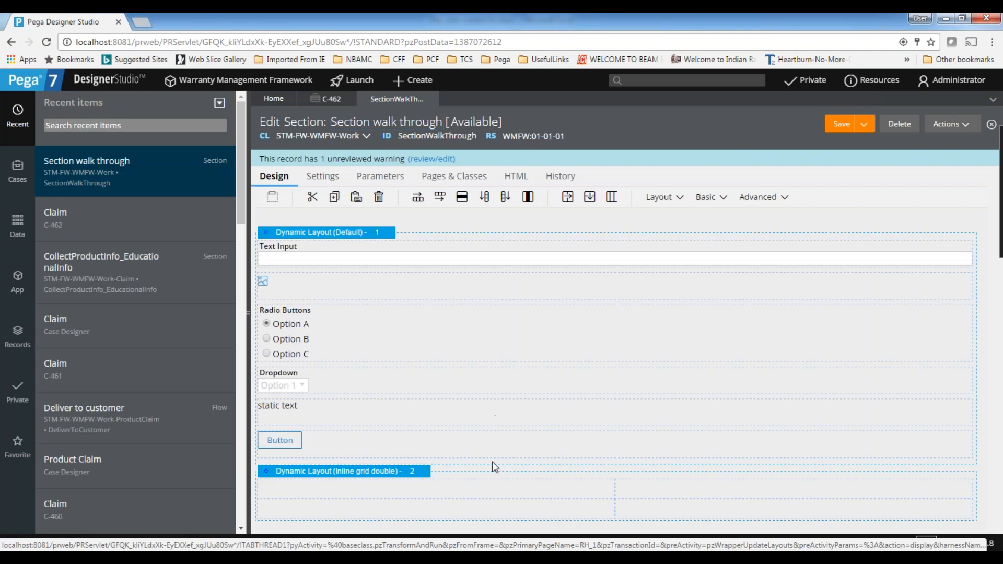
Replace the Inline grid double dynamic layout with a column layout of type Two Column (Sidebar - Main)
left_click(491, 466)
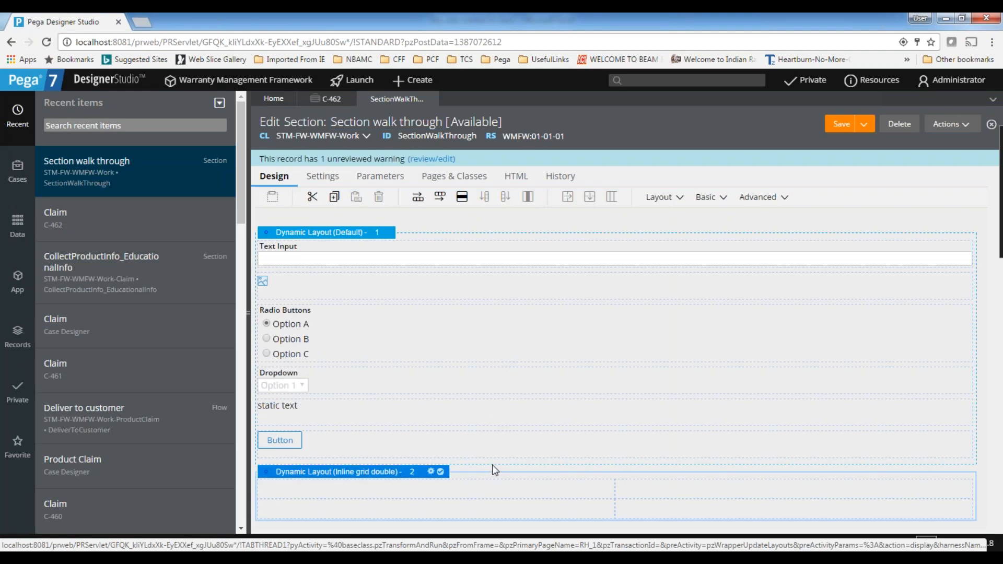
key("Delete")
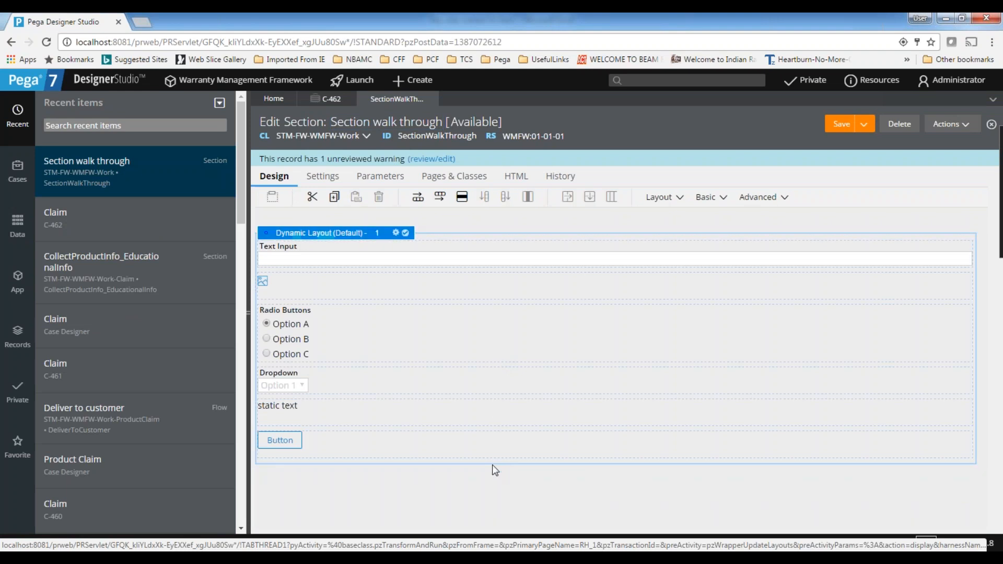
left_click(661, 202)
left_click_drag(431, 496, 404, 495)
left_click(471, 323)
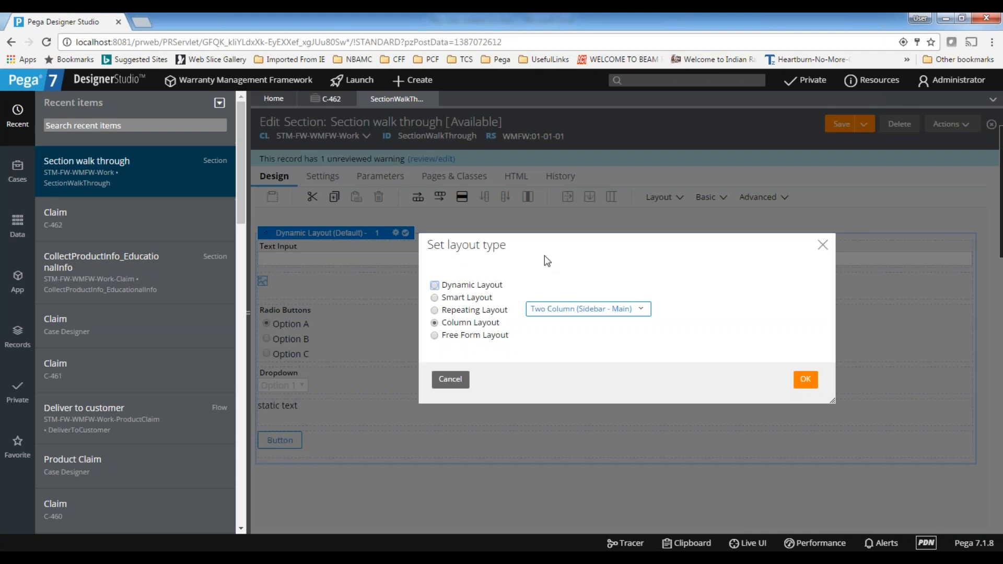
left_click(805, 381)
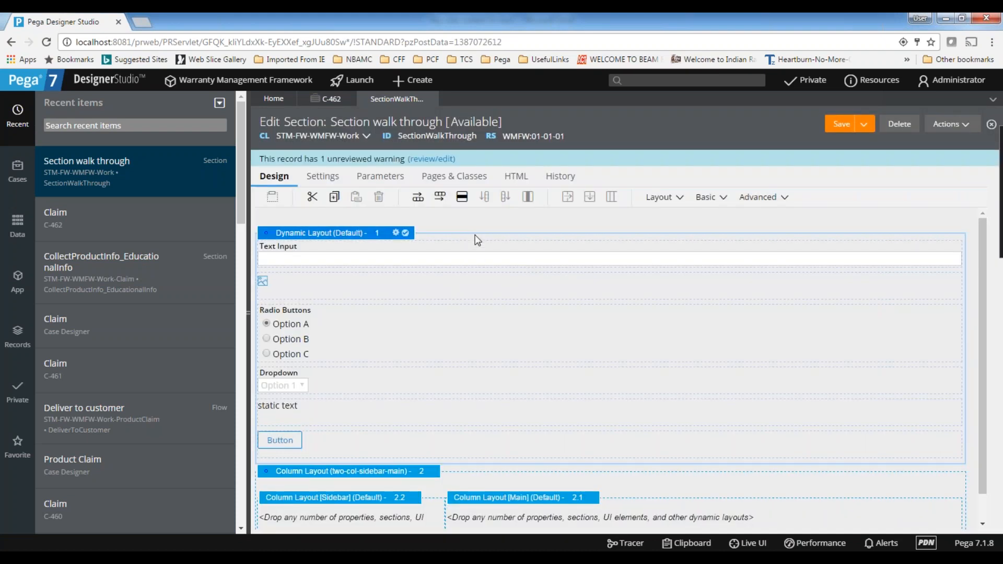
Delete the default Dynamic Layout and add a label to both the Sidebar and Main columns
key("Delete")
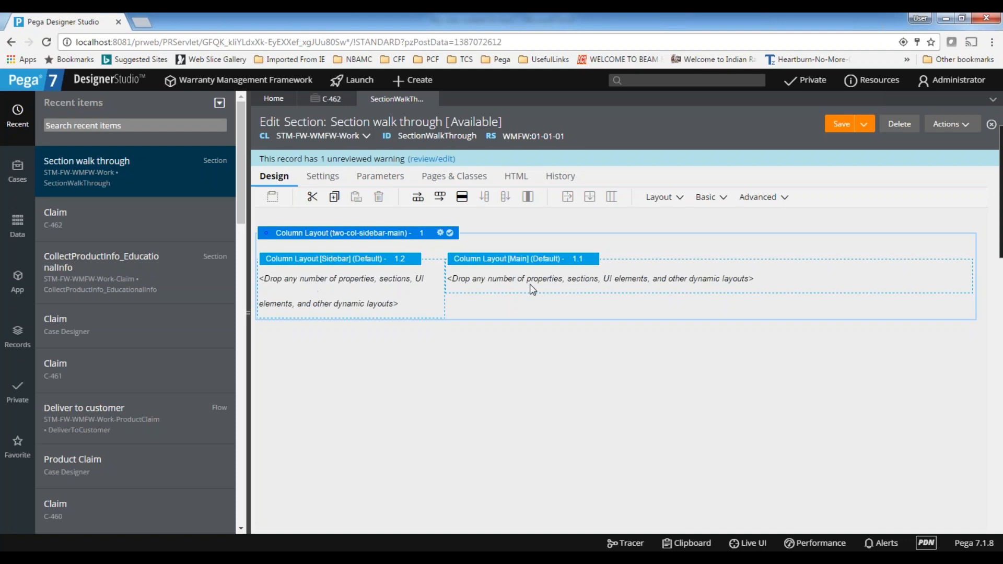
left_click(500, 282)
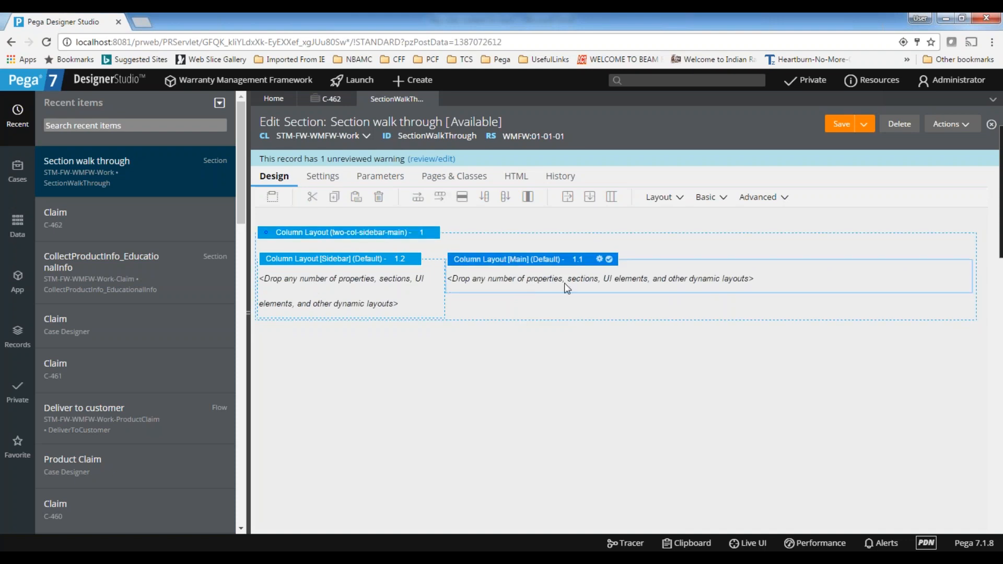
left_click(670, 201)
left_click(707, 198)
left_click_drag(740, 230, 337, 285)
left_click(706, 199)
left_click_drag(741, 221, 554, 279)
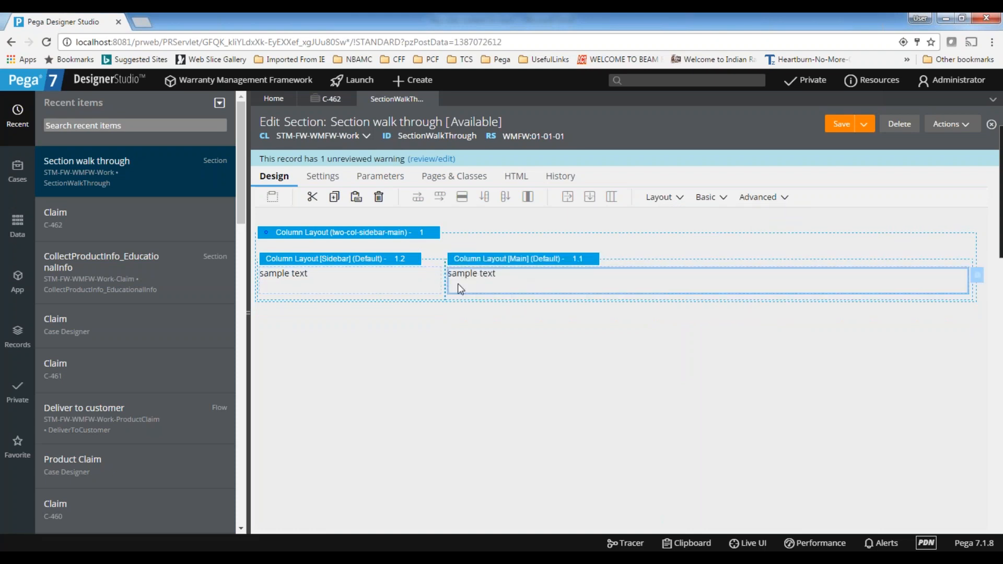
Save the Section walk through rule and preview its Sidebar - Main column layout
left_click(843, 127)
left_click(964, 127)
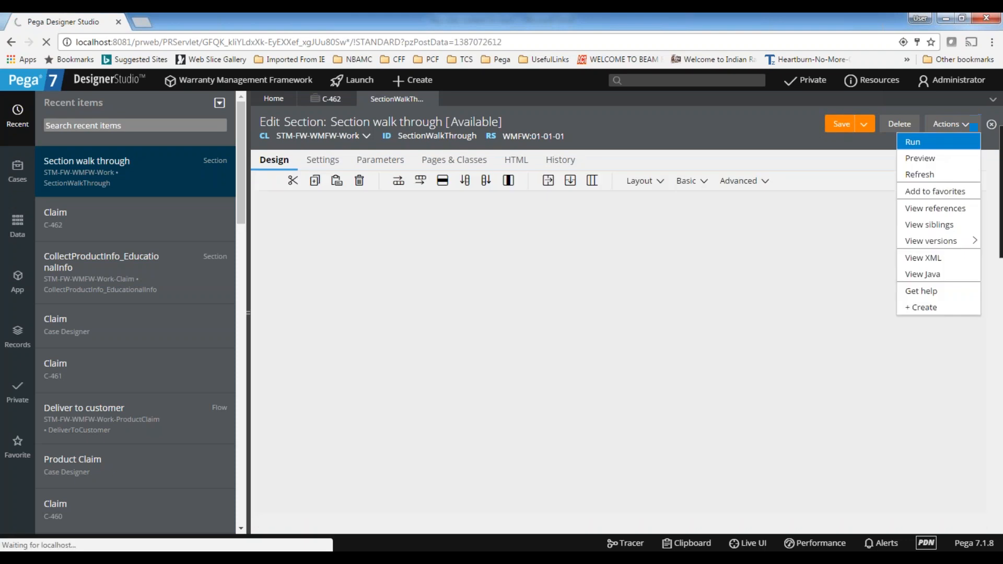
left_click(924, 158)
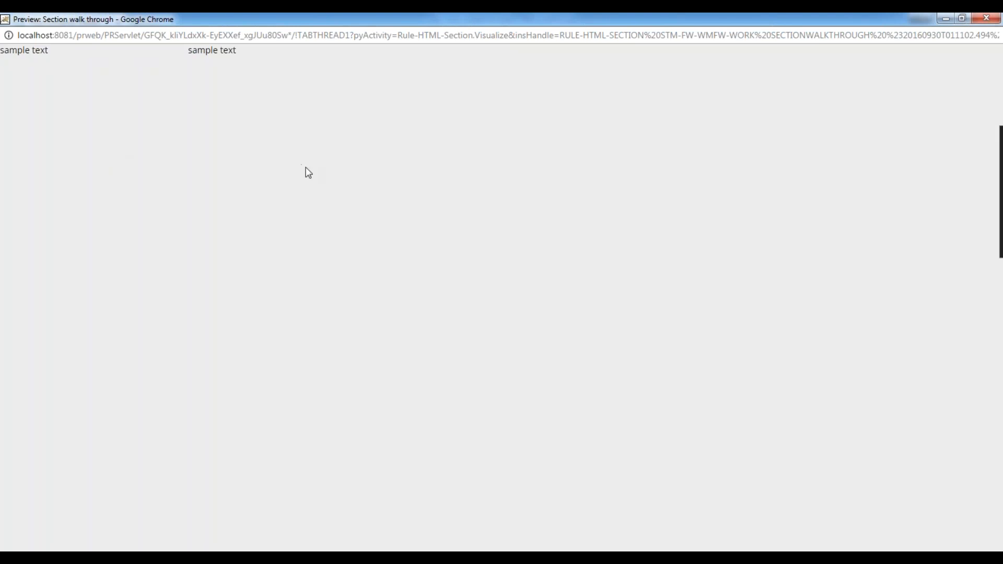
left_click_drag(67, 58, 6, 51)
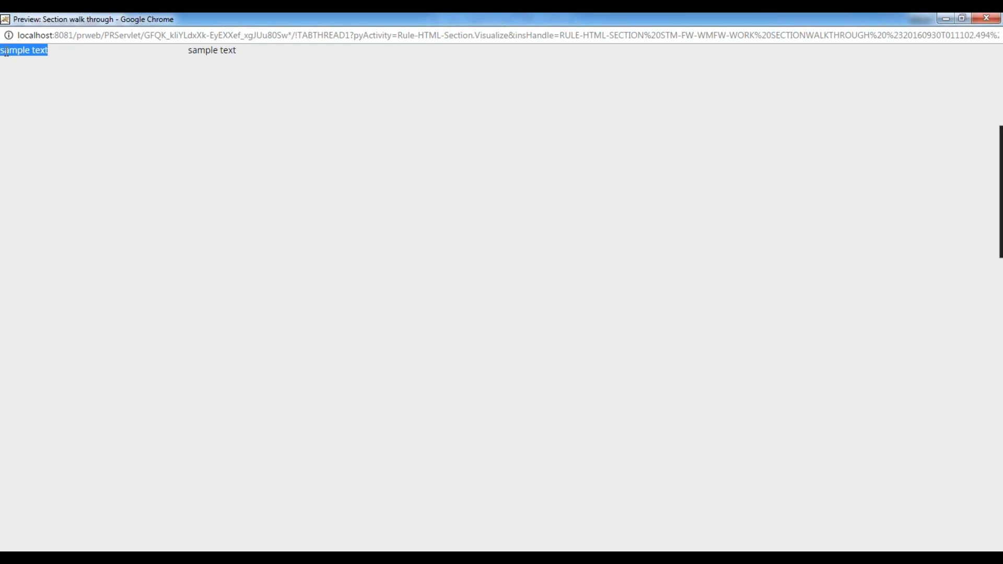
left_click(5, 51)
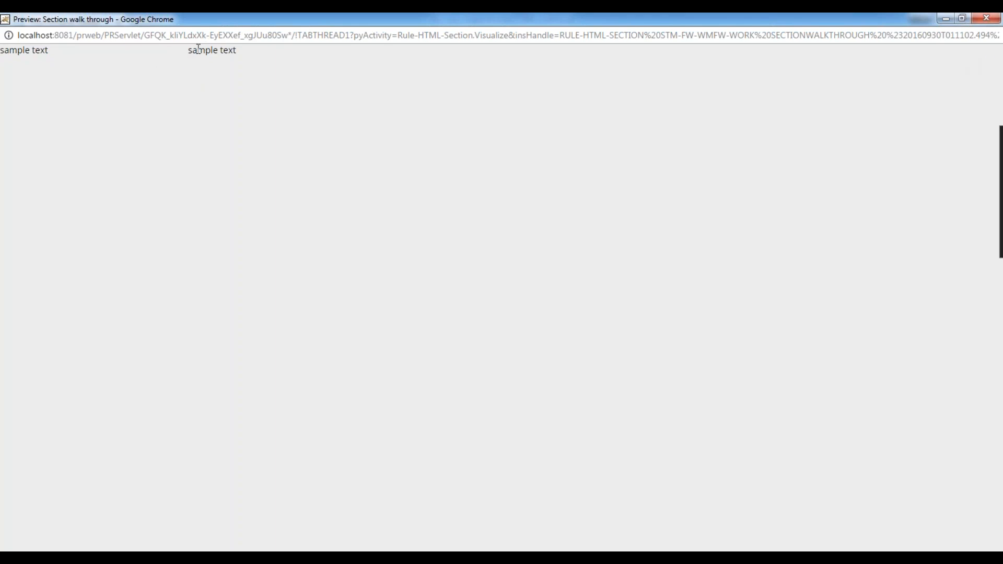
Resize the preview window to several widths to examine how the Sidebar and Main columns respond, and close the preview
double_click(890, 16)
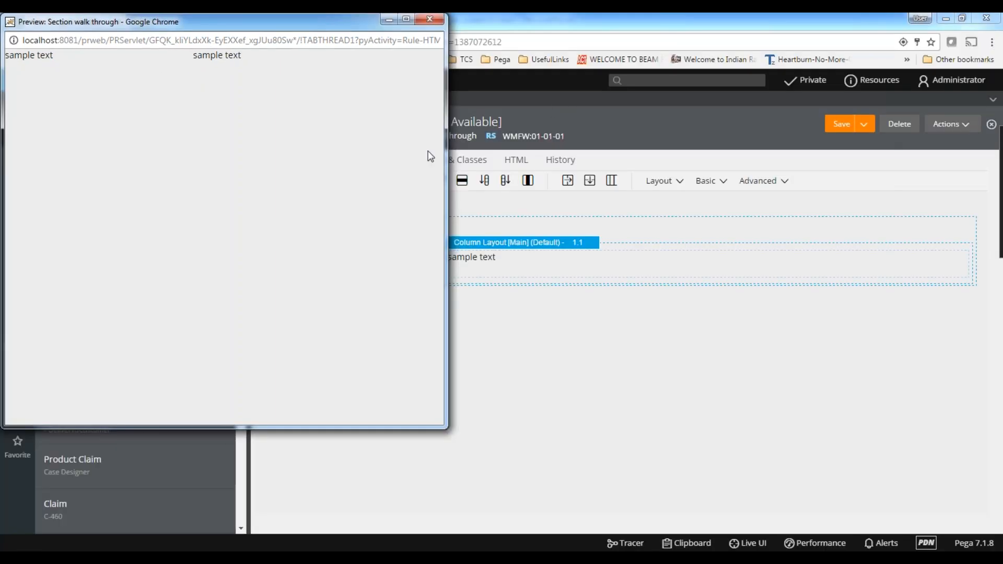
left_click_drag(445, 181, 167, 183)
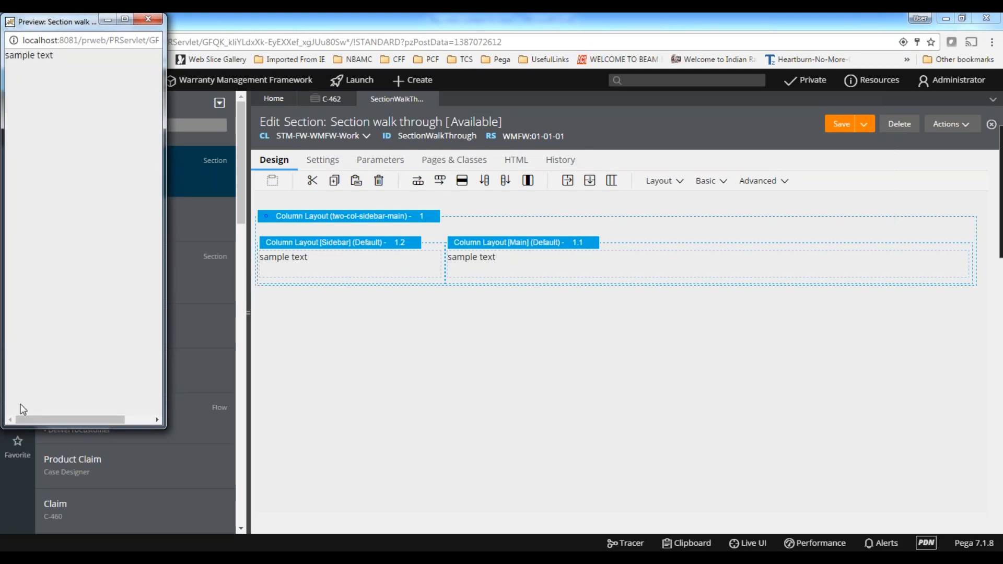
left_click_drag(166, 391, 288, 386)
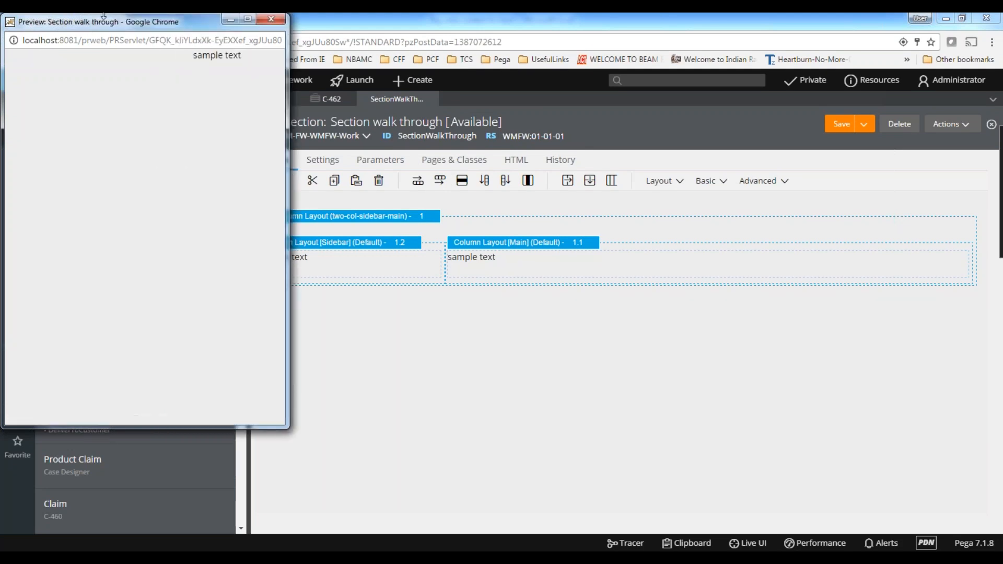
left_click_drag(130, 25, 497, 73)
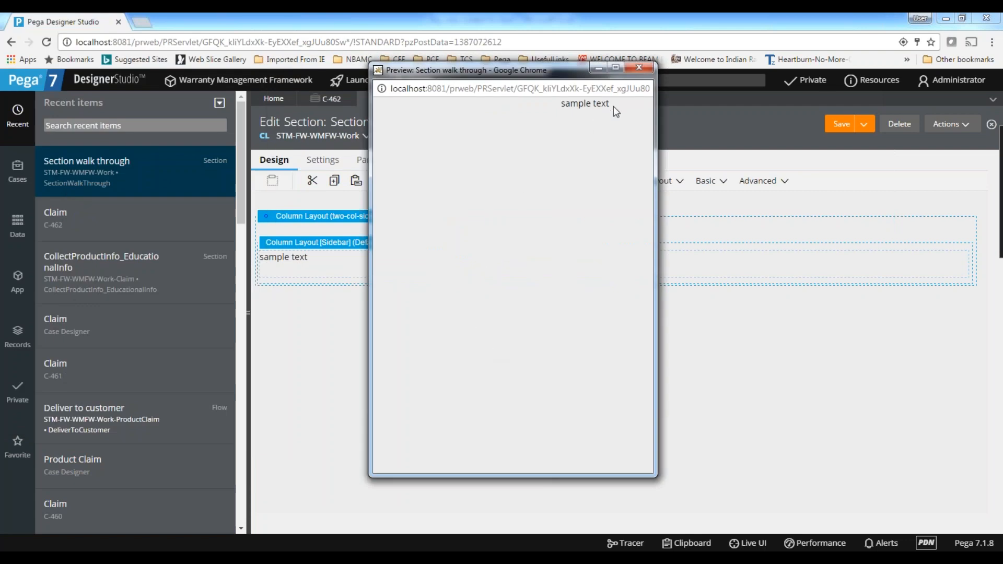
left_click(617, 69)
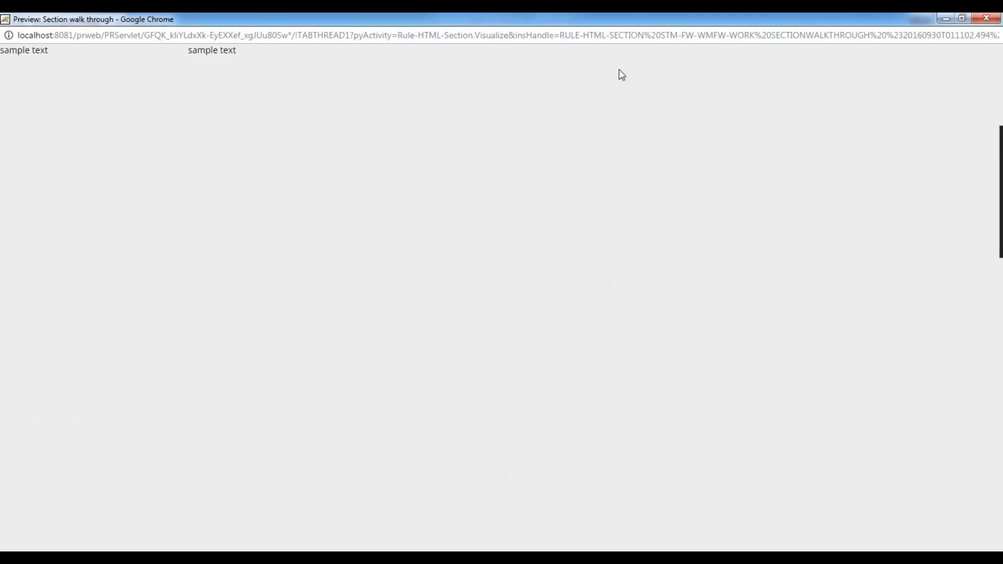
left_click(962, 18)
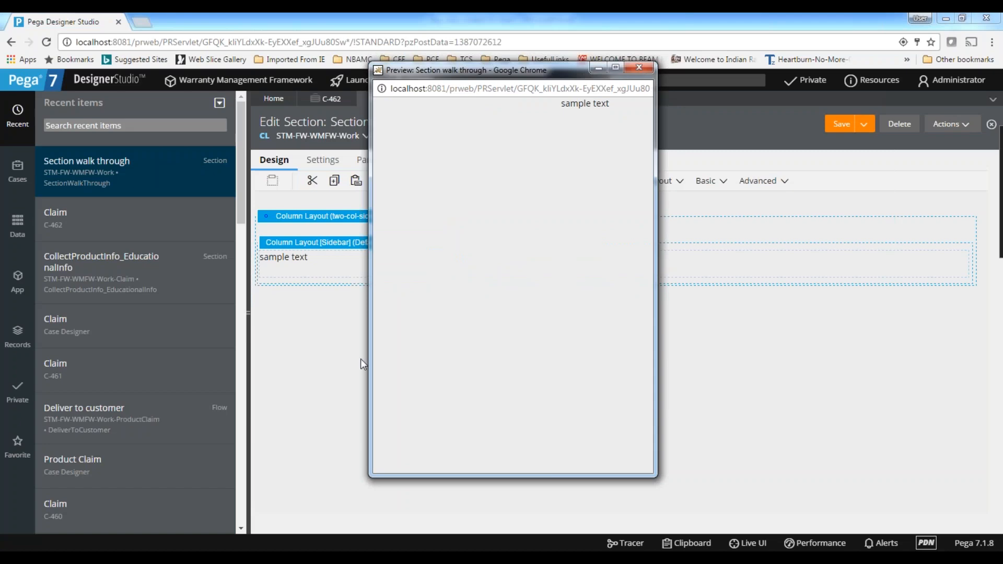
left_click_drag(370, 346, 240, 343)
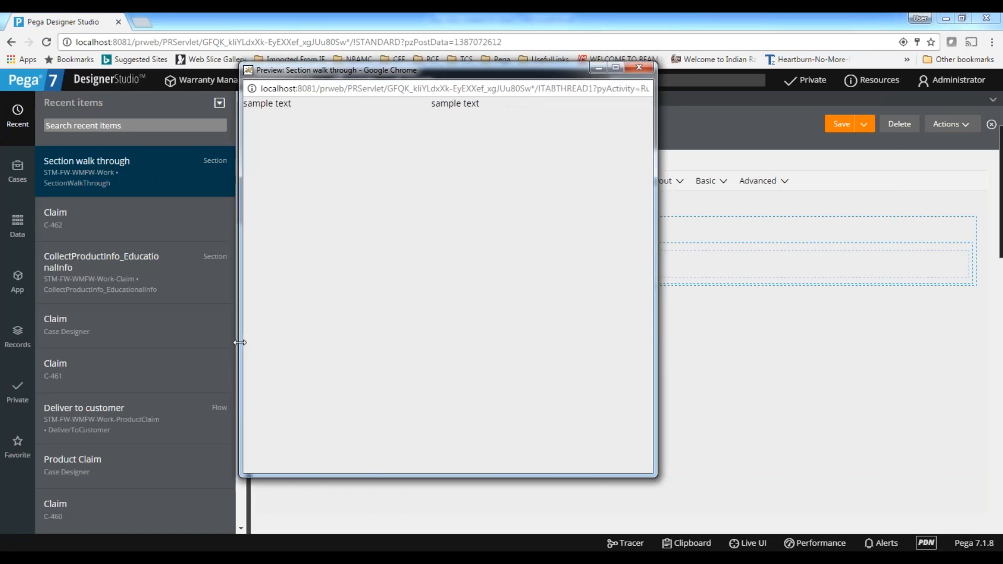
left_click_drag(239, 343, 474, 339)
left_click_drag(530, 467, 619, 469)
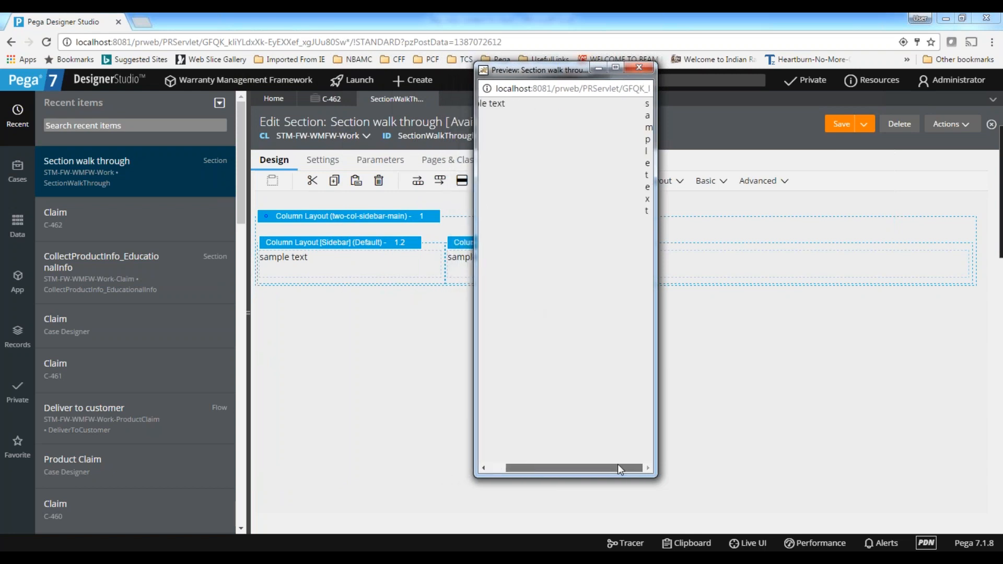
left_click_drag(618, 464, 488, 456)
left_click(639, 67)
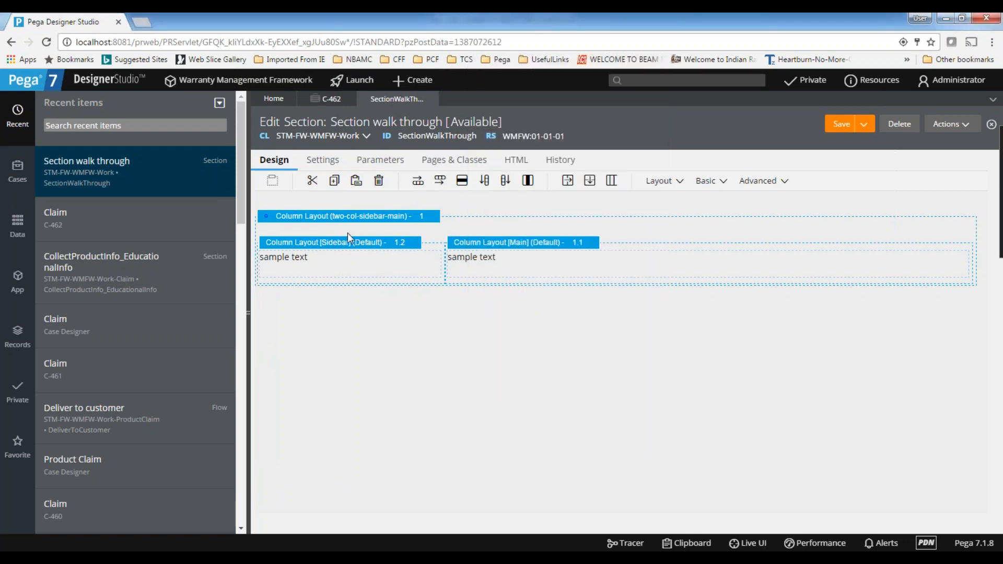
Change the column layout's template to Two Column (Main - Sidebar)
left_click(432, 219)
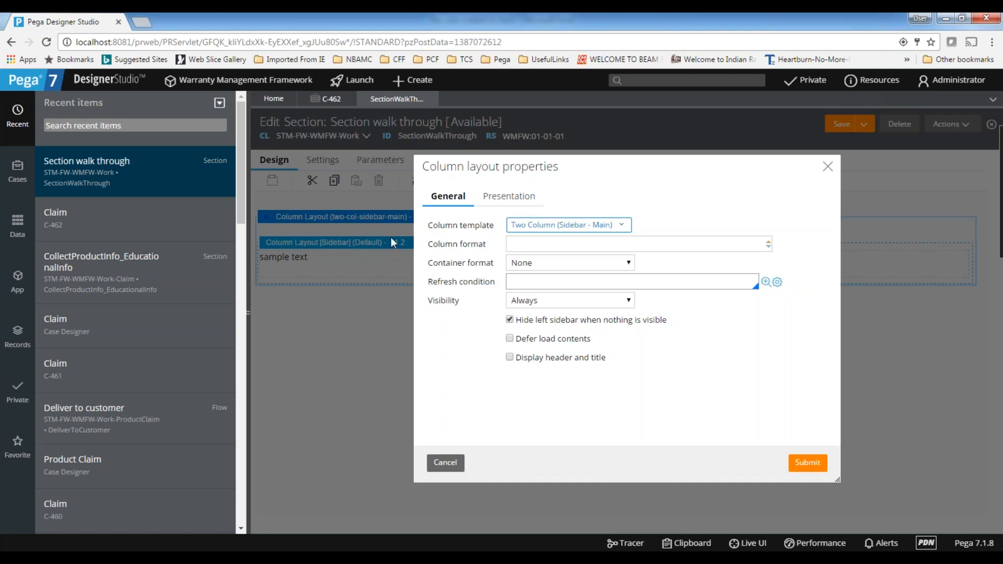
left_click(583, 226)
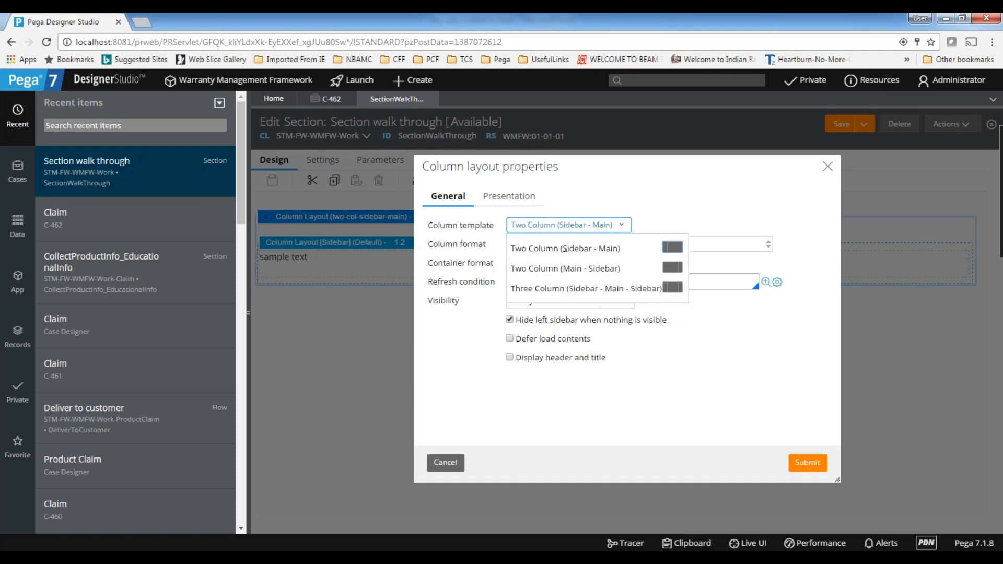
left_click(562, 269)
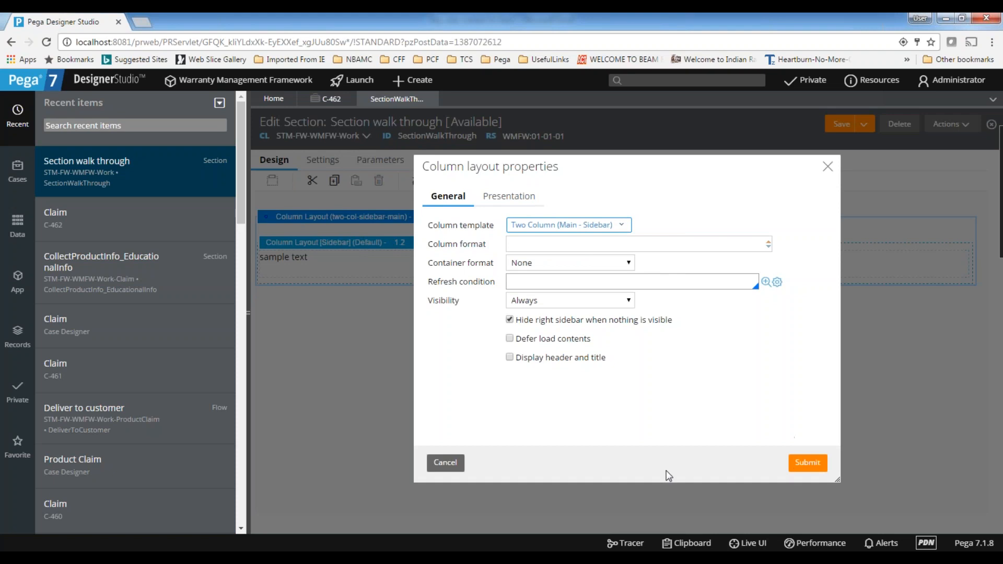
left_click(800, 464)
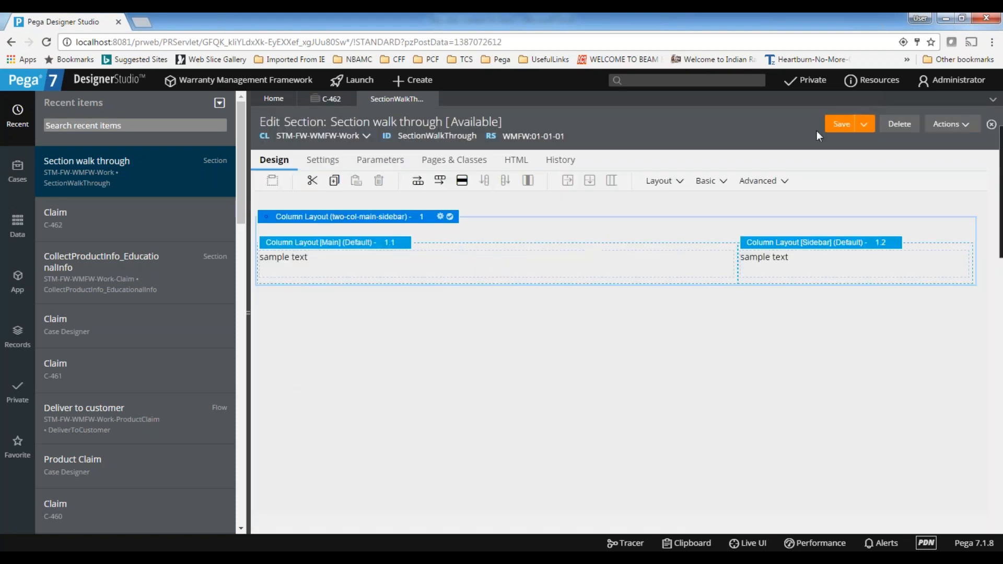
left_click(472, 261)
left_click(438, 225)
Preview the Main - Sidebar layout at full-screen and narrow window widths, and close the preview
left_click(963, 128)
left_click(944, 161)
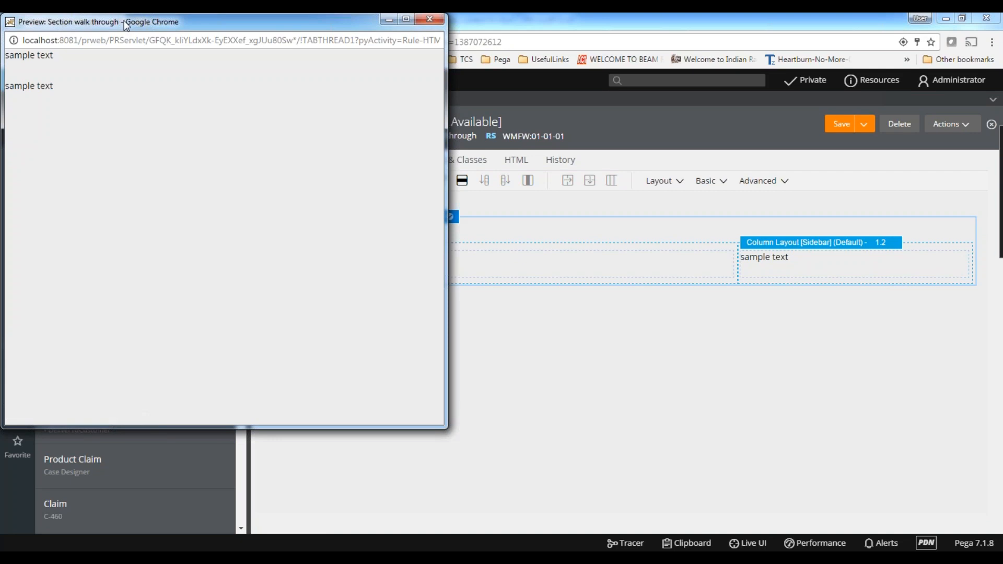
double_click(127, 24)
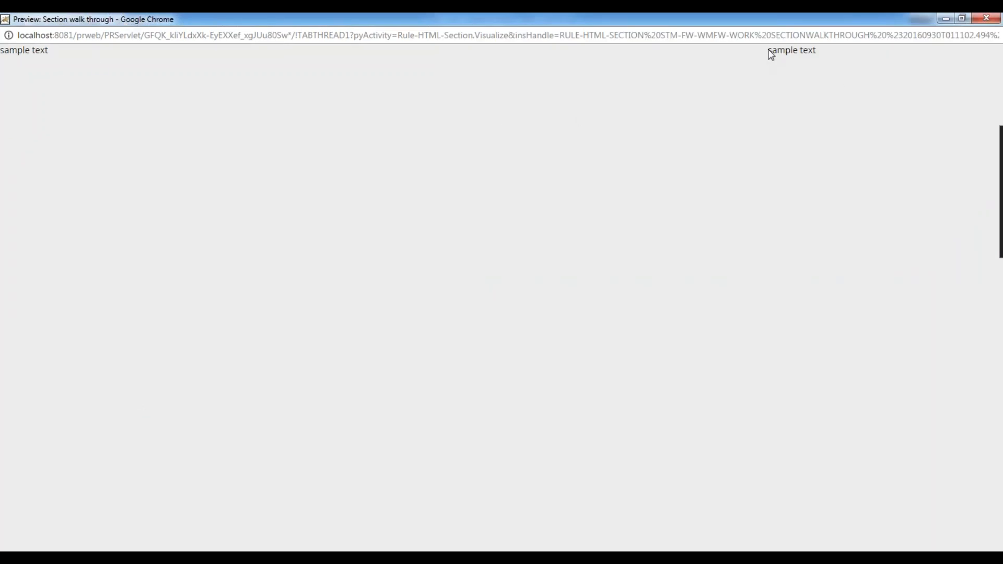
left_click(962, 19)
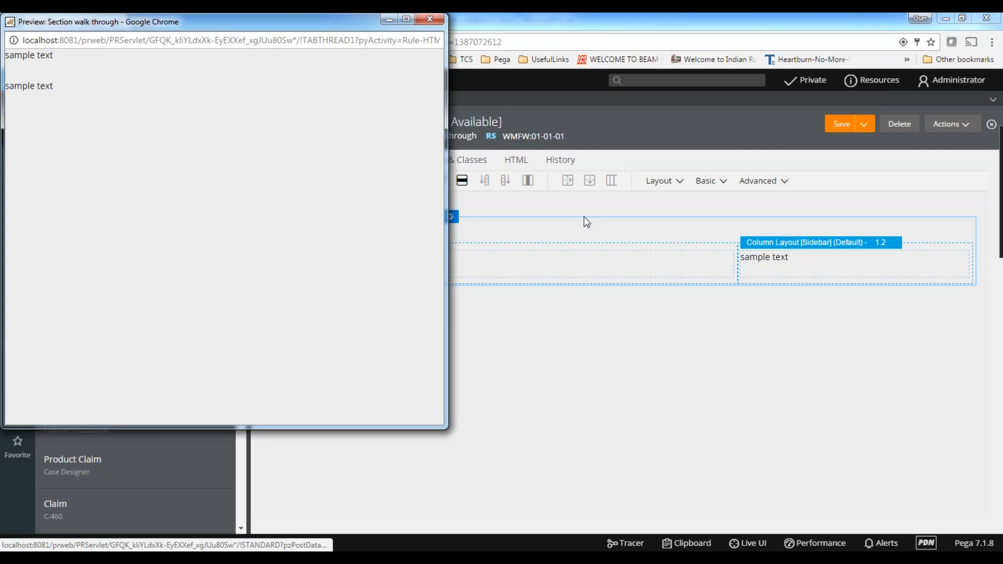
left_click_drag(448, 187, 138, 183)
left_click_drag(36, 24, 360, 164)
left_click(470, 162)
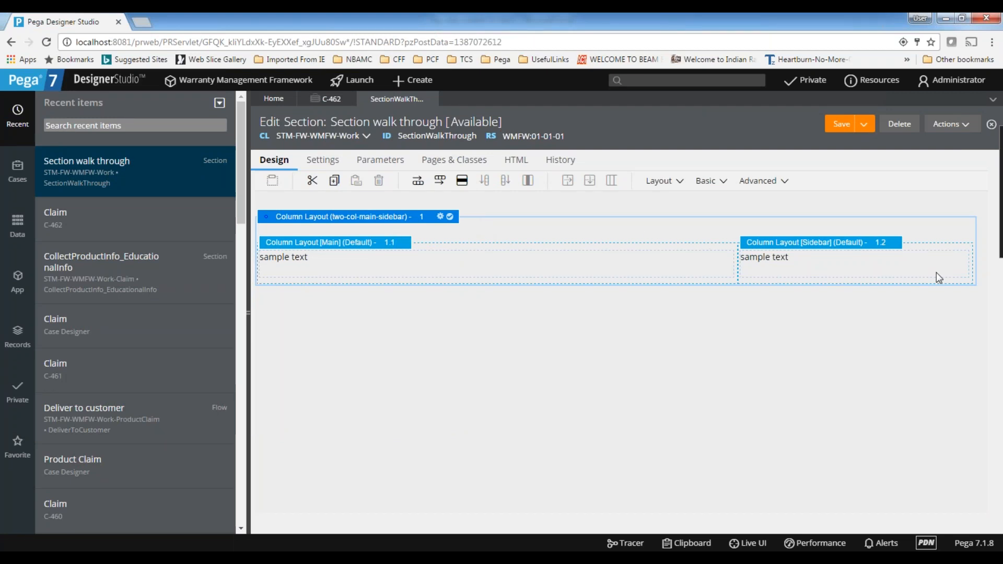
left_click(475, 263)
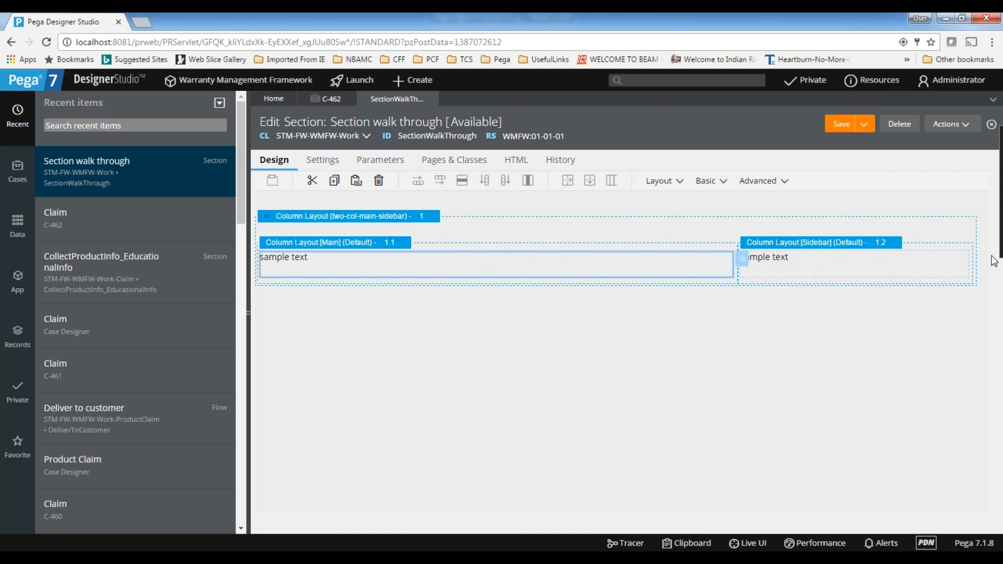
left_click(462, 240)
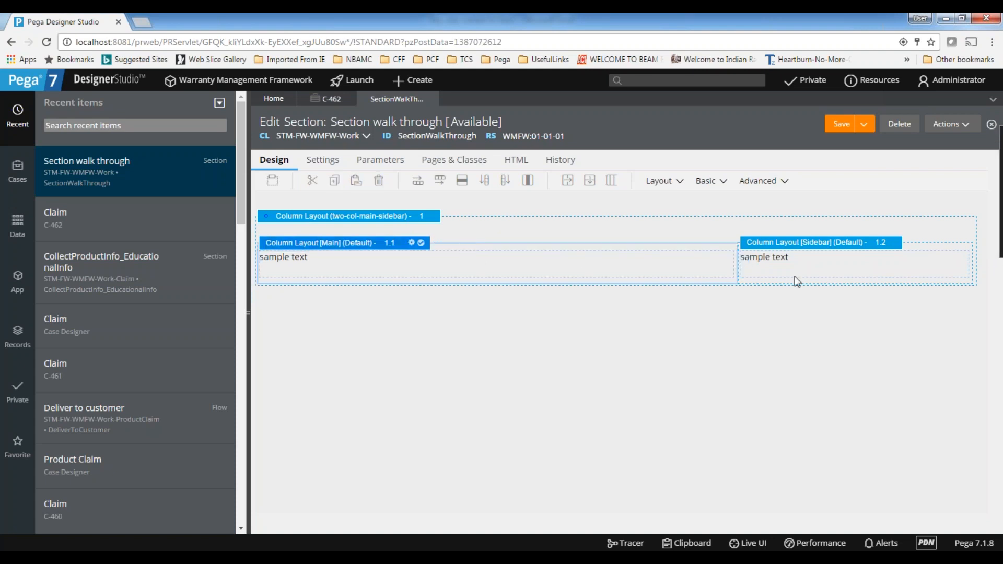
left_click(764, 267)
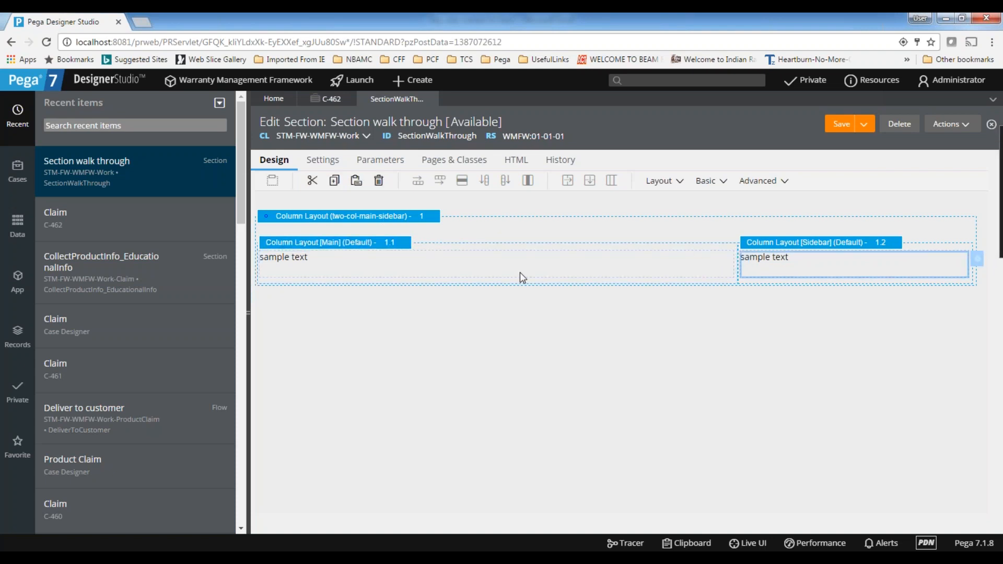
Add a Dynamic Layout below the column layout
left_click(661, 185)
left_click_drag(678, 205, 490, 366)
left_click(801, 379)
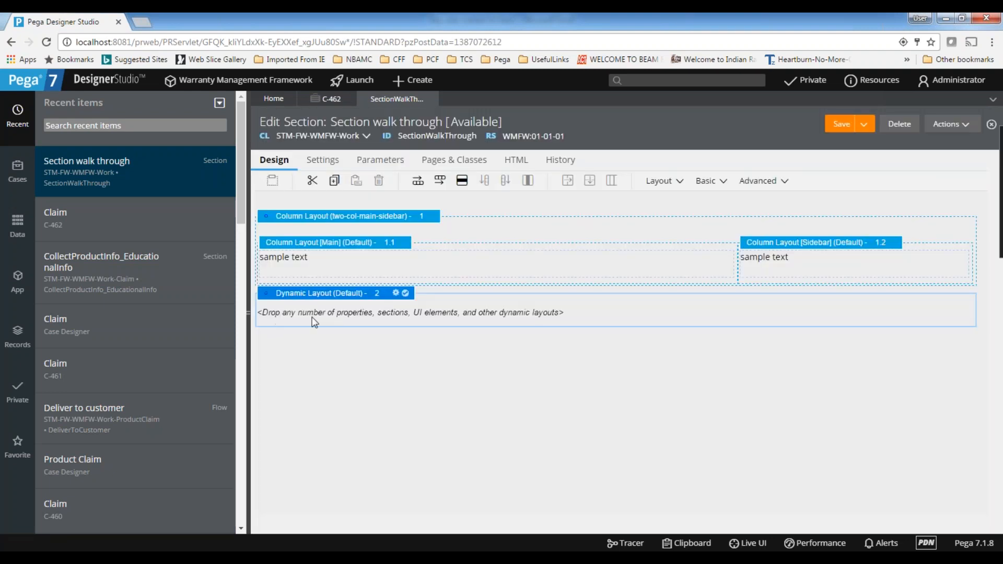
Add two Dynamic Layouts inside the new Dynamic Layout and arrange them as siblings, one below the other
left_click(659, 181)
left_click_drag(679, 204, 408, 312)
left_click(805, 379)
left_click(661, 181)
left_click_drag(674, 204, 410, 330)
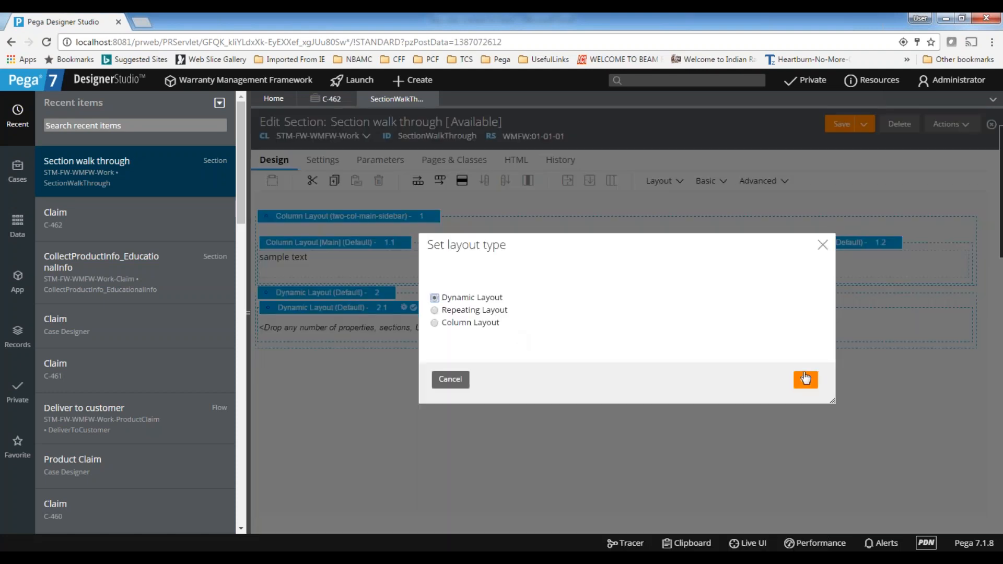
left_click(806, 380)
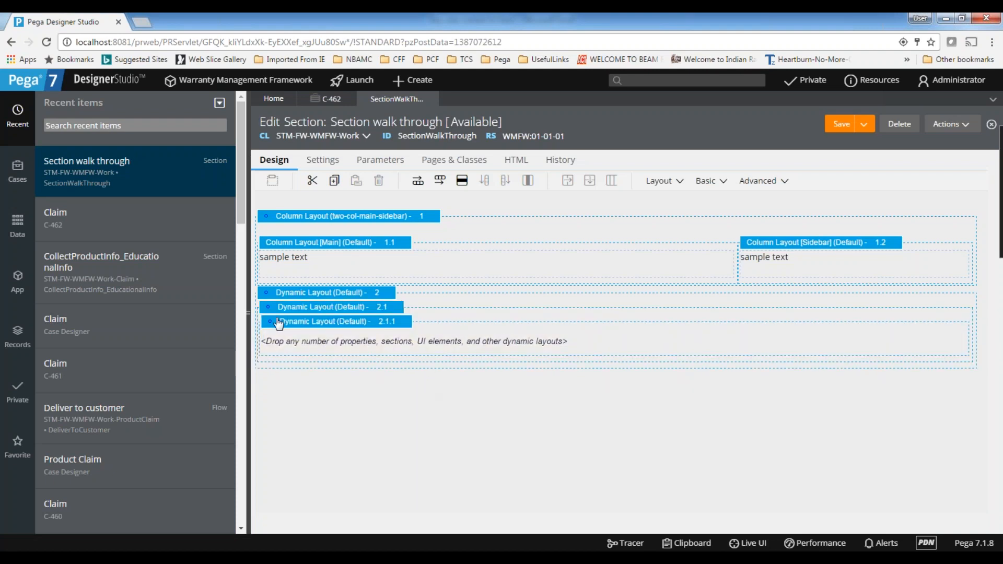
left_click_drag(269, 322, 356, 365)
mouse_move(270, 322)
left_mouse_down()
mouse_move(249, 318)
mouse_move(259, 321)
left_mouse_up()
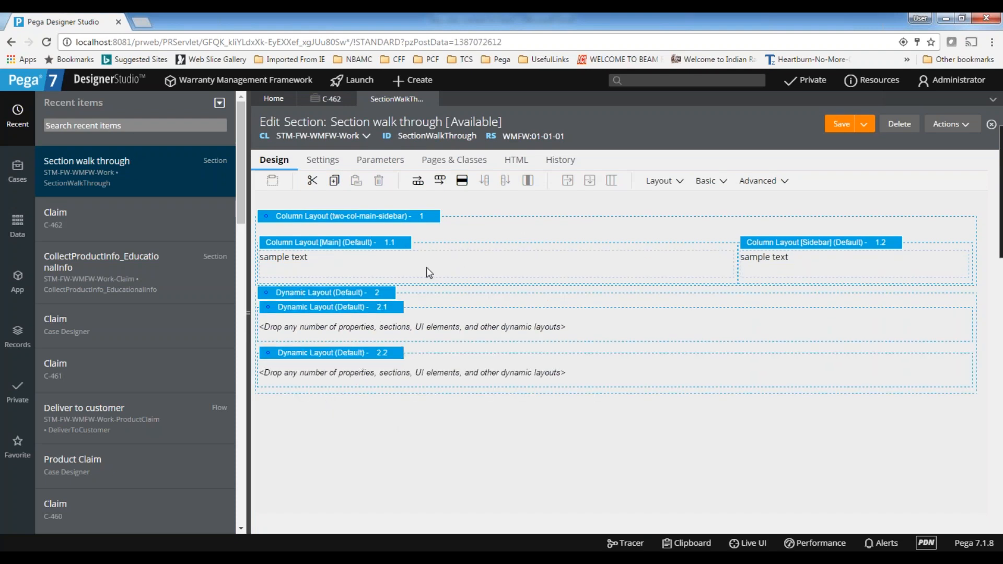
Set the outer Dynamic Layout's layout format to Inline grid double
left_click(388, 296)
left_click(395, 293)
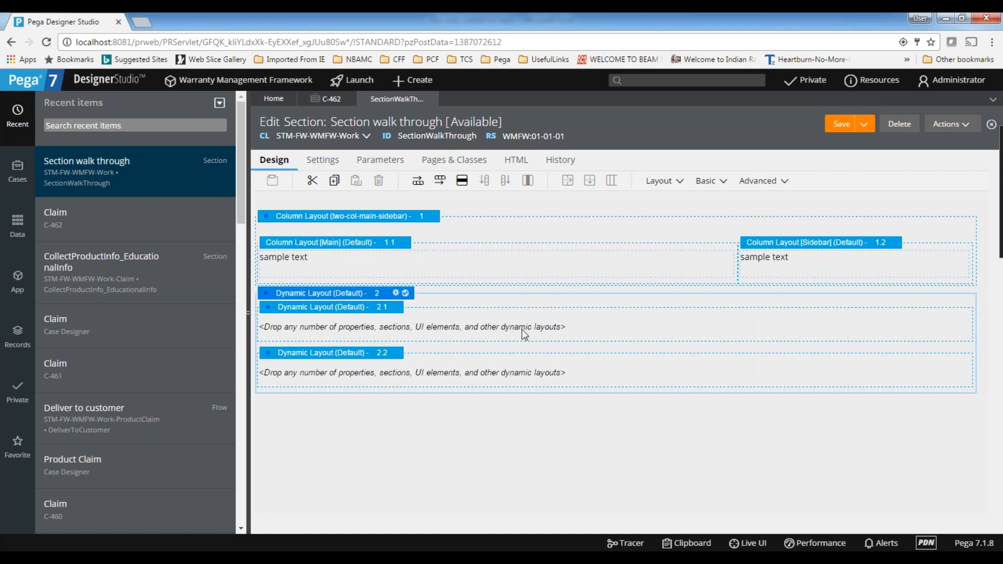
left_click(538, 223)
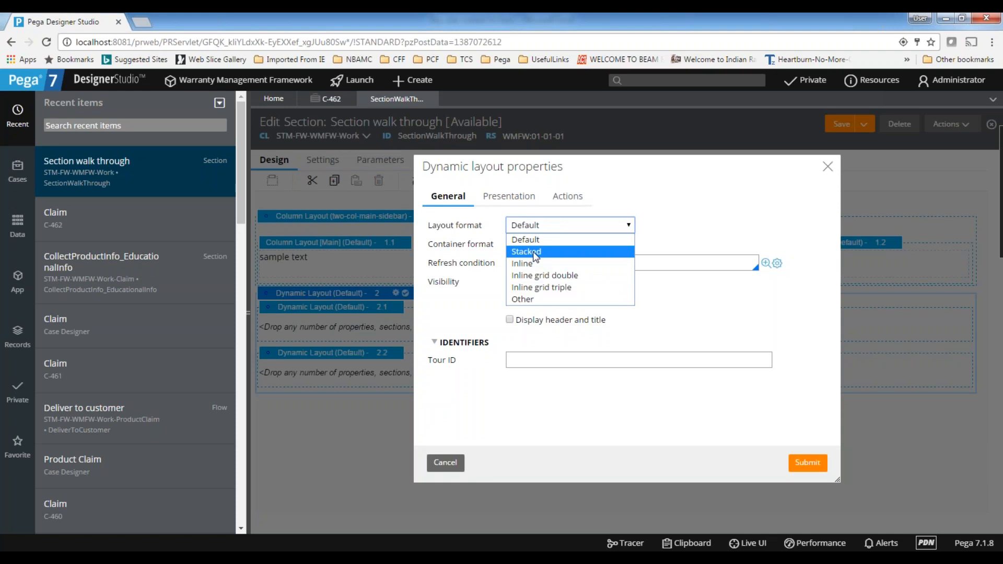
left_click(534, 264)
left_click(544, 228)
left_click(561, 275)
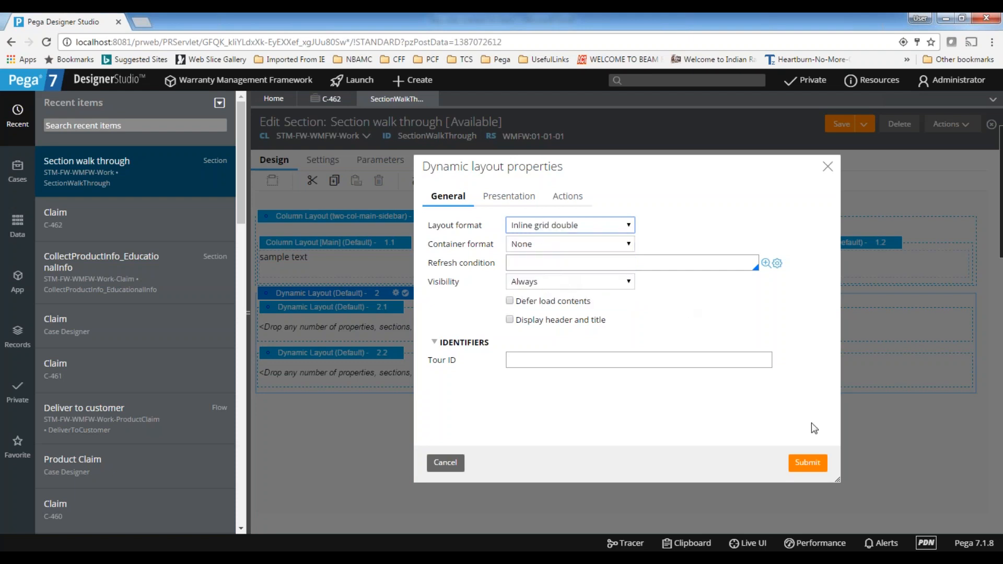
left_click(808, 462)
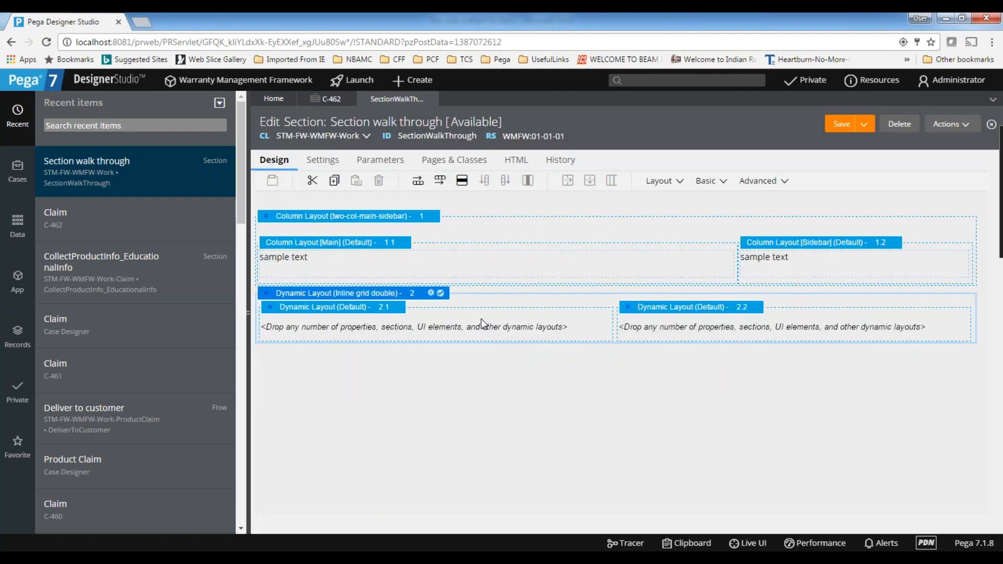
left_click(483, 320)
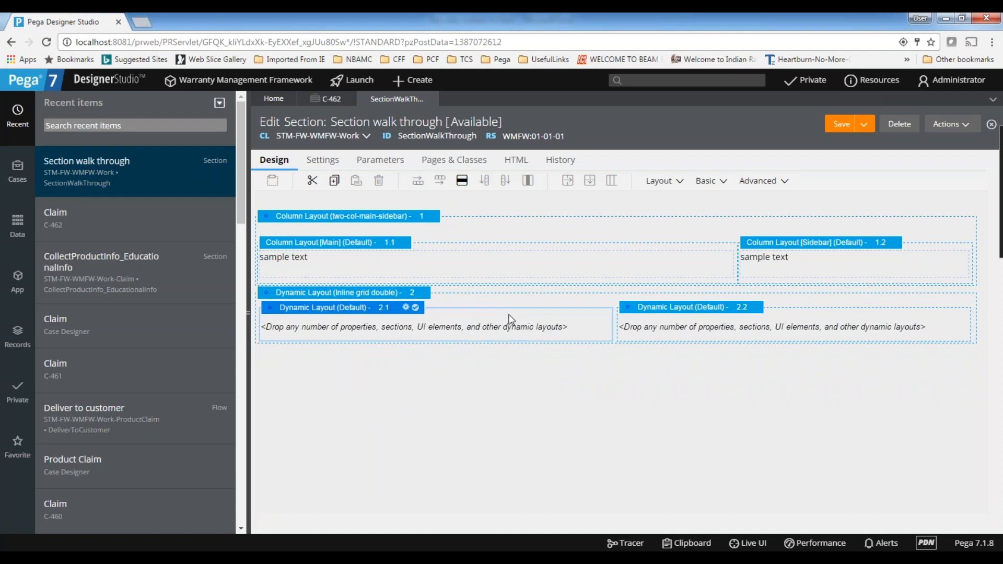
left_click(788, 316)
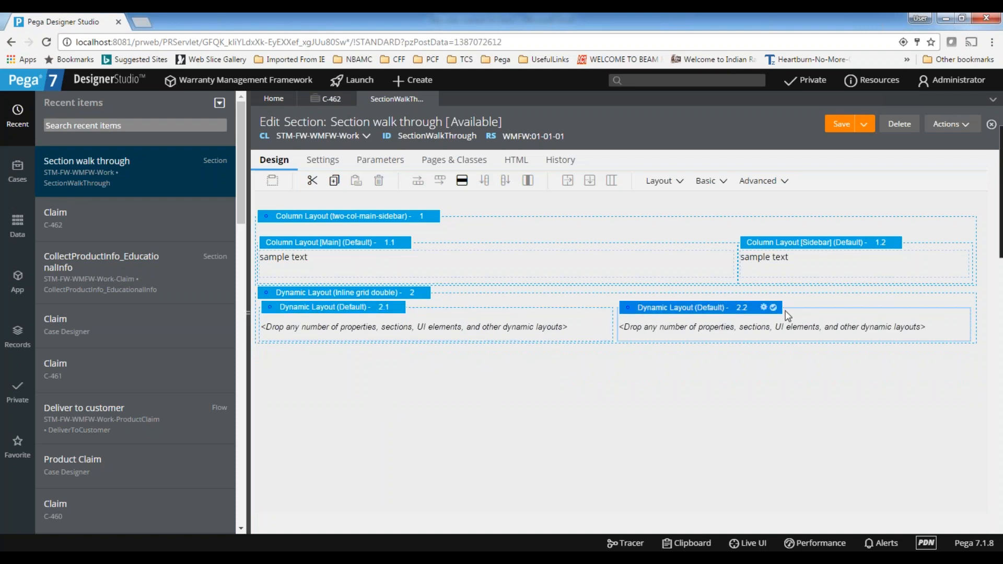
left_click(475, 221)
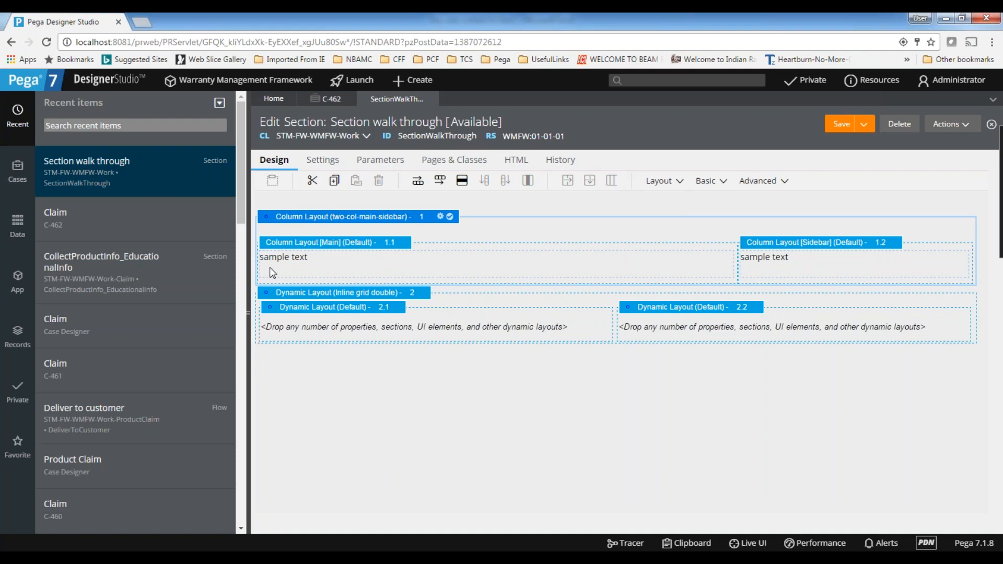
Add a Column Layout with the Two Column (Sidebar - Main) template below the inline grid Dynamic Layout
left_click(664, 182)
left_click_drag(682, 209, 384, 397)
left_click(456, 328)
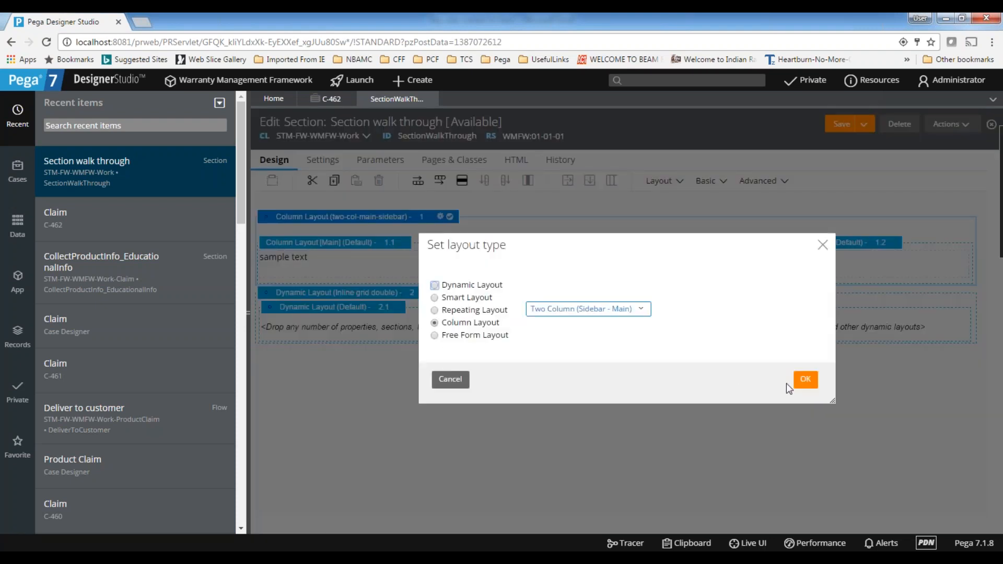
left_click(804, 384)
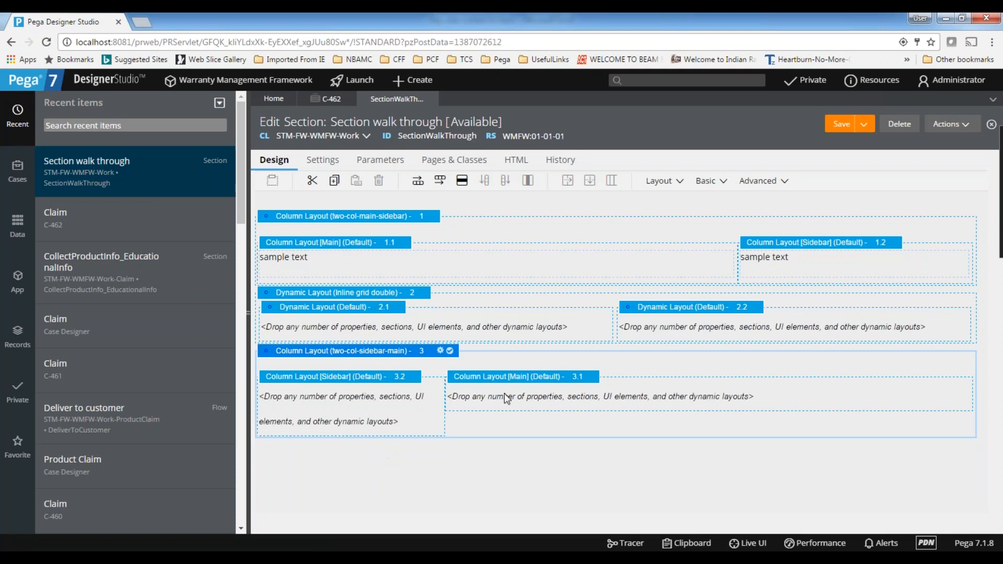
Nest another Column Layout inside the Main column of the new Sidebar - Main layout
left_click(449, 403)
left_click(661, 183)
left_click_drag(709, 210, 511, 400)
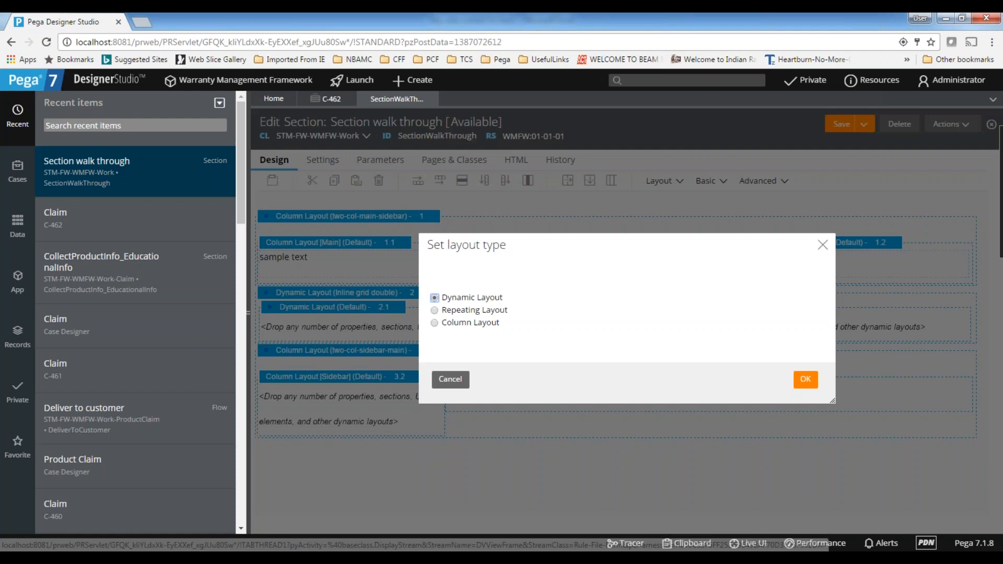
left_click(473, 324)
left_click(800, 382)
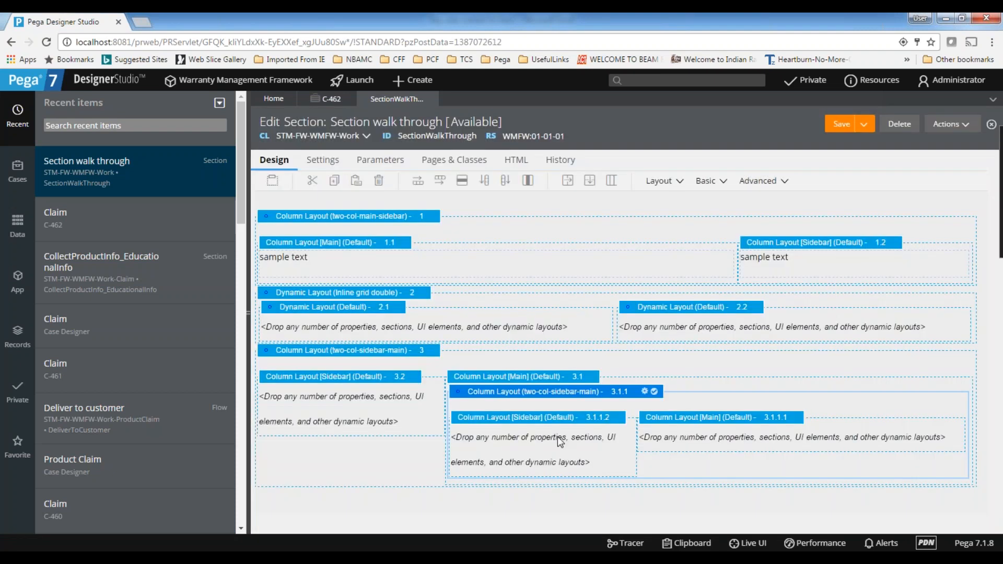
Change the nested Column Layout's column template to Two Column (Main - Sidebar)
left_click(646, 393)
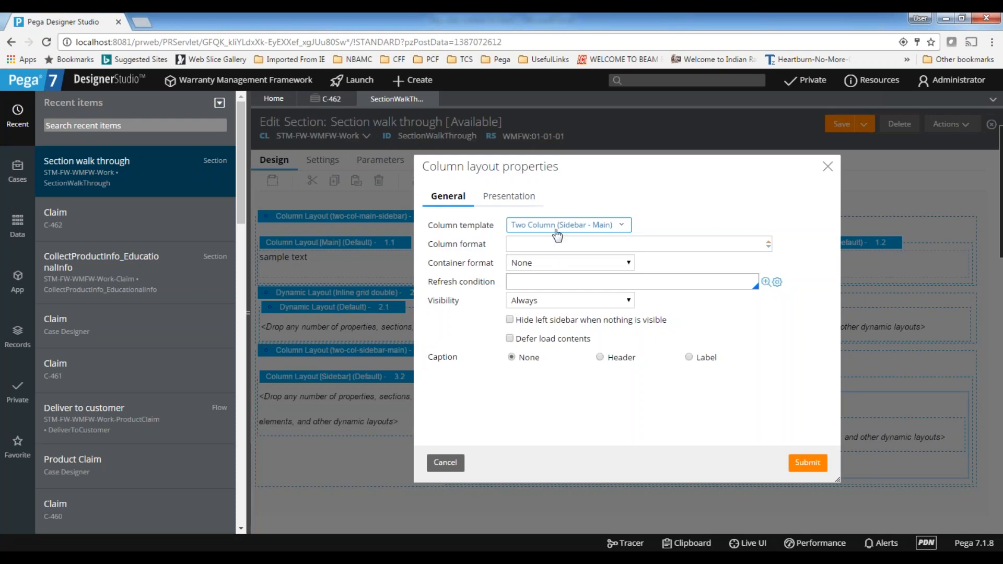
left_click(620, 226)
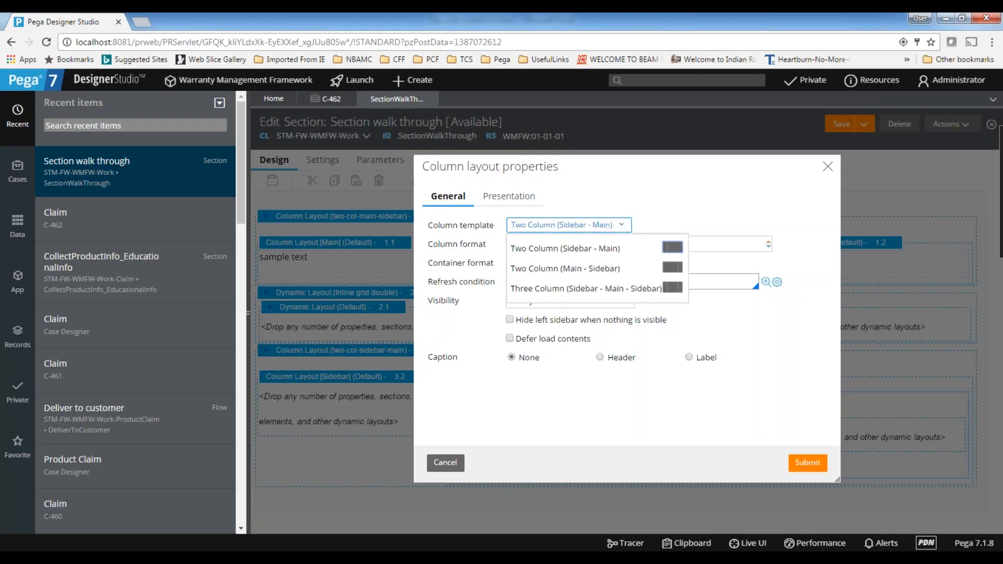
left_click(585, 268)
left_click(806, 464)
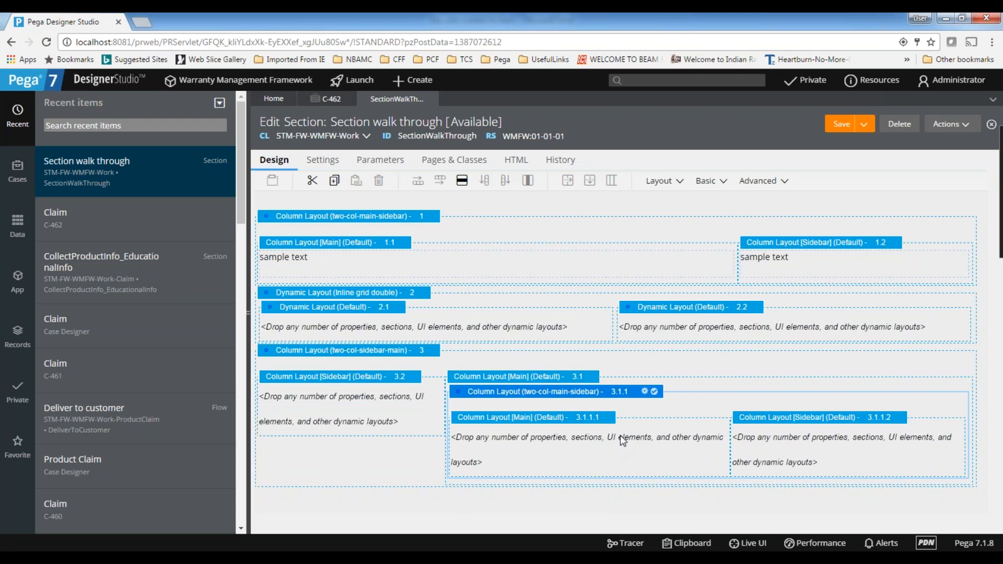
Examine how the outer Sidebar column sits beside the Main and Sidebar columns of the nested Column Layout
left_click(363, 421)
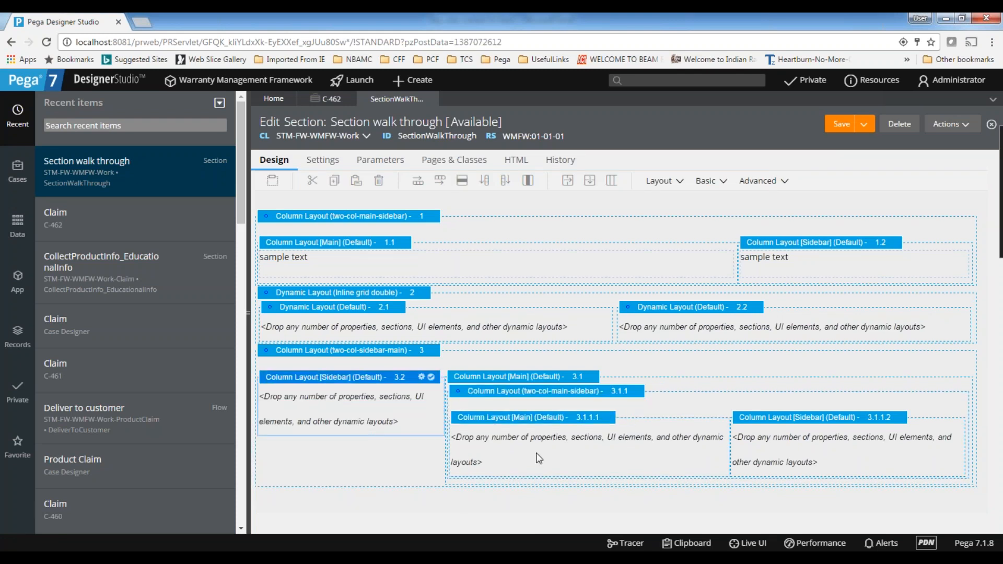
left_click(847, 455)
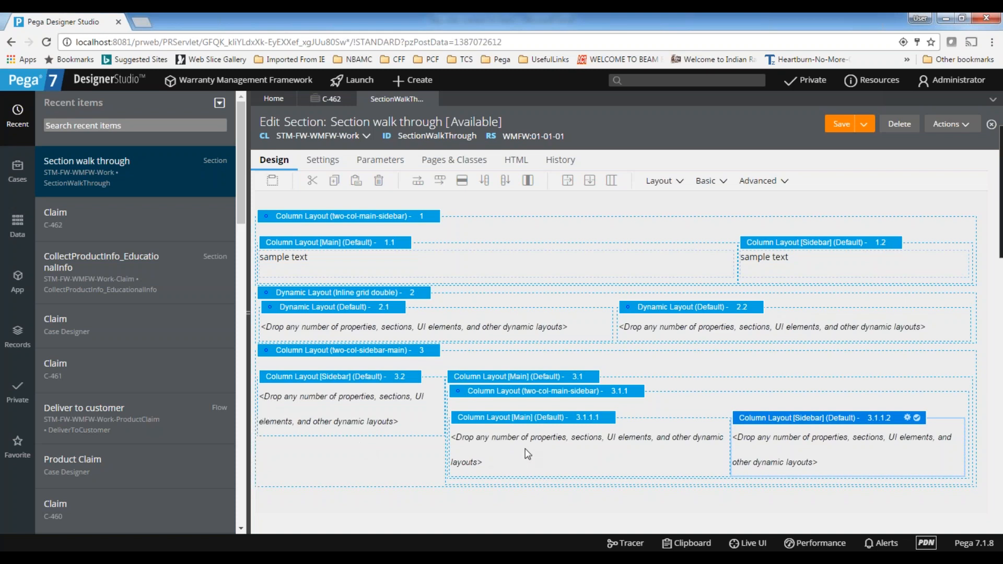
left_click(624, 454)
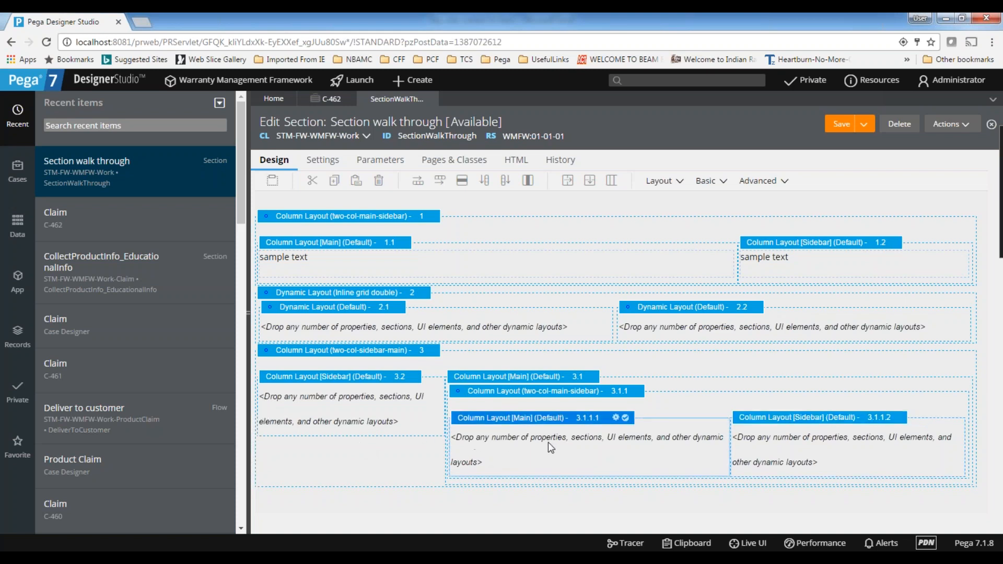
left_click(813, 452)
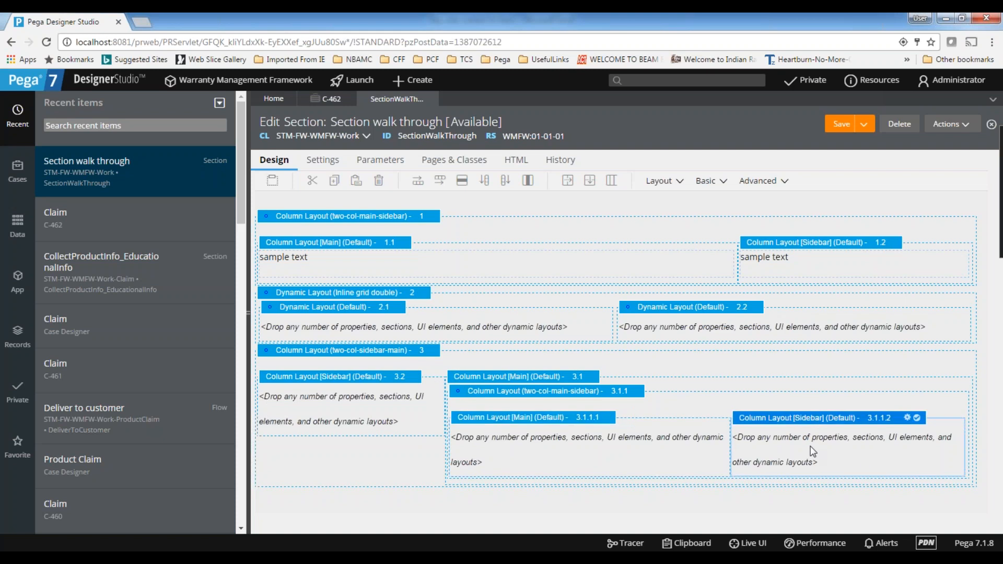
left_click(538, 448)
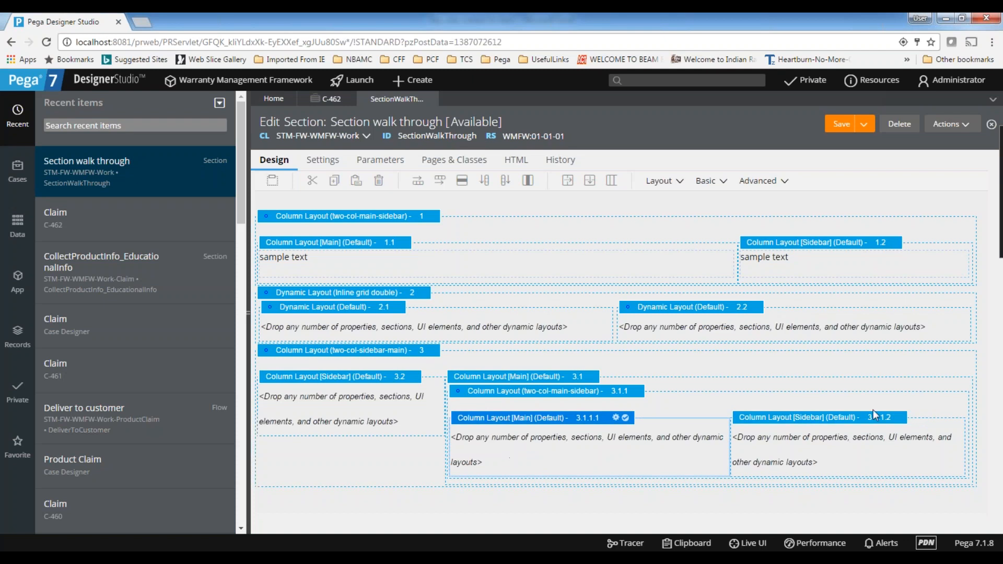
left_click(841, 439)
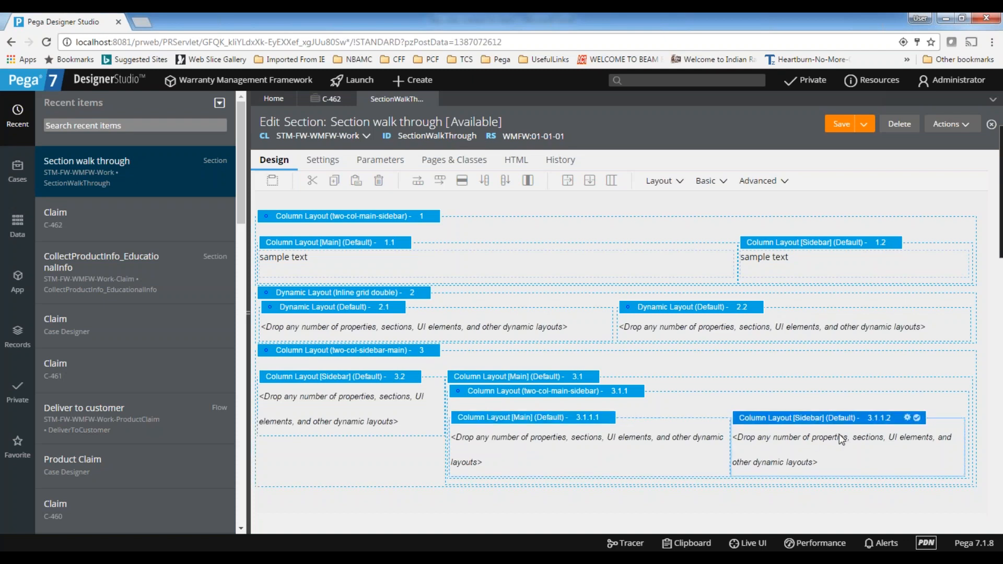
left_click(597, 440)
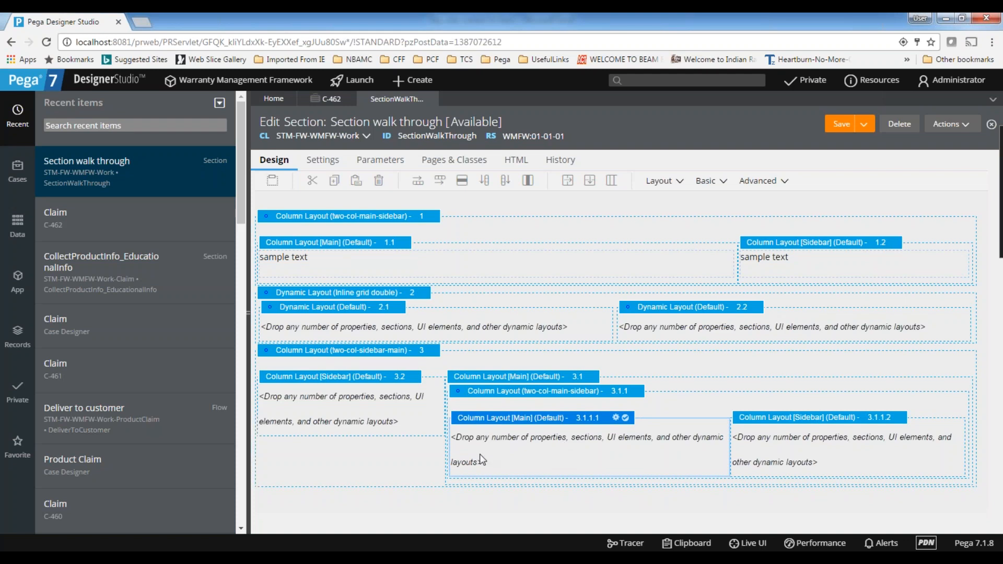
Add a Dynamic Layout inside the Main column of the nested Column Layout
left_click(666, 183)
left_click_drag(674, 204, 535, 449)
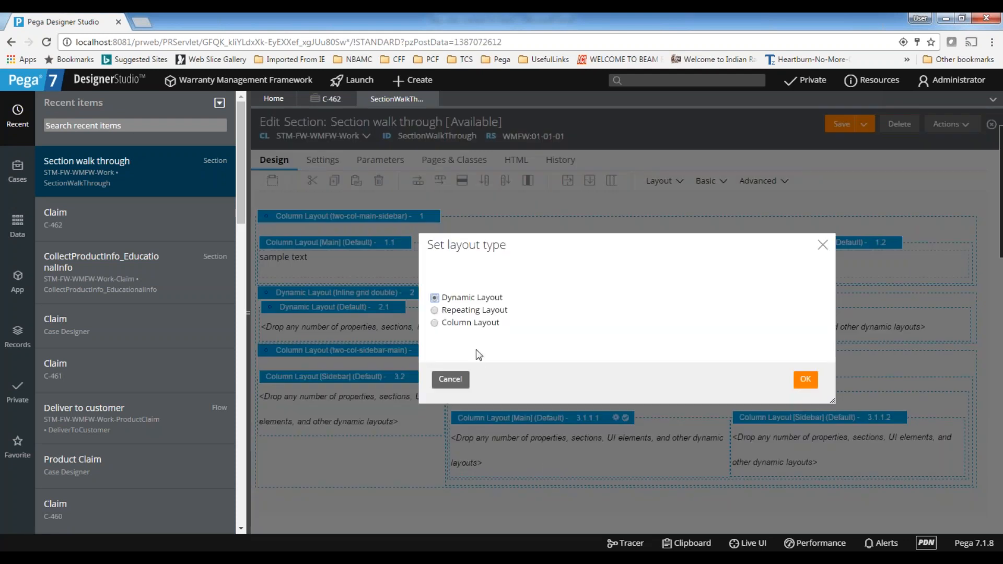
left_click(807, 381)
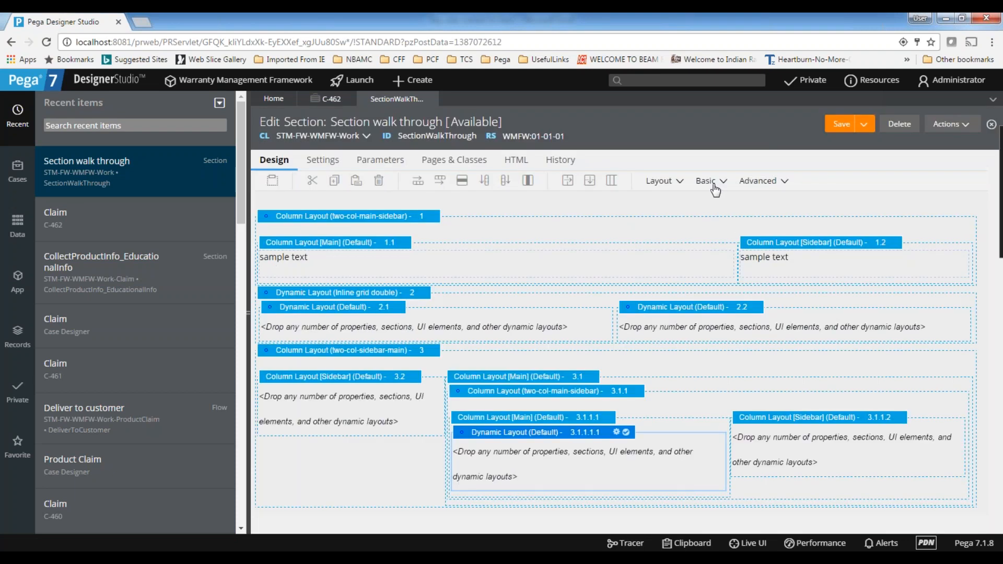
Nest a Sidebar - Main Column Layout inside the new Dynamic Layout and review the nested column structure
left_click(680, 183)
left_click_drag(720, 203, 532, 462)
left_click(472, 325)
left_click(809, 383)
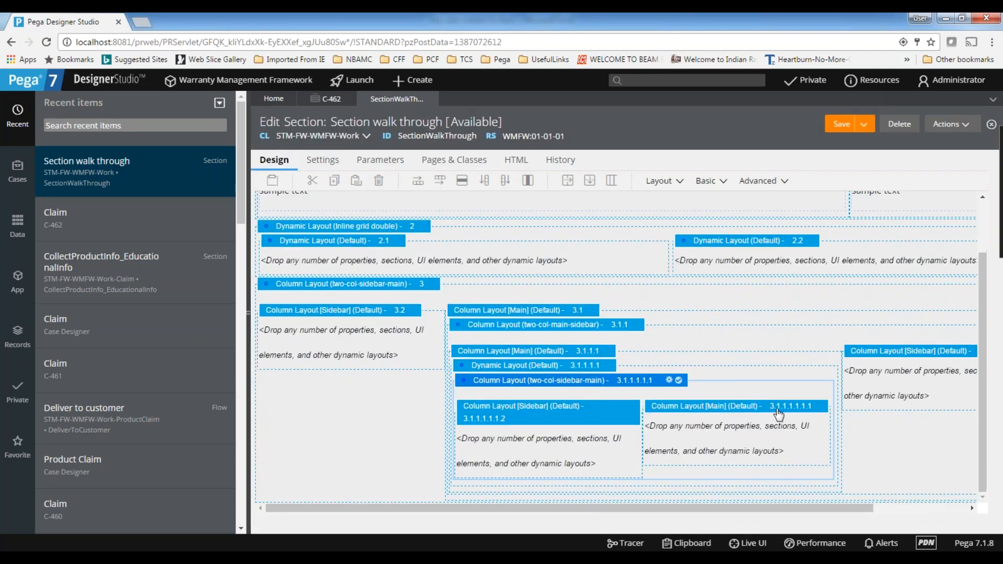
left_click(480, 293)
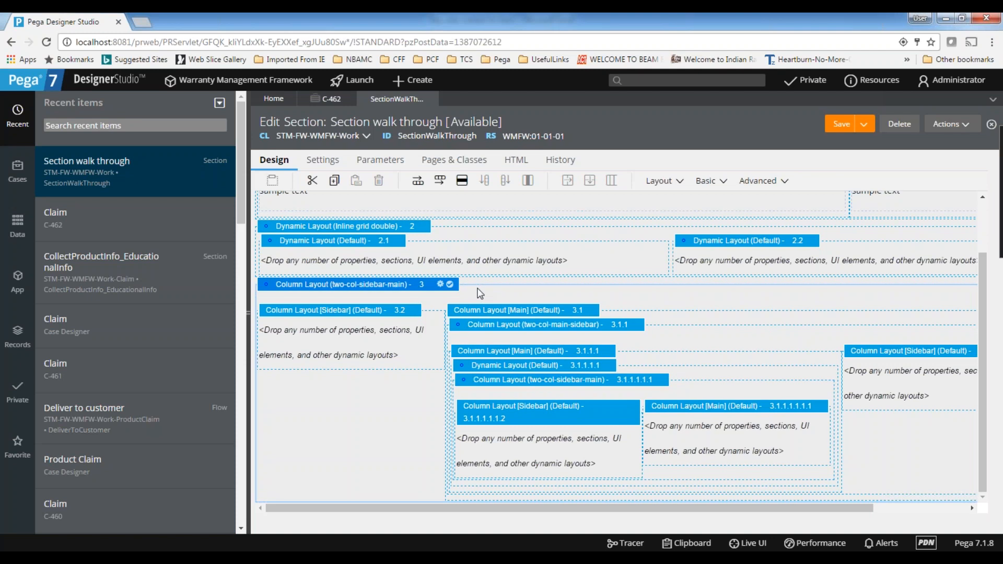
scroll(481, 293, "up", 2)
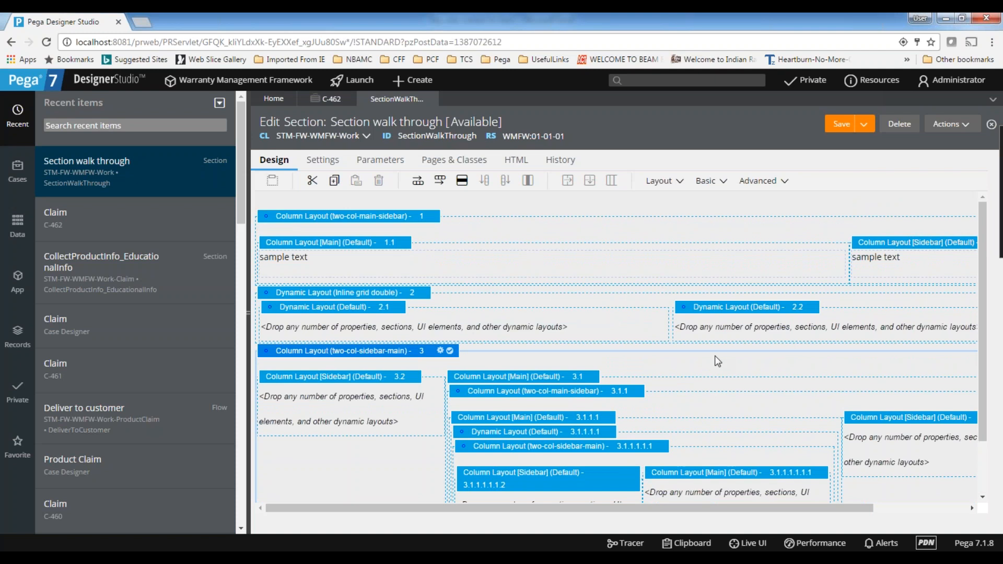
scroll(543, 444, "down", 2)
left_click(544, 447)
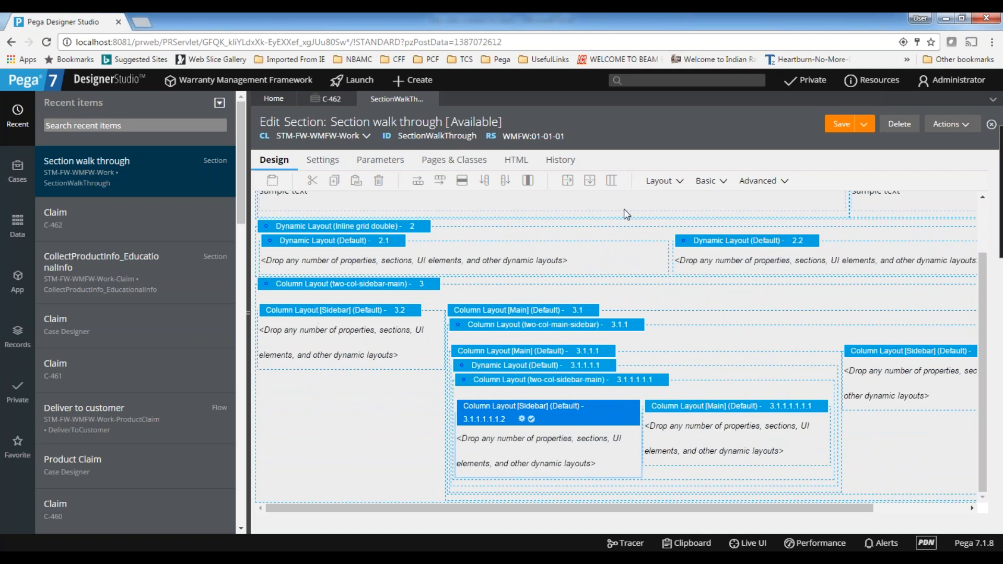
left_click(713, 423)
Delete the lower Column Layout, the Inline grid double Dynamic Layout and the remaining Column Layout's Sidebar column
left_click(510, 295)
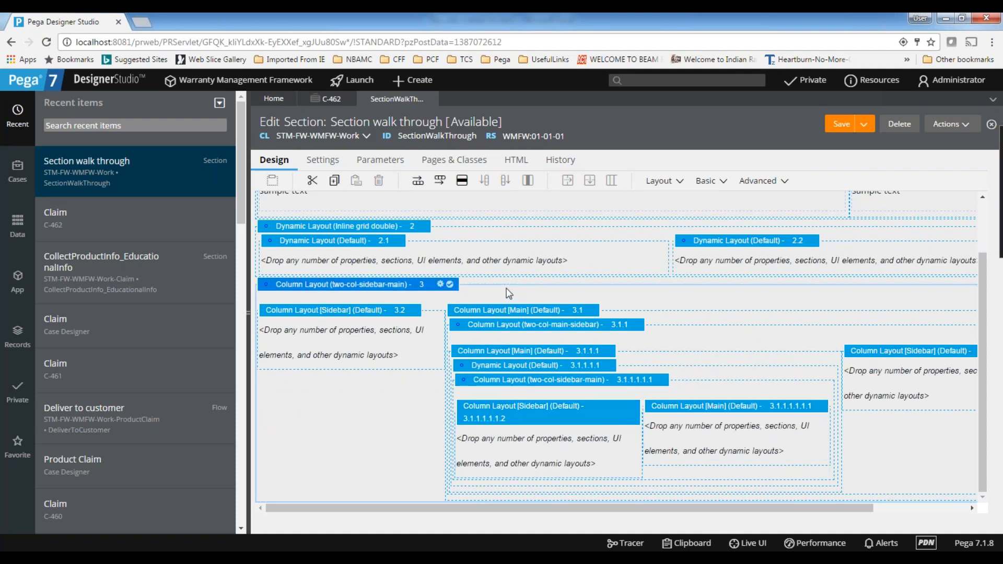
key("Delete")
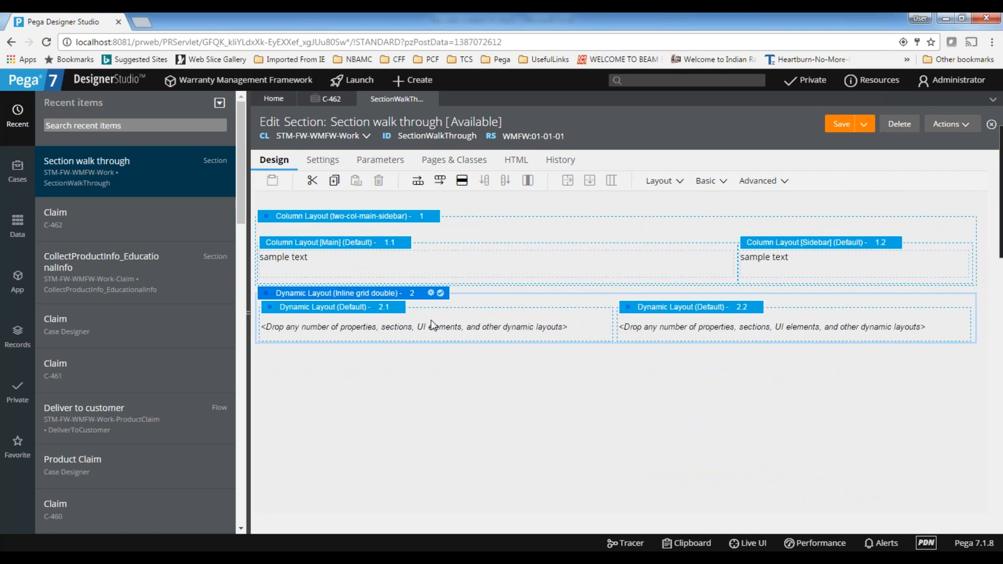
key("Delete")
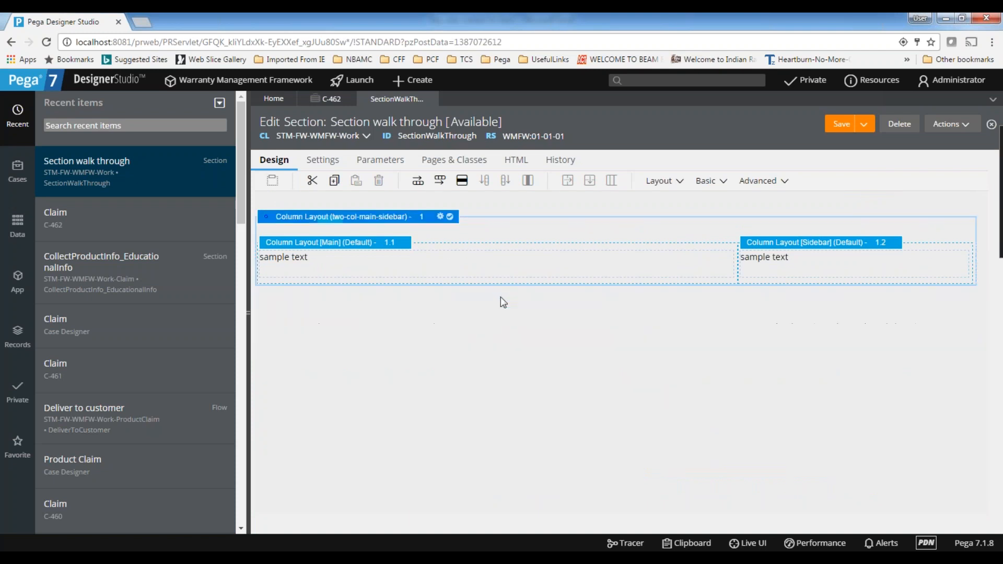
left_click(456, 242)
key("Delete")
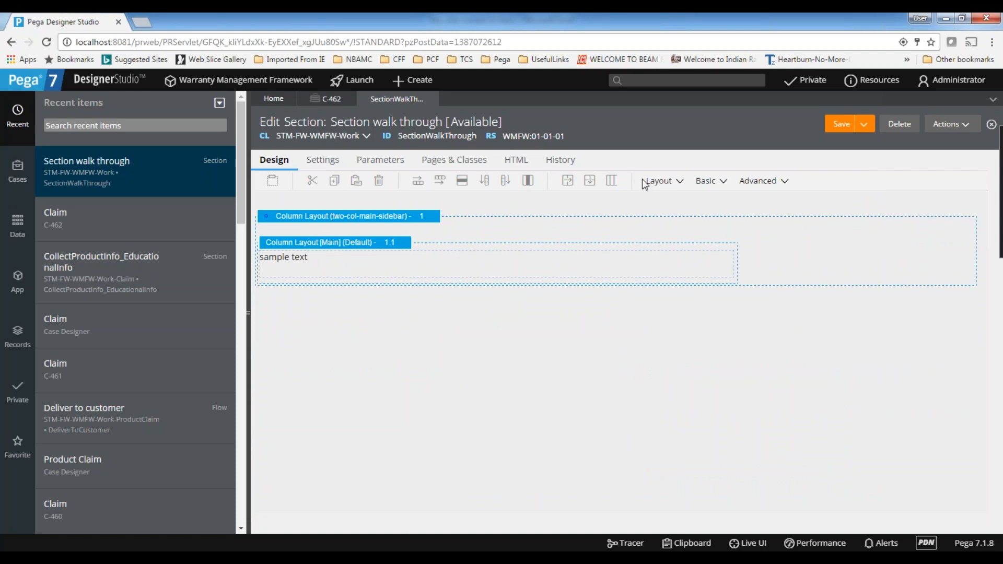
Add a Dynamic Layout below the remaining Column Layout
left_click(660, 181)
left_click_drag(684, 205, 459, 356)
left_click(806, 379)
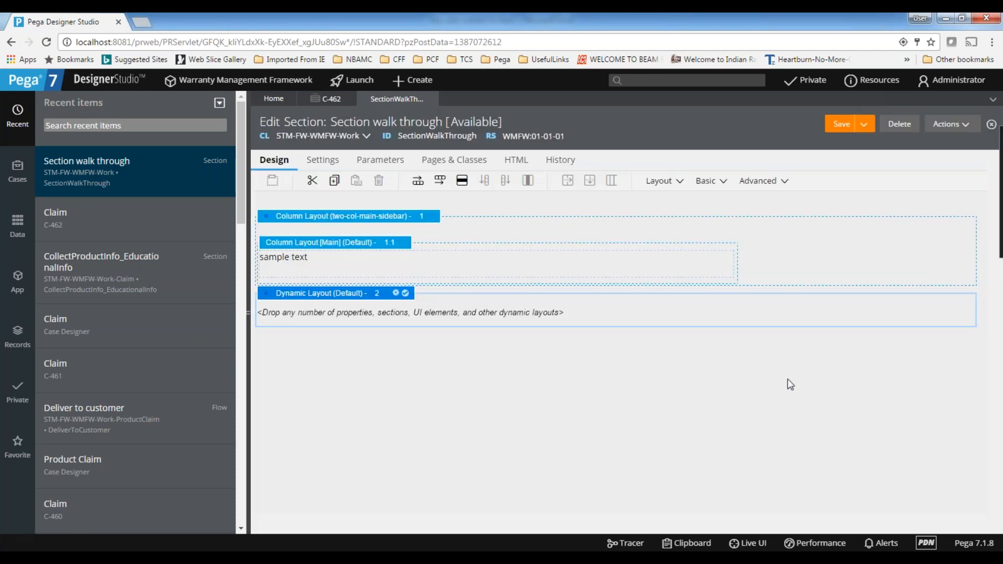
Add a Label, two Text Inputs and an Icon / Image, in that order, to the empty Dynamic Layout
left_click(707, 185)
left_click(742, 203)
left_click(707, 183)
left_click_drag(741, 257, 378, 348)
left_click(706, 180)
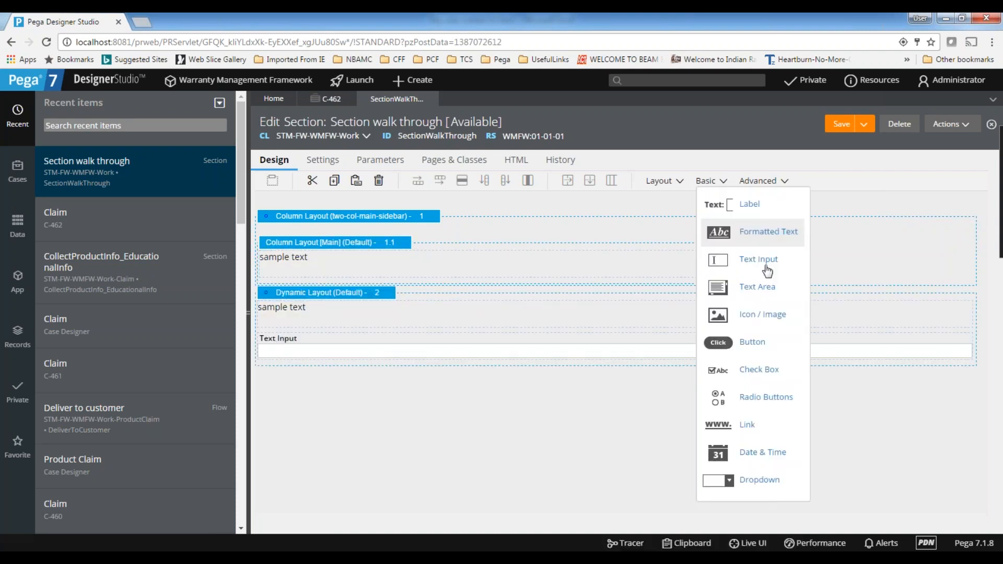
left_click_drag(767, 262, 325, 372)
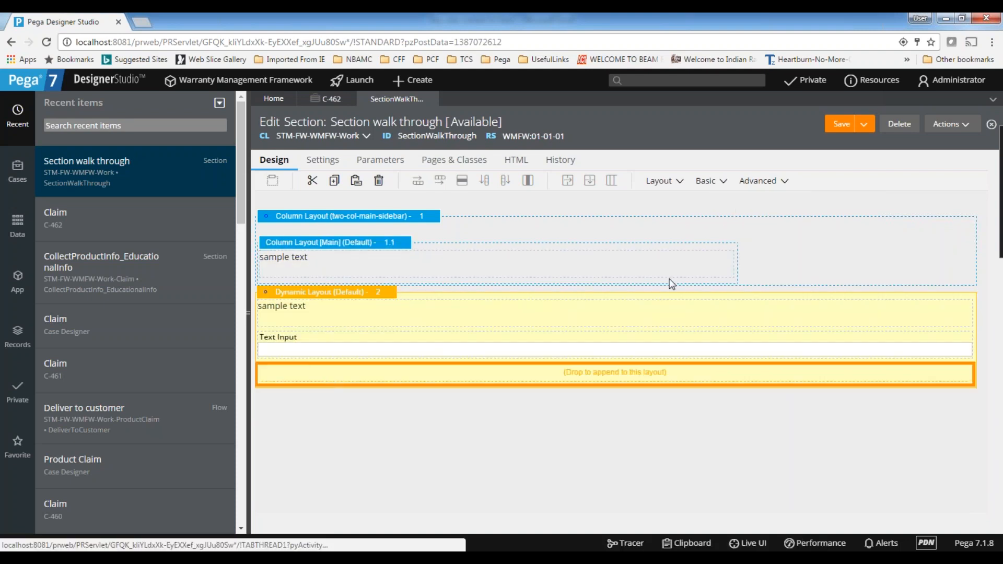
left_click(707, 181)
left_click_drag(762, 312, 376, 395)
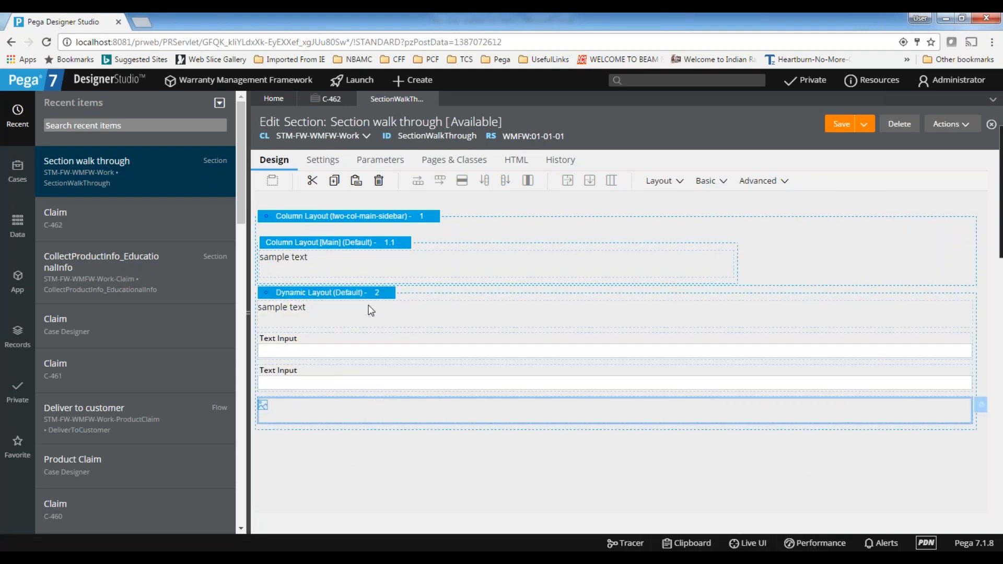
Set the layout format of the Dynamic Layout holding the text inputs to Inline grid double
left_click(387, 297)
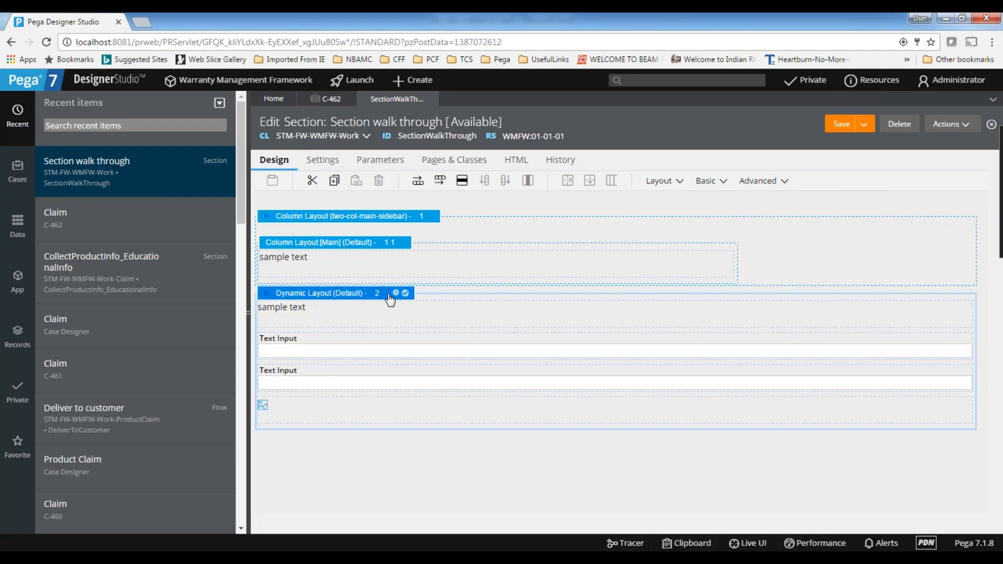
left_click(395, 294)
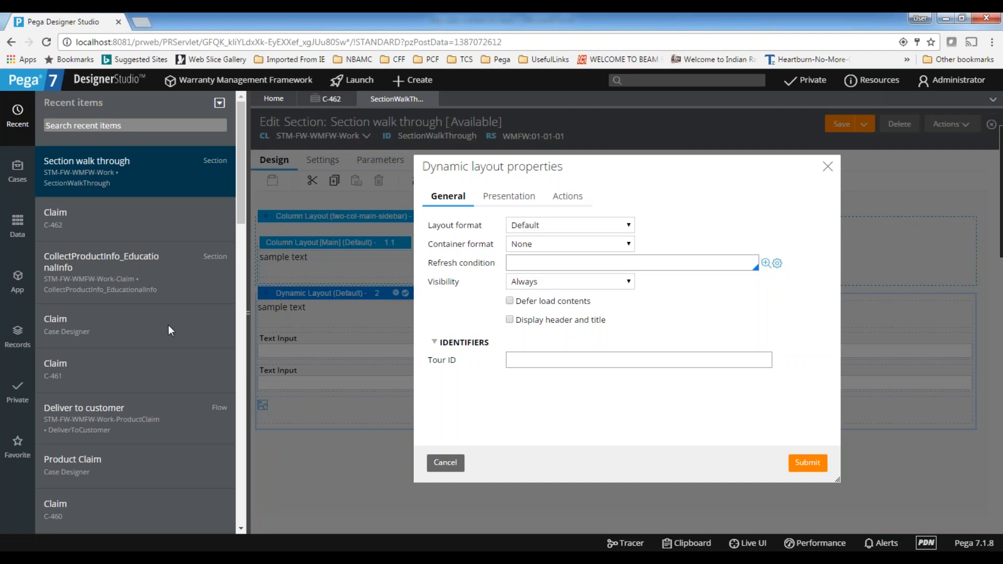
left_click(541, 225)
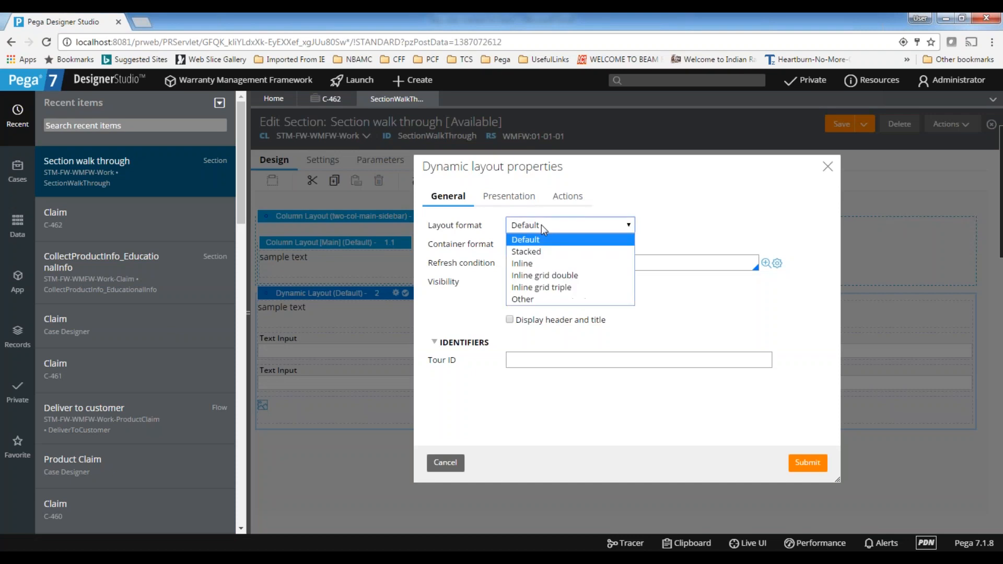
left_click(545, 277)
left_click(807, 463)
left_click(666, 315)
Set the layout format of the Dynamic Layout holding the text inputs to Inline grid triple
left_click(430, 293)
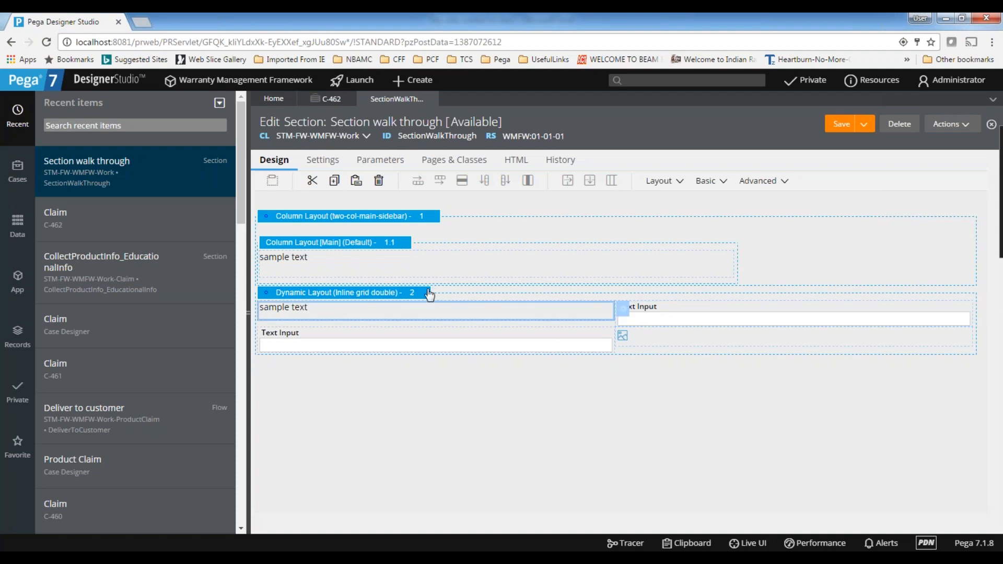
left_click(430, 293)
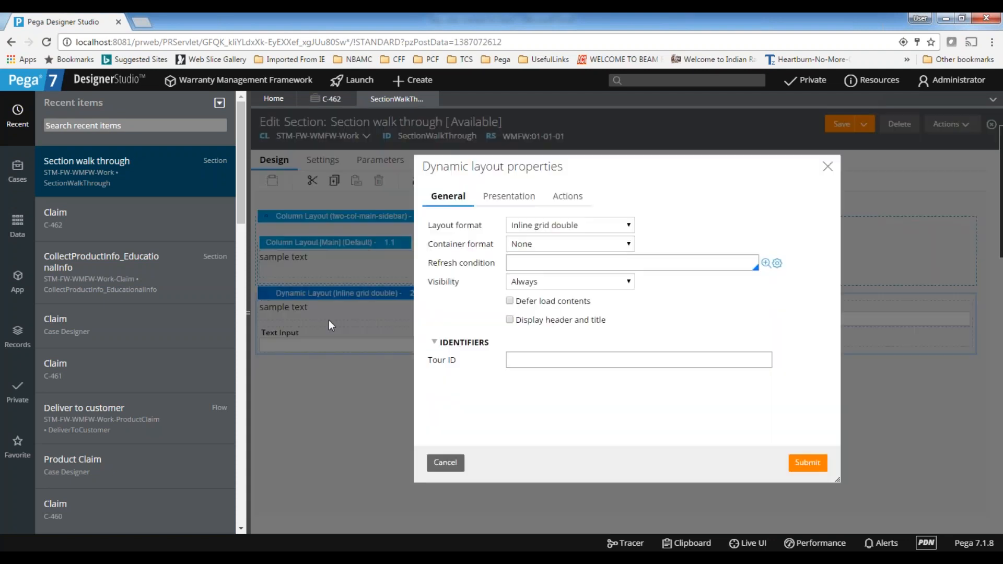
left_click(557, 229)
left_click(550, 290)
left_click(808, 463)
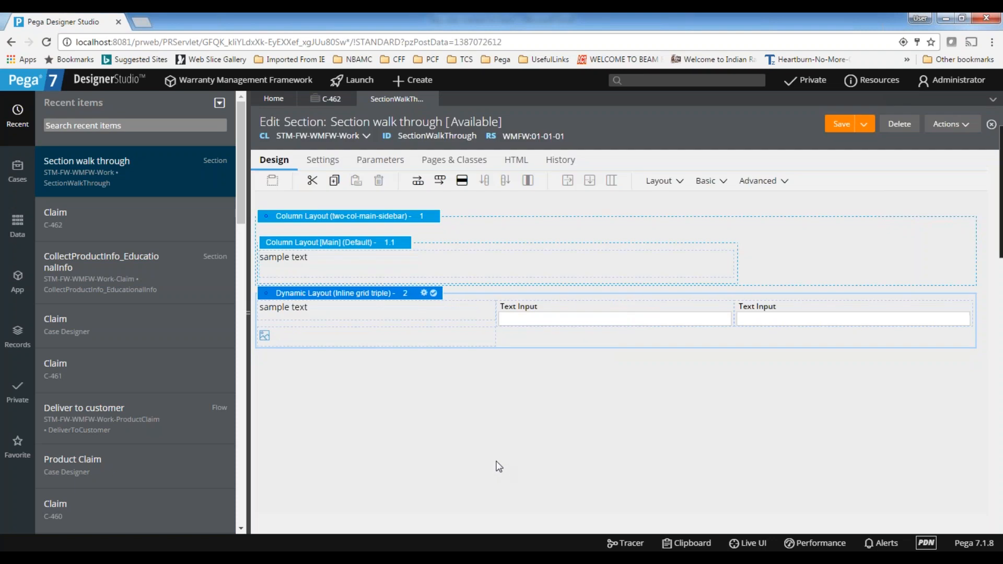
left_click(756, 320)
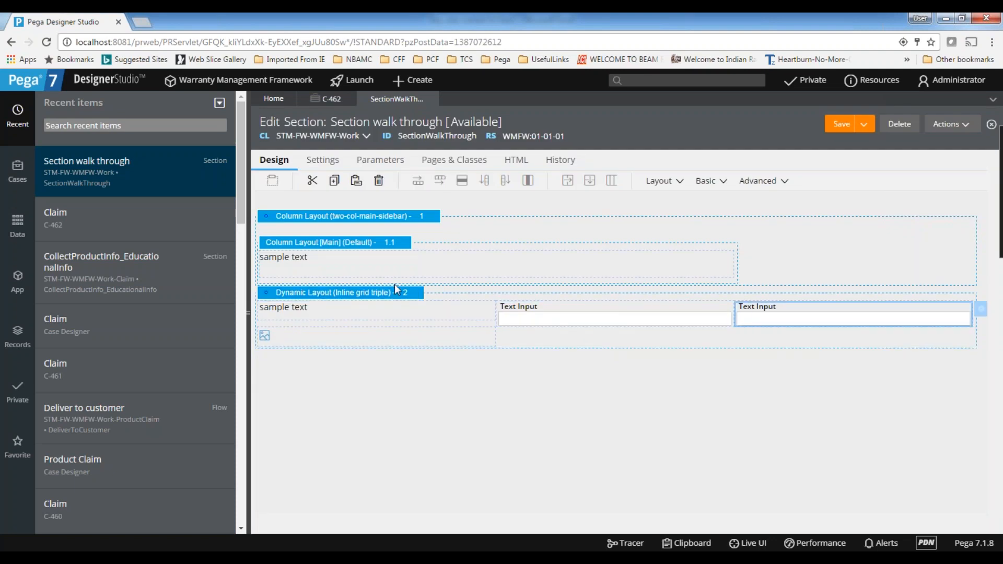
Set the layout format of the Dynamic Layout holding the text inputs to Inline
double_click(426, 293)
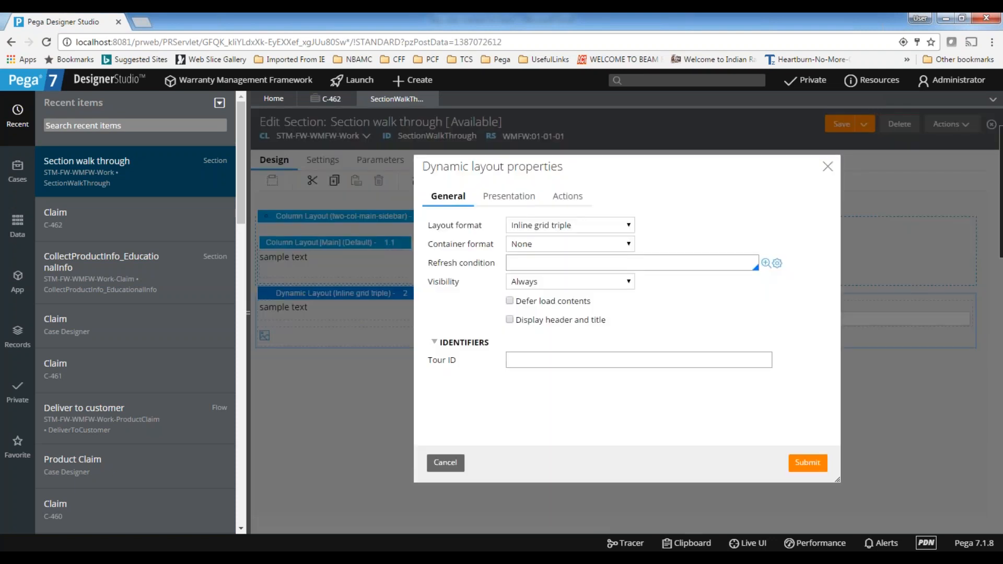
left_click(564, 230)
left_click(548, 261)
left_click(808, 463)
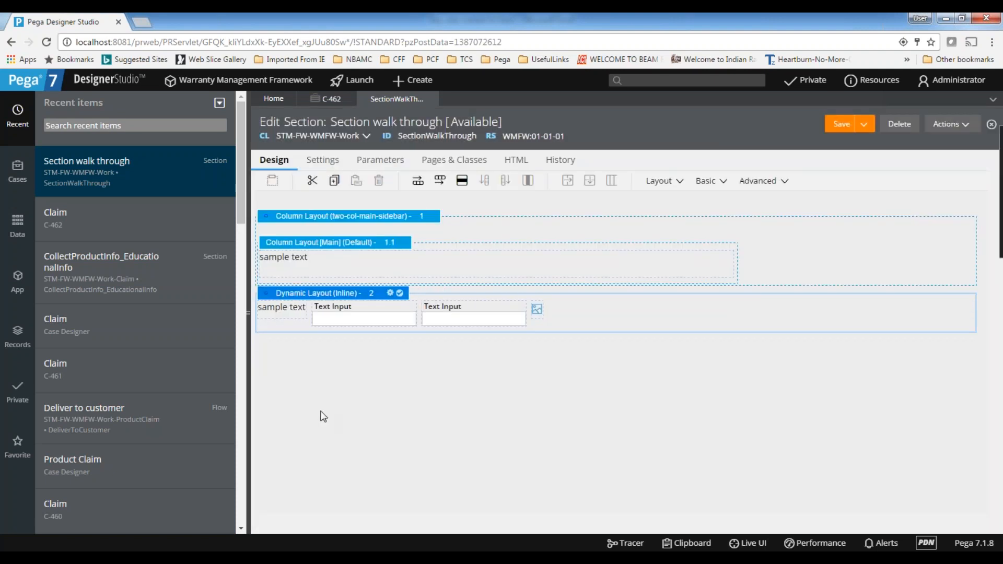
Set the Dynamic Layout's format to Other and choose Inline middle as the custom format
left_click(391, 293)
left_click(531, 230)
left_click(526, 301)
left_click(680, 226)
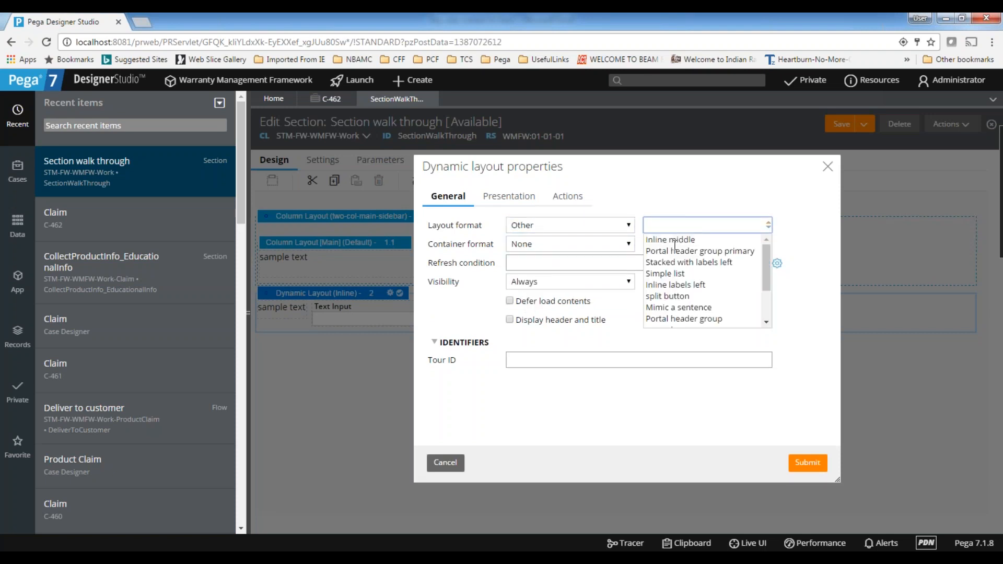
scroll(676, 254, "down", 1)
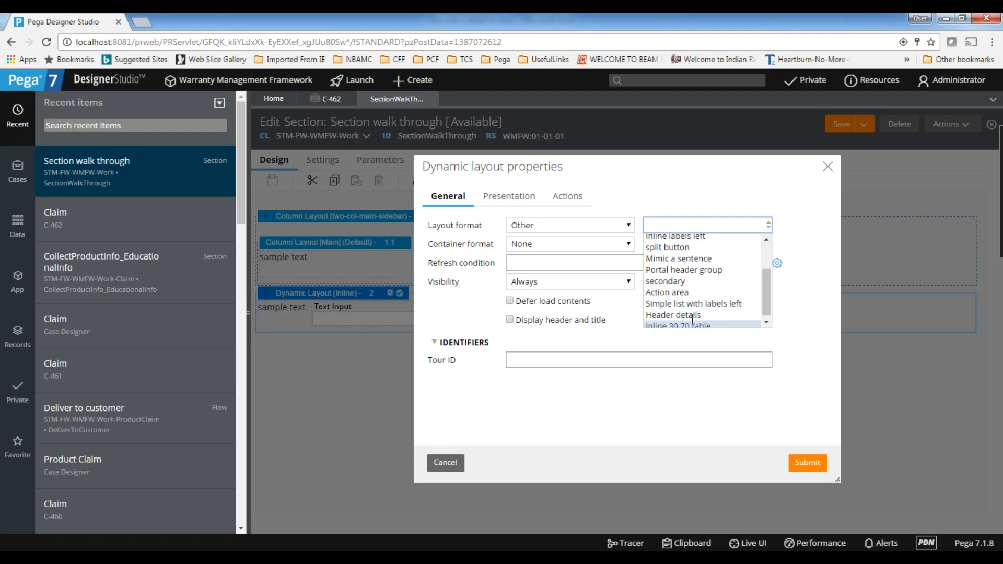
scroll(693, 319, "up", 1)
scroll(693, 315, "down", 1)
scroll(682, 254, "up", 1)
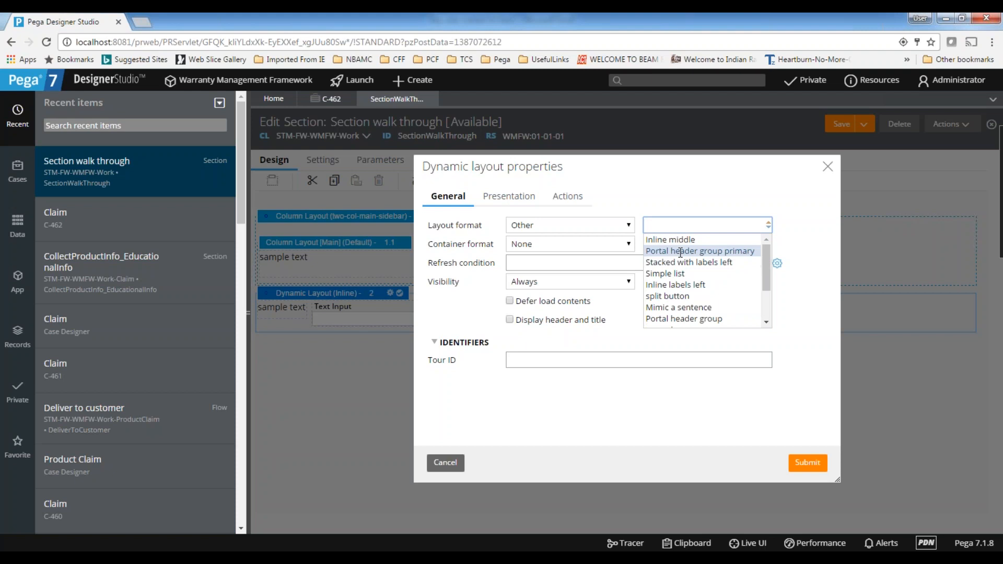
left_click(674, 239)
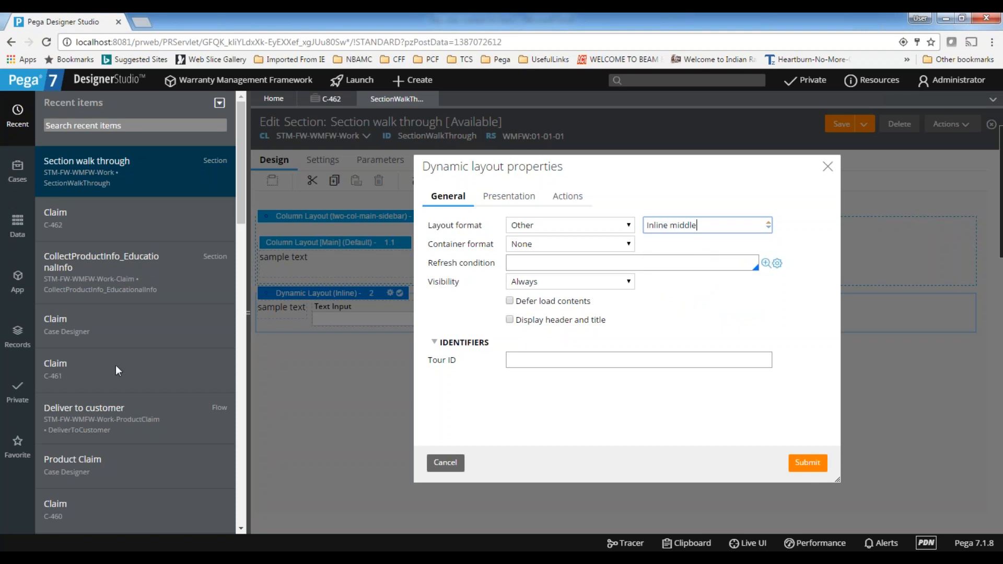
left_click(816, 466)
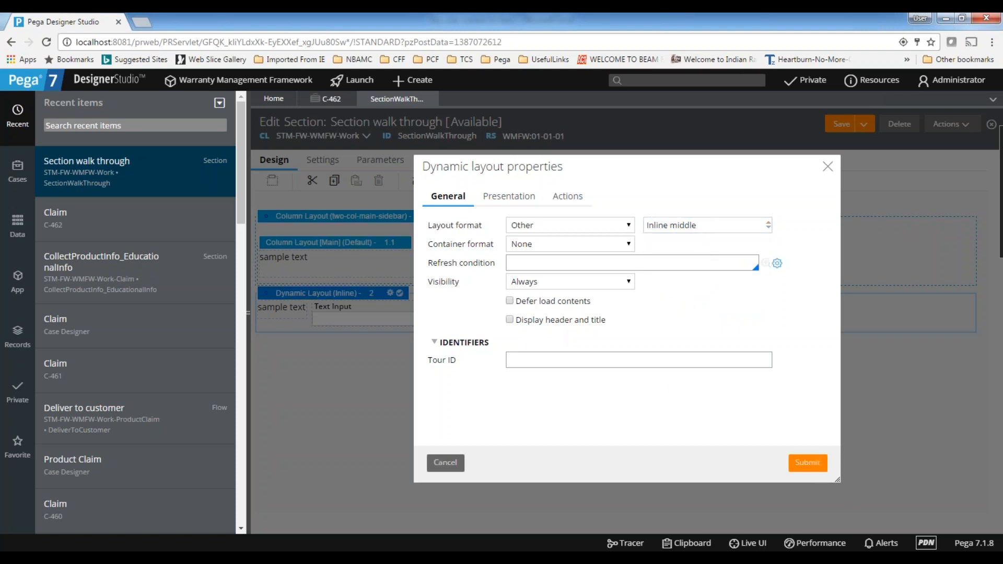
Replace the Dynamic Layout's custom format with Simple list
left_click(470, 317)
left_click(413, 297)
left_click(416, 294)
left_click(706, 227)
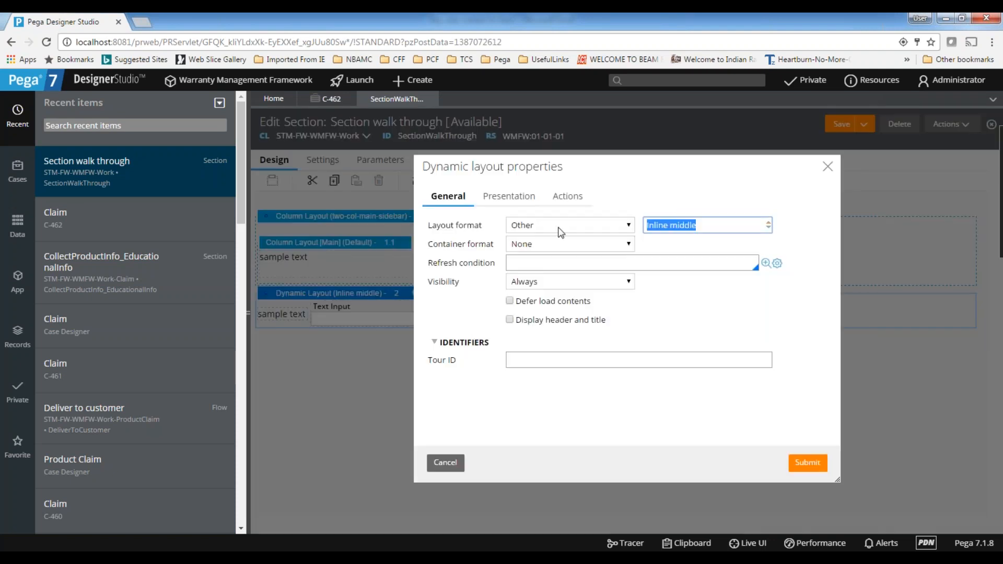
key("BackSpace")
left_click(699, 225)
key("Down")
key("Down")
key("Down")
key("Down")
key("Up")
key("Return")
left_click(808, 463)
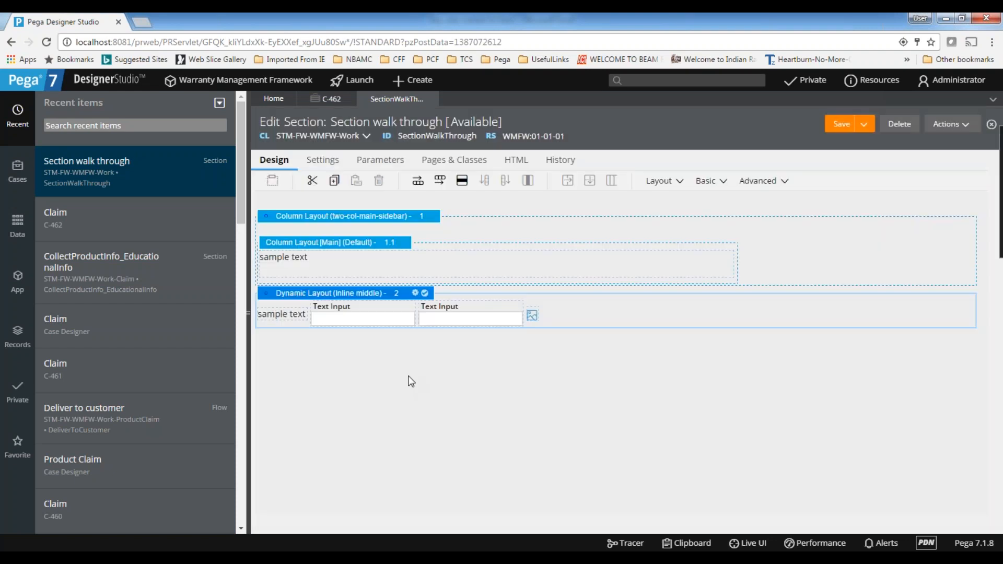
left_click(407, 293)
left_click(829, 167)
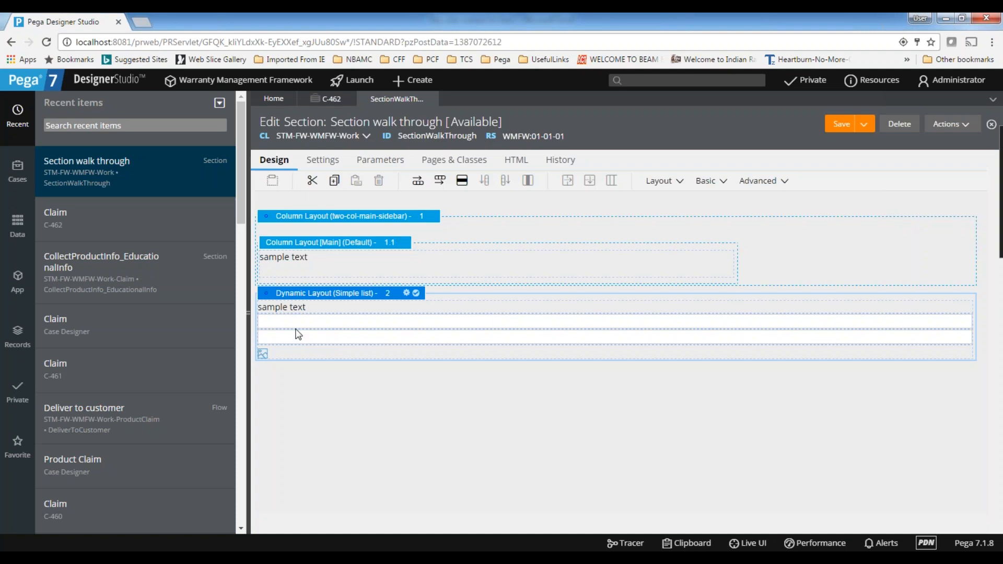
Change the Dynamic Layout's custom format to Stacked with labels left
left_click(407, 294)
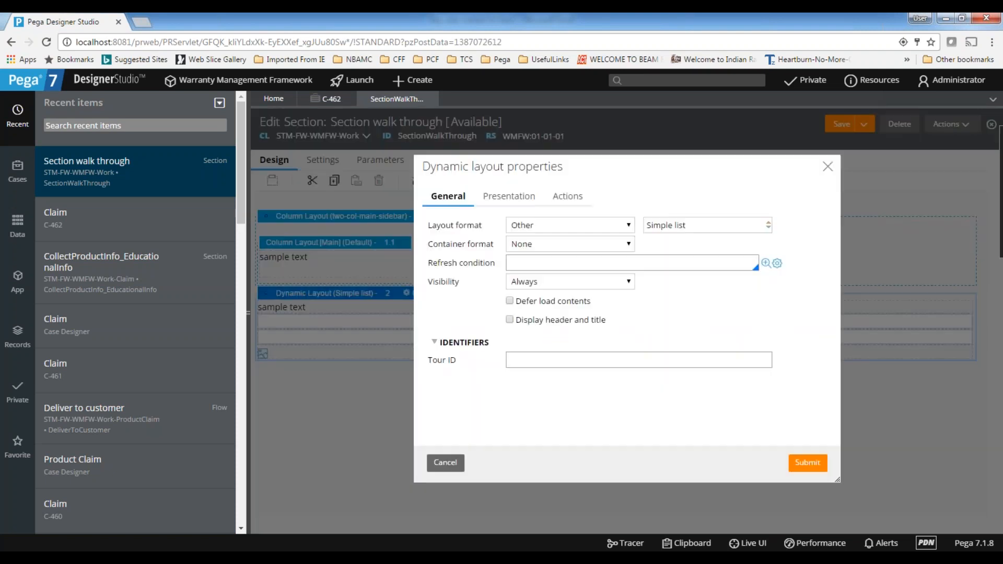
left_click(700, 227)
key("BackSpace")
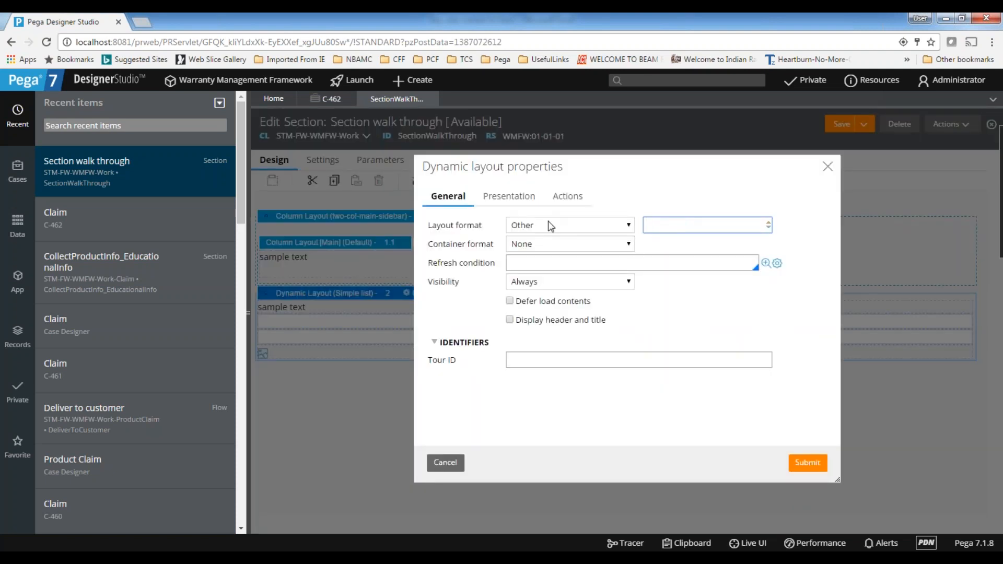
left_click(670, 224)
left_click(677, 263)
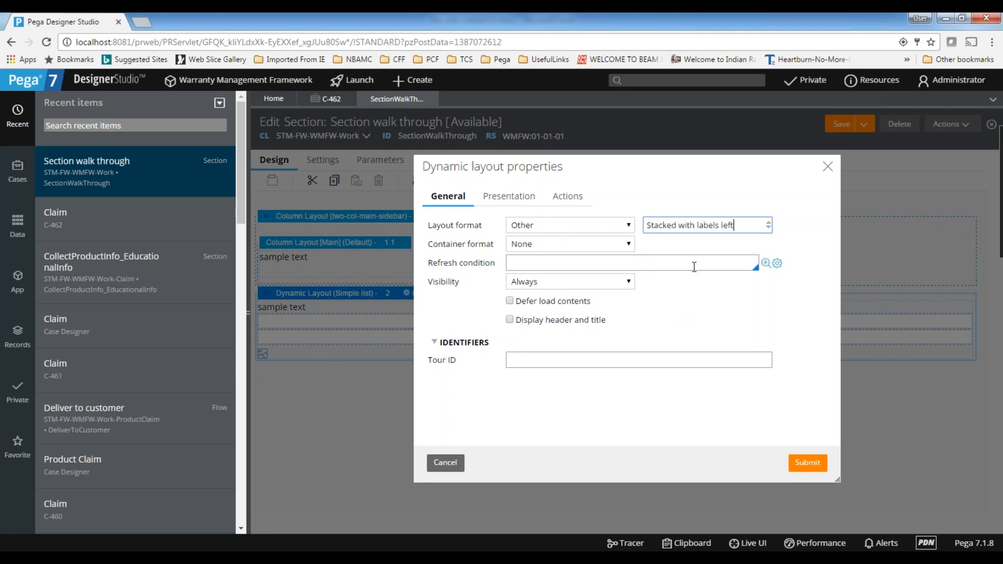
left_click(808, 463)
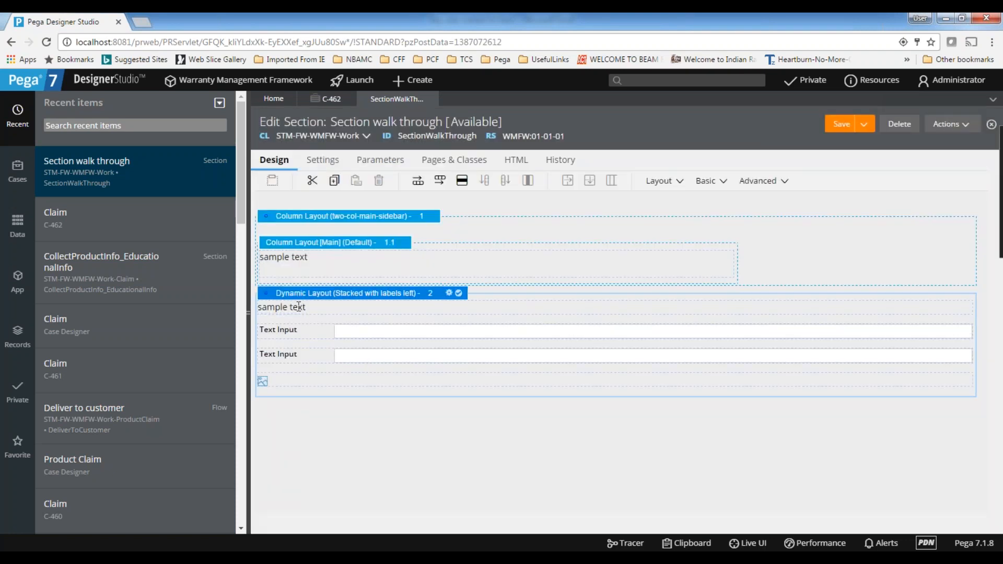
Set the layout format of the Dynamic Layout holding the text inputs to Default
left_click(298, 307)
left_click(322, 330)
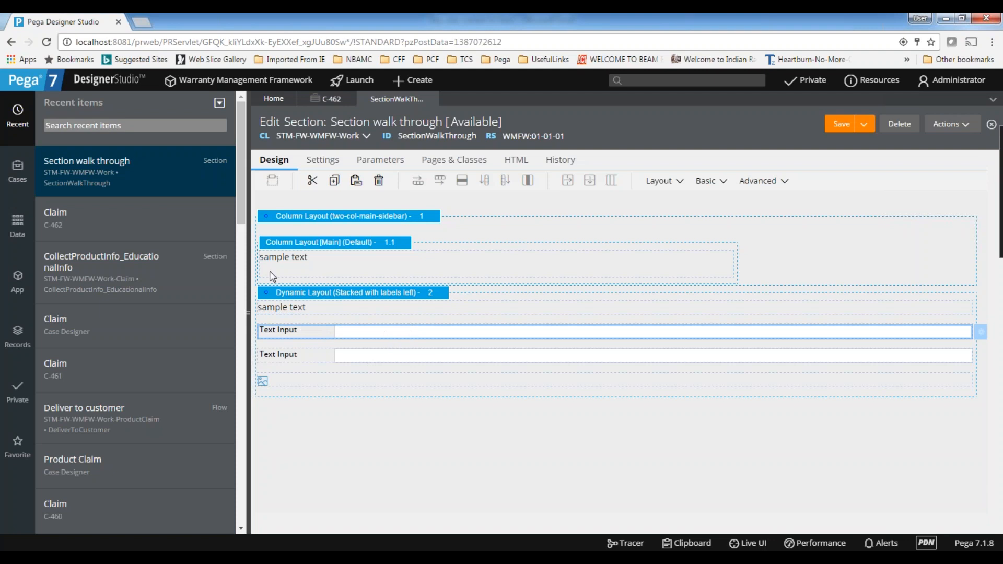
left_click(438, 295)
left_click(449, 293)
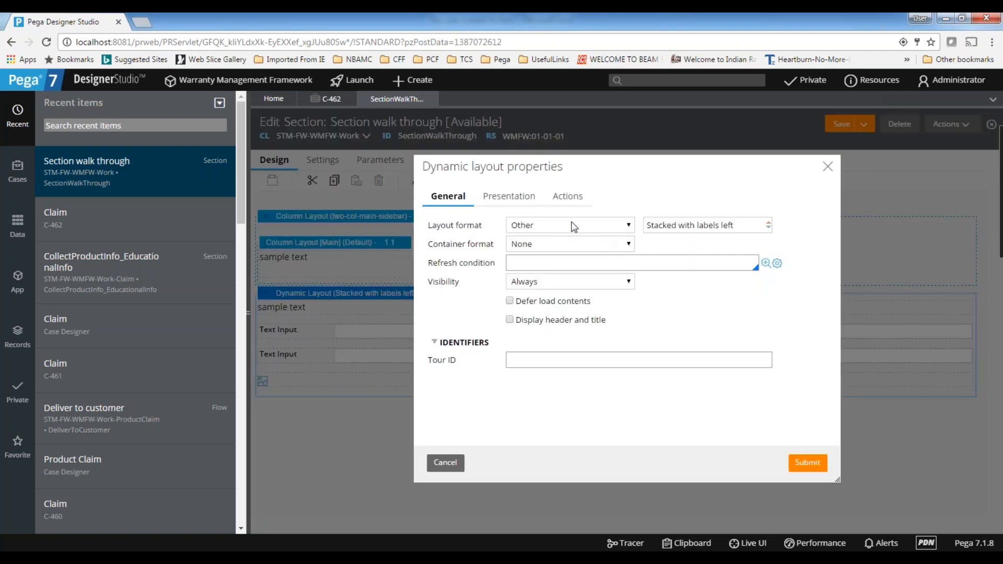
left_click(574, 226)
left_click(525, 238)
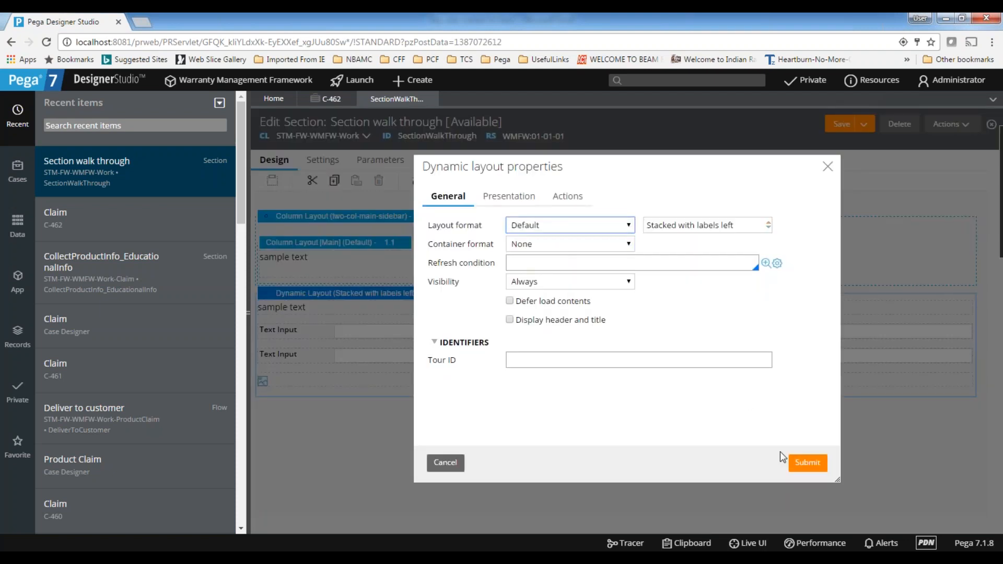
left_click(808, 463)
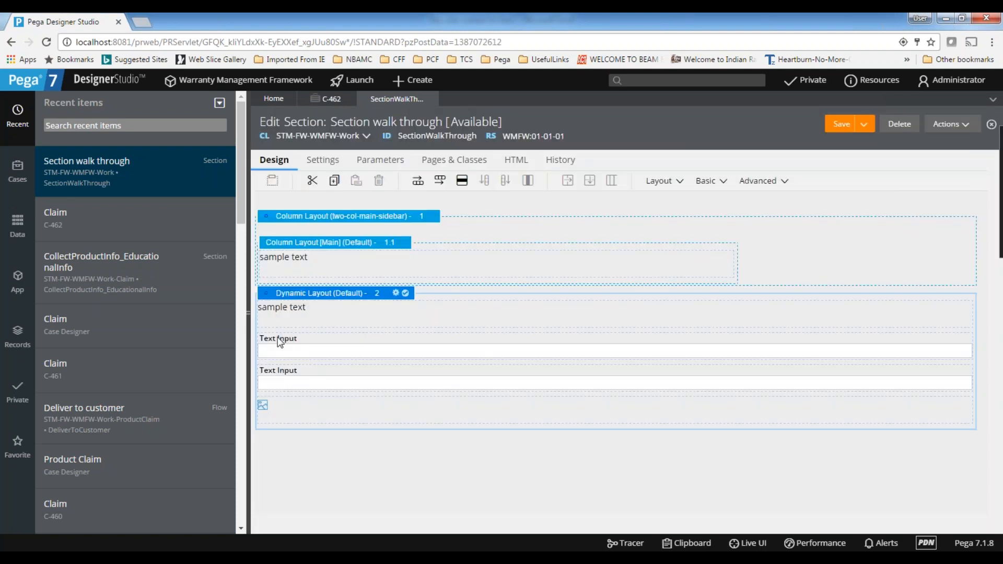
Set the Dynamic Layout's format to Other and choose Header details as the custom format
left_click(278, 340)
left_click(282, 380)
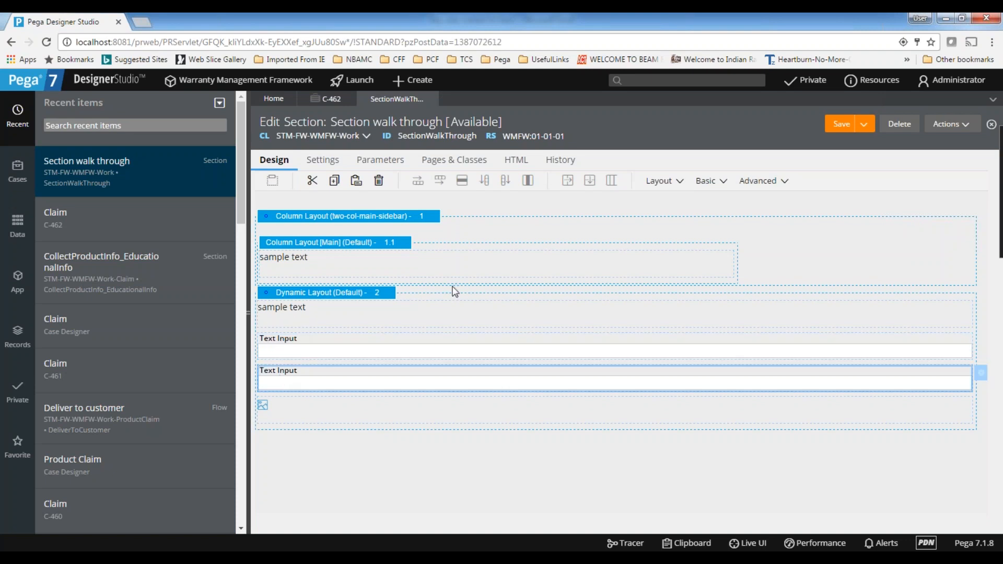
left_click(283, 354)
left_click(395, 296)
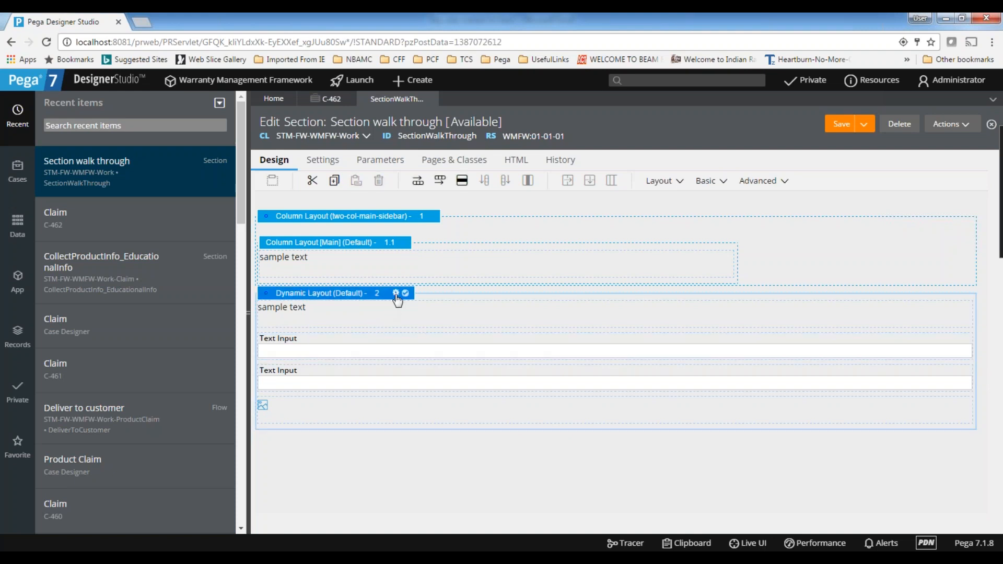
left_click(395, 294)
left_click(572, 225)
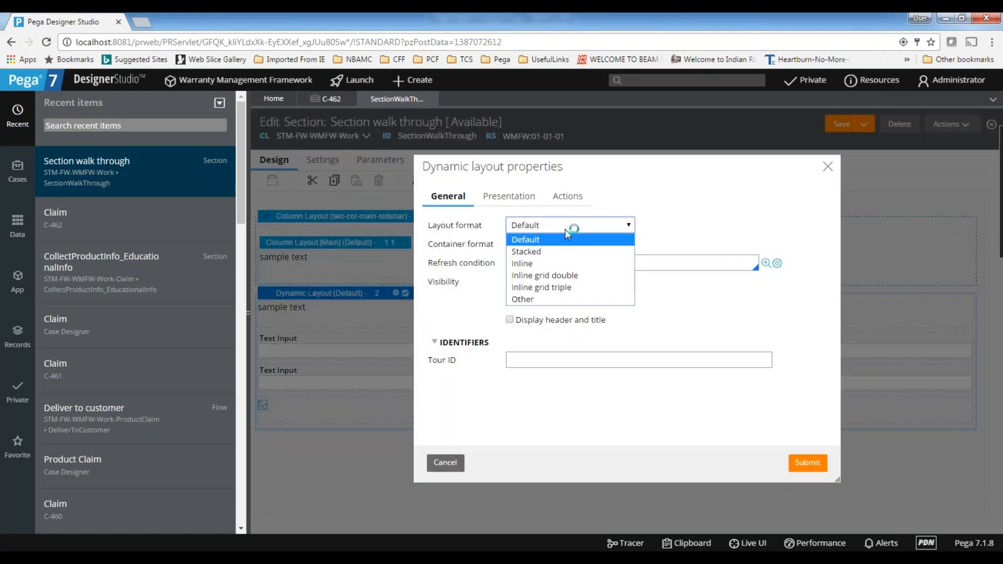
left_click(530, 300)
left_click(666, 226)
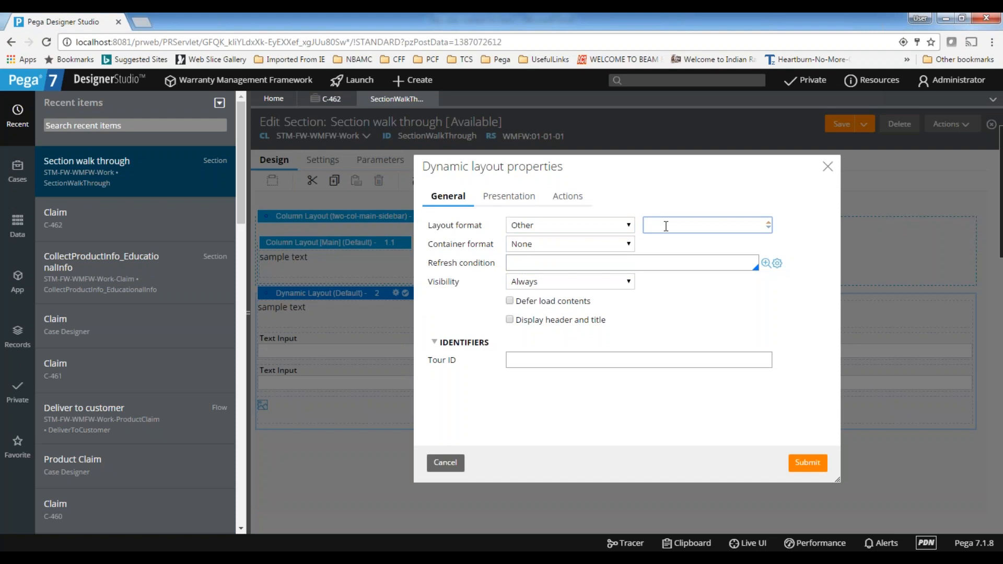
scroll(679, 298, "down", 1)
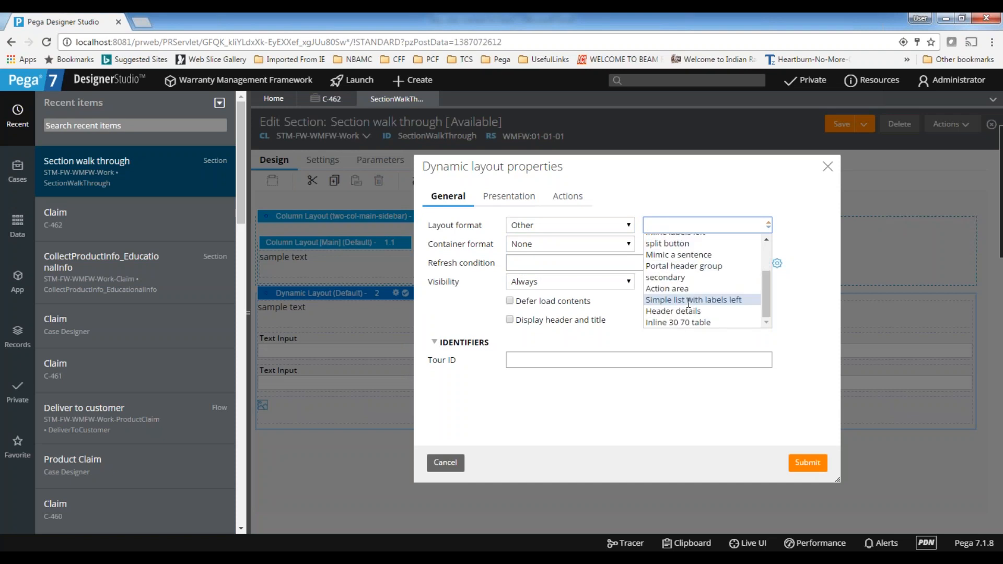
left_click(683, 312)
left_click(808, 463)
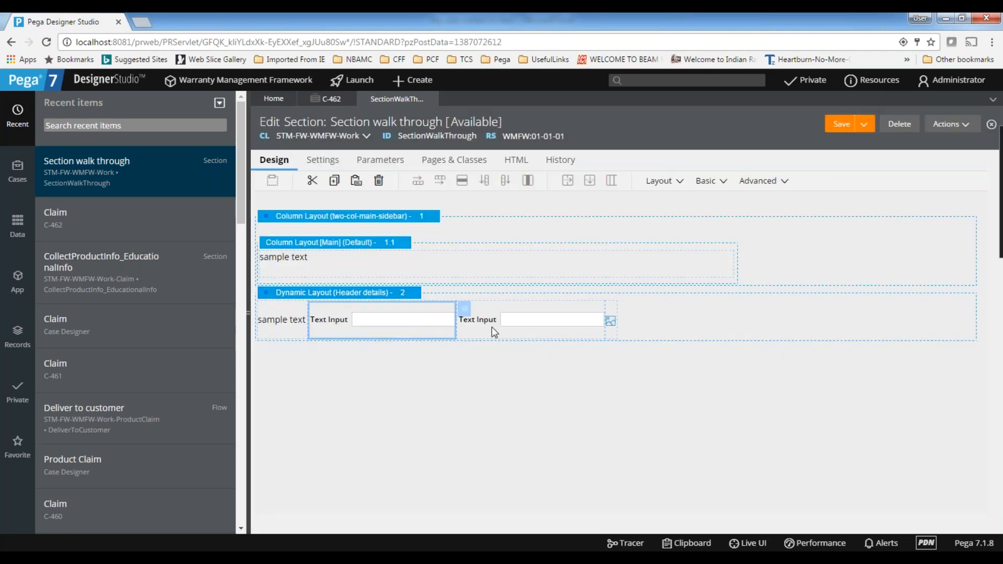
Examine the presentation options of the Dynamic Layout, such as float and spacing, without changing them
left_click(278, 336)
left_click(538, 321)
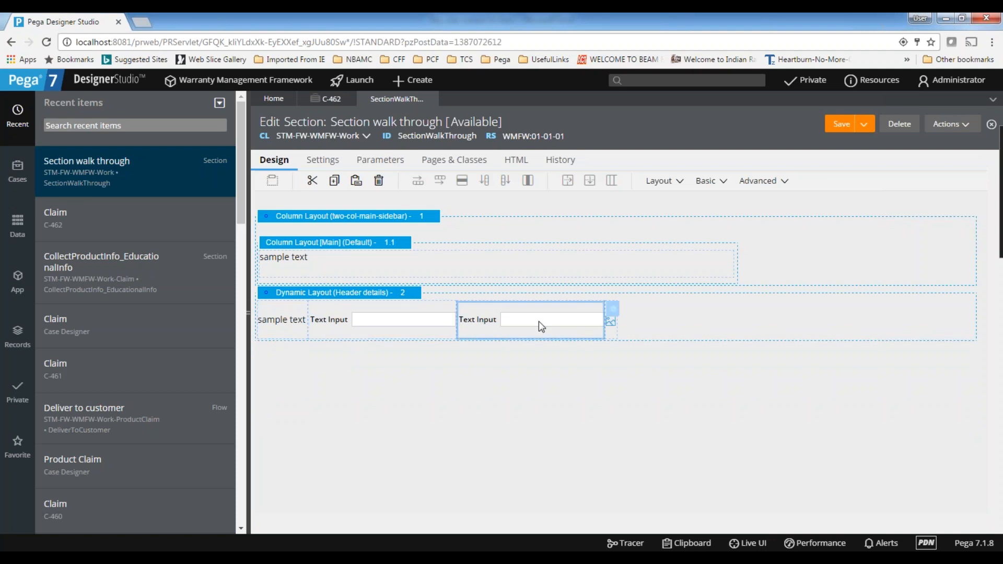
left_click(418, 297)
left_click(422, 293)
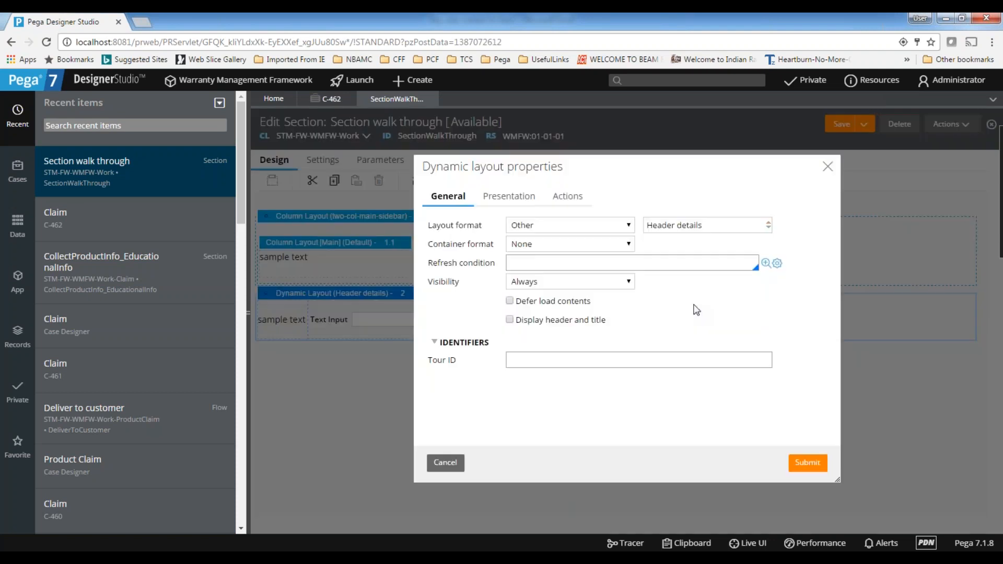
left_click(508, 198)
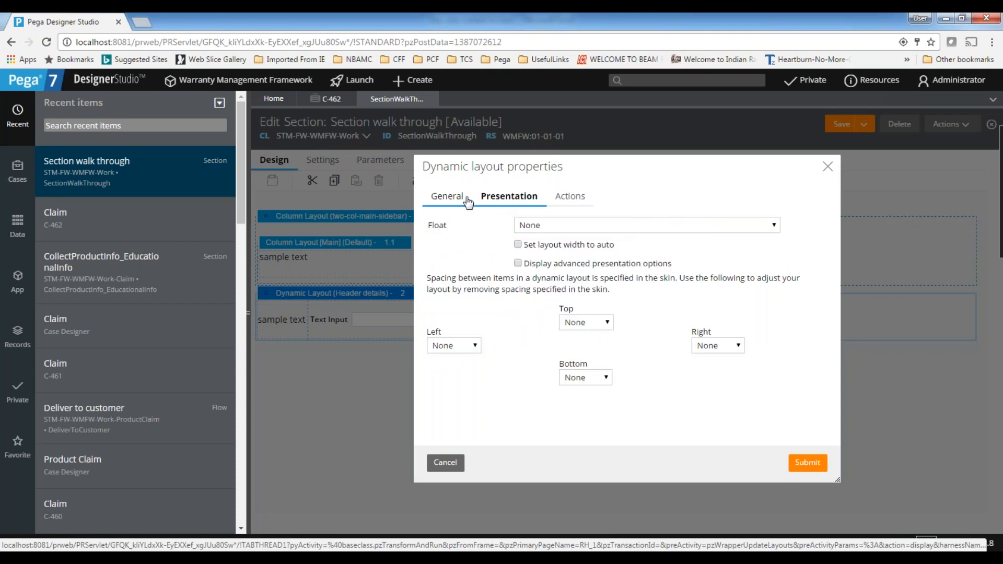
left_click(828, 166)
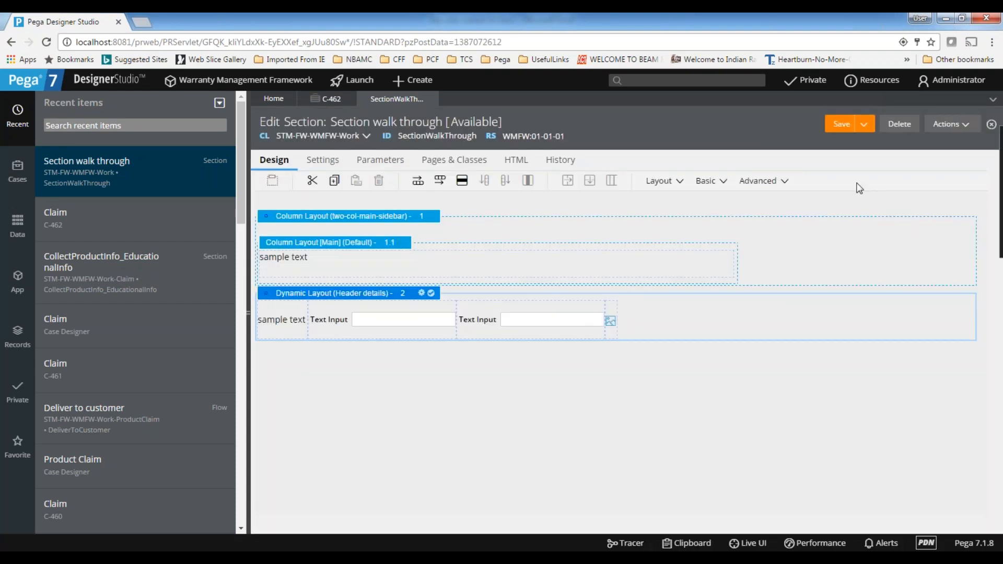
left_click(526, 320)
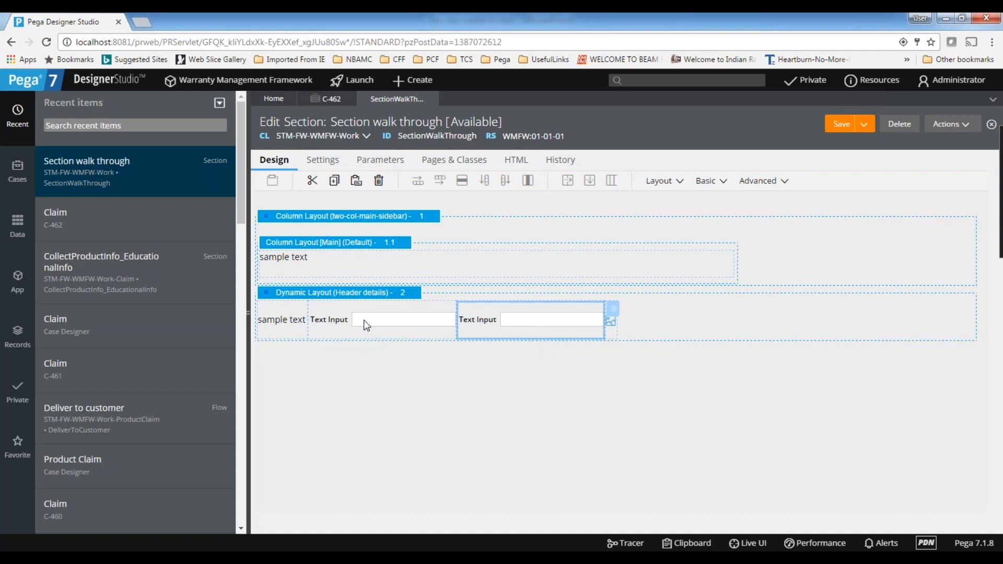
left_click(271, 315)
left_click(414, 313)
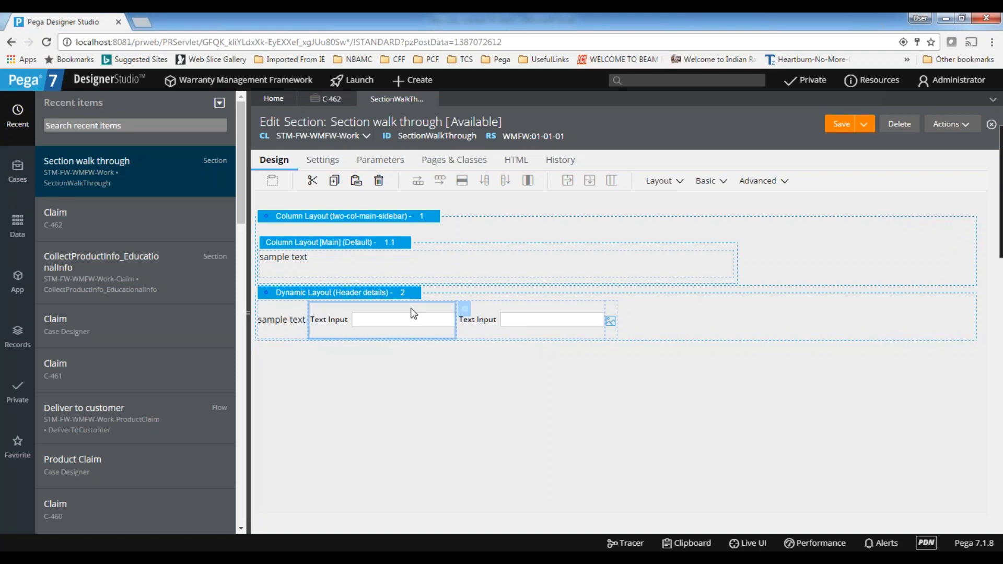
left_click(648, 182)
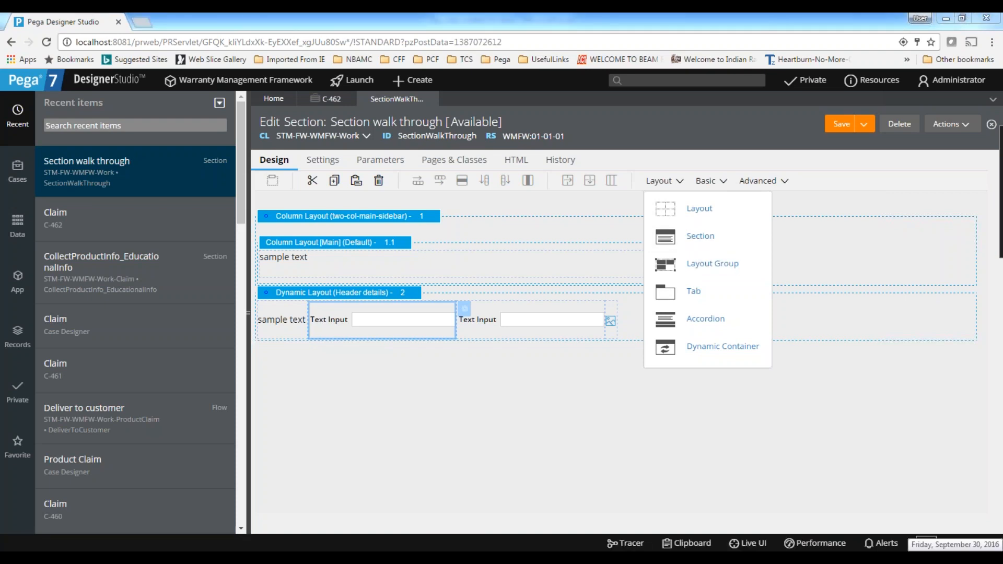
left_click(528, 427)
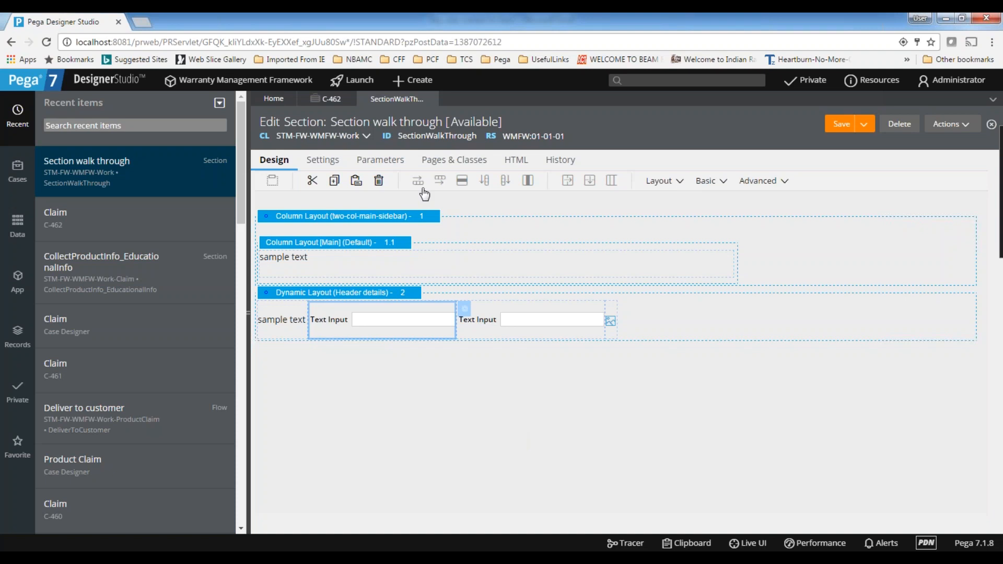
left_click(440, 244)
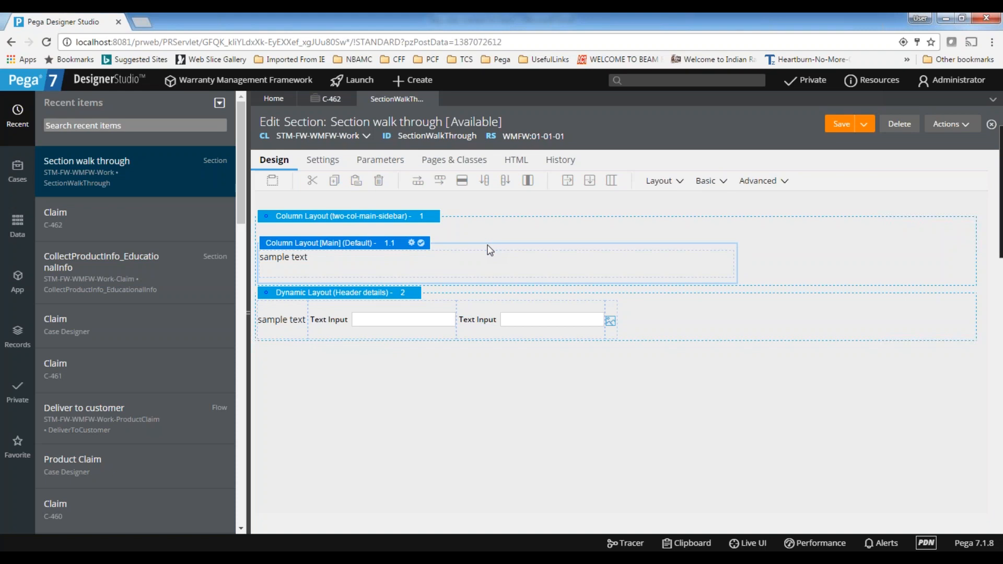
left_click(964, 558)
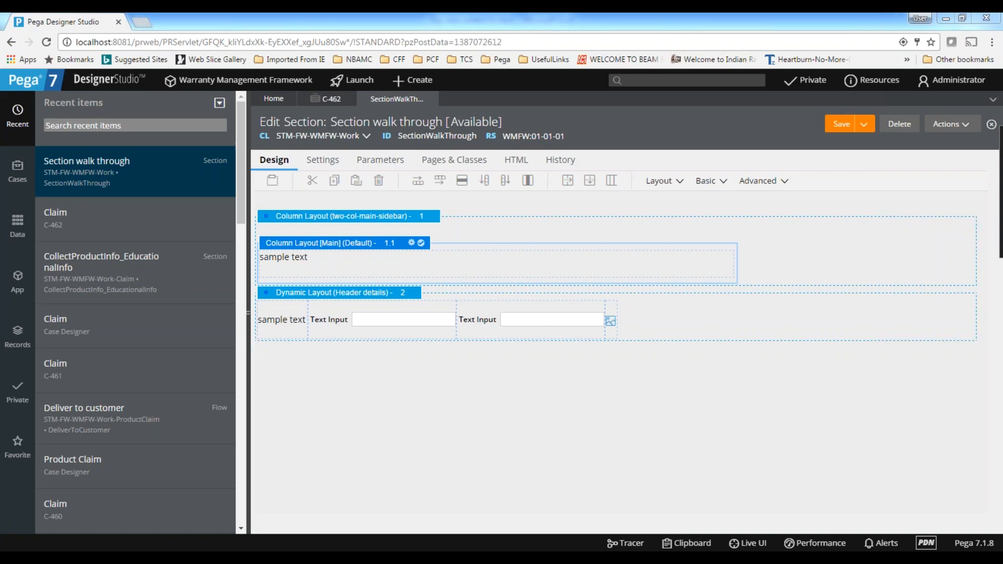
left_click(892, 423)
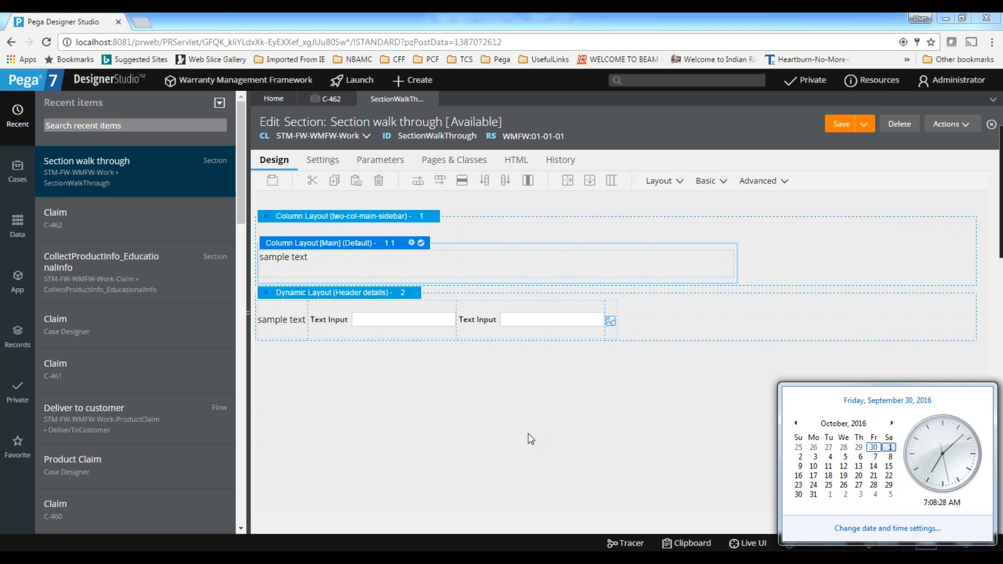
left_click(625, 458)
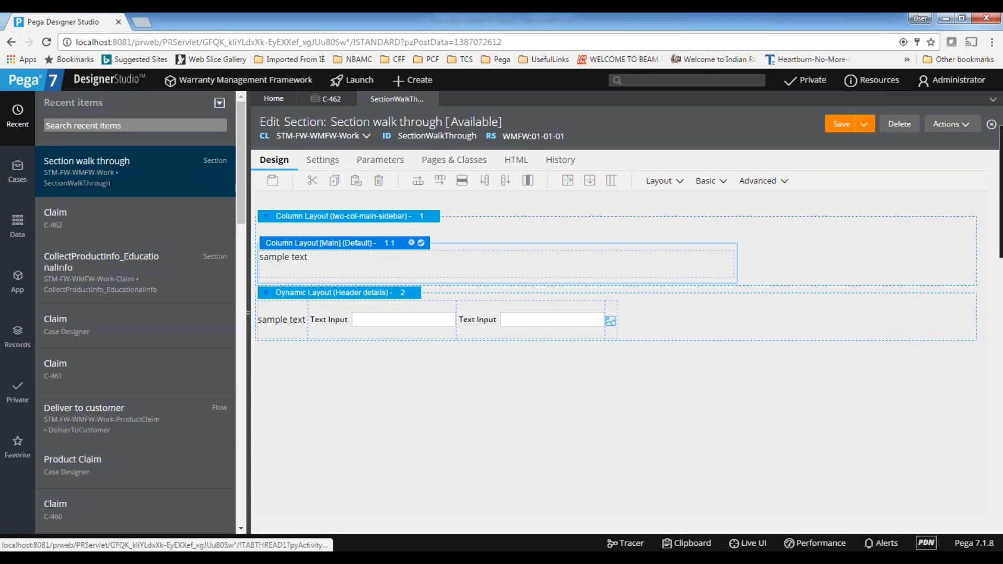
Close the Section walk through rule and the C-462 claim, leaving only the Home page open
left_click(432, 99)
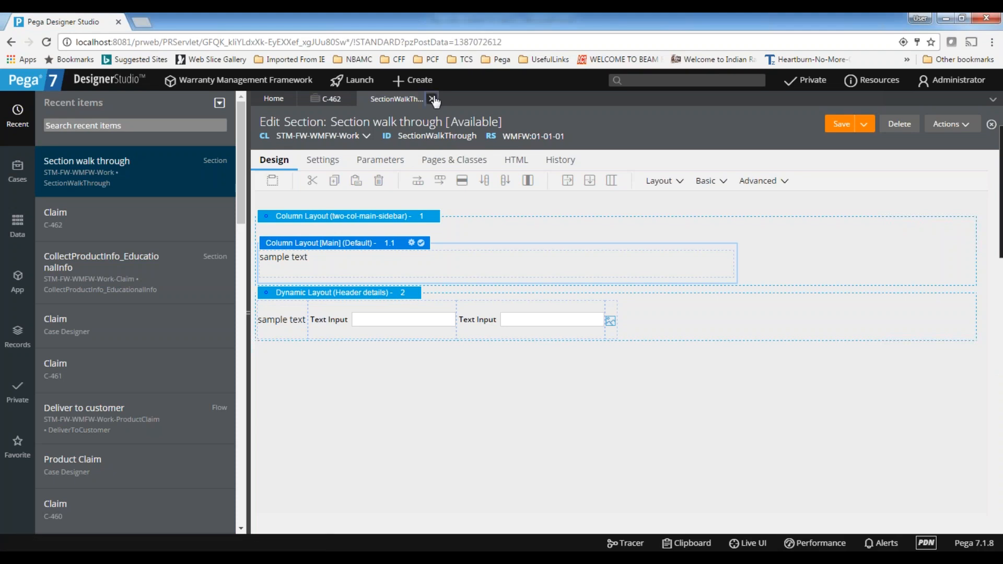
left_click(791, 349)
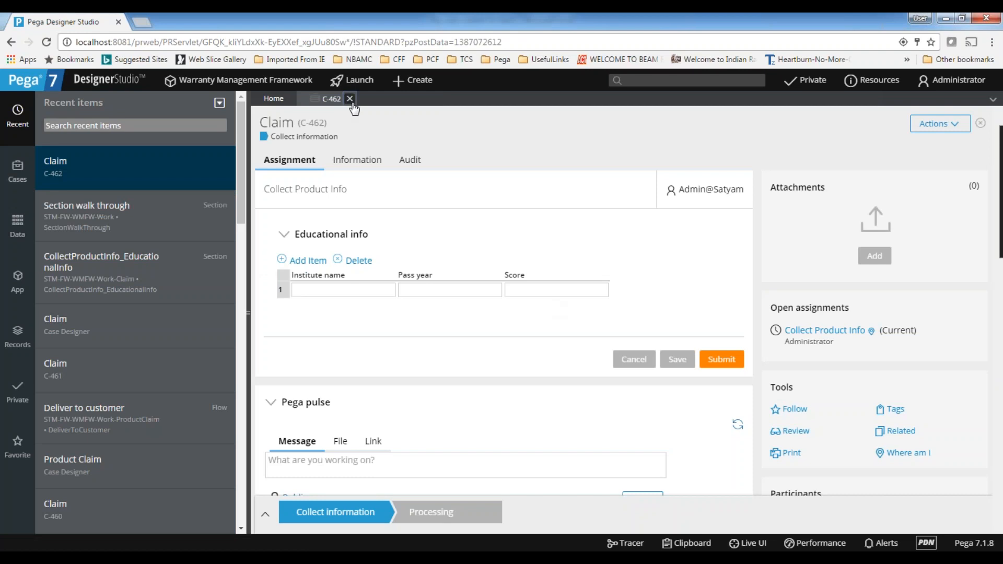
left_click(350, 99)
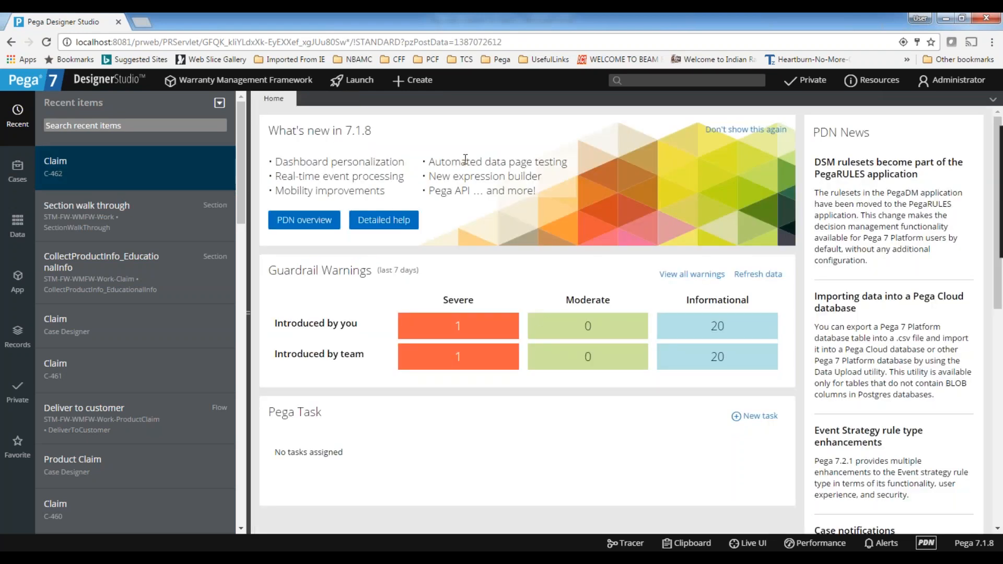